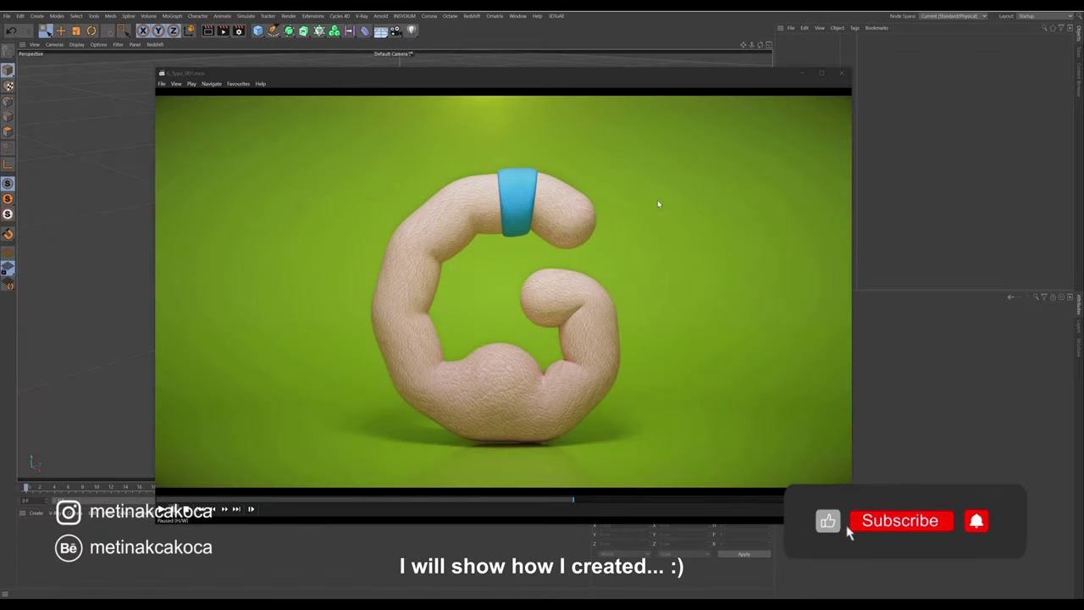
Play the finished G-shaped arm animation as a reference, and close the video
click(630, 275)
key(space)
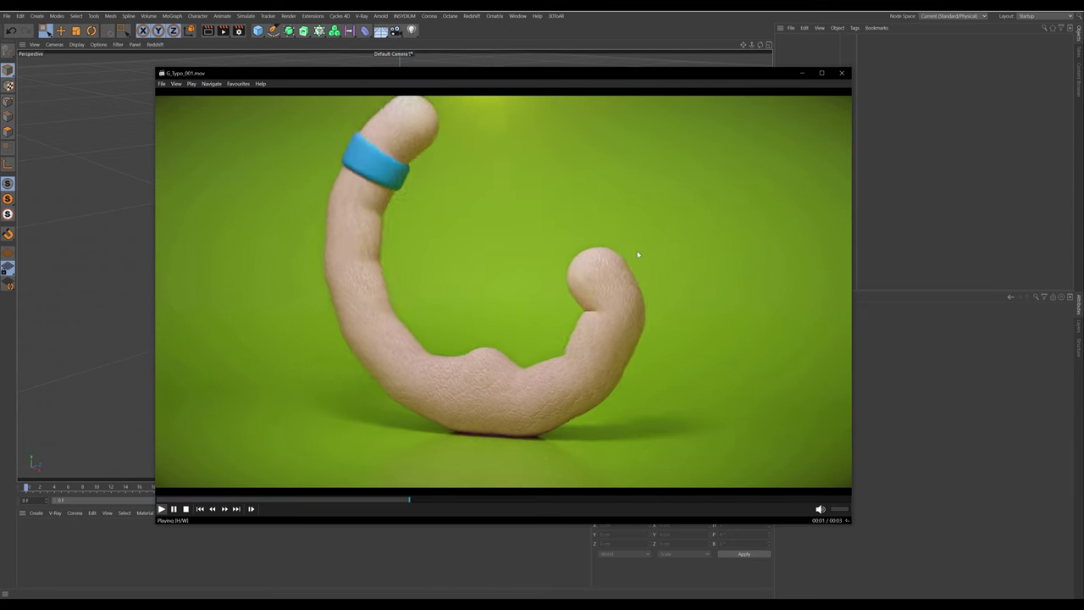
click(841, 73)
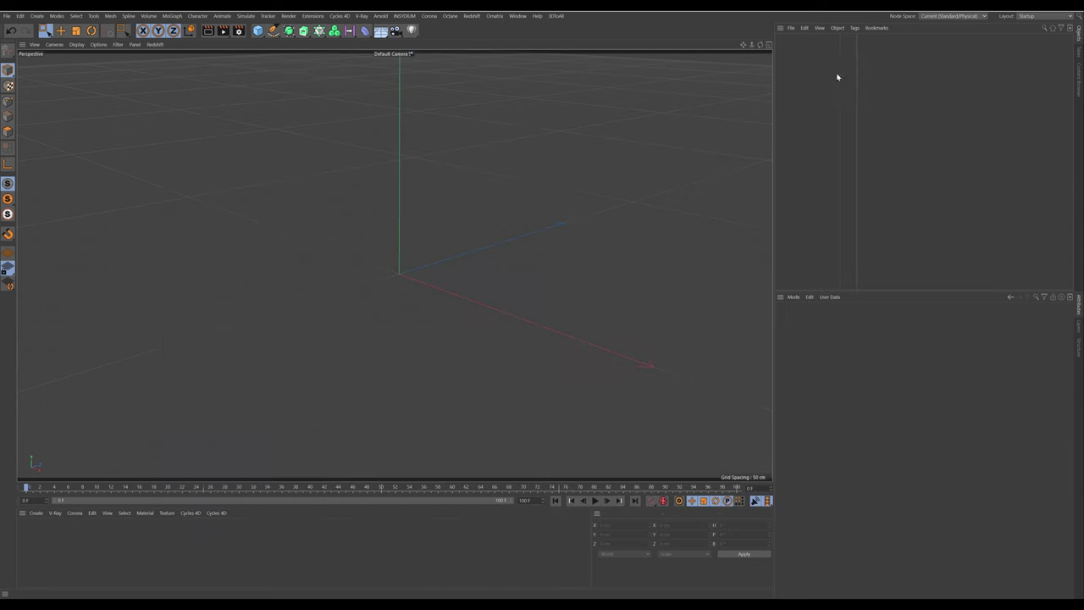
Add a capsule oriented along +X with a radius of 9 cm
click(257, 30)
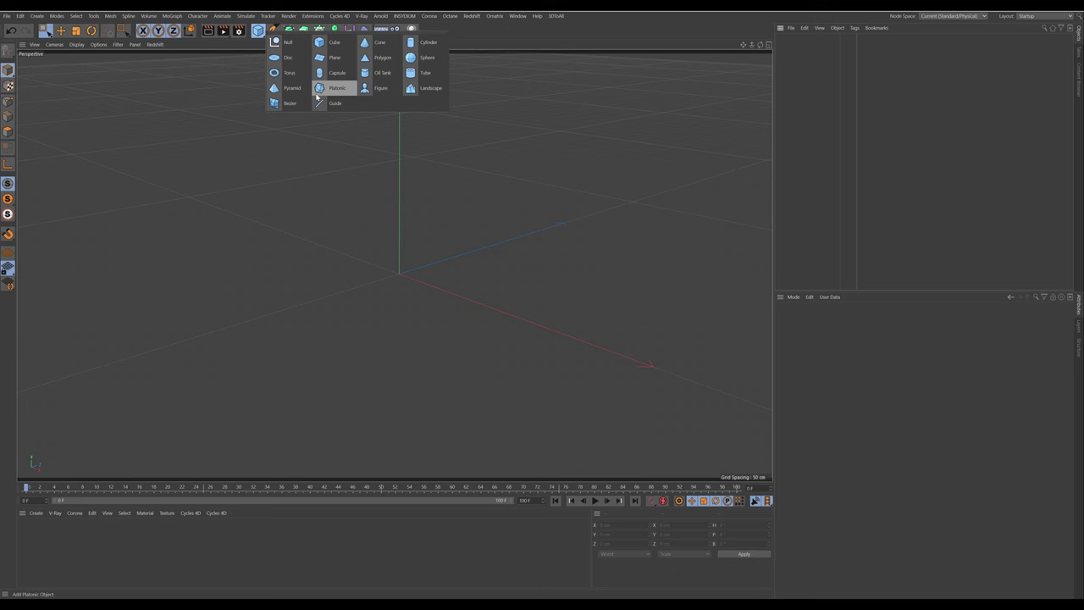
click(337, 72)
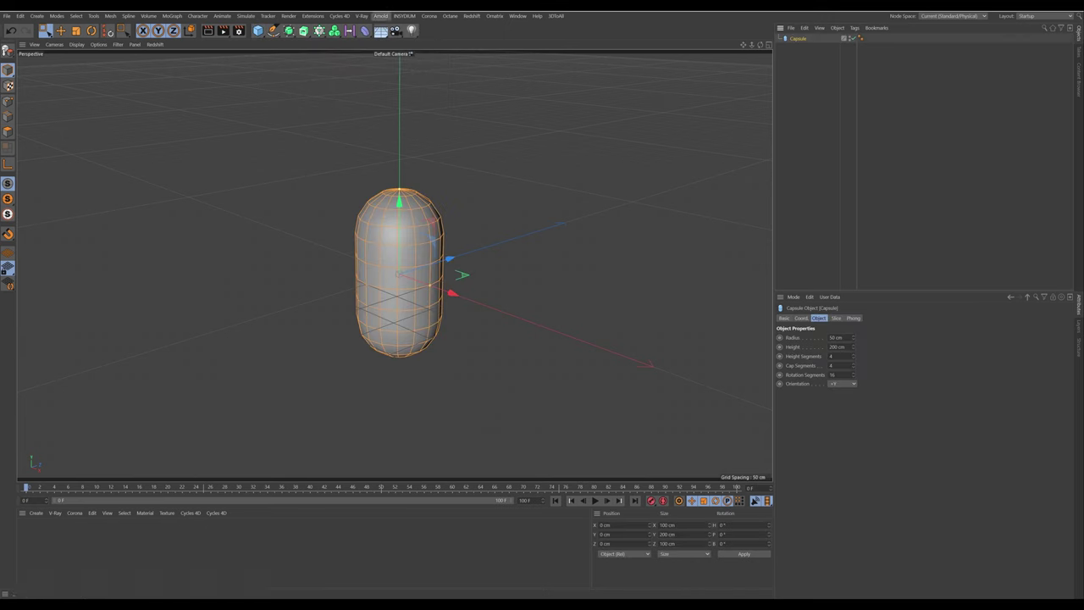
click(845, 386)
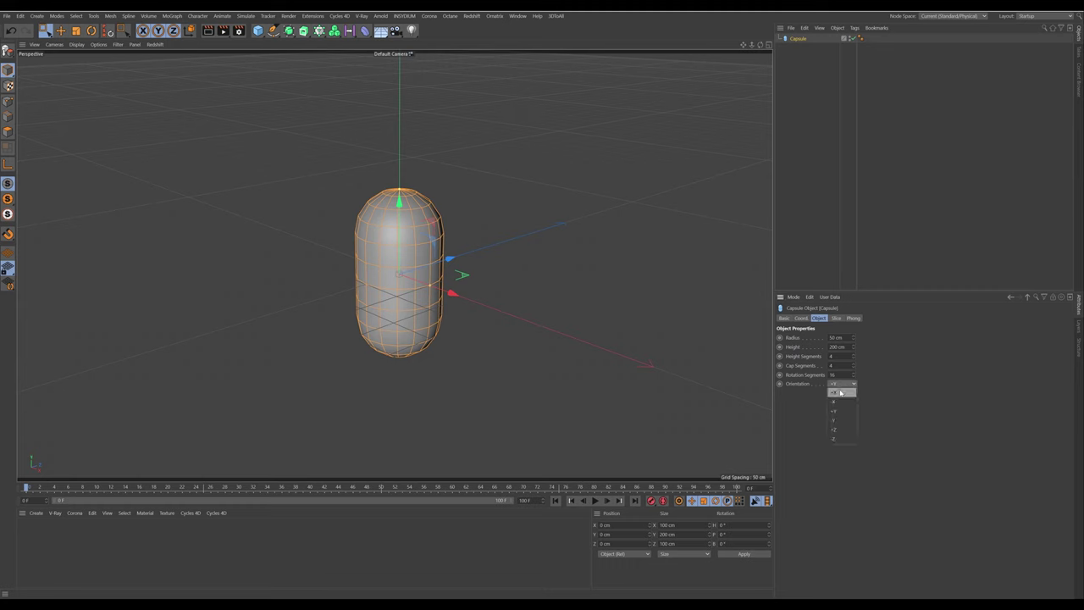
click(841, 393)
click(842, 338)
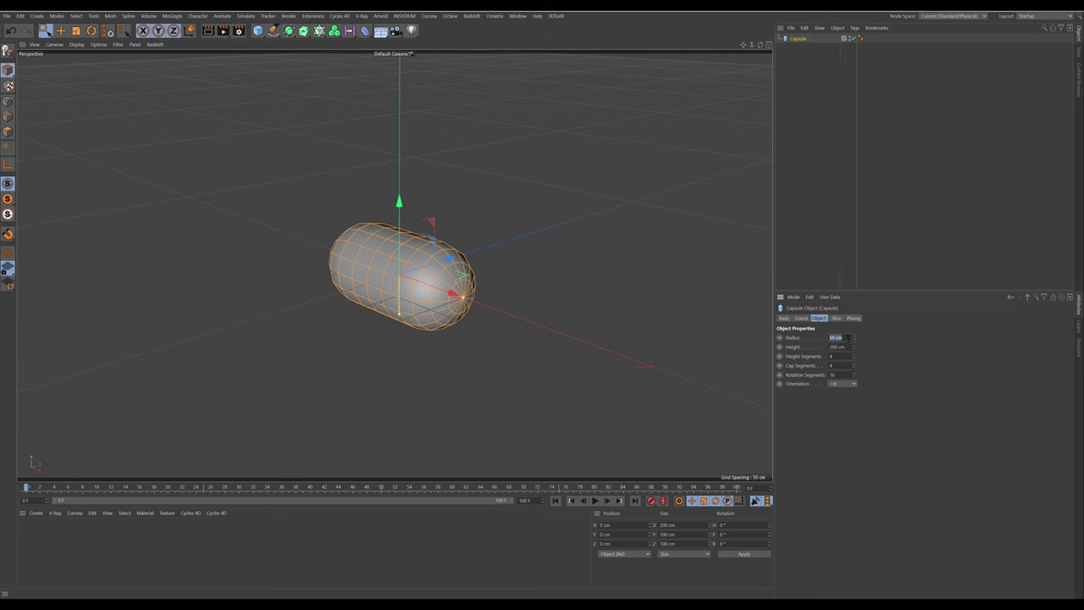
text(9)
key(Return)
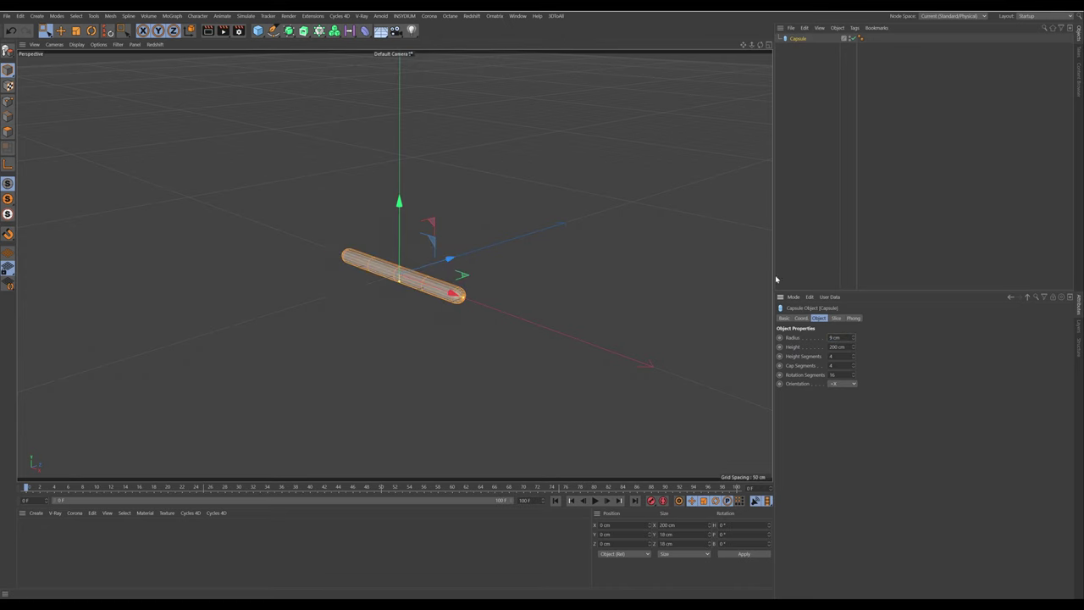
Refine the capsule mesh to 87 height segments, 12 cap segments and 32 rotation segments
alt+right_drag(404, 259, 481, 293)
alt+middle_drag(439, 290, 517, 257)
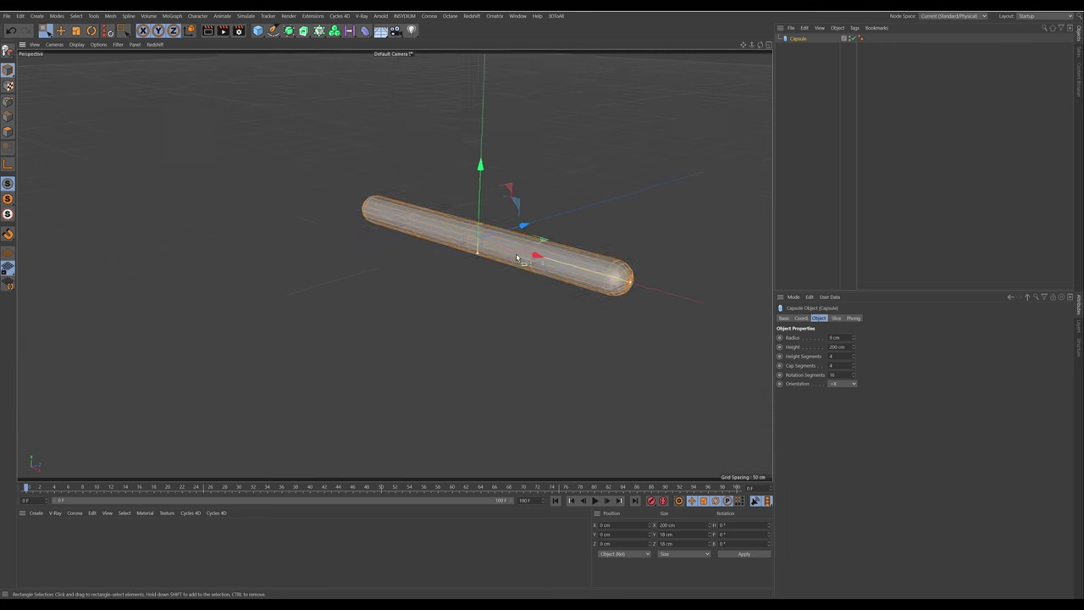
scroll(517, 257, up, 8)
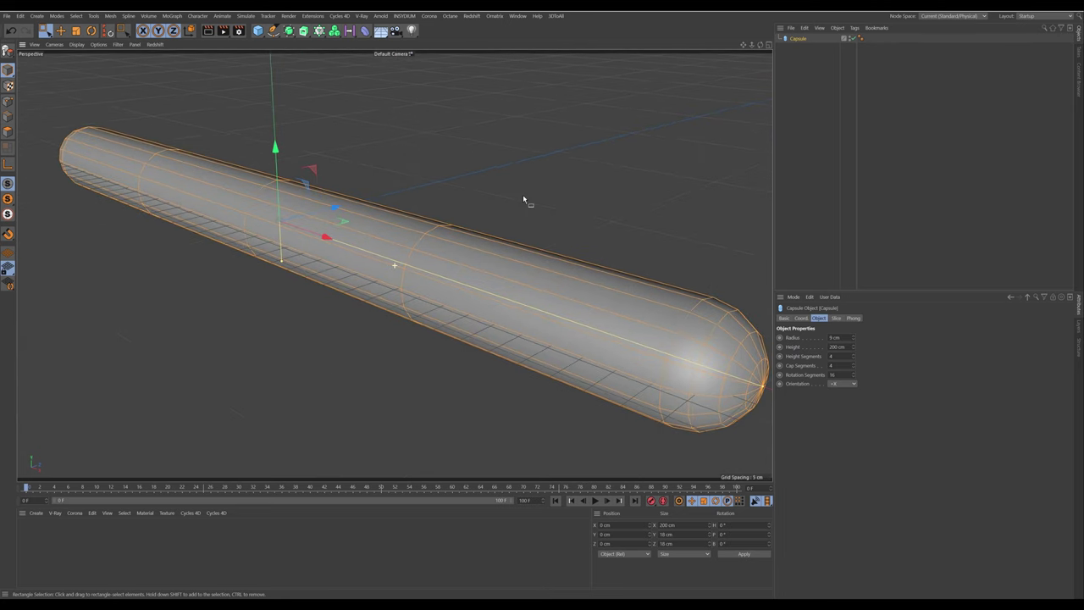
alt+middle_drag(524, 200, 512, 190)
drag(854, 365, 854, 361)
text(32)
key(Return)
drag(854, 366, 854, 325)
scroll(480, 247, down, 5)
scroll(716, 261, up, 4)
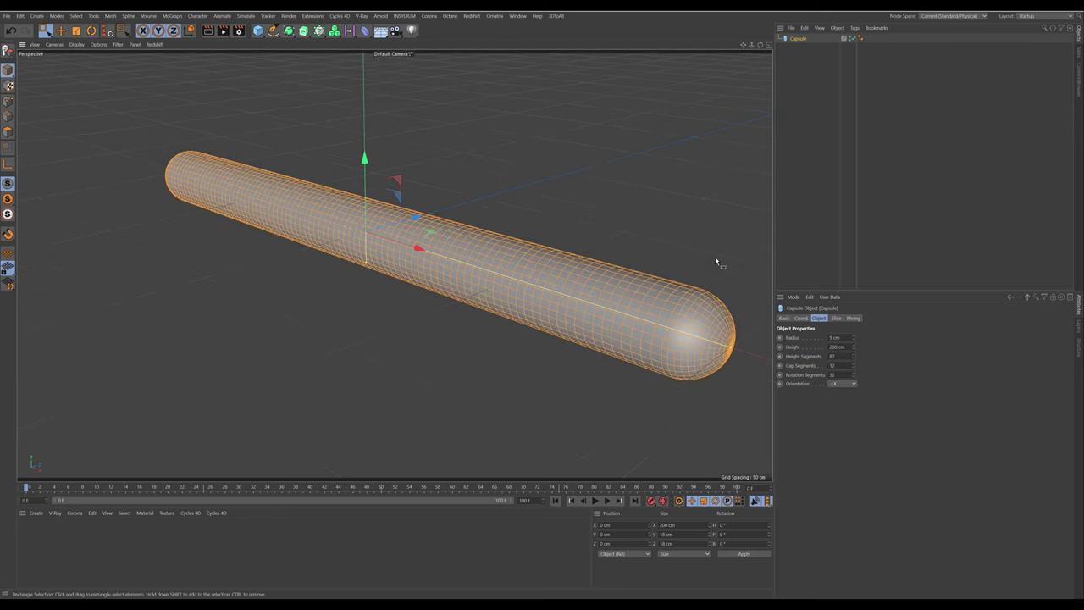
Raise the capsule onto the ground plane by setting its Y position to 9 cm
click(802, 318)
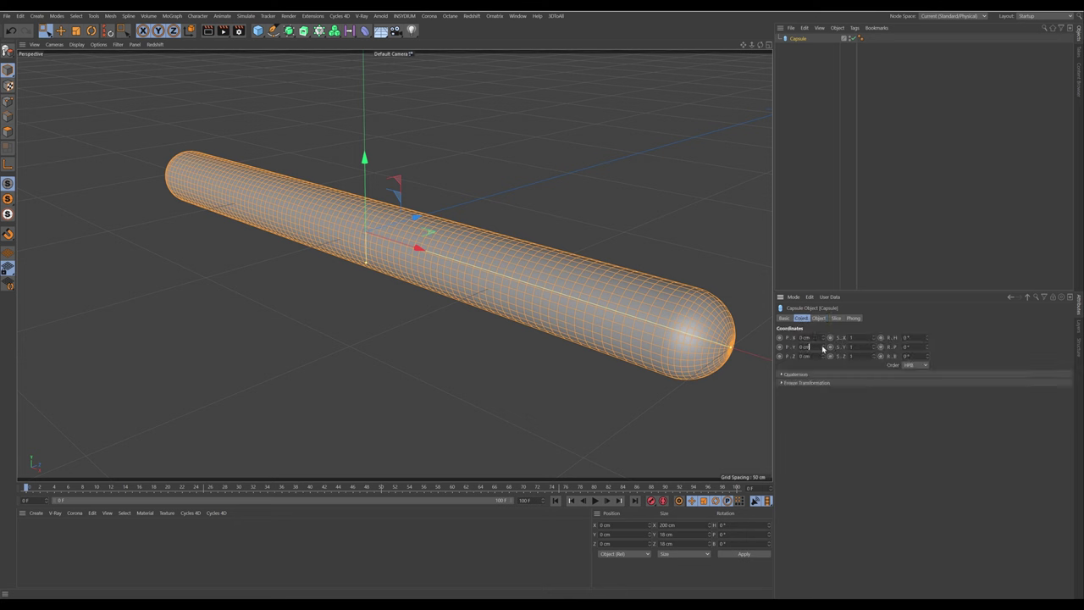
drag(823, 348, 823, 340)
double_click(811, 348)
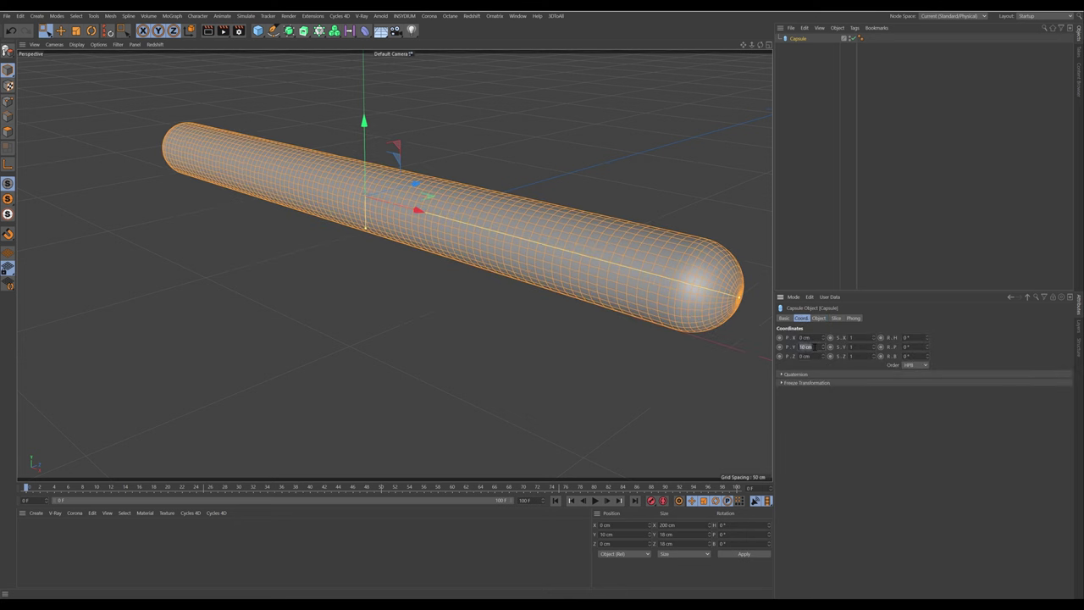
text(9)
key(Return)
Examine the capsule's placement on the ground line in the perspective and orthographic views
alt+drag(527, 222, 496, 209)
middle_click(537, 177)
middle_click(537, 167)
scroll(372, 238, up, 5)
scroll(412, 243, down, 3)
scroll(467, 240, up, 3)
middle_click(559, 383)
middle_click(559, 383)
scroll(431, 292, up, 4)
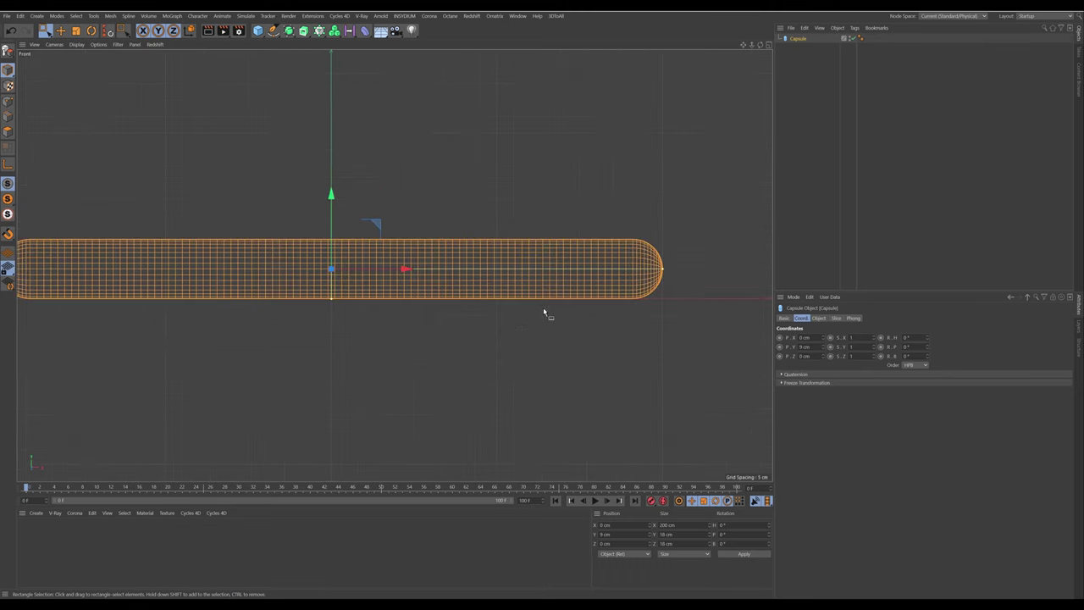
alt+middle_drag(423, 206, 435, 203)
middle_click(432, 202)
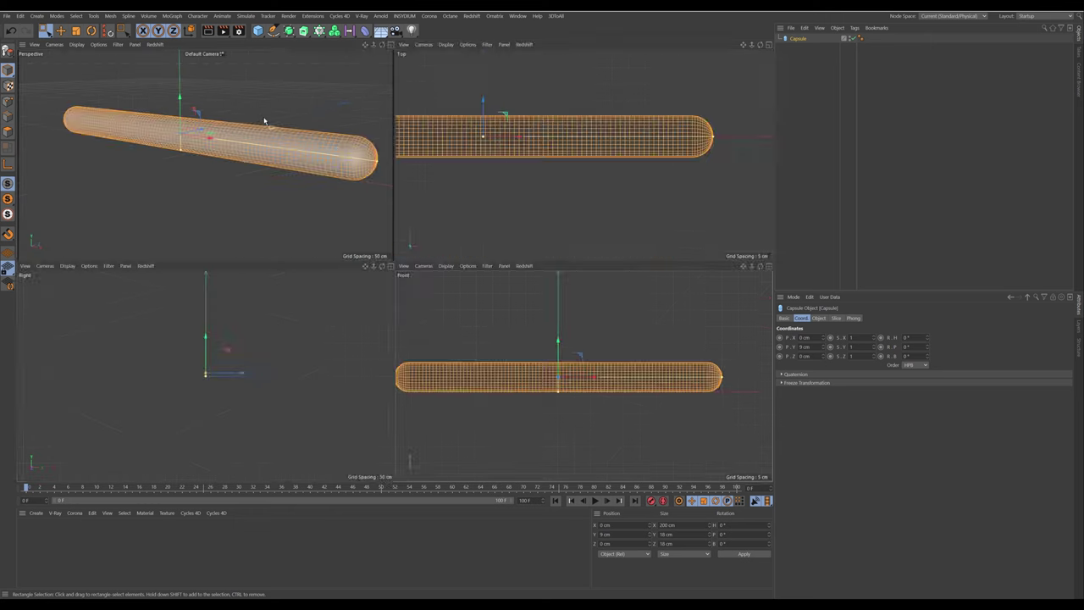
Duplicate the capsule, keeping the original disabled as a backup, and make the copy editable
middle_click(266, 120)
ctrl+drag(798, 39, 797, 48)
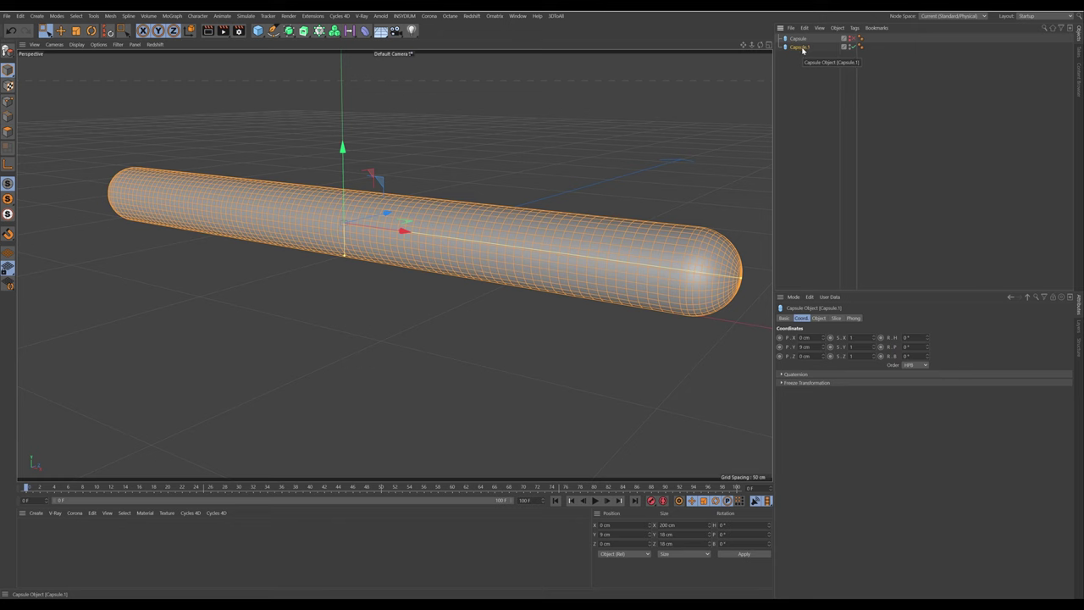
key(c)
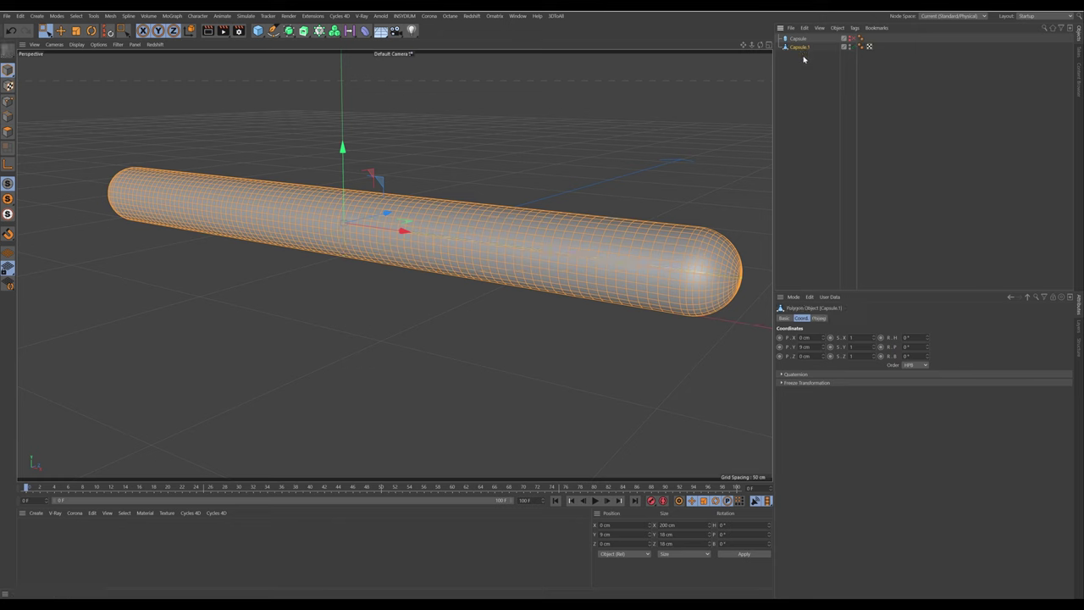
click(8, 102)
drag(563, 162, 717, 349)
click(827, 79)
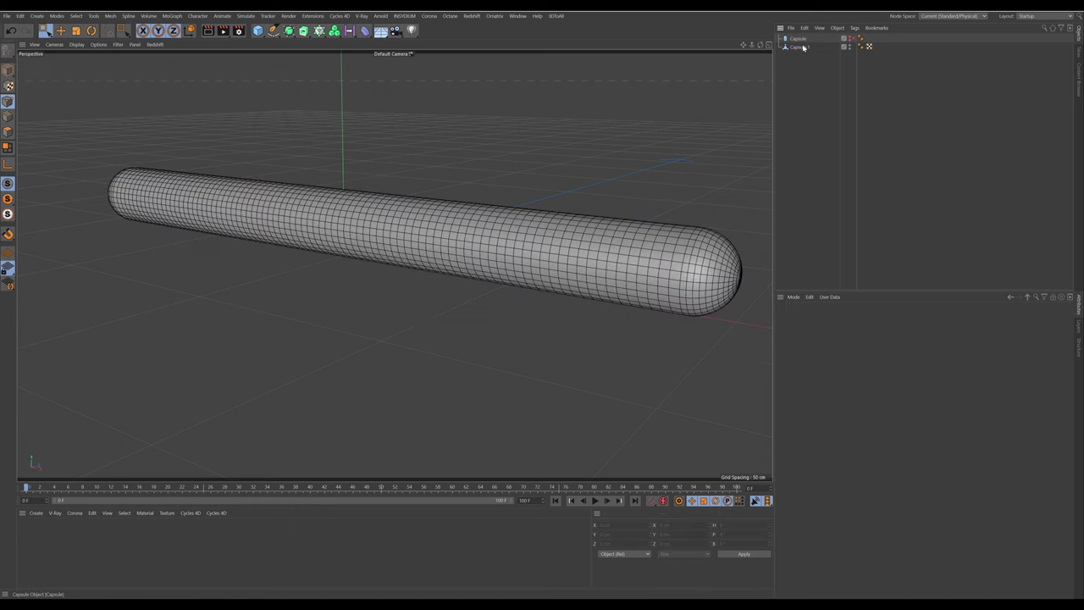
click(8, 72)
alt+middle_drag(325, 124, 309, 145)
alt+drag(309, 146, 339, 141)
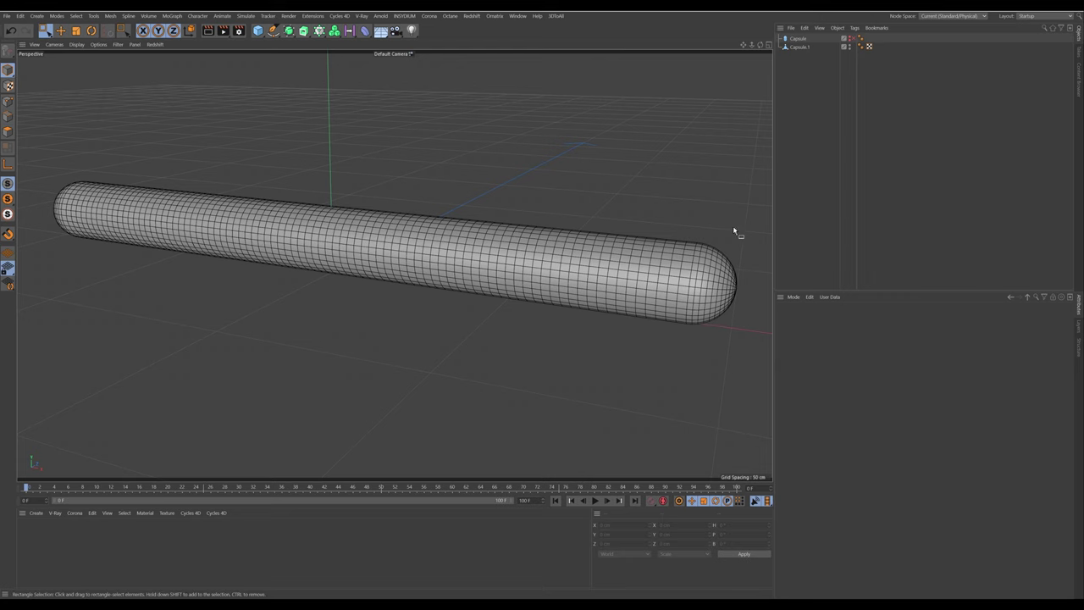
Review the G_Typo_001.mov reference animation to study how the arm bends into a G, and close it
drag(1083, 47, 478, 92)
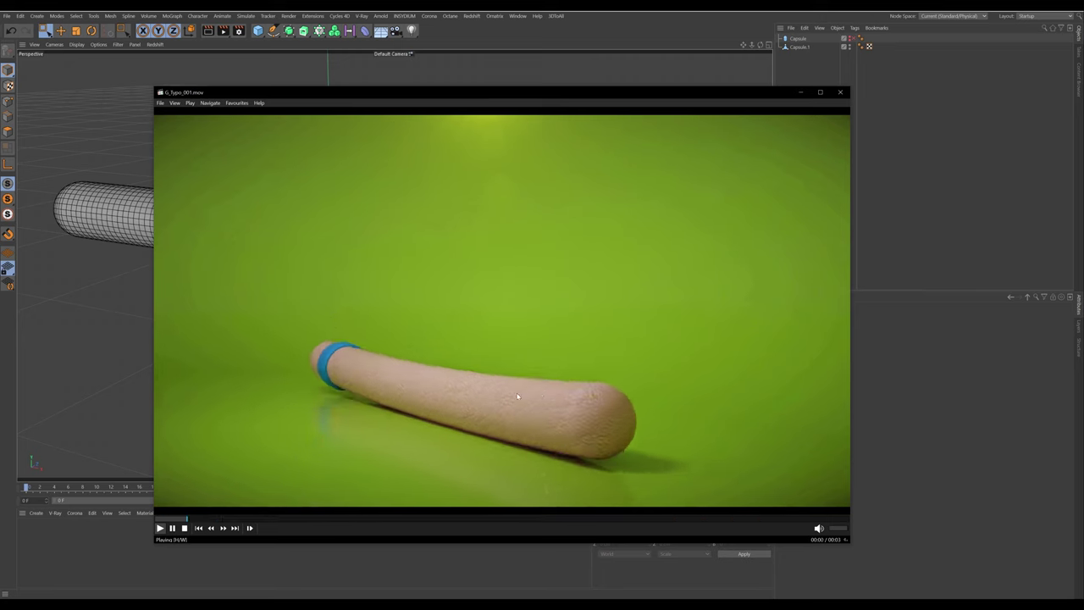
click(705, 191)
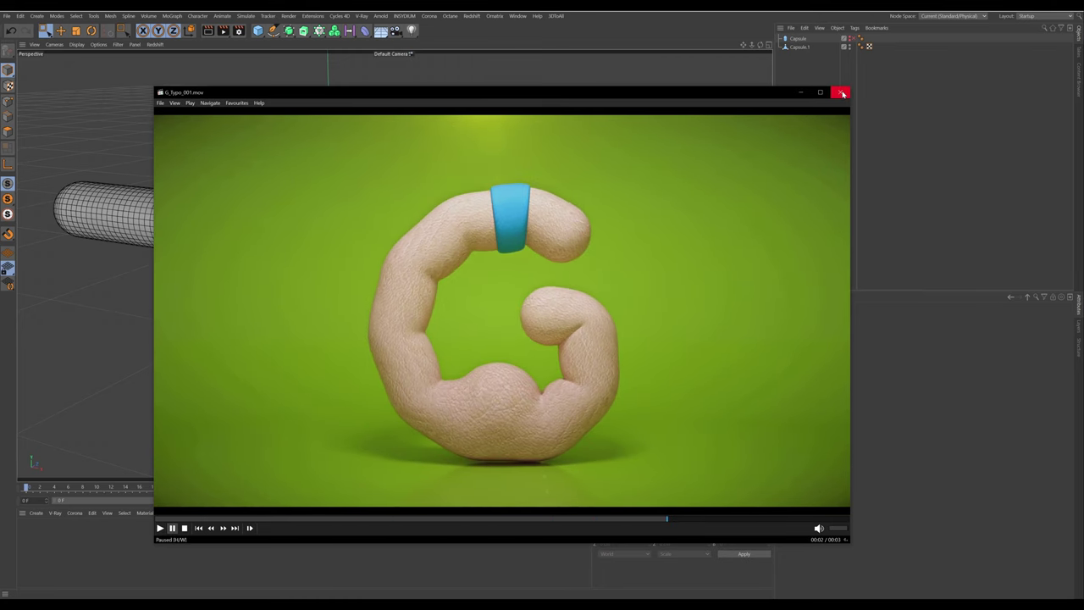
click(841, 92)
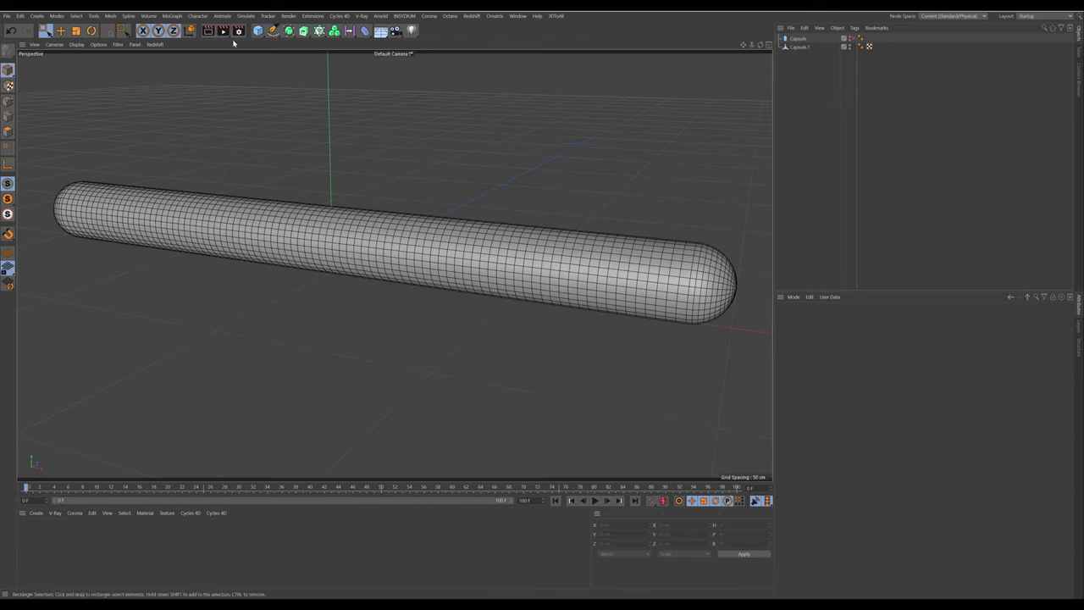
Add a joint and center it vertically inside the capsule with a Y position of 9 cm
click(198, 16)
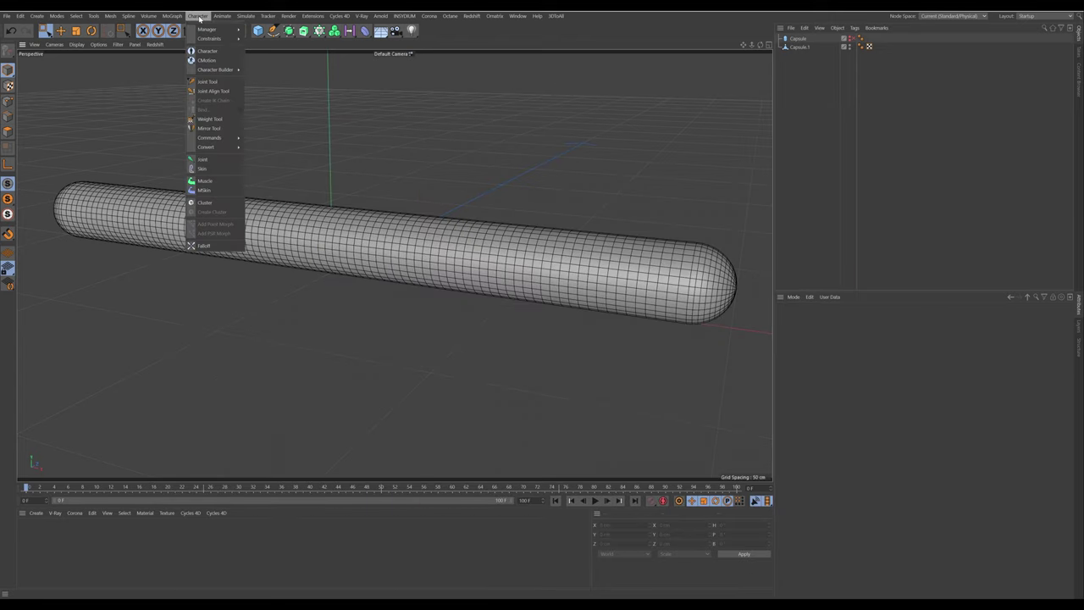
click(203, 159)
alt+middle_drag(437, 222, 471, 239)
alt+drag(471, 238, 484, 236)
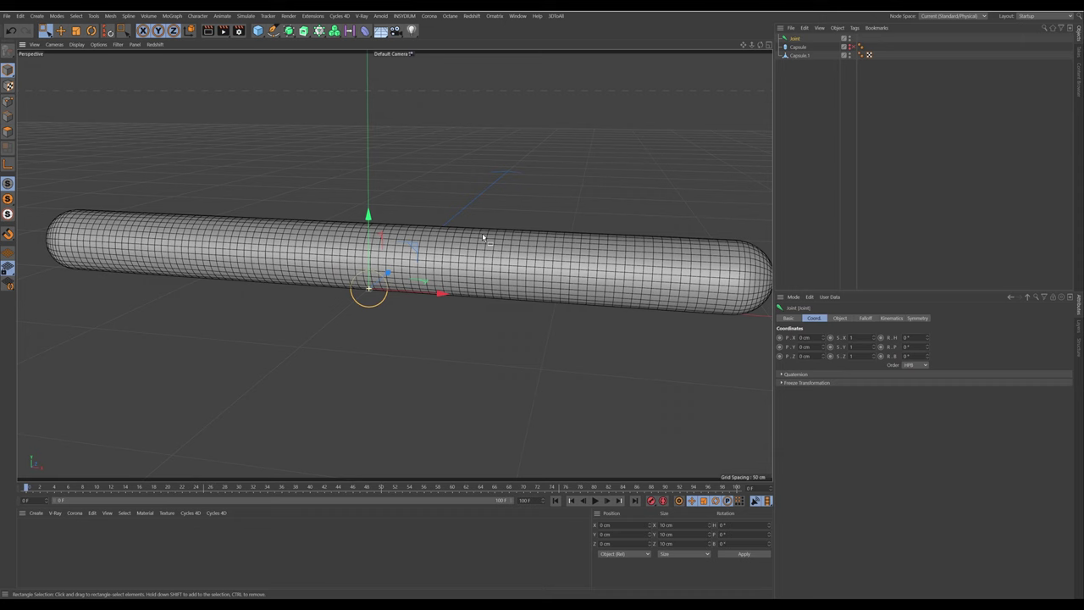
drag(367, 213, 368, 186)
click(815, 347)
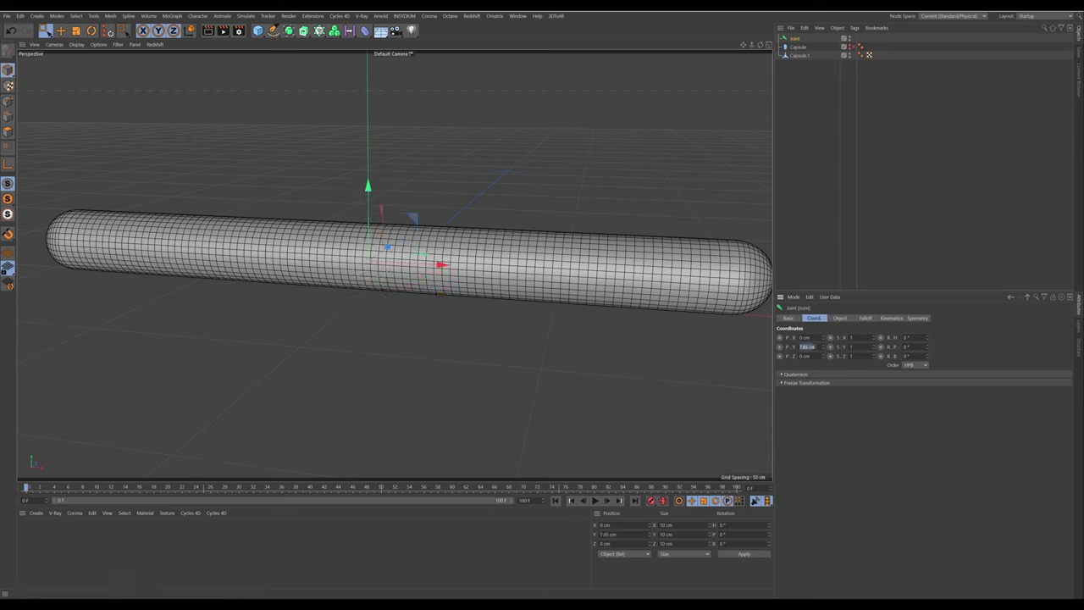
text(9)
key(Return)
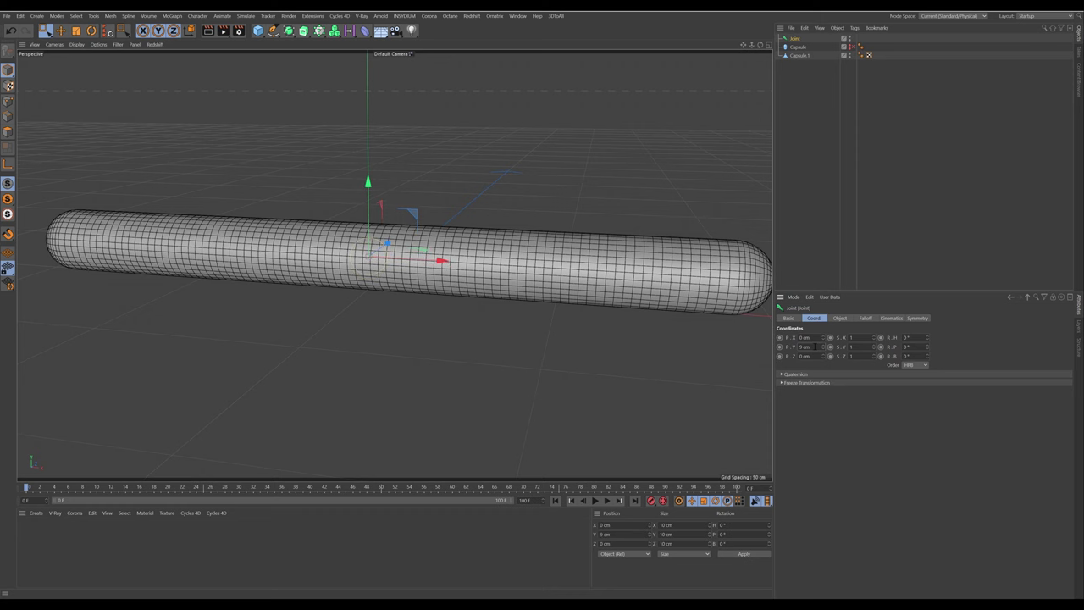
Shift the joint along the capsule in the front view to an X position of 40 cm
alt+drag(510, 310, 508, 285)
middle_click(508, 285)
middle_click(598, 231)
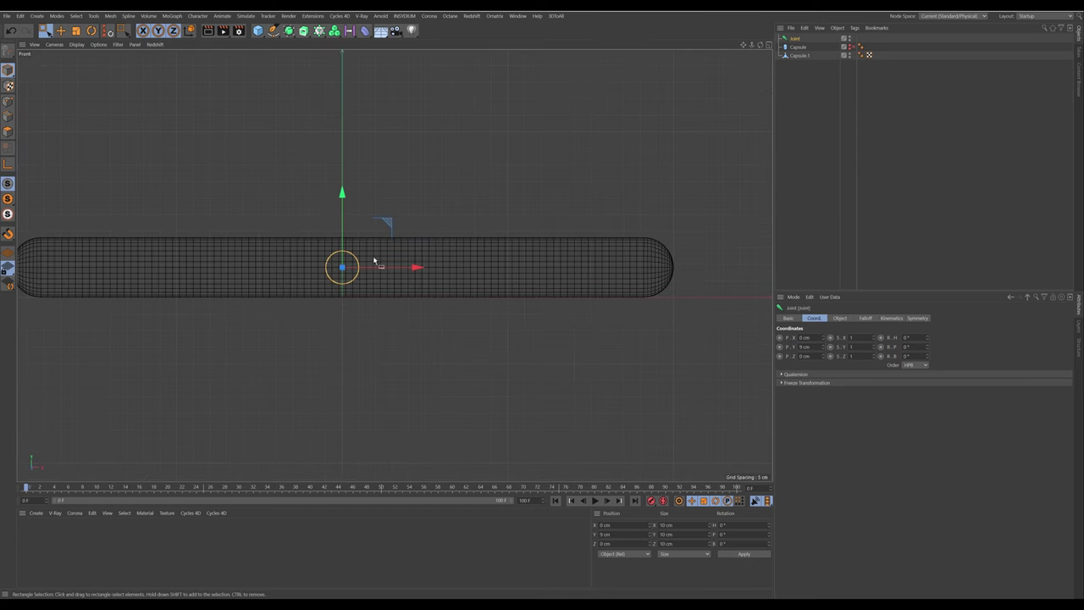
drag(387, 269, 501, 268)
double_click(819, 337)
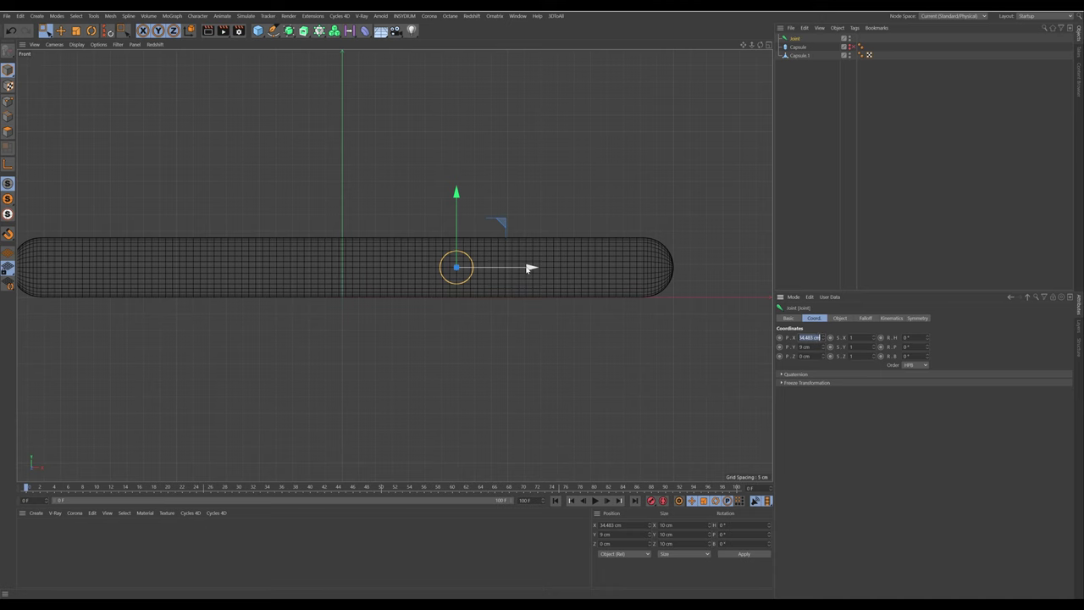
mouse_move(530, 268)
mouse_down()
mouse_move(548, 268)
mouse_move(533, 267)
mouse_up()
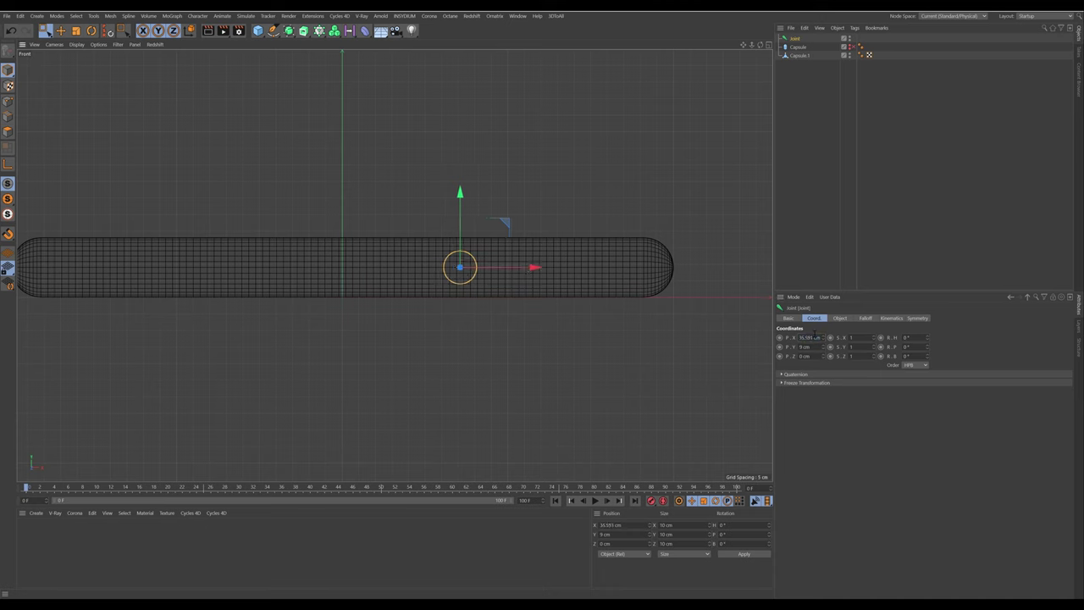
text(40)
alt+middle_drag(496, 212, 542, 244)
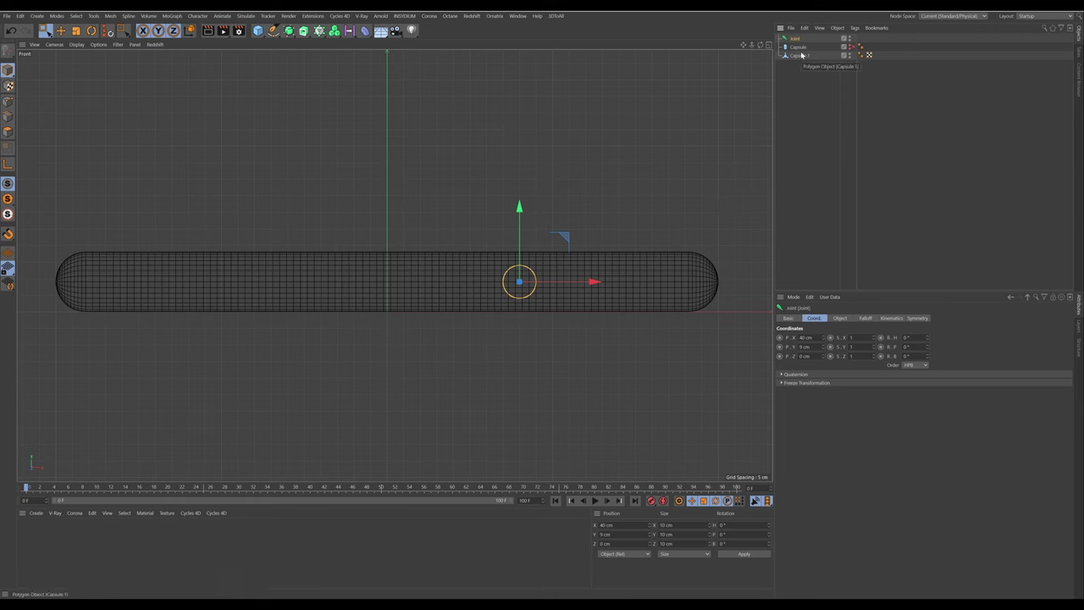
Duplicate the joint into a nested parent-child chain of eight joints and a separate nested chain of four joints
drag(801, 54, 834, 95)
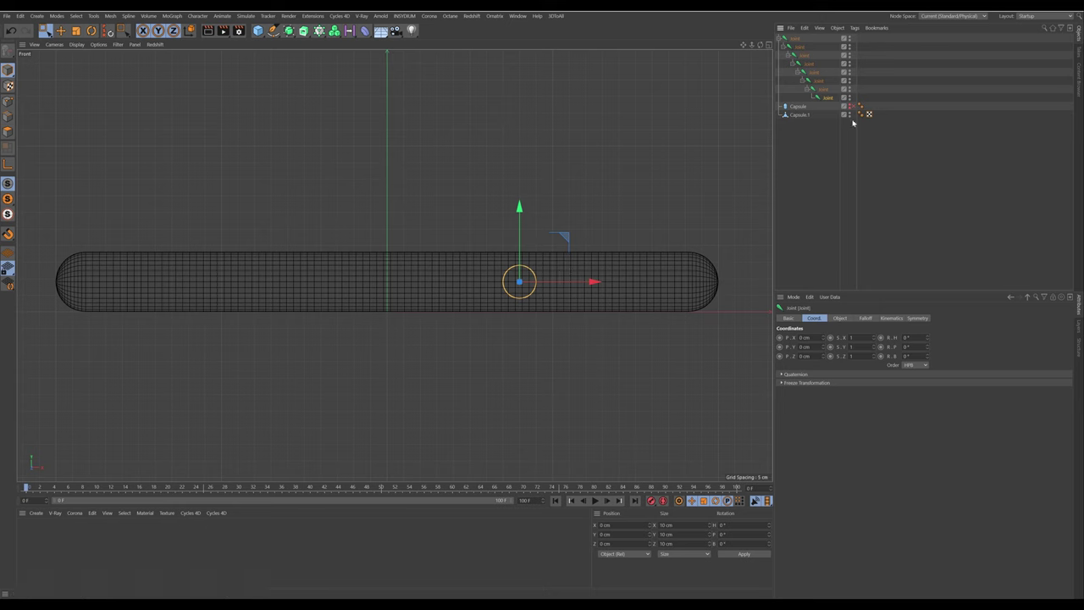
ctrl+drag(824, 103, 822, 107)
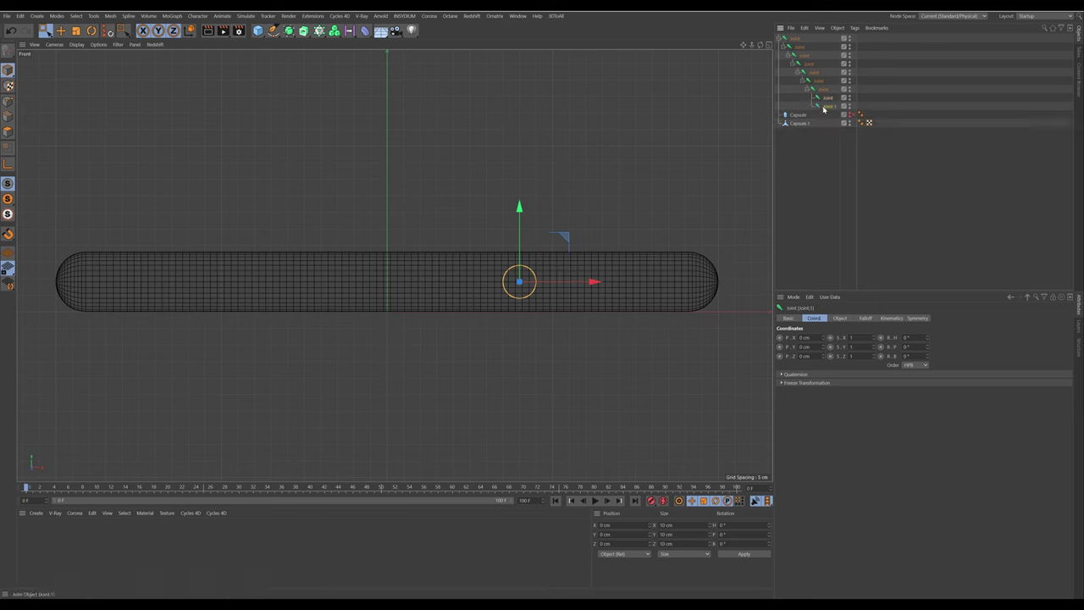
drag(817, 42, 798, 53)
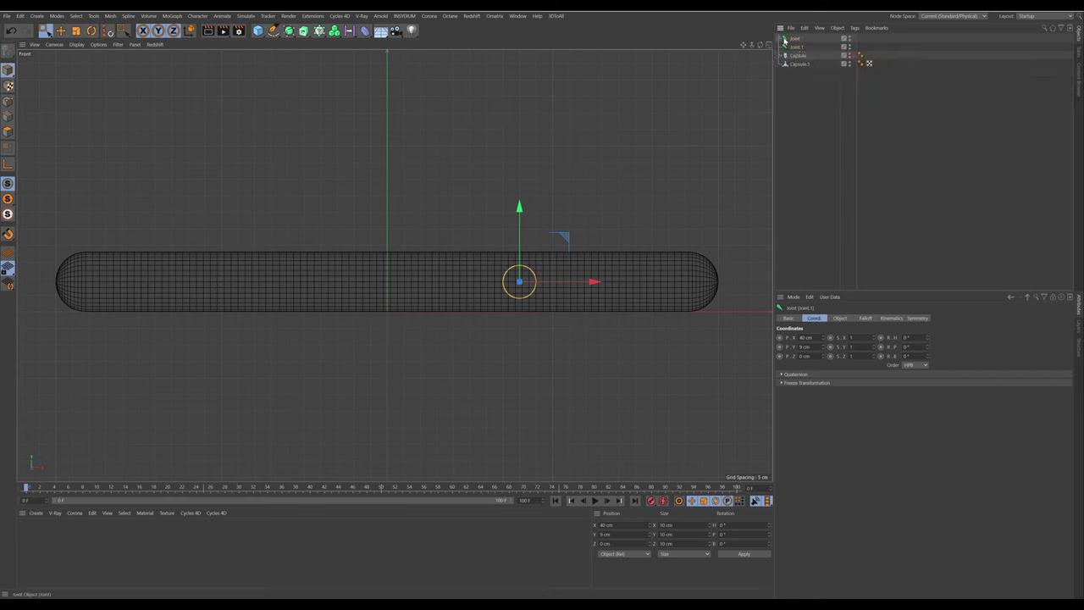
drag(798, 53, 815, 65)
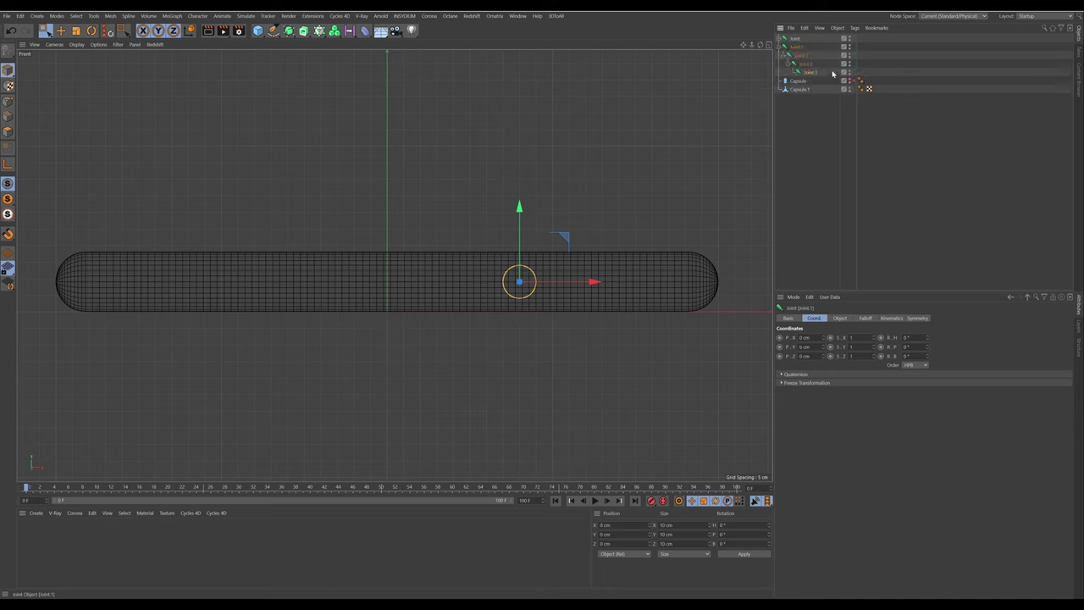
Space the seven child joints of the long chain toward the capsule's far end with an X position of -20 cm each
click(780, 39)
click(799, 47)
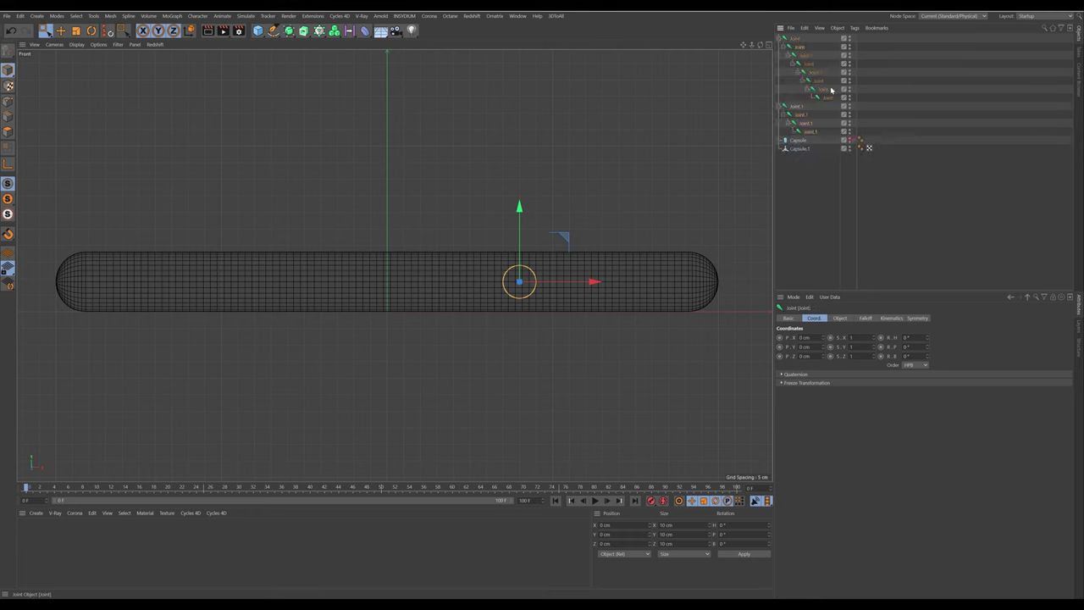
shift+click(829, 98)
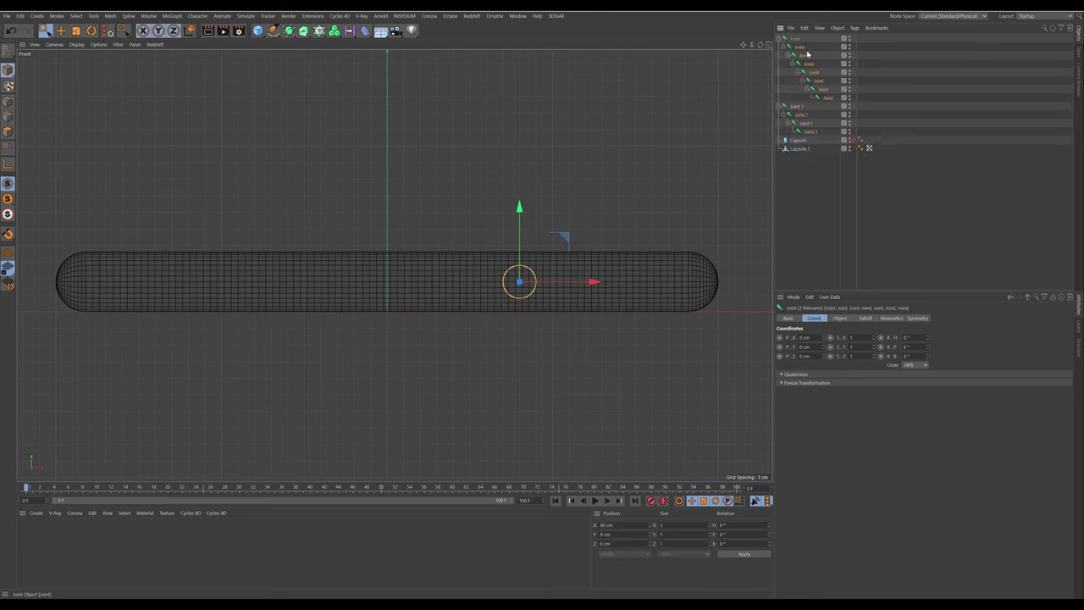
drag(823, 337, 772, 337)
click(811, 337)
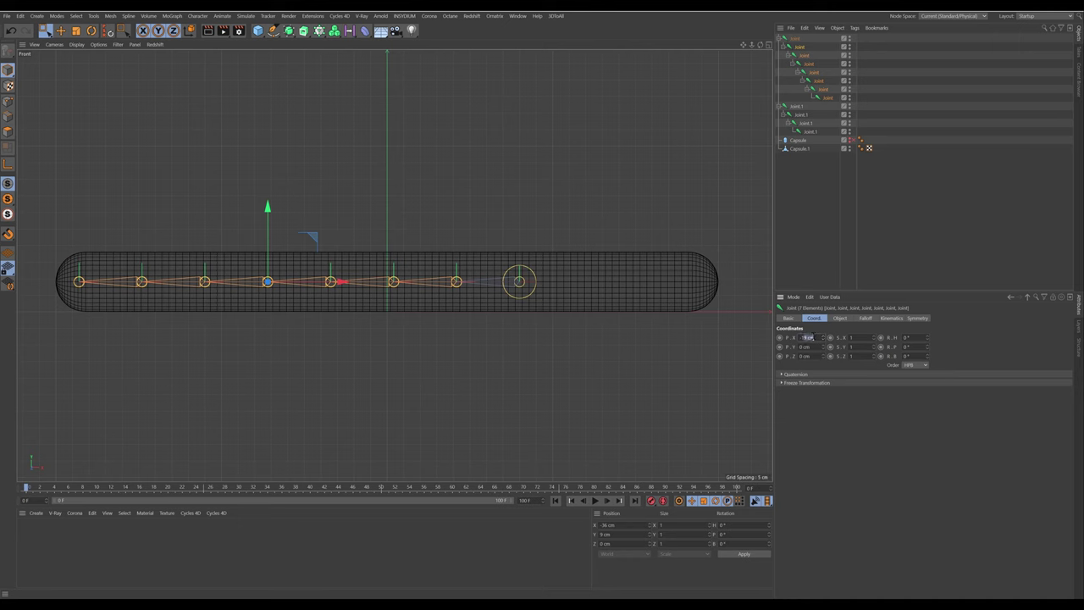
drag(801, 337, 852, 338)
text(-20)
key(Return)
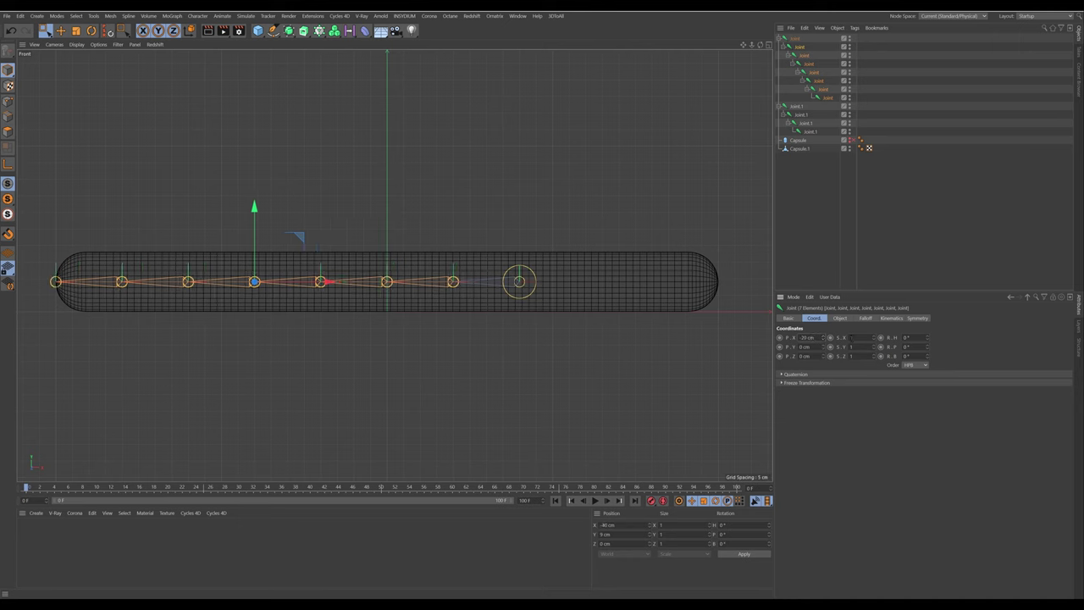
Space the three child joints of the short chain in the opposite direction with an X position of 20 cm each
click(809, 132)
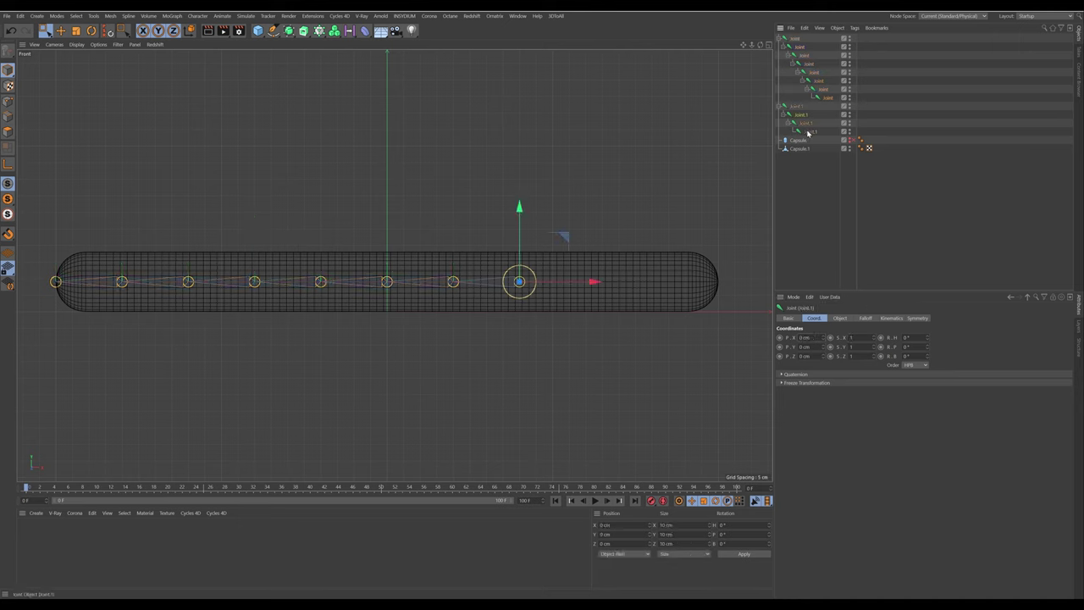
key(ctrl+z)
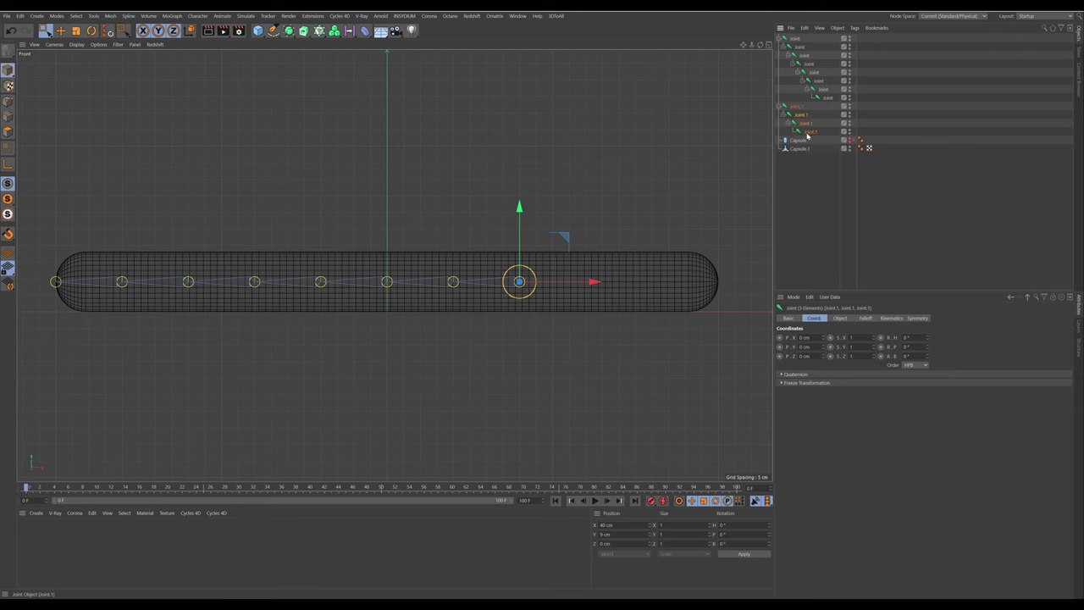
click(804, 338)
text(20)
key(Return)
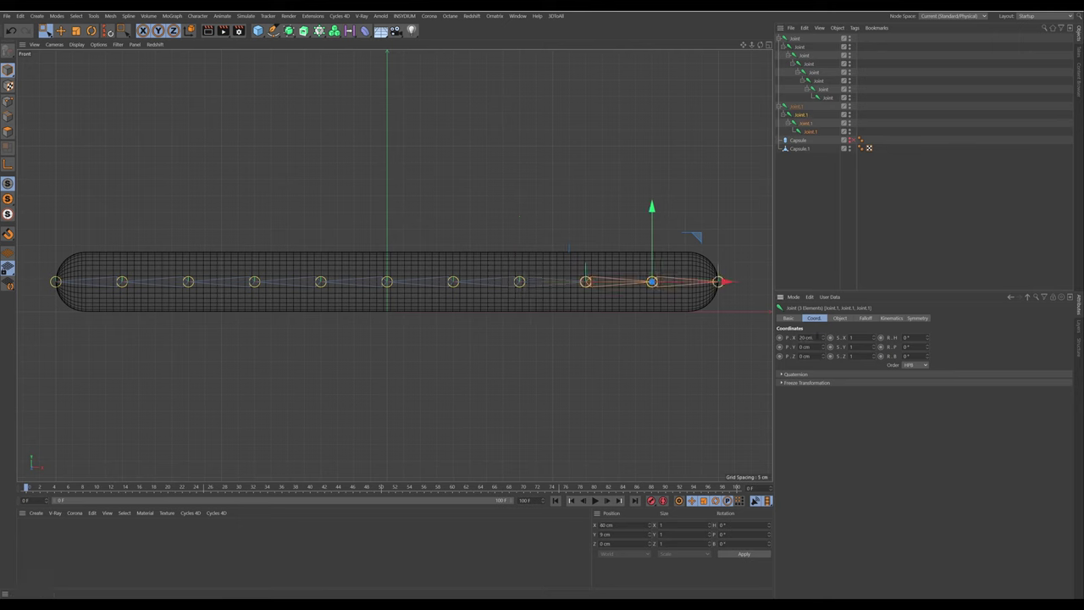
click(828, 228)
Bind all twelve joints to the polygon object Capsule.1 in Heatmap mode, keeping the default bind options
alt+middle_drag(708, 236, 698, 244)
middle_click(649, 230)
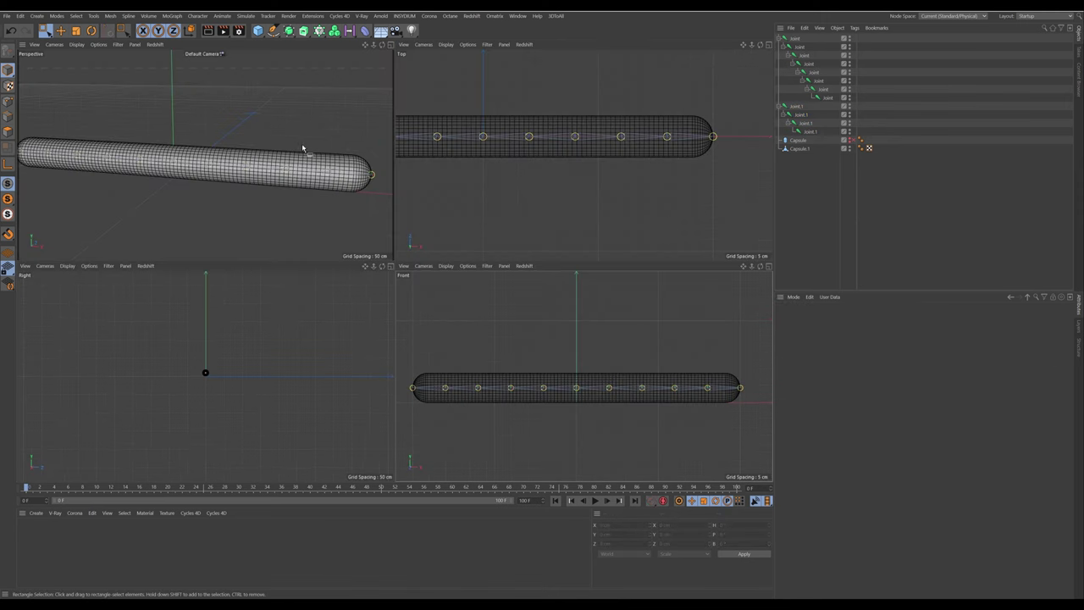
middle_click(303, 148)
alt+drag(458, 152, 434, 169)
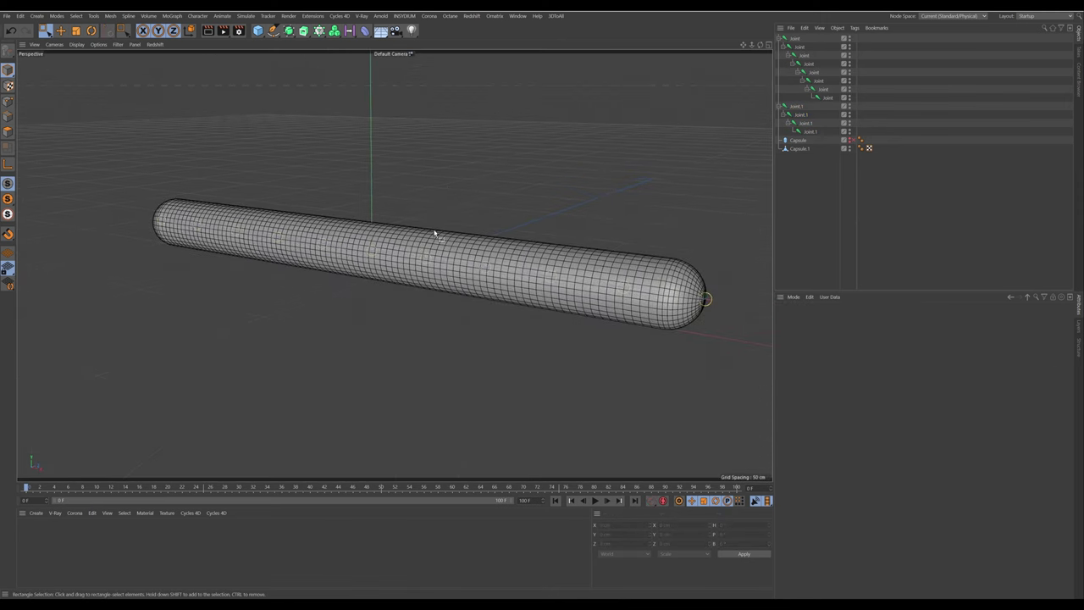
click(801, 149)
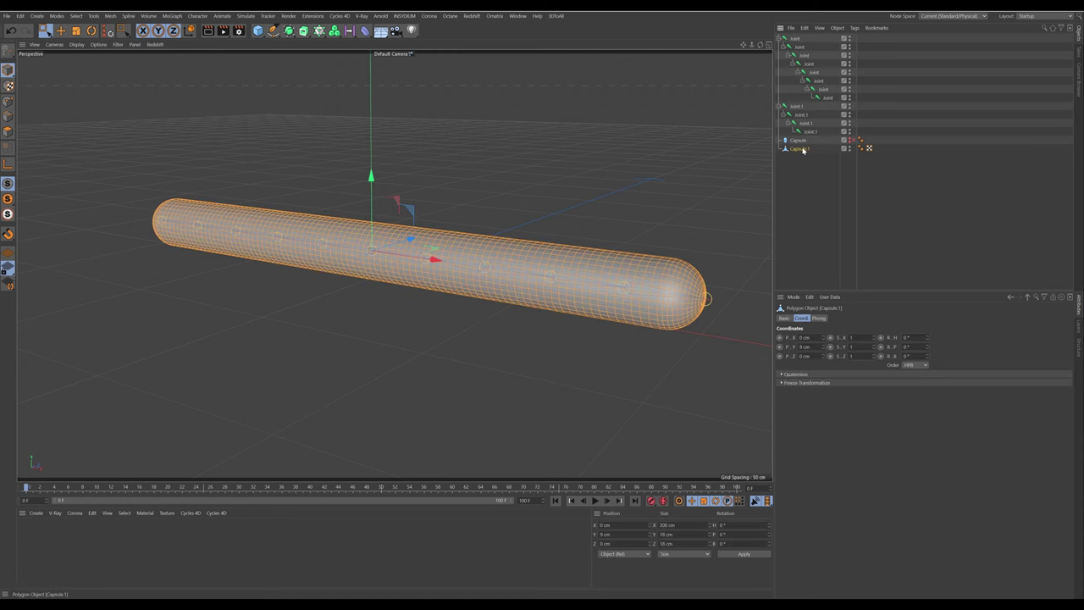
click(800, 119)
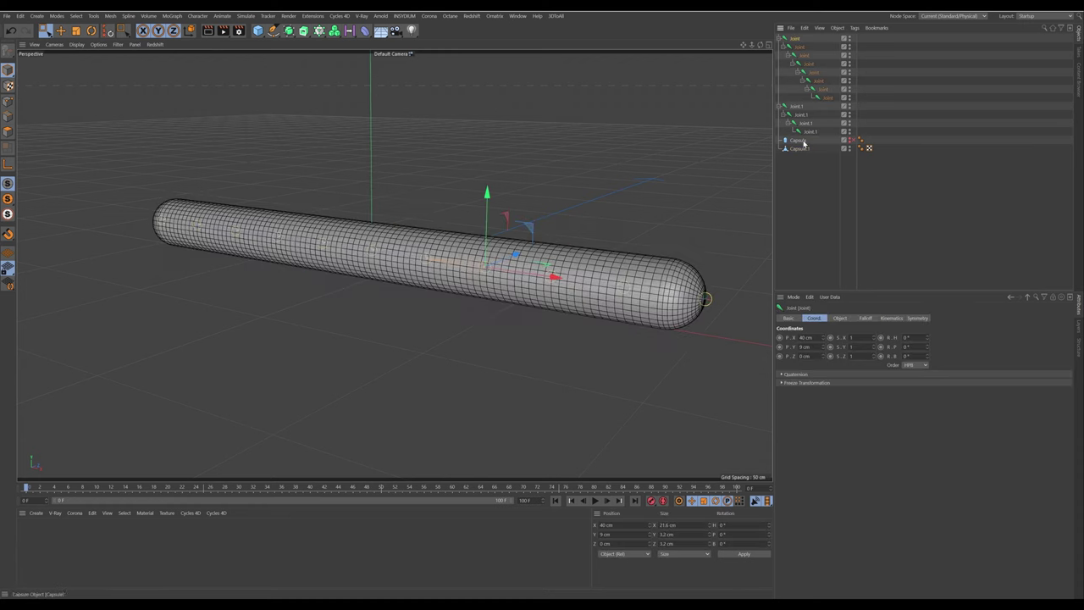
shift+click(809, 131)
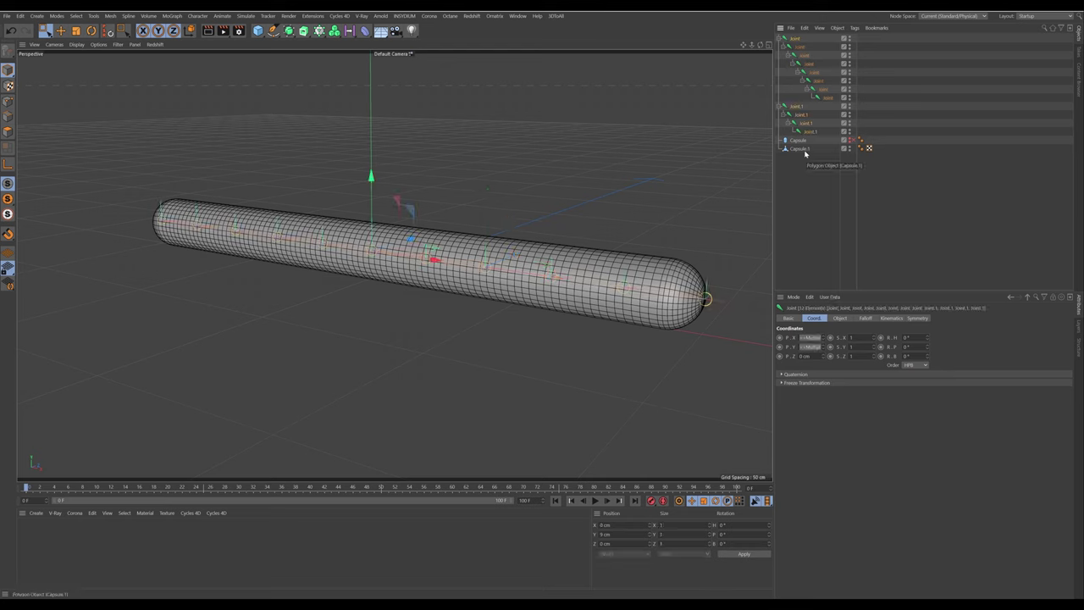
ctrl+click(805, 150)
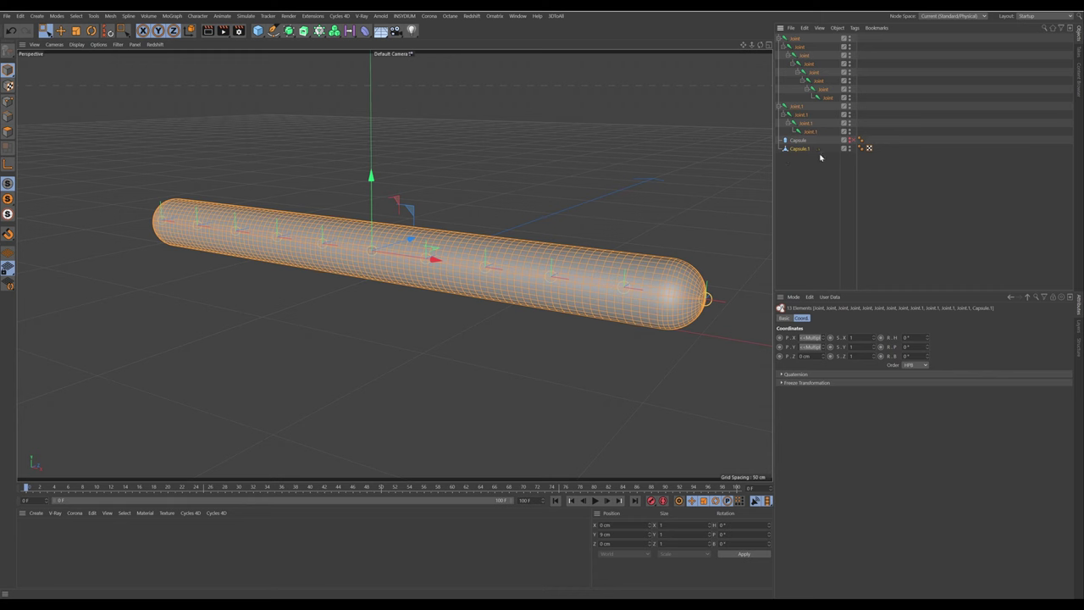
click(198, 16)
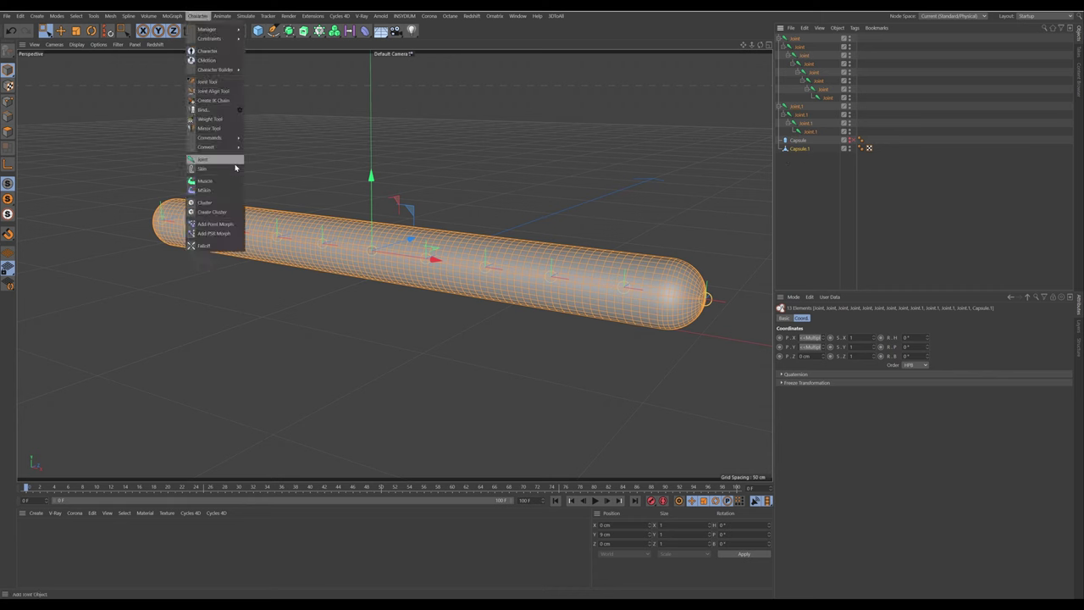
mouse_move(238, 142)
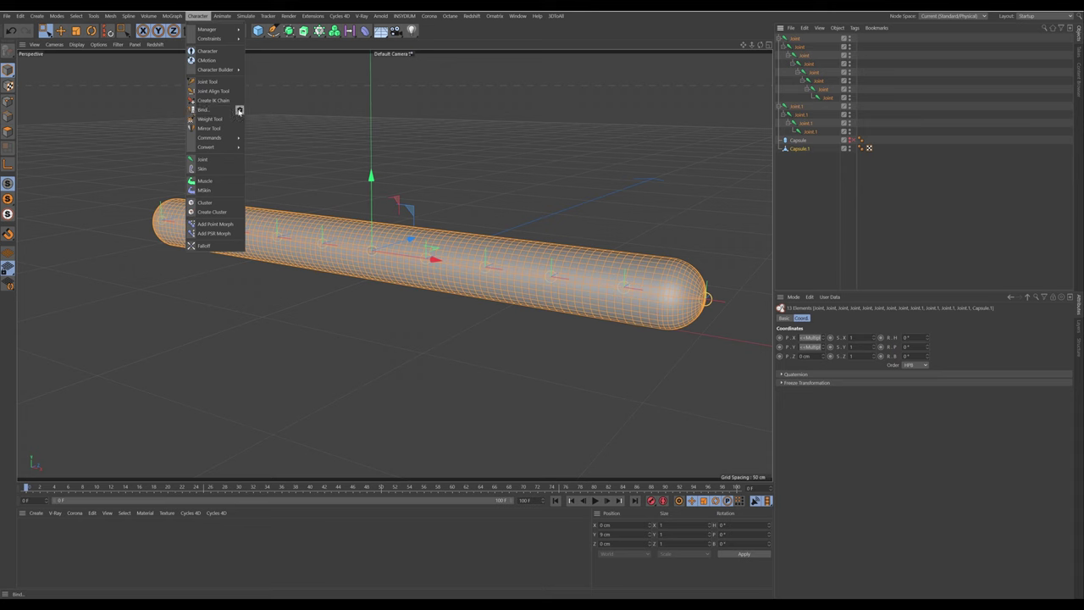
click(240, 111)
drag(271, 19, 503, 150)
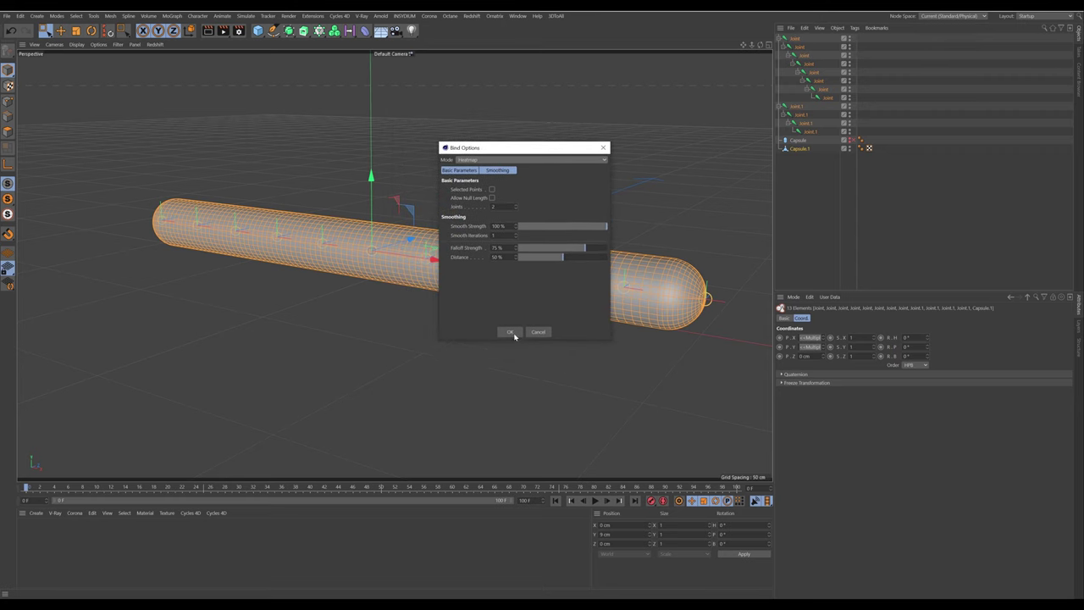
click(510, 332)
click(813, 195)
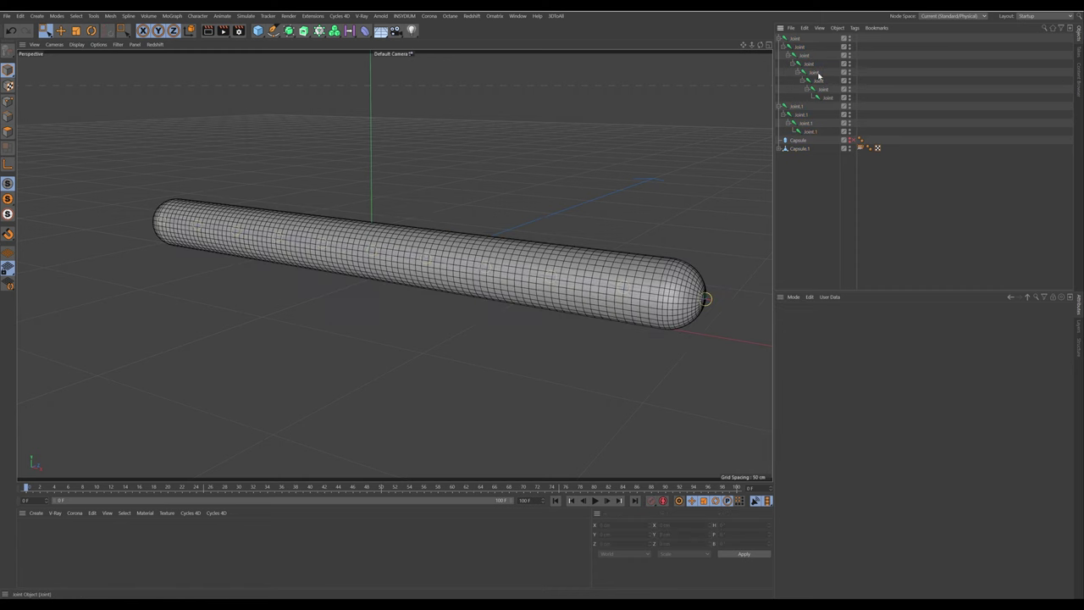
Check the Skin object under Capsule.1 and the joints listed in its Weight tag
alt+middle_drag(509, 153, 527, 161)
alt+drag(527, 161, 524, 162)
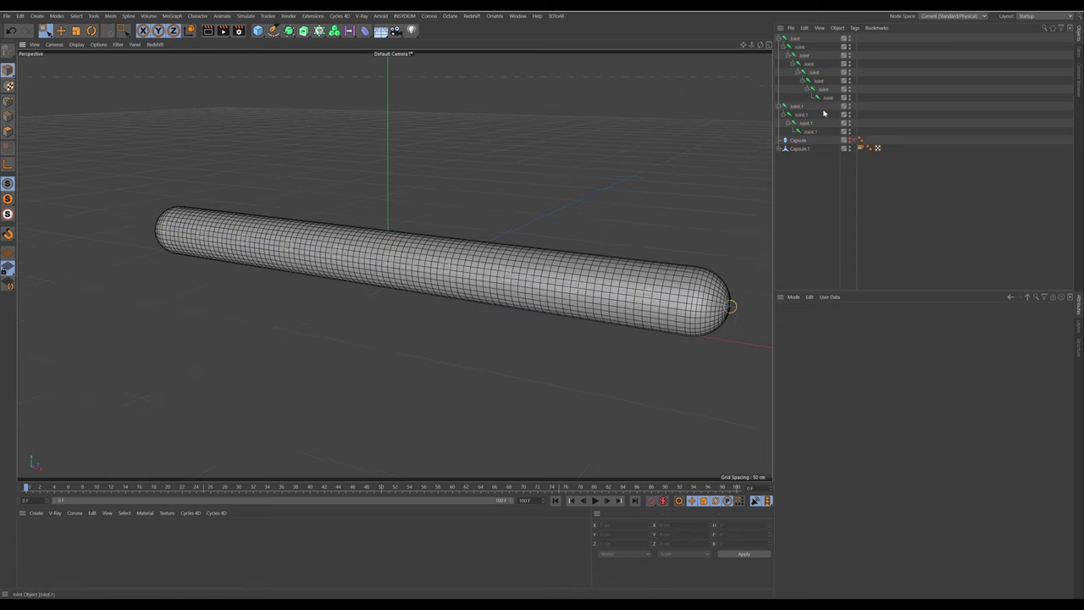
click(780, 149)
click(799, 159)
click(797, 167)
click(798, 159)
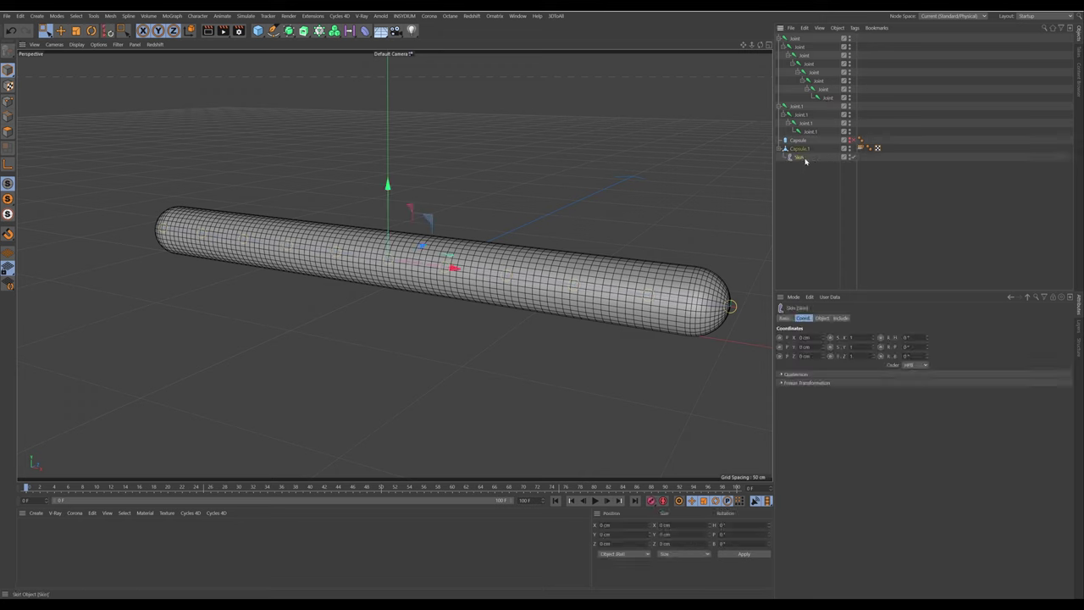
click(860, 147)
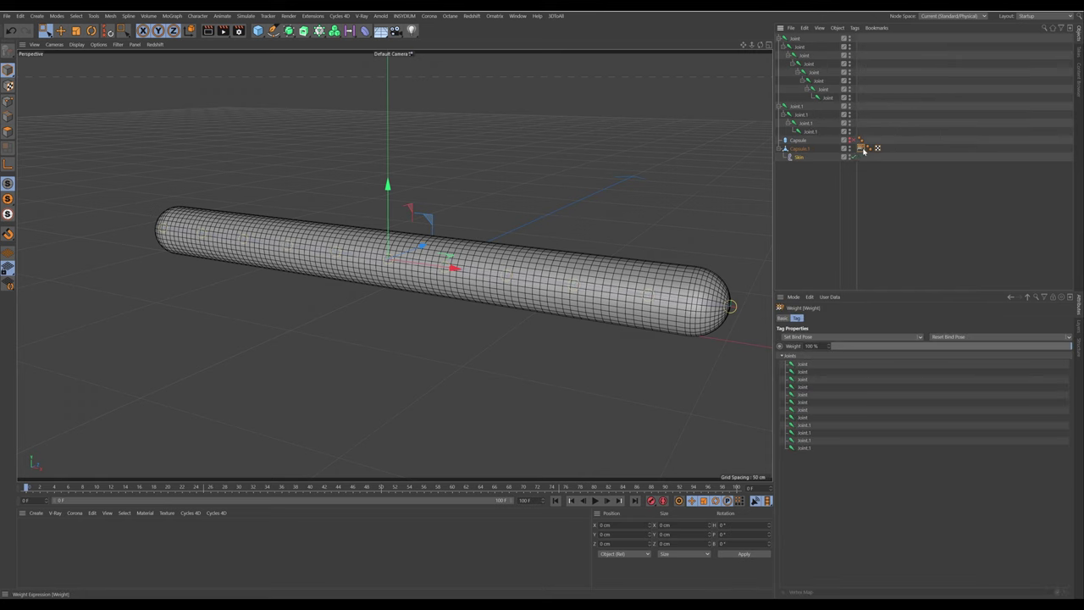
Select the long chain's seven child joints, test the bend with a bank rotation of 32°, and reset it to 0°
click(801, 48)
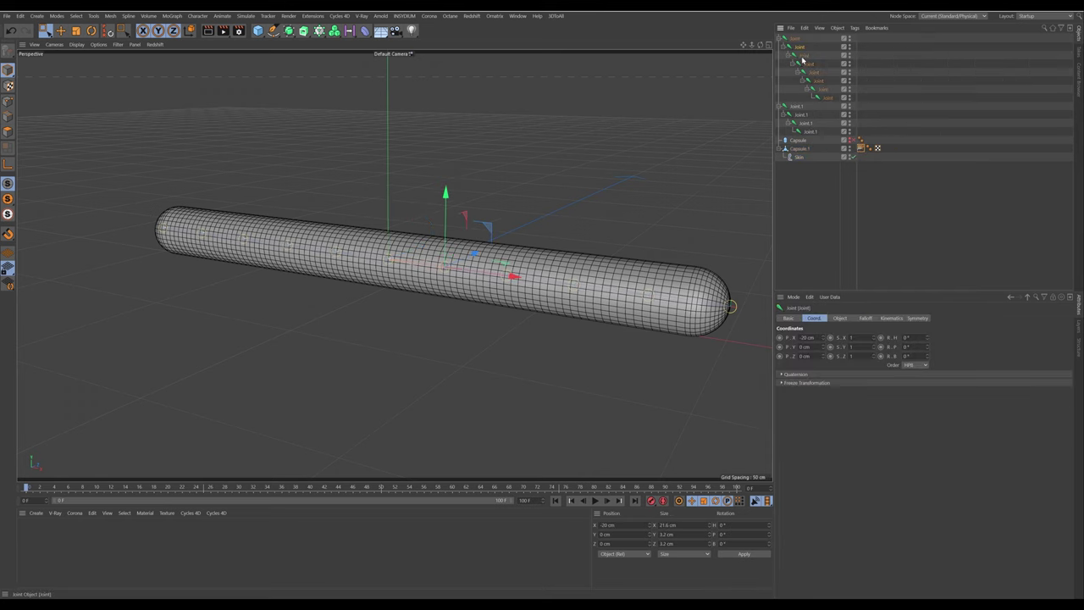
click(828, 97)
shift+click(803, 51)
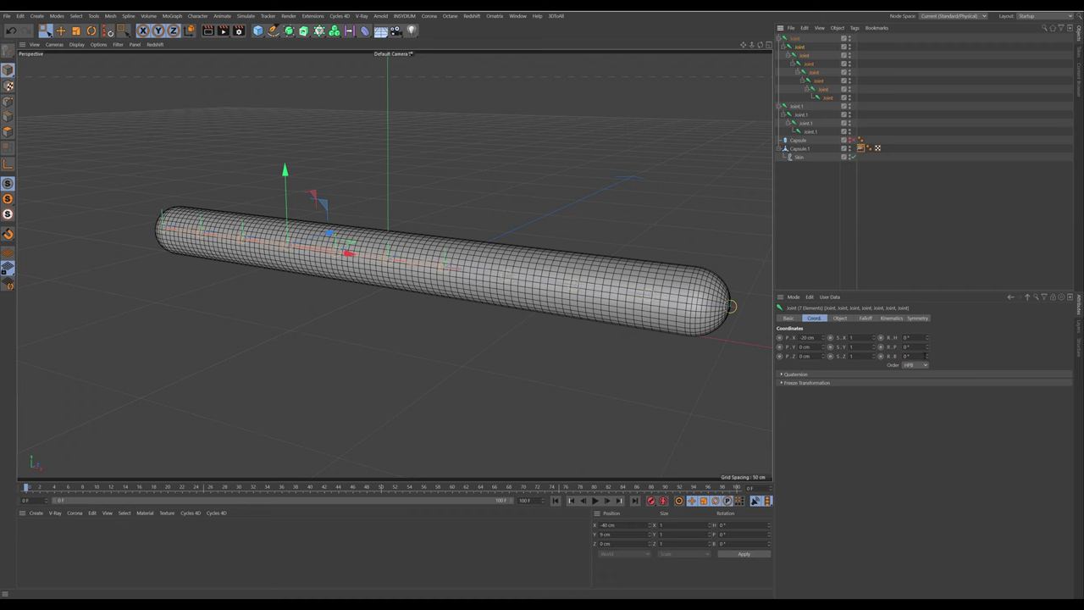
drag(927, 356, 974, 356)
alt+drag(615, 288, 588, 332)
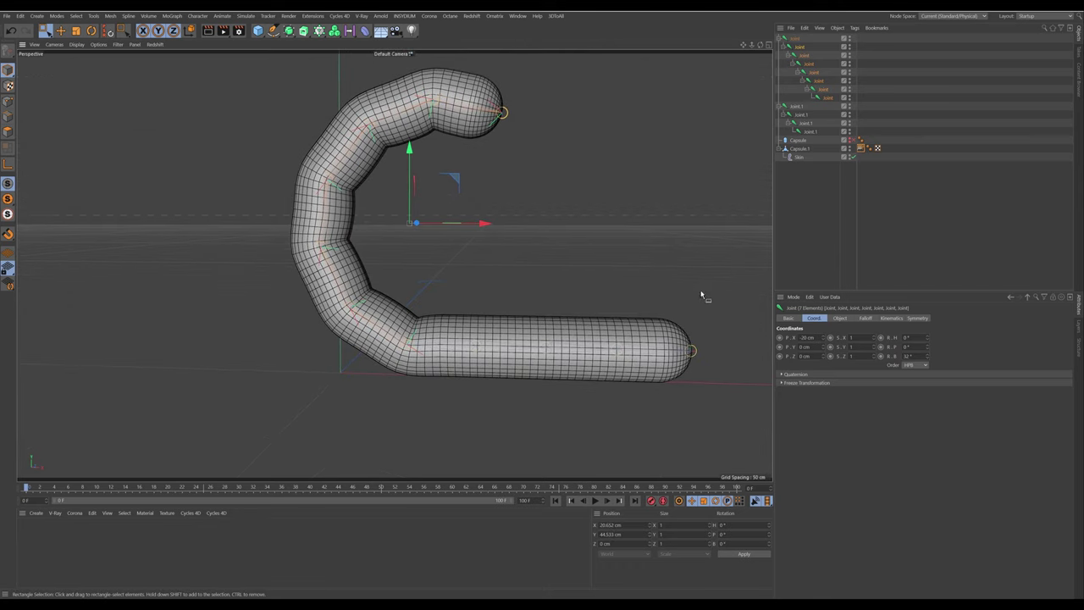
right_click(927, 359)
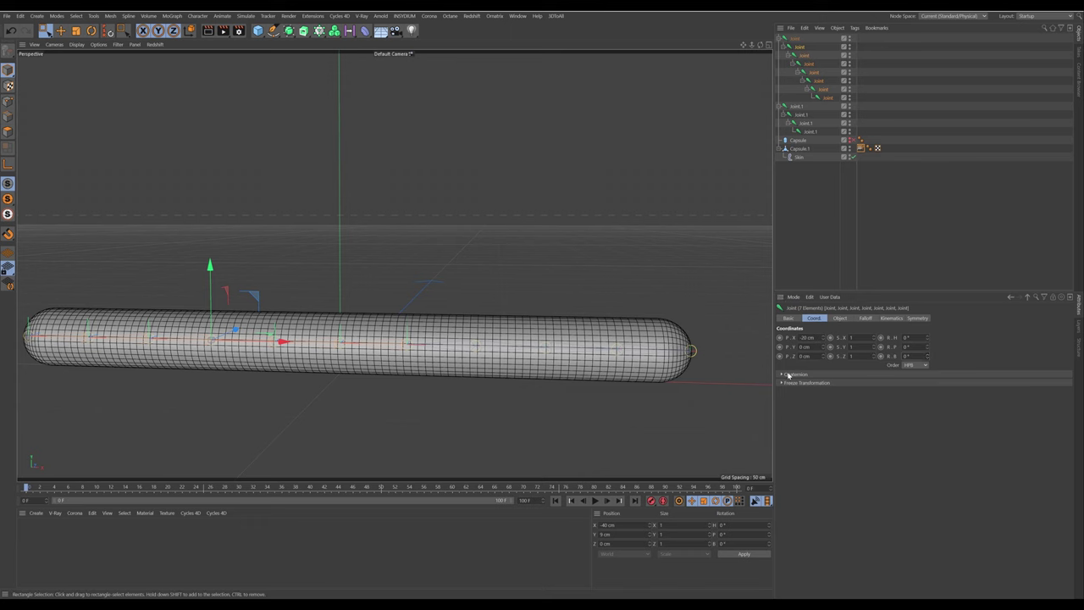
Set a keyframe for the selected joints' 0° bank rotation at frame 0
click(881, 357)
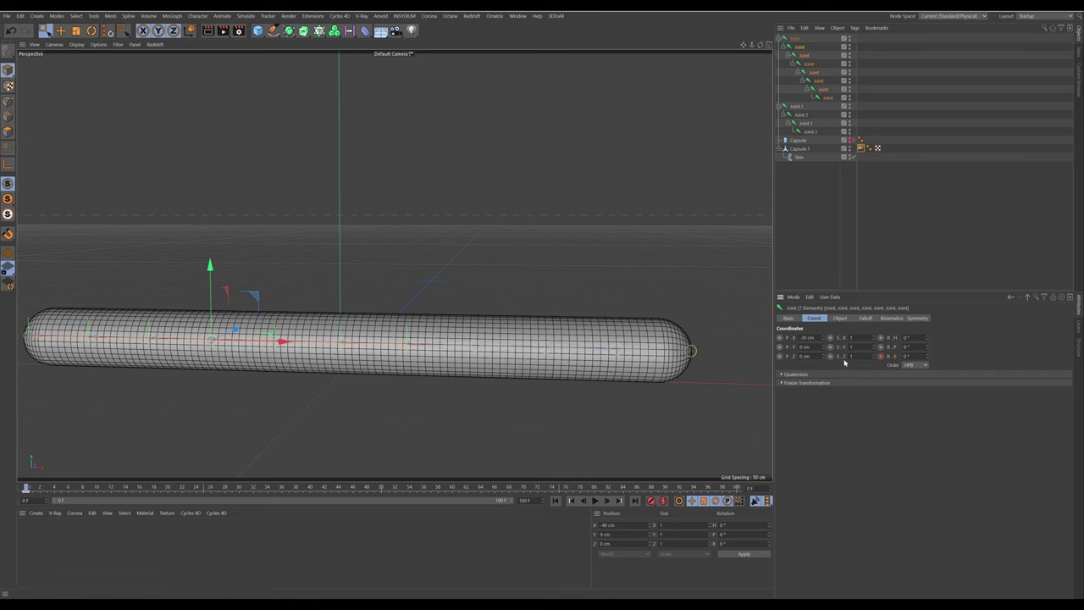
right_click(895, 359)
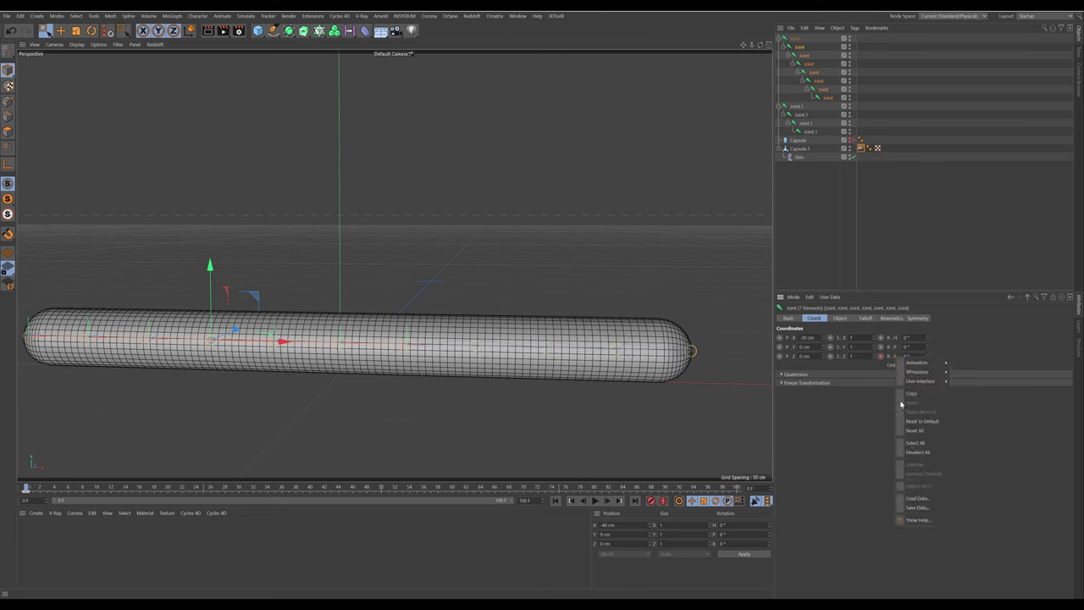
mouse_move(932, 363)
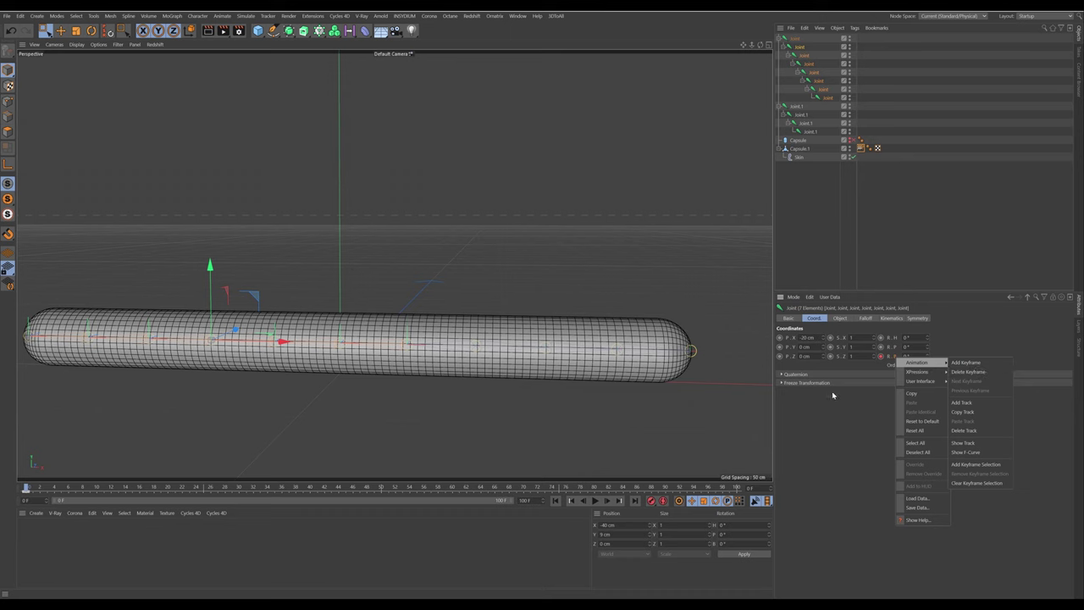
click(783, 440)
At frame 50, curl the selected joints with a bank rotation of 34.4° and keyframe it
drag(27, 488, 382, 508)
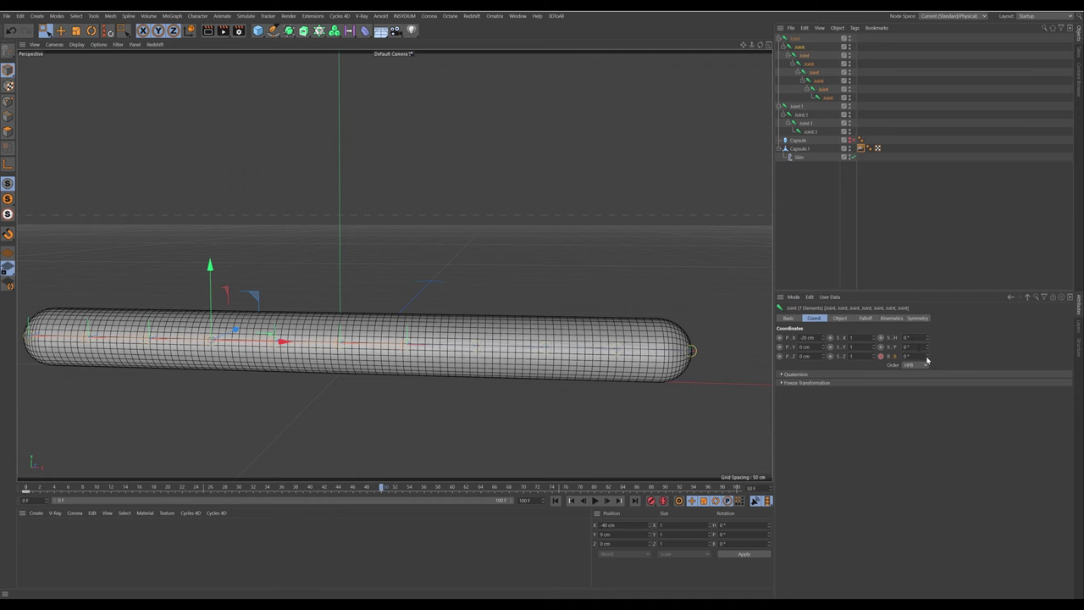
drag(926, 357, 927, 360)
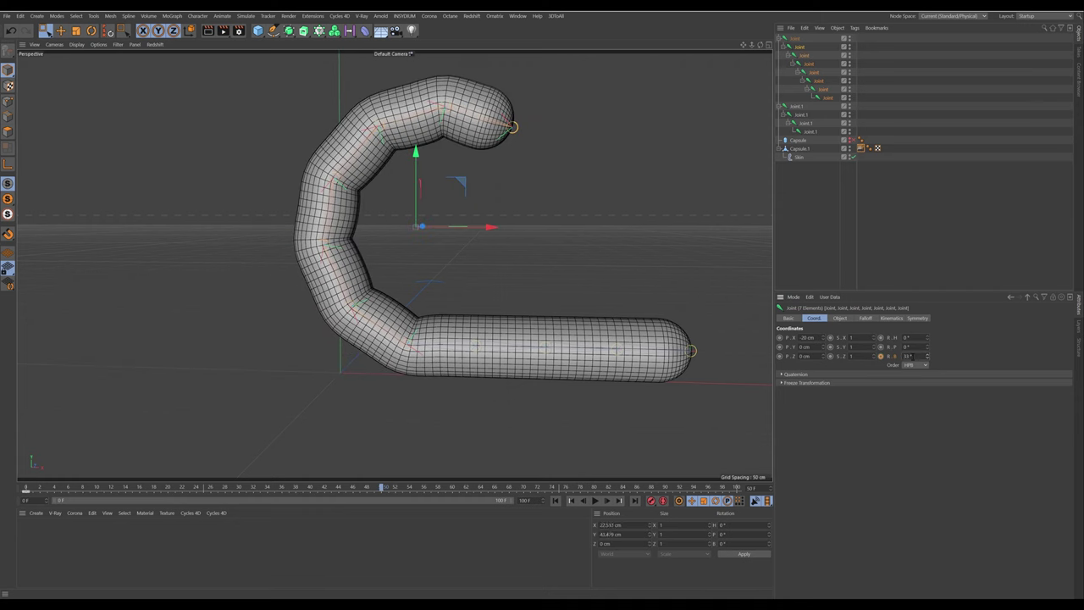
drag(929, 359, 929, 359)
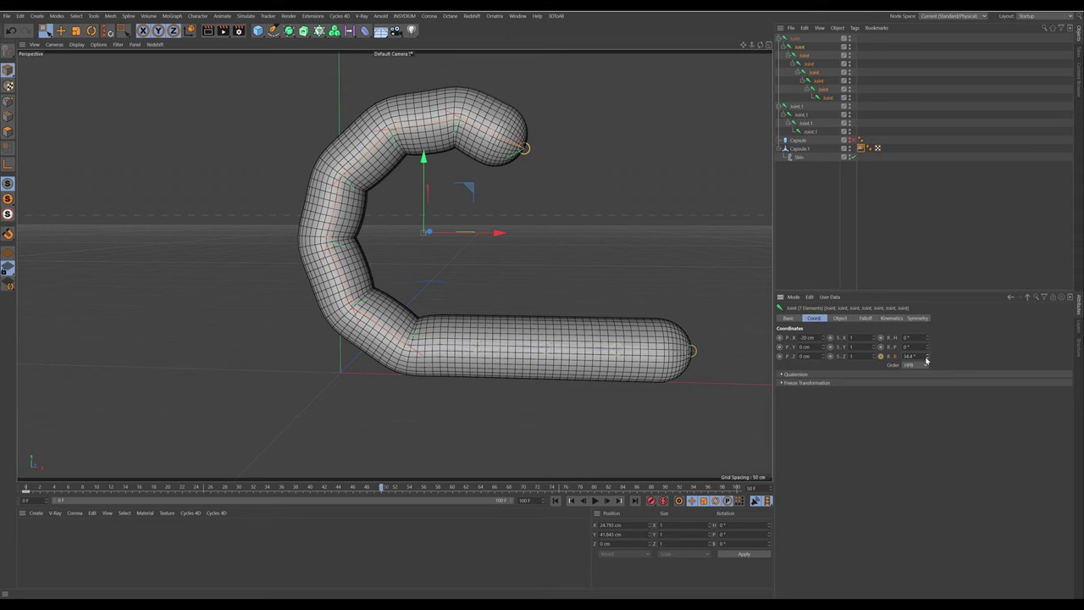
double_click(915, 355)
click(881, 356)
Play back the bending animation from the start, stop it, and return to frame 0
drag(385, 487, 73, 468)
click(596, 501)
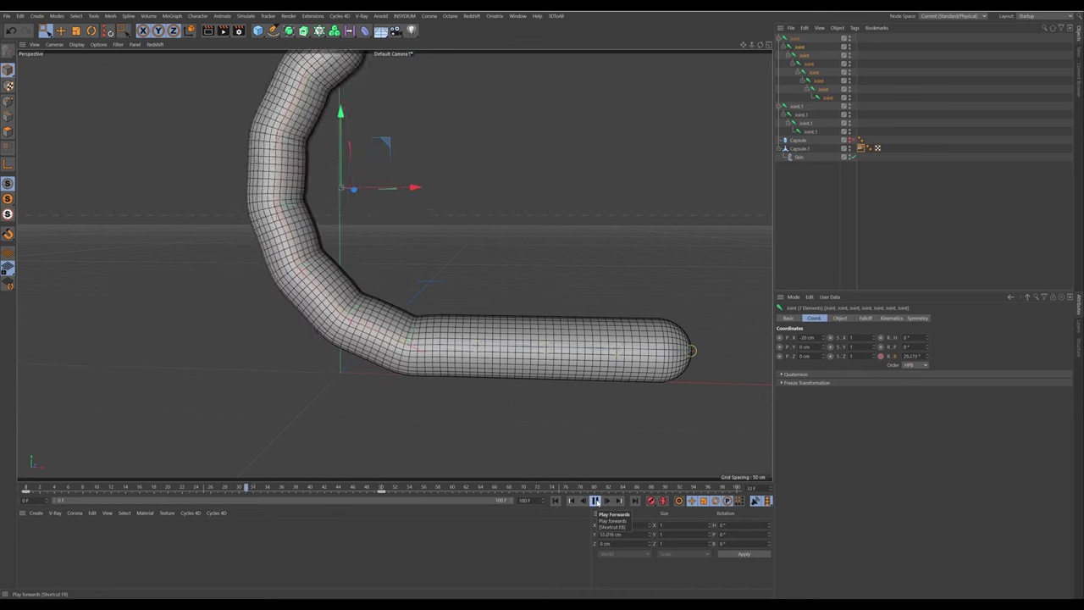
click(596, 502)
drag(274, 488, 1, 466)
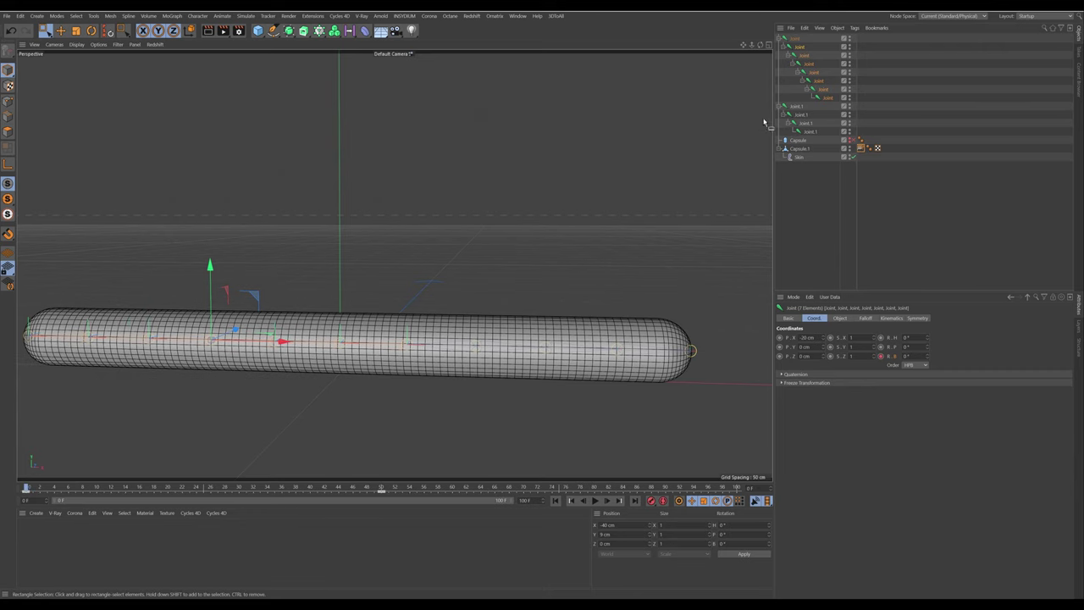
Keyframe the 0° bank rotation of the short chain's three child joints at frame 0, and go to frame 50
click(809, 131)
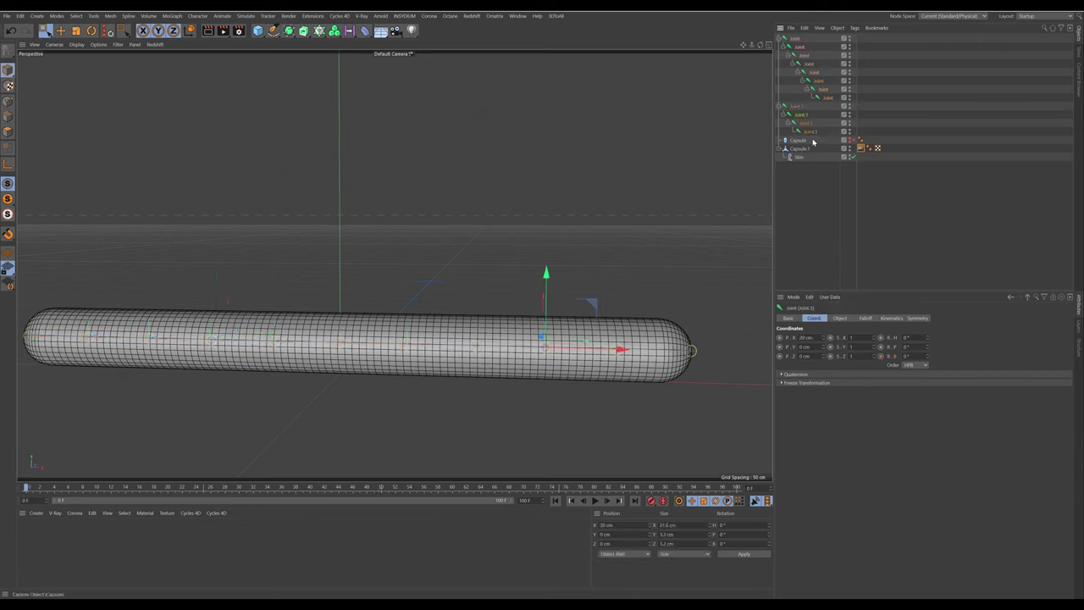
shift+click(813, 133)
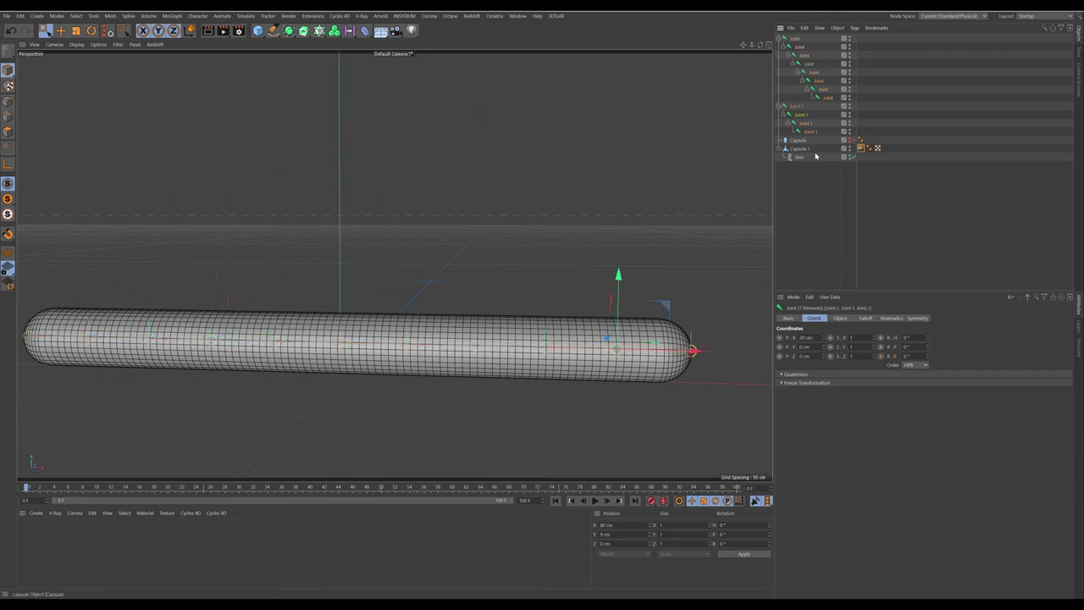
click(881, 358)
alt+middle_drag(412, 345, 405, 350)
drag(326, 487, 381, 491)
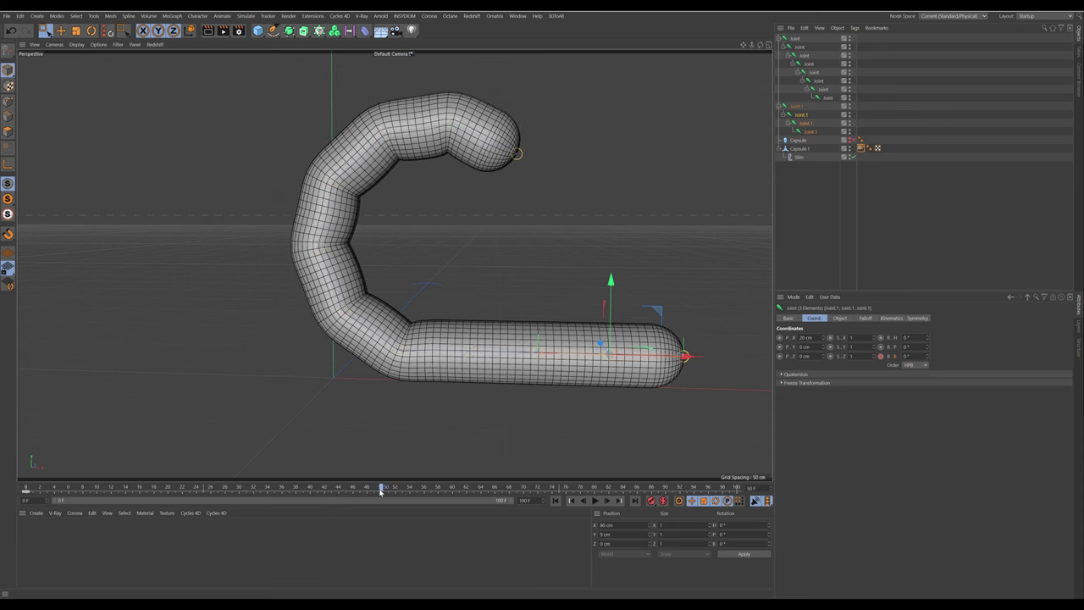
Curl the short chain's three child joints with a bank rotation of -68° at frame 50
alt+middle_drag(474, 373, 458, 359)
mouse_move(927, 357)
mouse_down()
mouse_move(928, 342)
mouse_move(927, 383)
mouse_move(898, 357)
mouse_move(910, 356)
mouse_up()
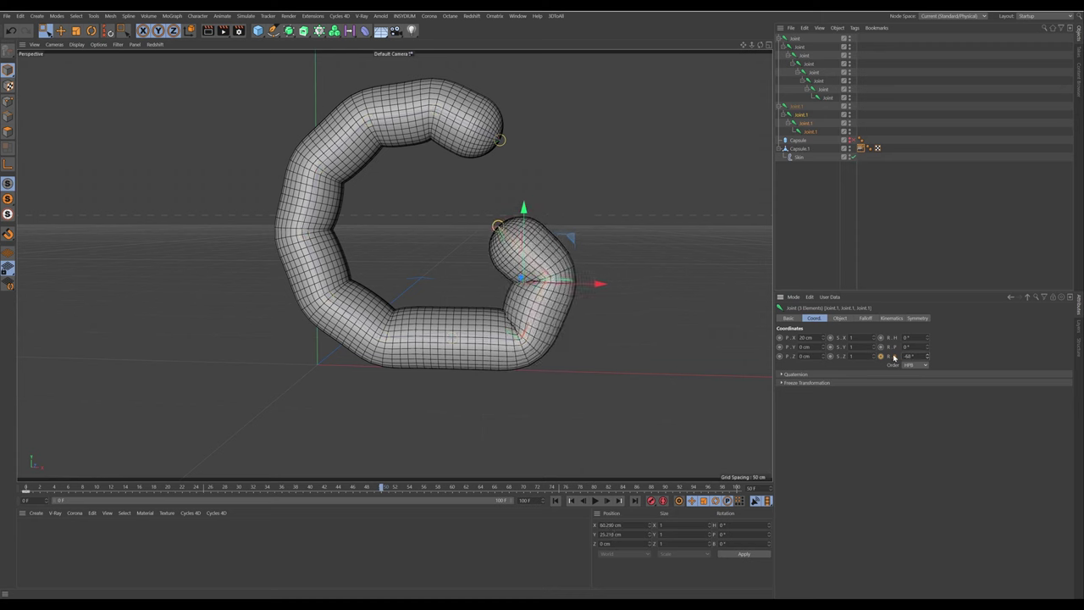
Keyframe the long chain's root joint at 0° bank at frame 0, and try a 23° bank at frame 51
click(804, 55)
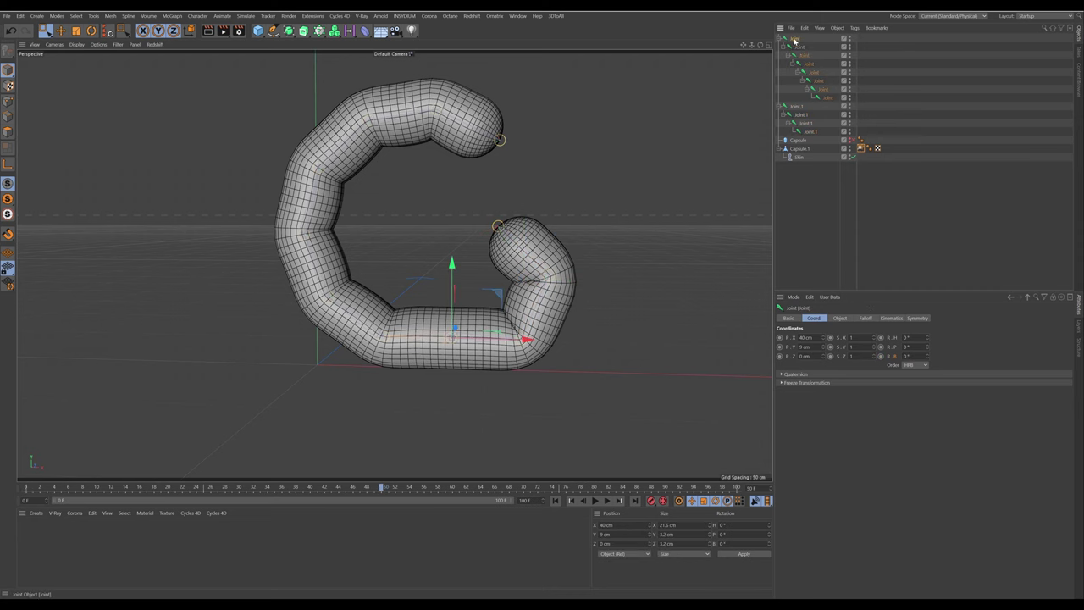
drag(383, 489, 26, 490)
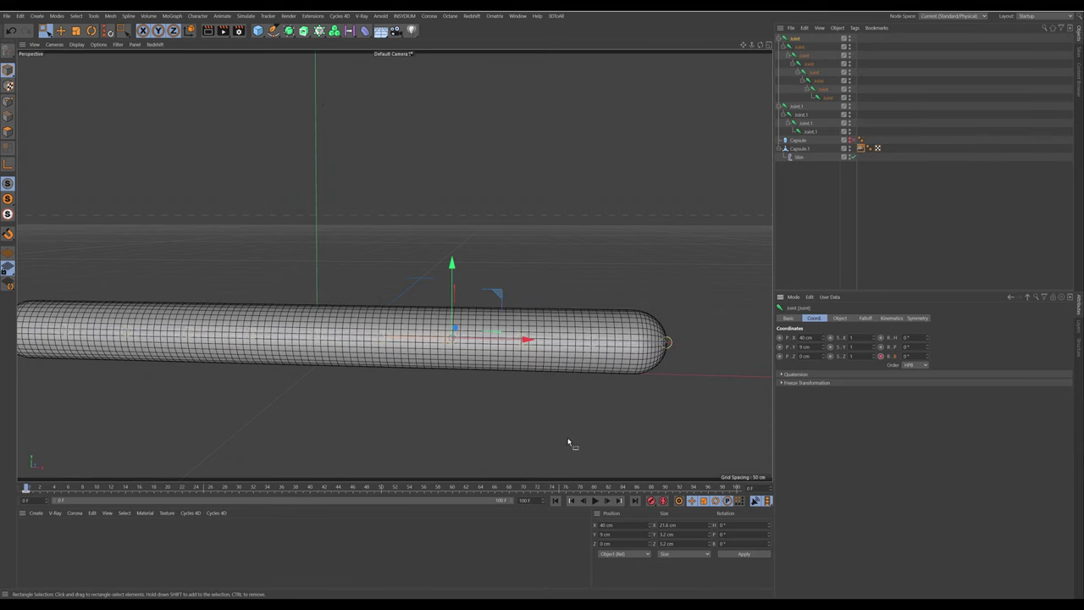
drag(319, 490, 389, 489)
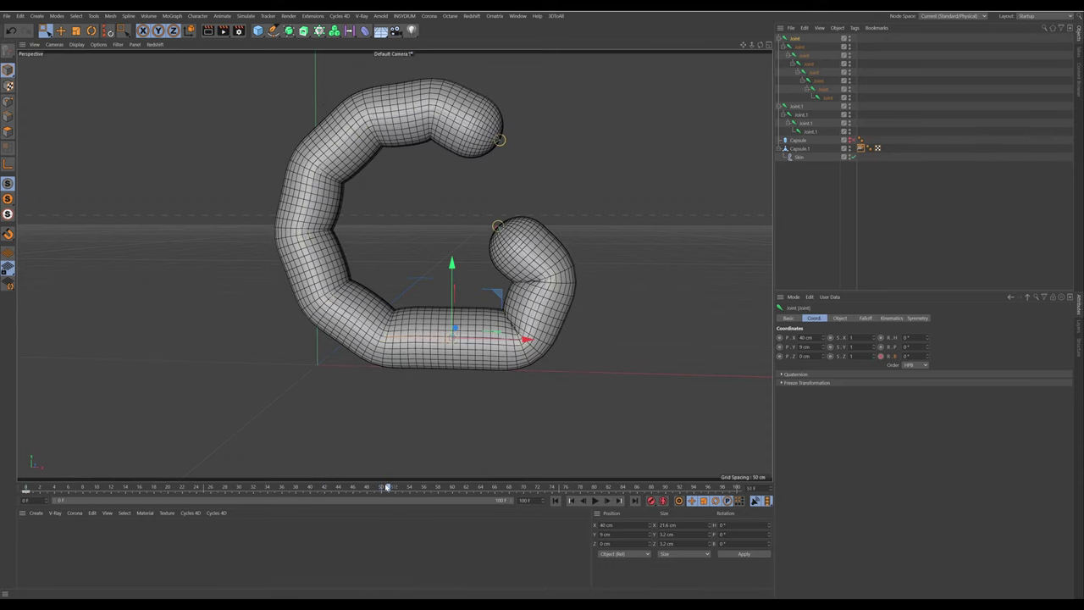
drag(925, 360, 944, 359)
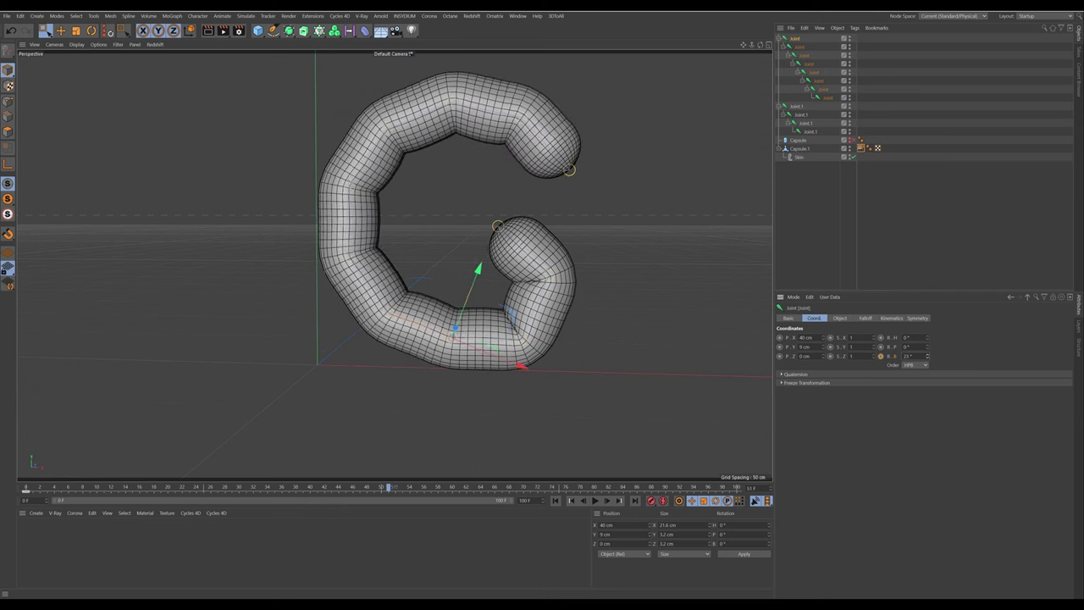
click(921, 357)
drag(388, 489, 26, 489)
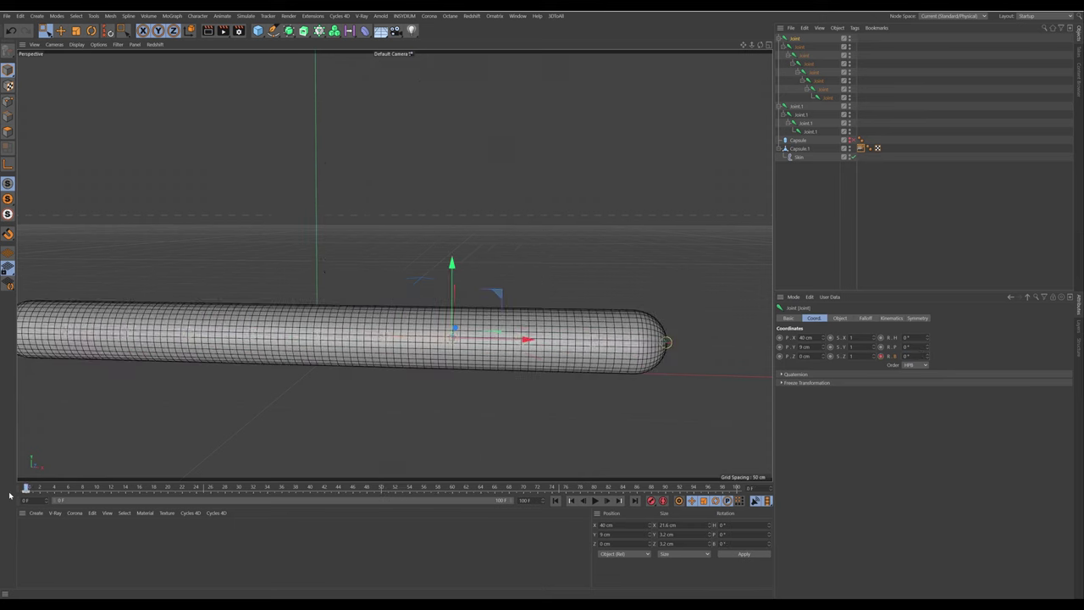
Delete the bank rotation track of all eight joints in the long chain
shift+click(823, 98)
right_click(894, 360)
mouse_move(919, 363)
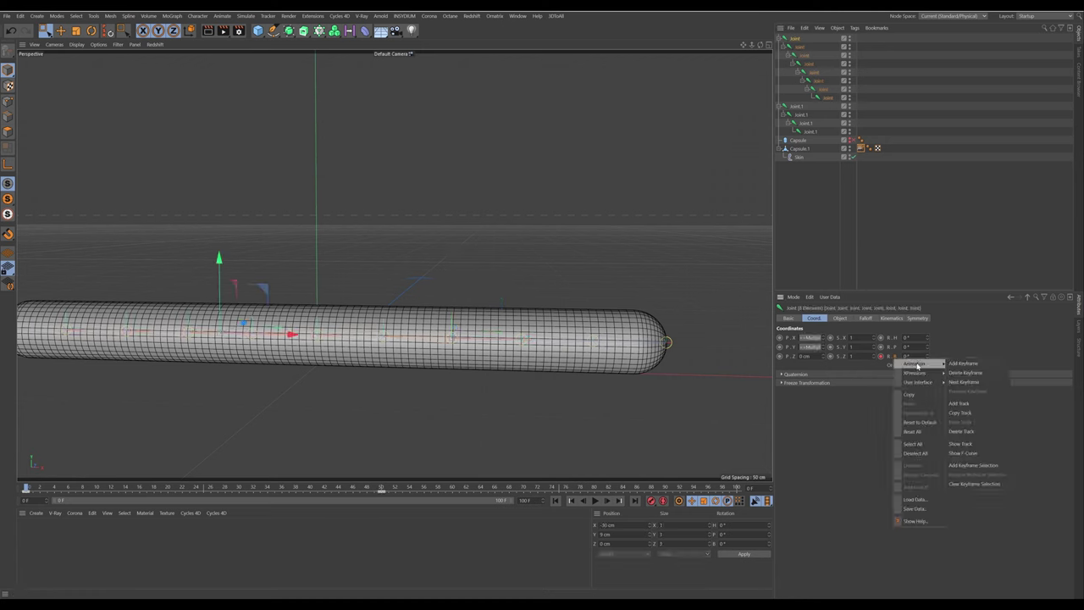
click(975, 432)
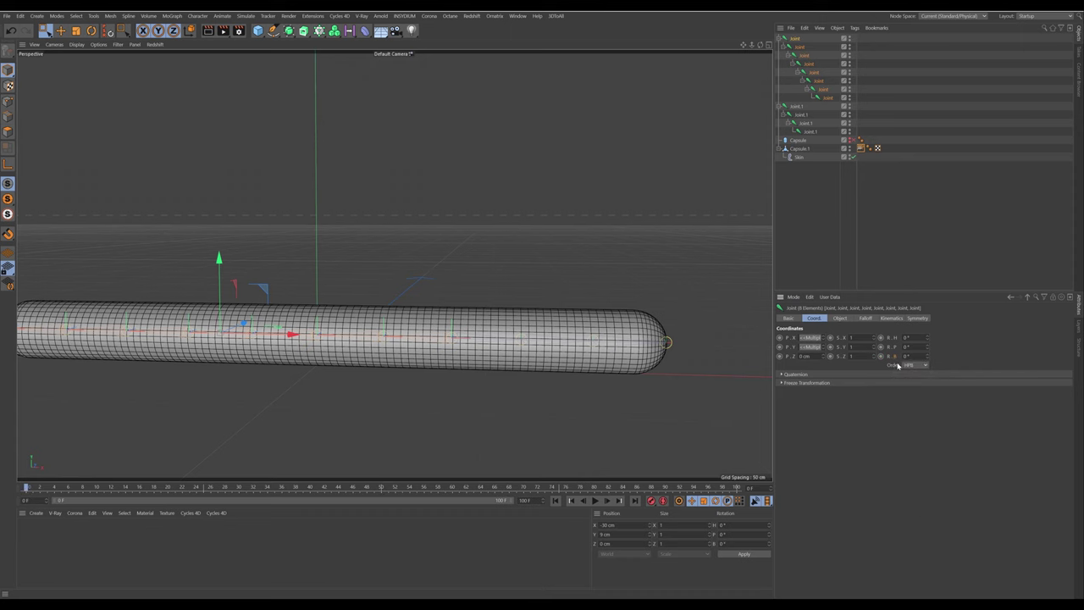
At frame 50, try a 37° bank on all long-chain joints, and undo back to the earlier keyframed curl
drag(35, 489, 381, 509)
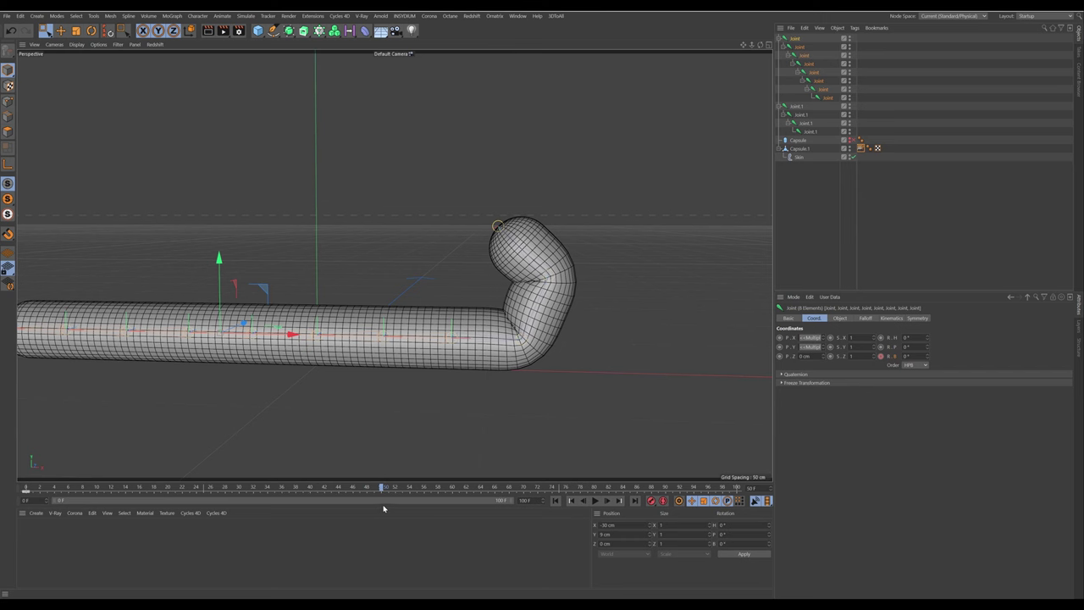
drag(928, 358, 928, 325)
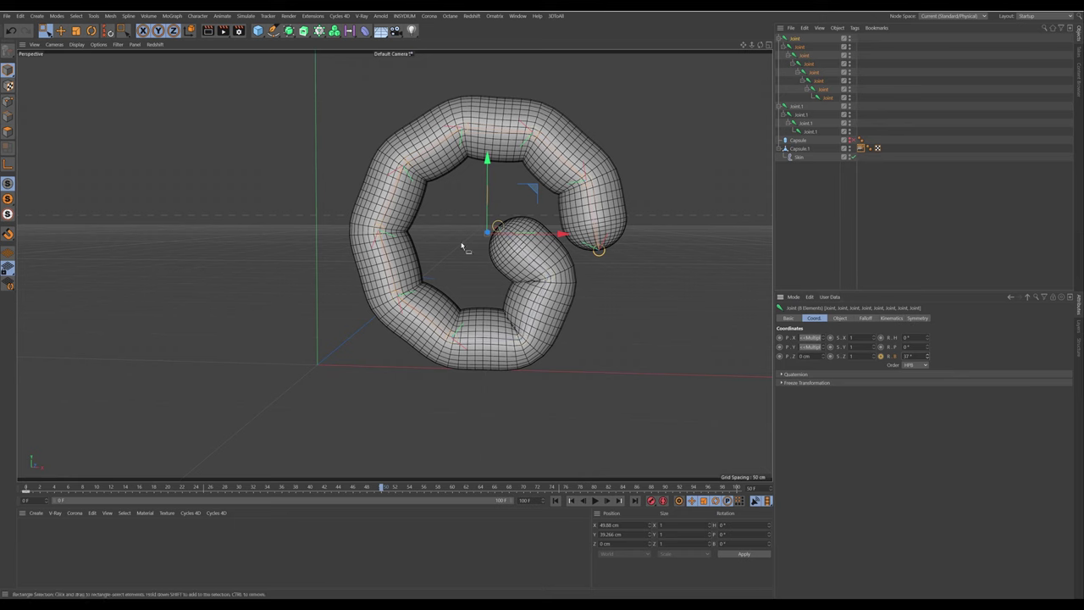
click(11, 31)
click(11, 30)
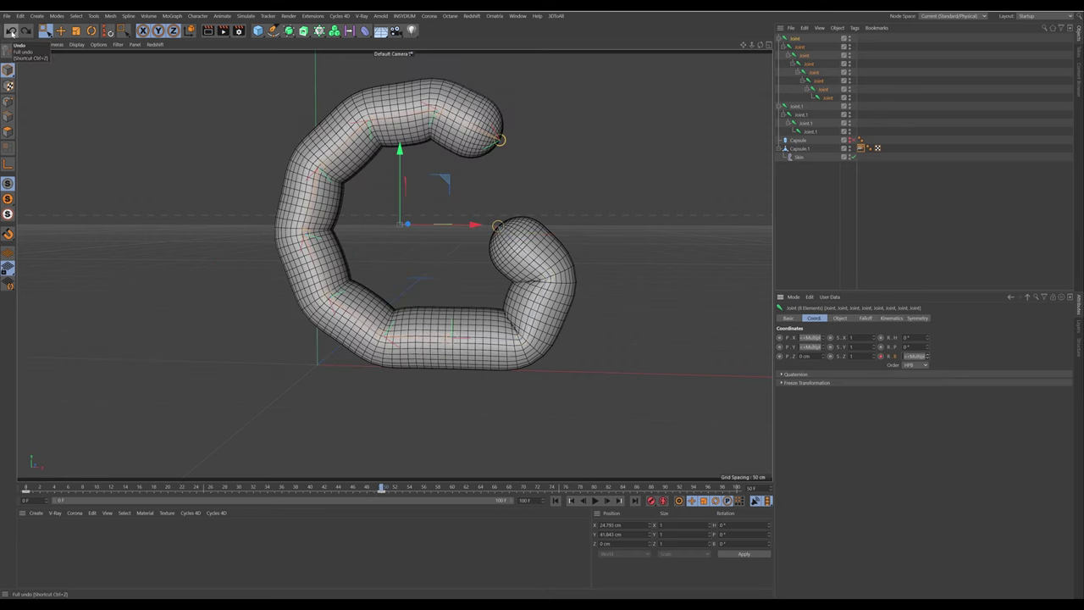
Keyframe the short chain's root joint with a bank rotation of 0° at frame 0 and -46° at frame 50
click(799, 107)
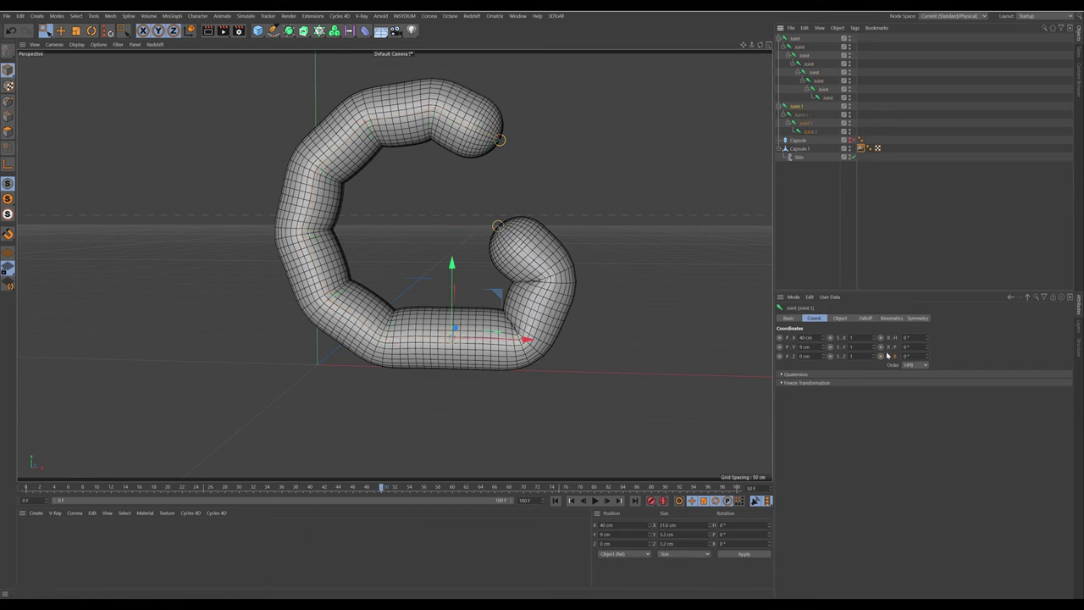
click(246, 493)
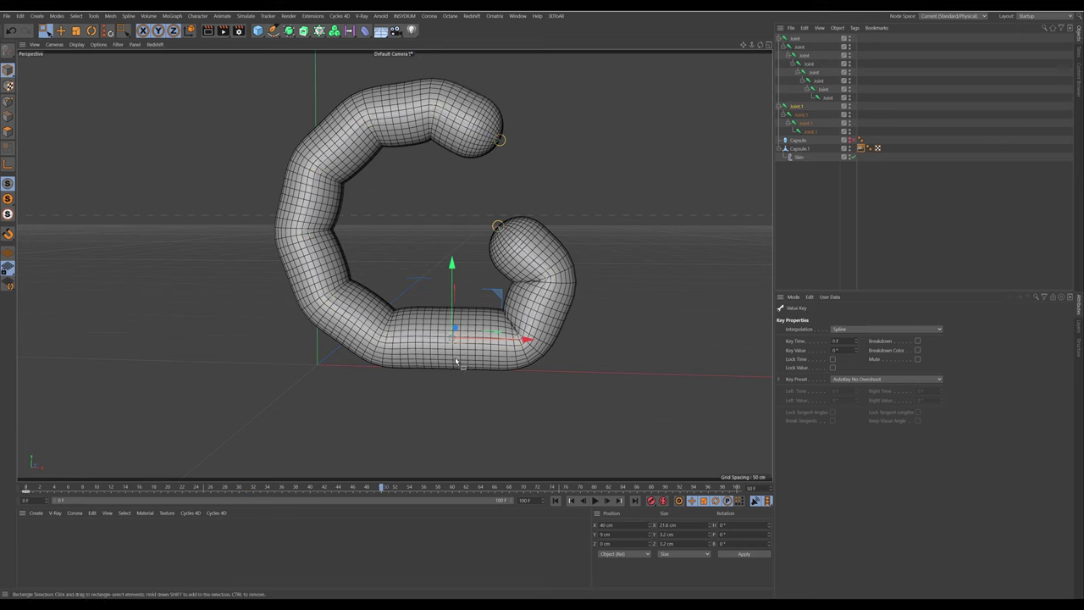
click(790, 118)
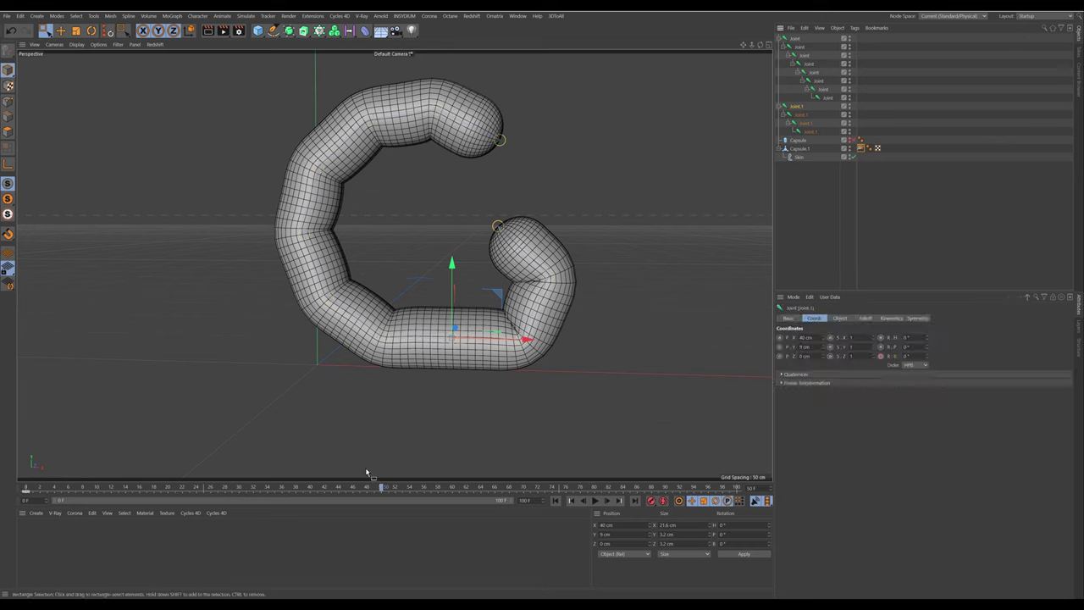
drag(930, 359, 929, 400)
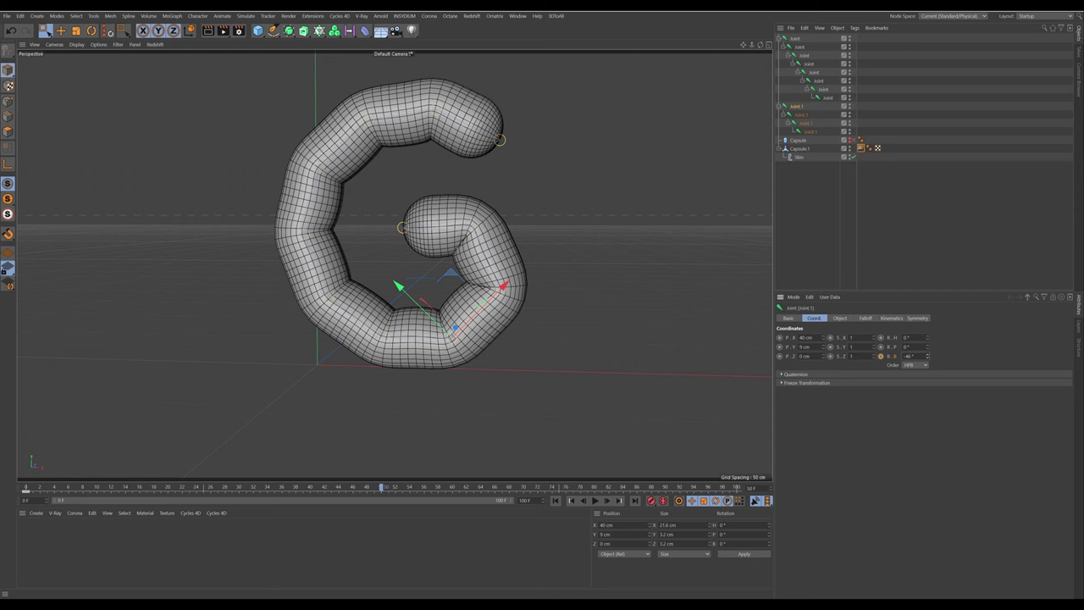
click(882, 356)
alt+middle_drag(609, 240, 658, 246)
alt+drag(658, 246, 667, 244)
alt+middle_drag(667, 245, 661, 251)
click(784, 274)
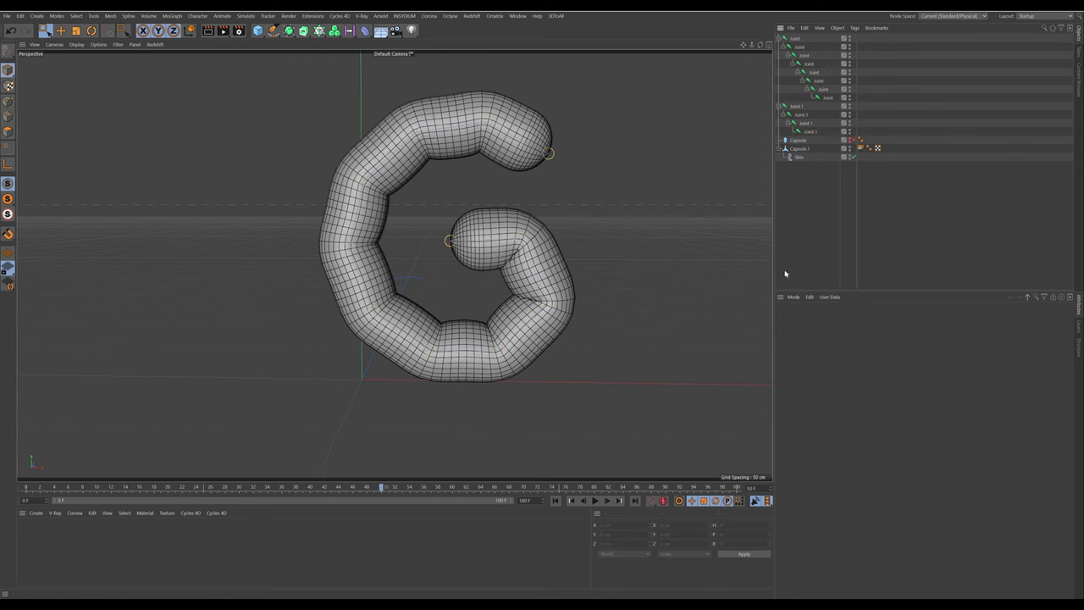
At frame 50, set the bank rotation of the short chain's second joint to -53° and its third joint to -79°
click(809, 122)
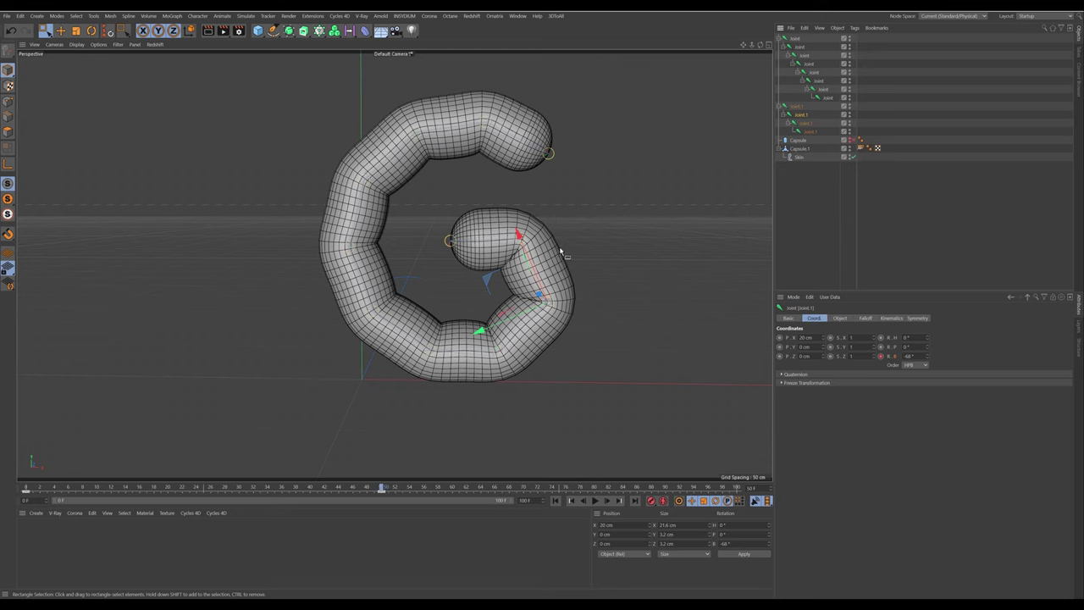
drag(928, 357, 928, 366)
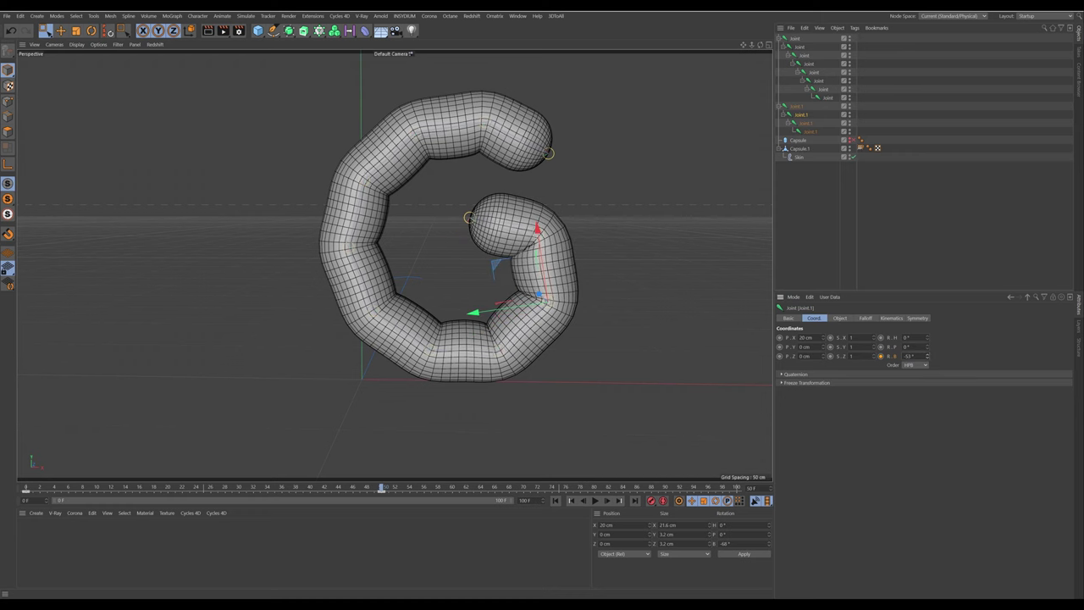
click(809, 123)
drag(927, 360, 928, 370)
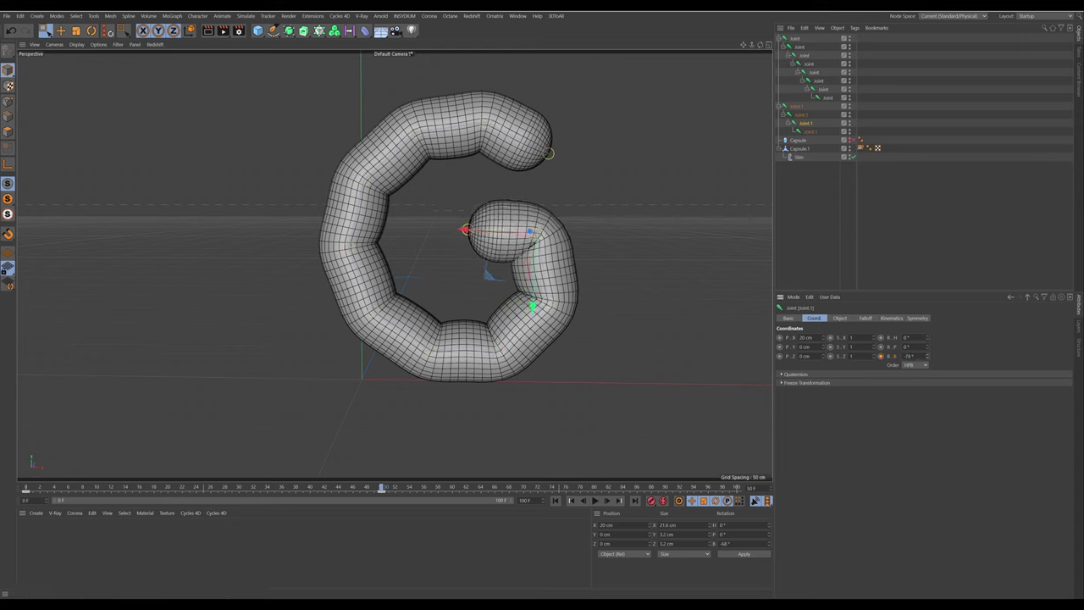
click(800, 257)
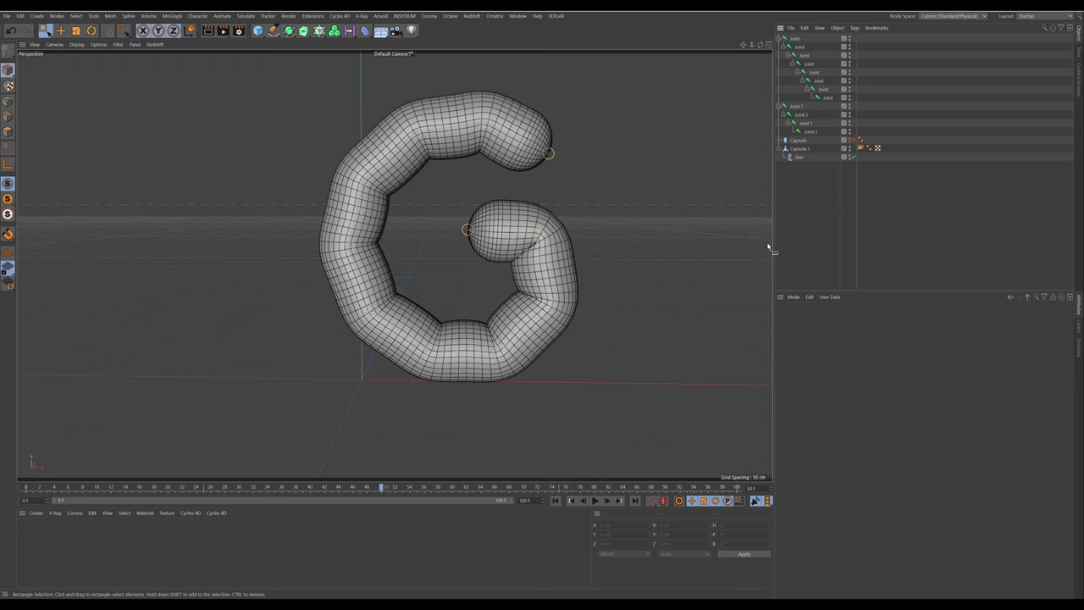
Activate the Weight Tool from the capsule mesh's weight tag, expand the clamp options, and set the mode to Smooth
alt+drag(641, 240, 485, 162)
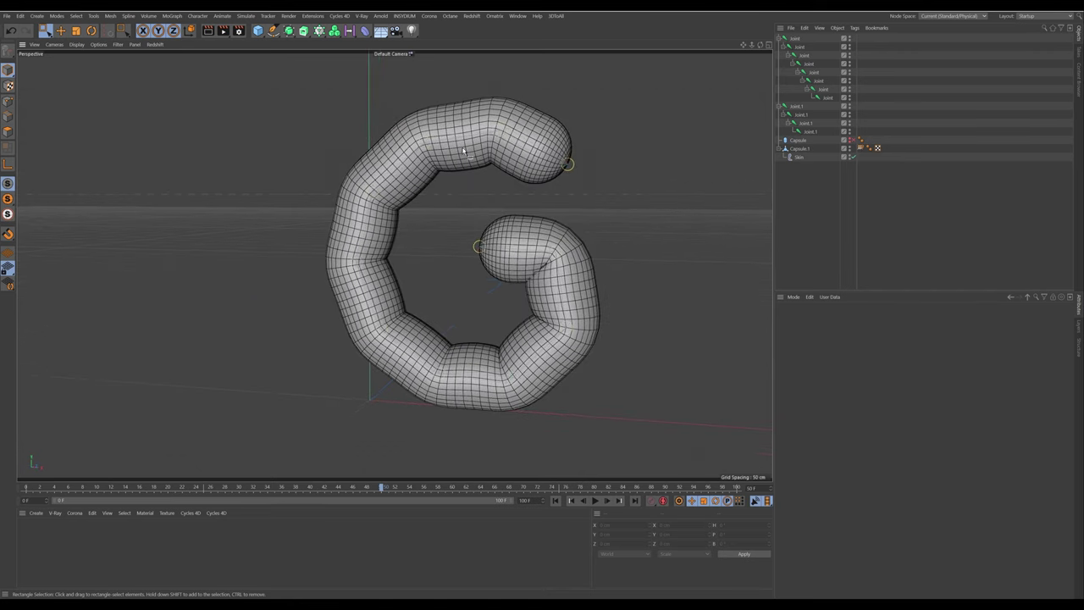
click(464, 151)
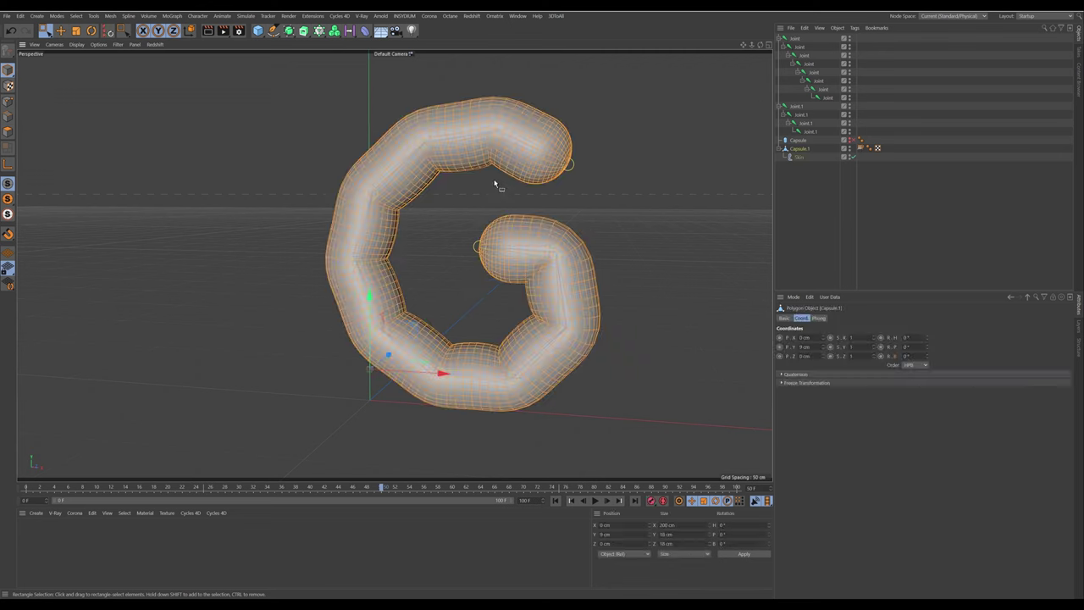
click(817, 204)
double_click(861, 148)
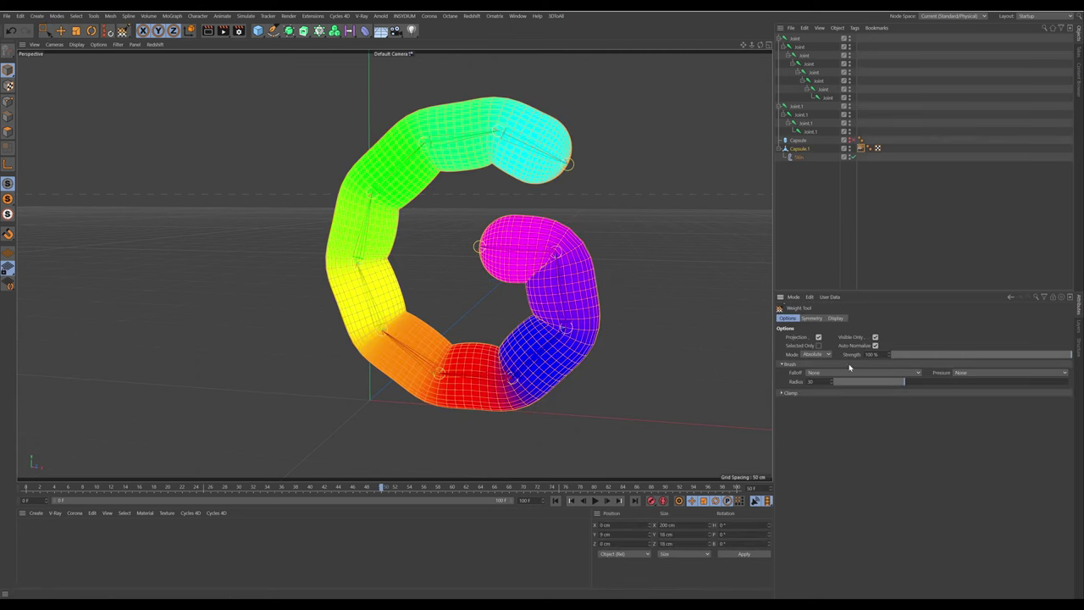
click(812, 392)
click(819, 356)
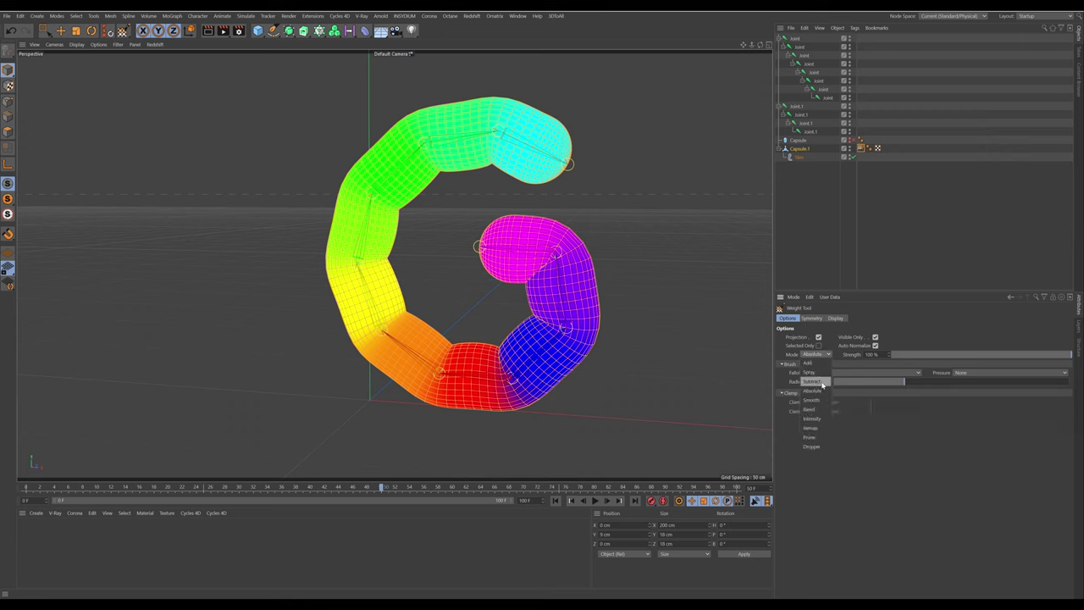
click(823, 401)
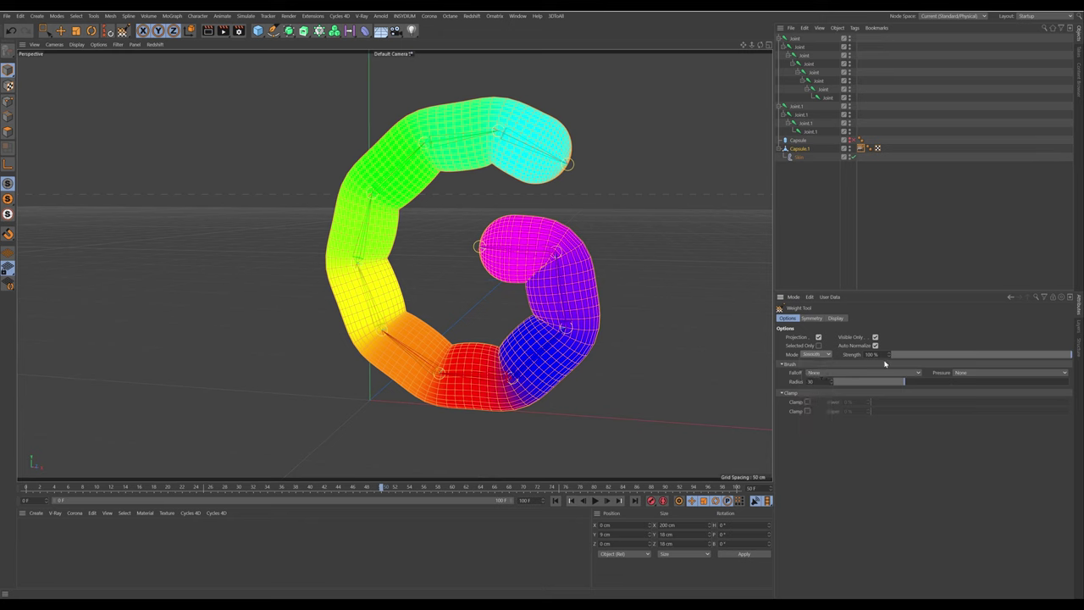
Set the weight brush radius to 70 and smooth the weights around the last bend at the G's upper end
click(835, 318)
click(788, 318)
drag(912, 386, 990, 386)
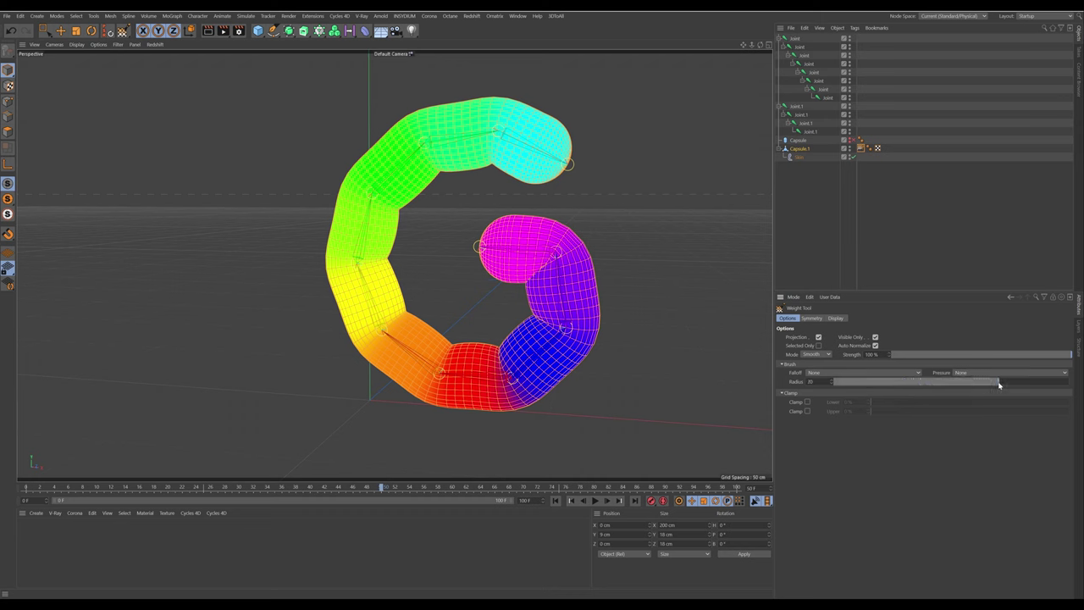
mouse_move(466, 162)
mouse_down()
mouse_move(511, 164)
mouse_move(506, 174)
mouse_move(501, 109)
mouse_move(527, 106)
mouse_move(480, 116)
mouse_up()
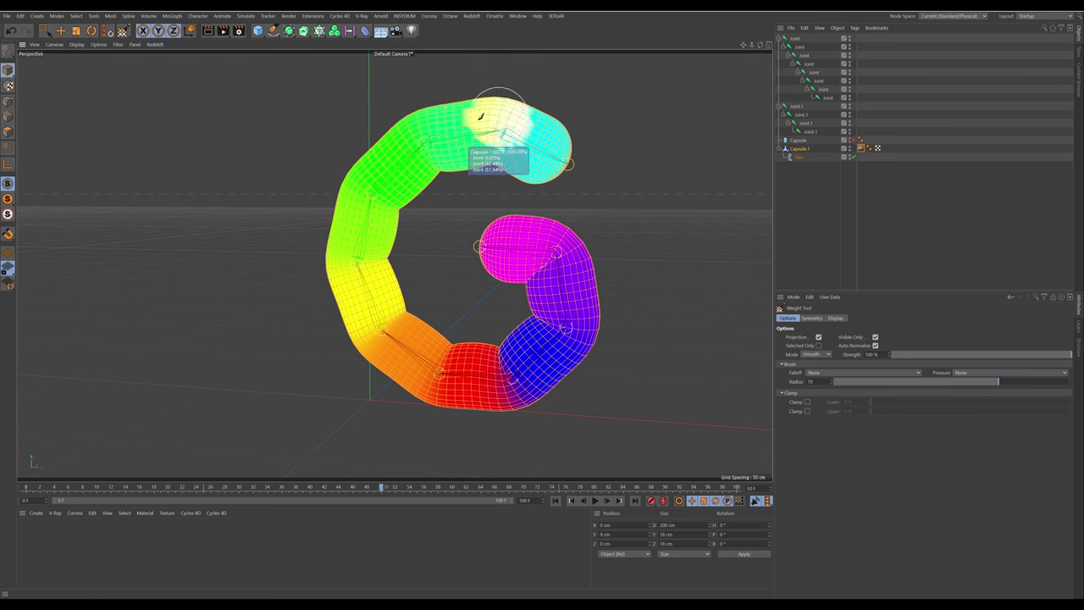
scroll(435, 169, up, 3)
mouse_move(479, 204)
mouse_down()
mouse_move(461, 181)
mouse_move(583, 199)
mouse_up()
scroll(583, 198, down, 3)
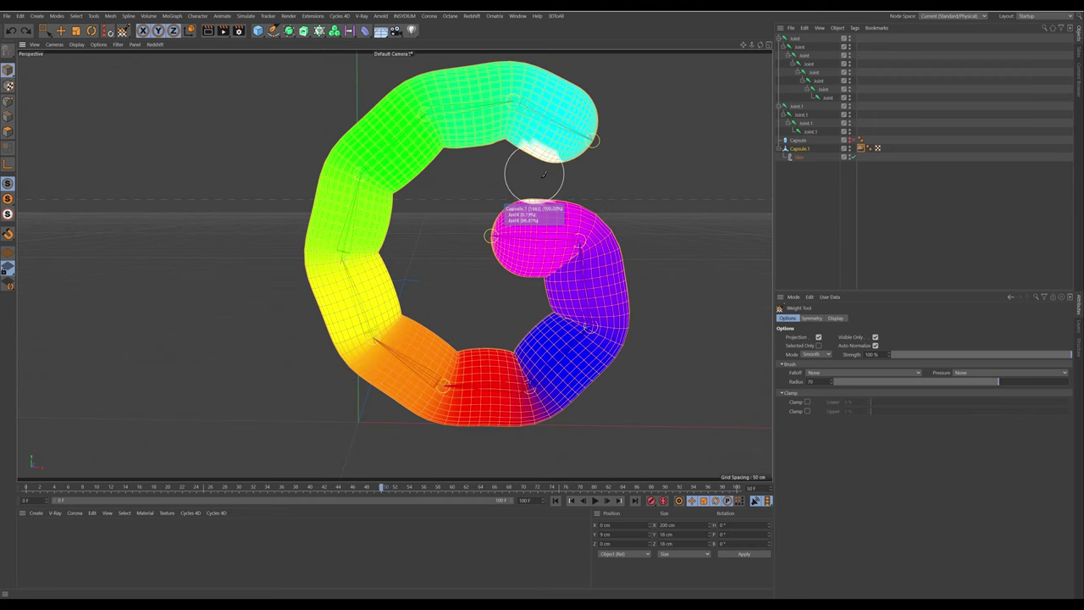
alt+middle_drag(544, 174, 464, 207)
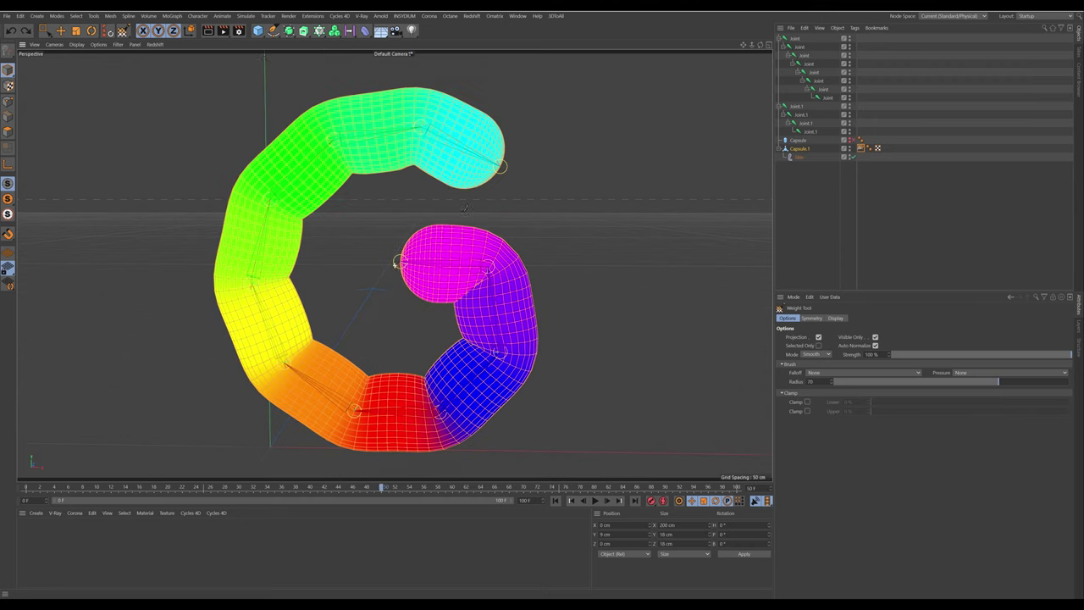
Open the Weight Manager and move its window clear of the G-shaped mesh
click(173, 16)
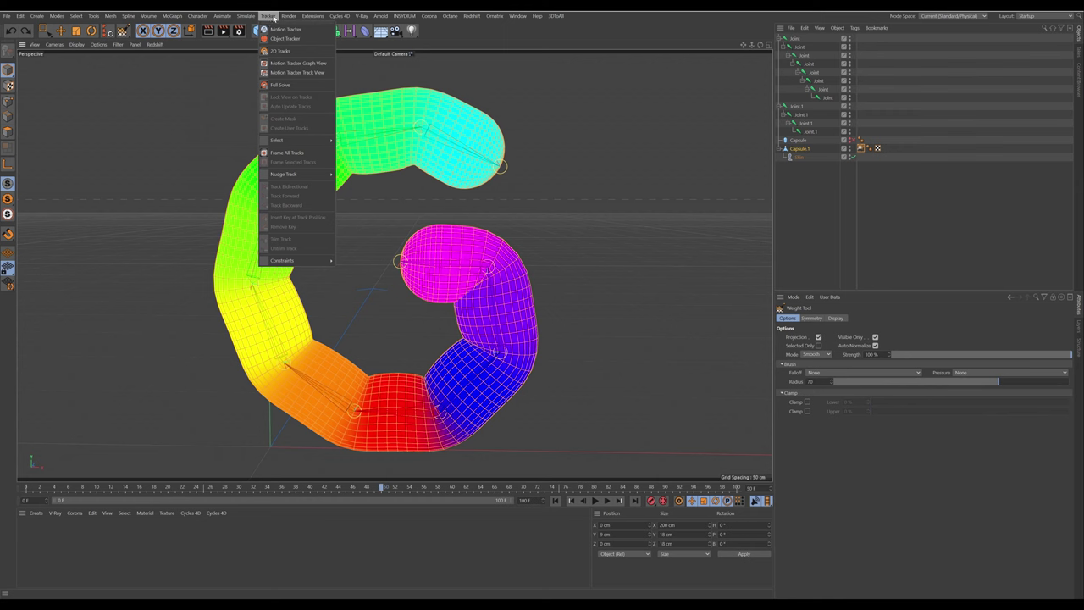
mouse_move(263, 16)
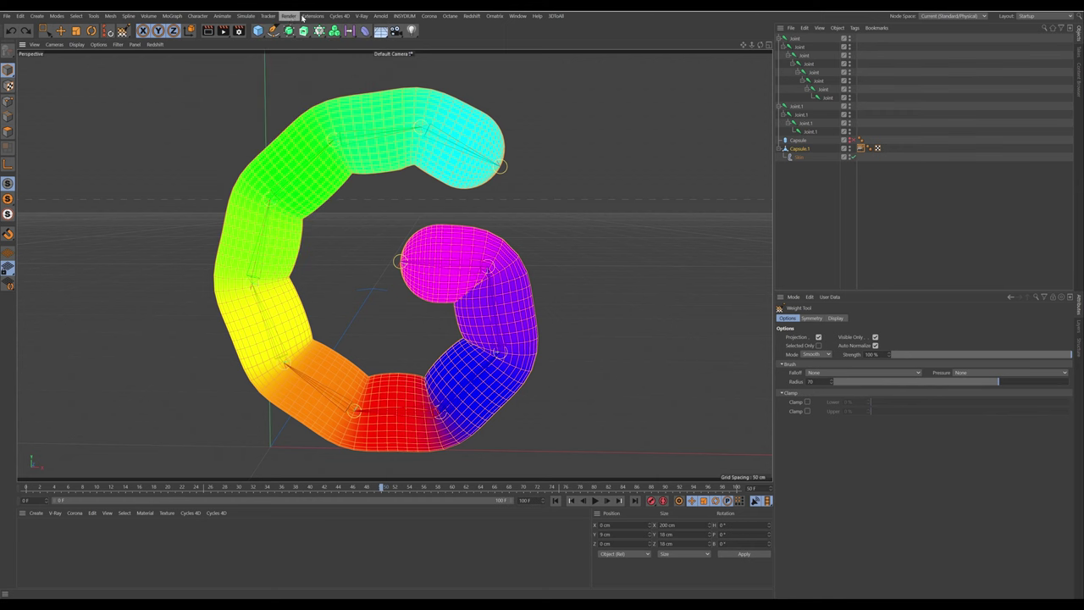
mouse_move(310, 17)
mouse_move(209, 21)
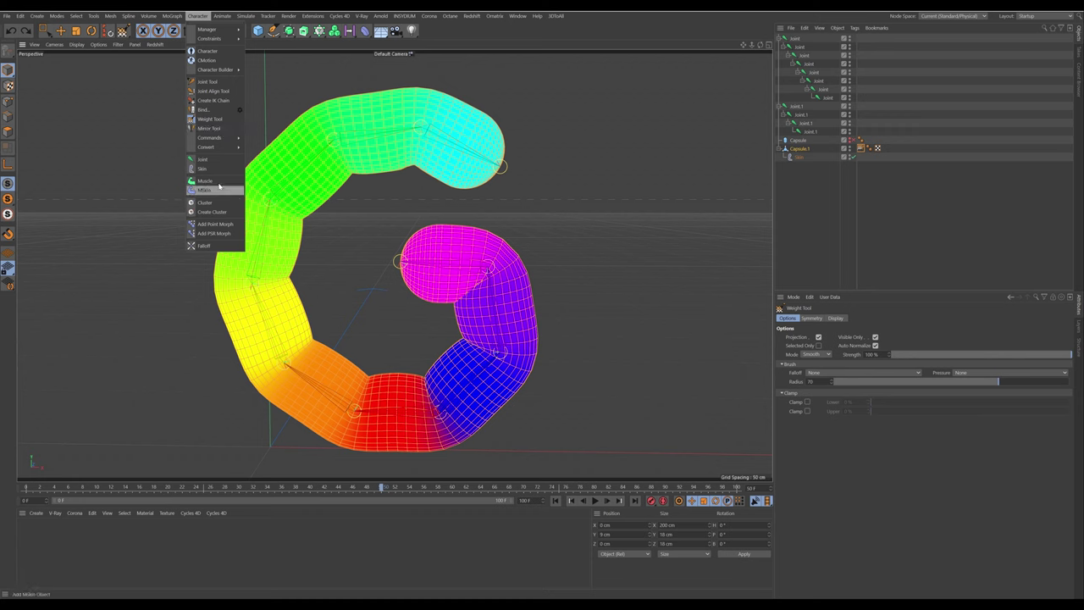
mouse_move(227, 138)
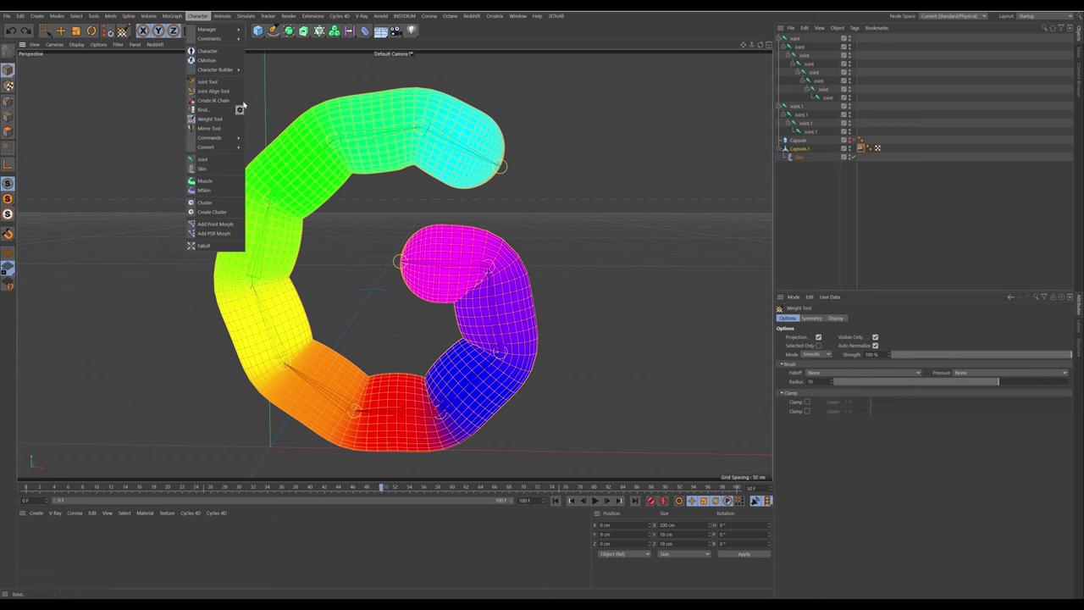
mouse_move(239, 31)
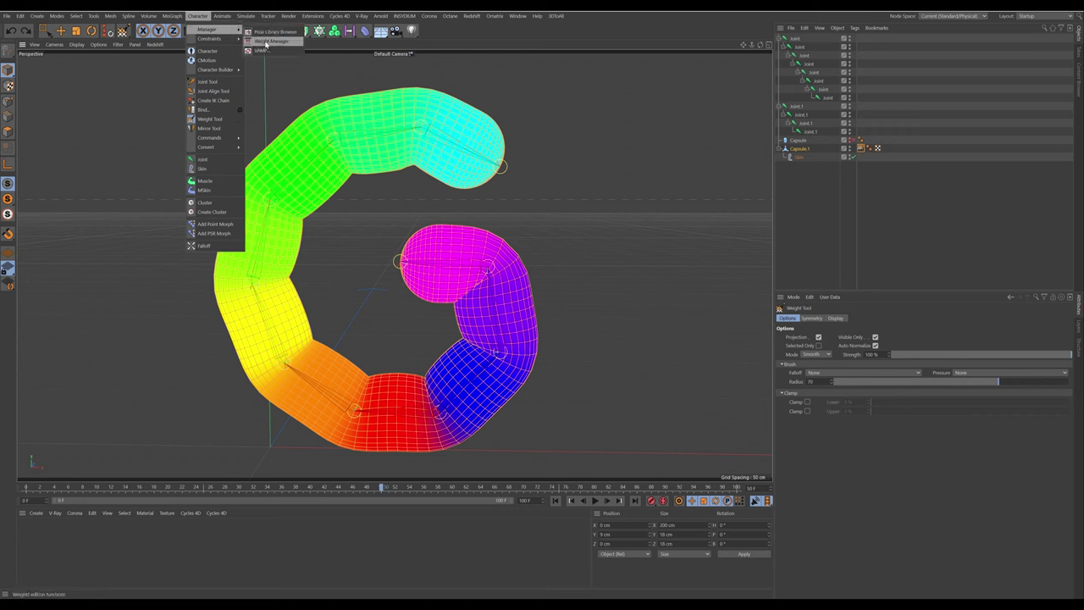
click(266, 41)
drag(371, 40, 662, 86)
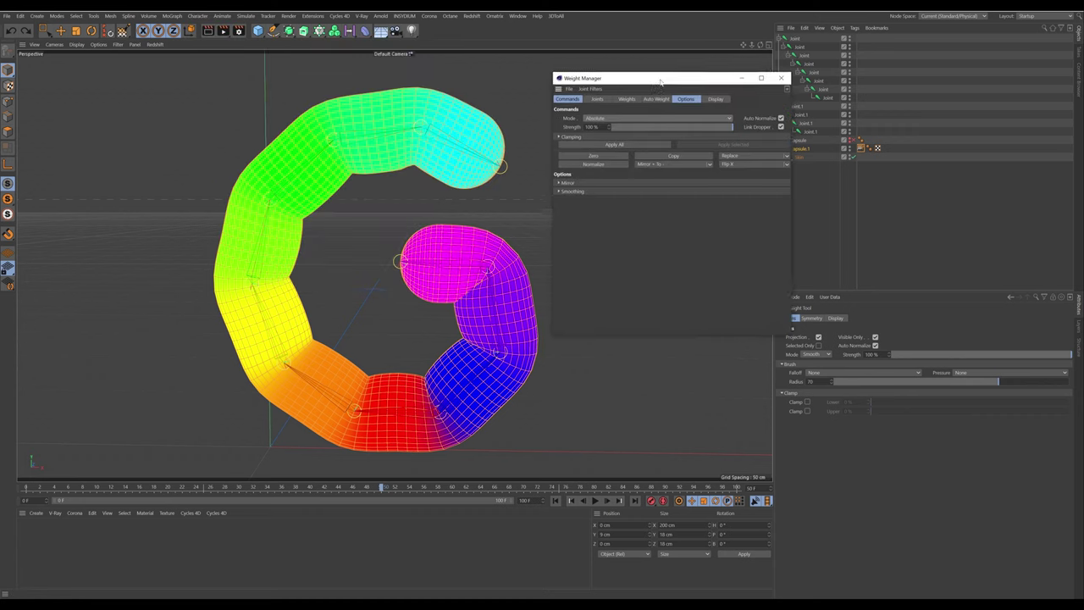
Set the Weight Manager's mode to Smooth and try applying it three times to all the capsule mesh's weights
click(625, 122)
click(627, 159)
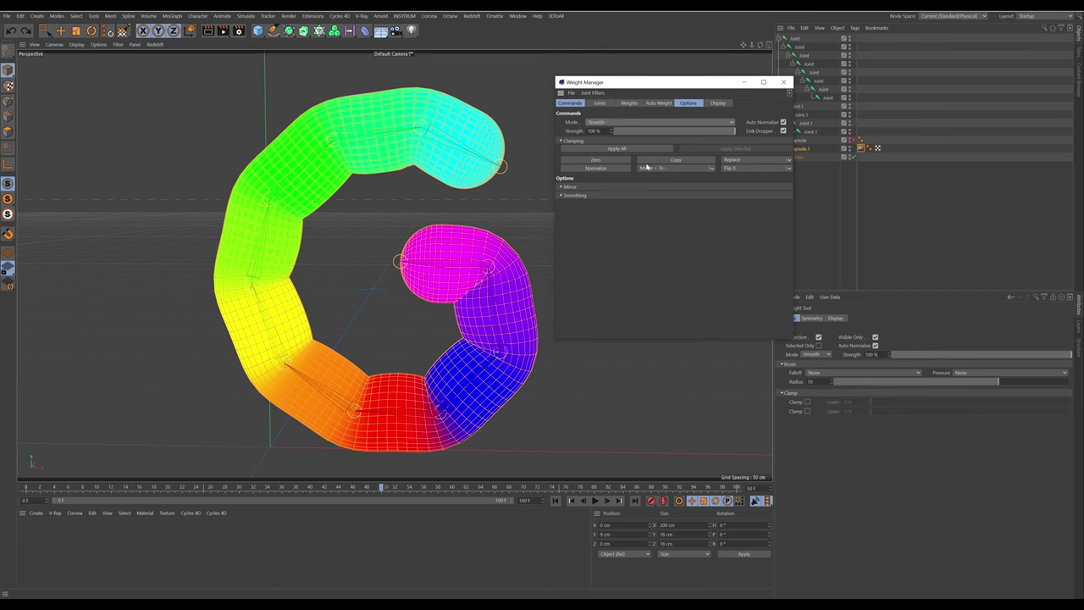
click(611, 150)
click(610, 150)
click(611, 150)
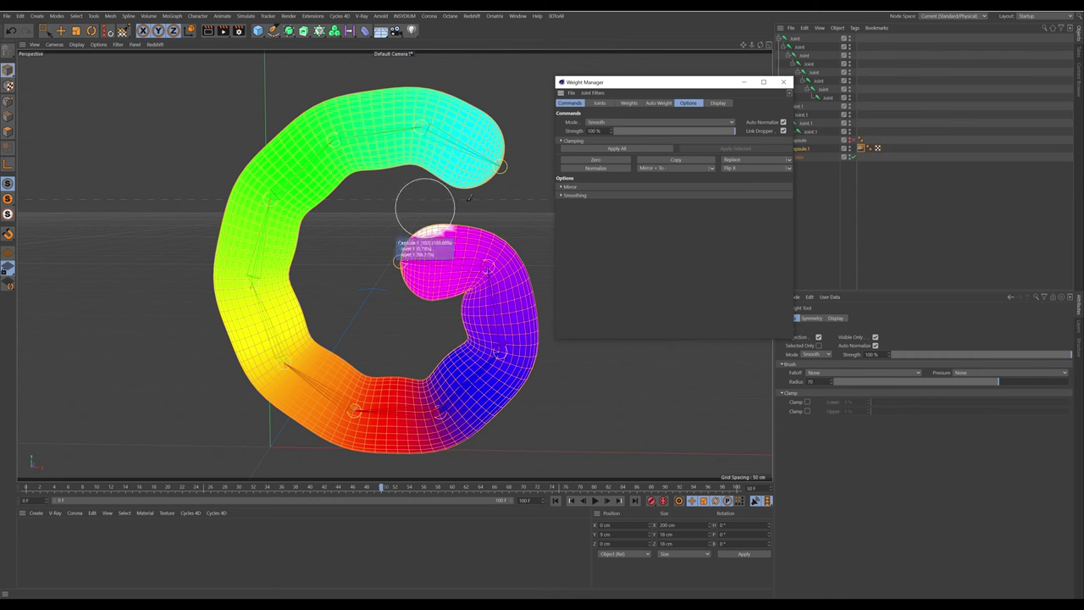
Undo the smoothing applied to the weights of the whole capsule mesh
click(11, 30)
click(11, 30)
click(11, 30)
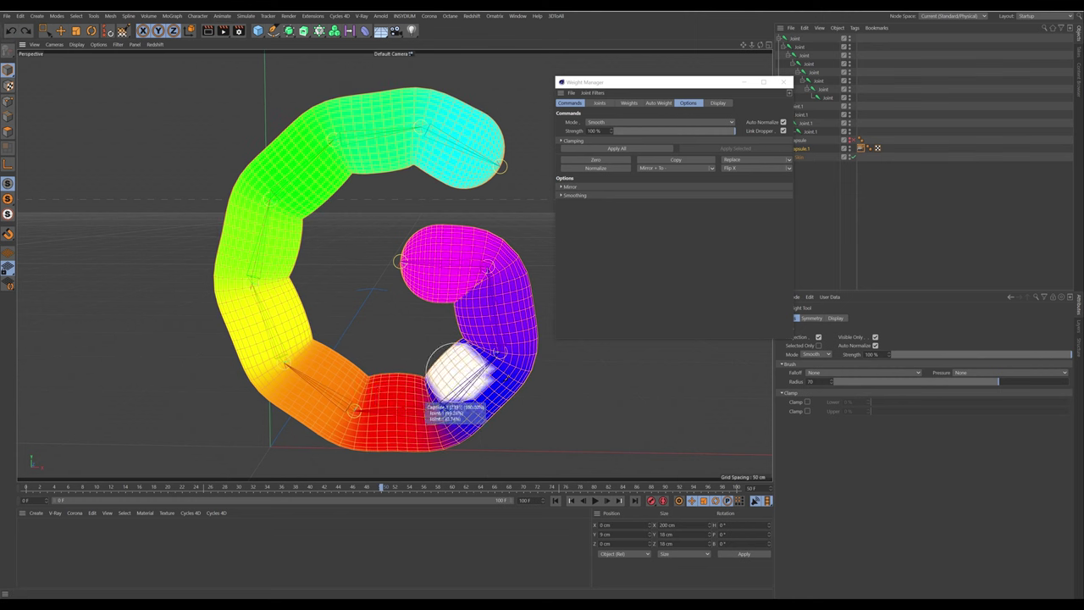
Close the Weight Manager and deselect the capsule mesh
click(784, 82)
click(815, 261)
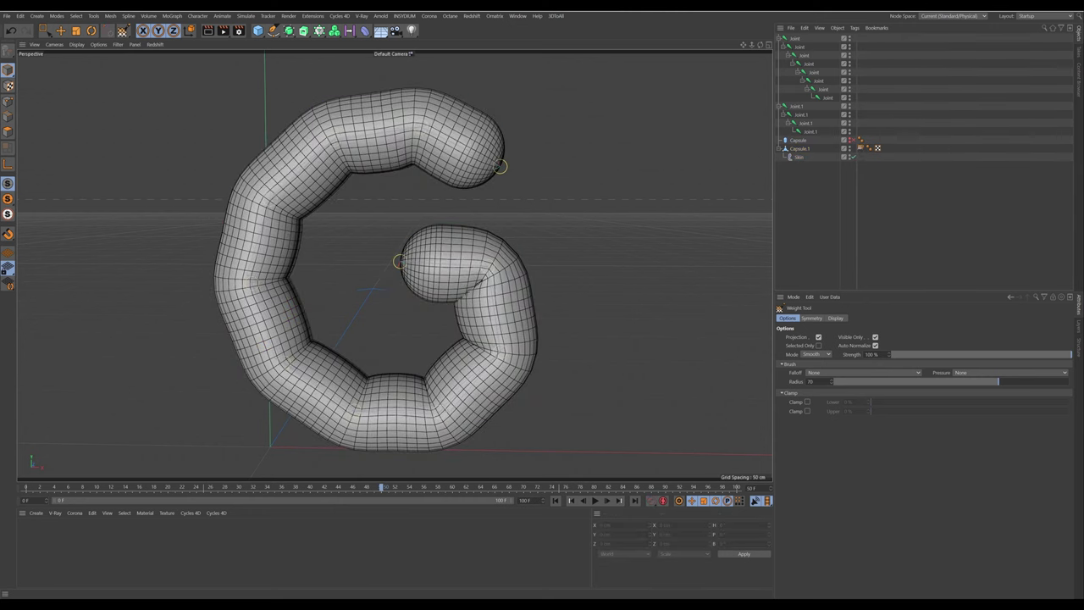
Play the reference video G_Typo_001.mov up to the flexed G pose, examine the muscle bulge and minimize the player
drag(1083, 73, 592, 58)
key(space)
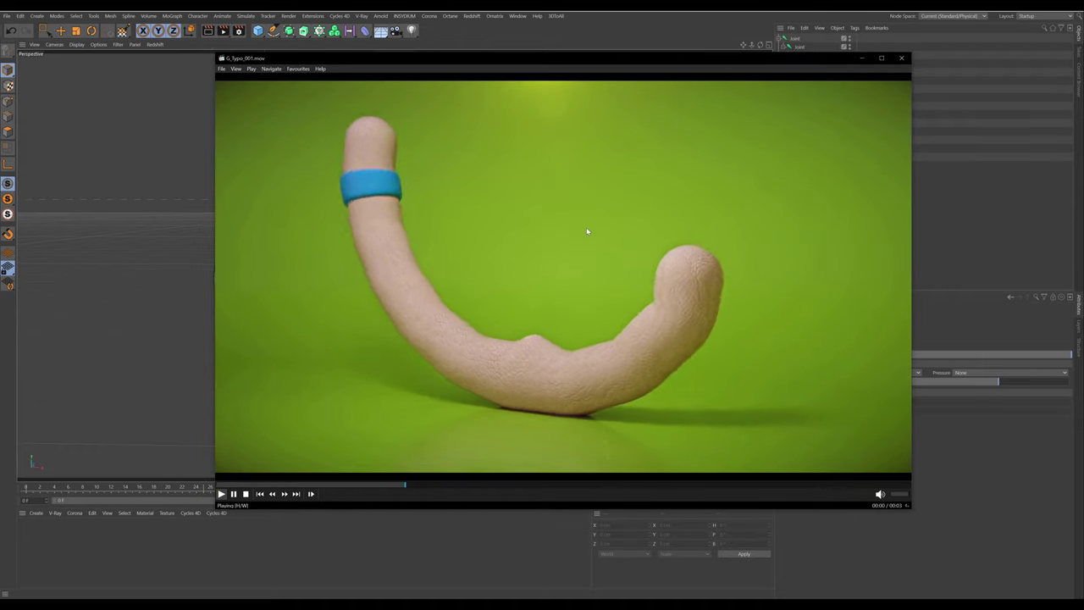
key(space)
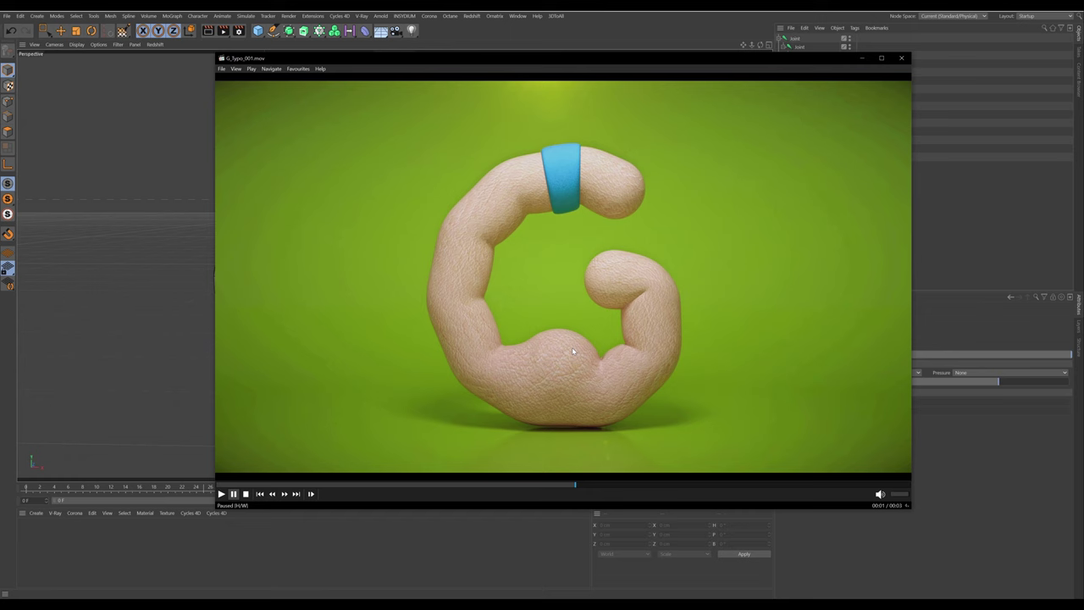
click(861, 59)
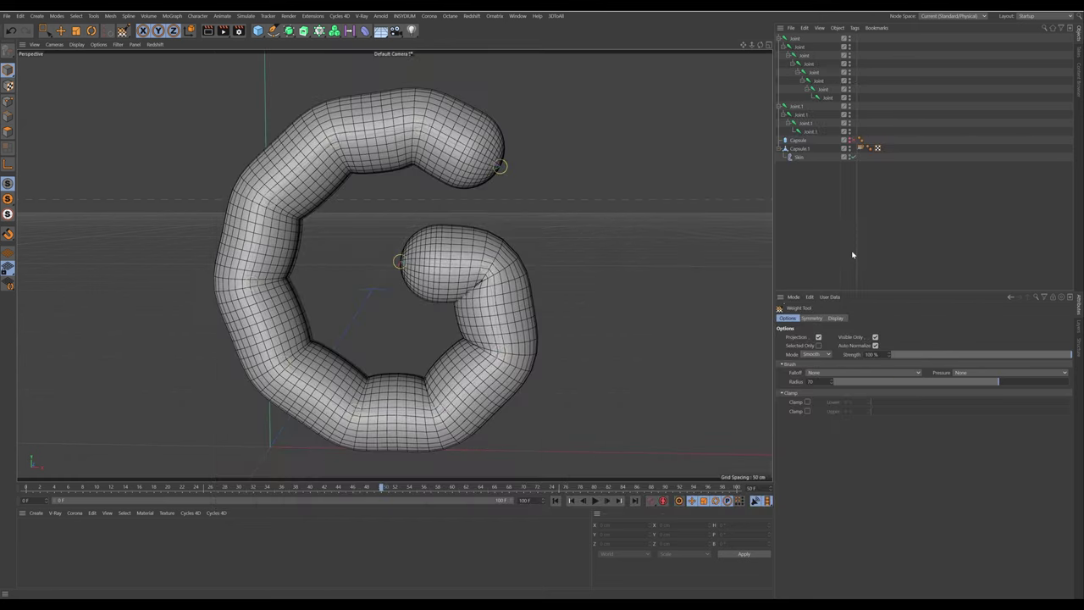
Detach the viewport's display modes as a floating palette and show them as icons without text
scroll(522, 302, down, 4)
scroll(522, 279, up, 2)
key(space)
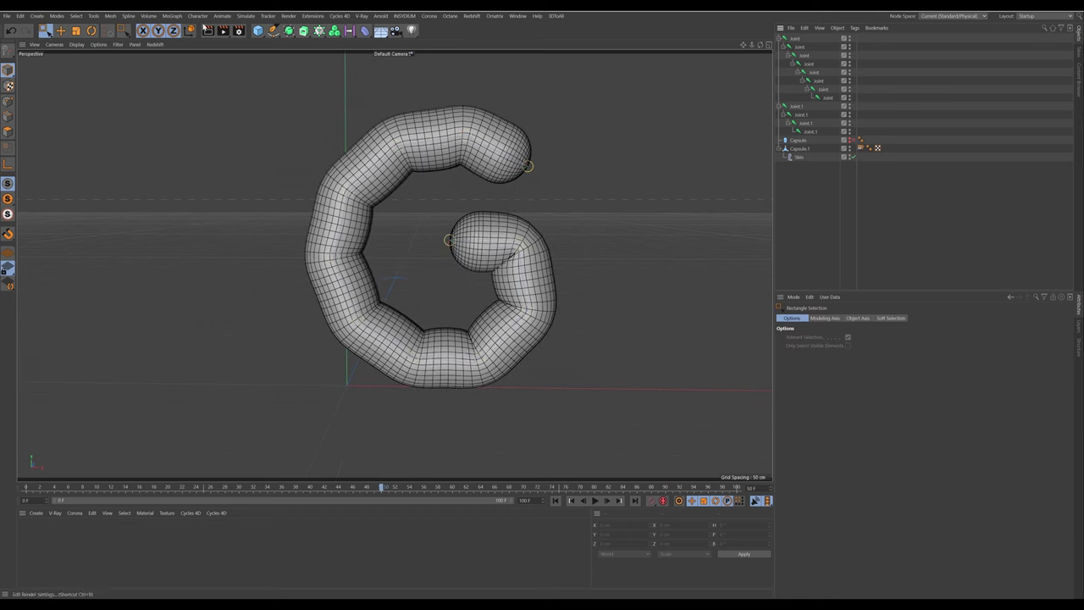
click(81, 45)
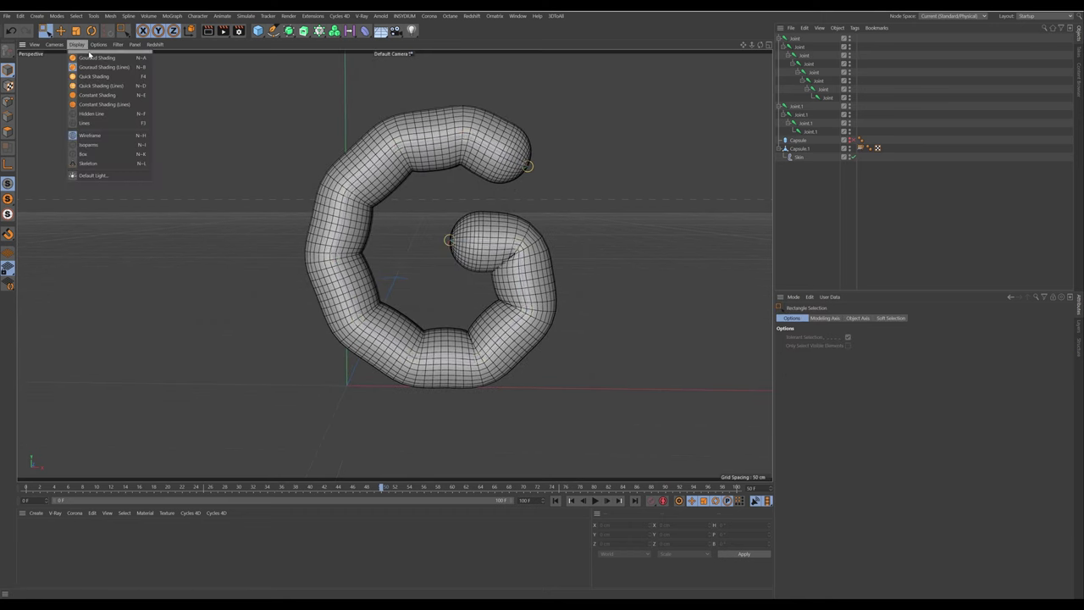
click(90, 52)
drag(92, 44, 81, 93)
right_click(82, 115)
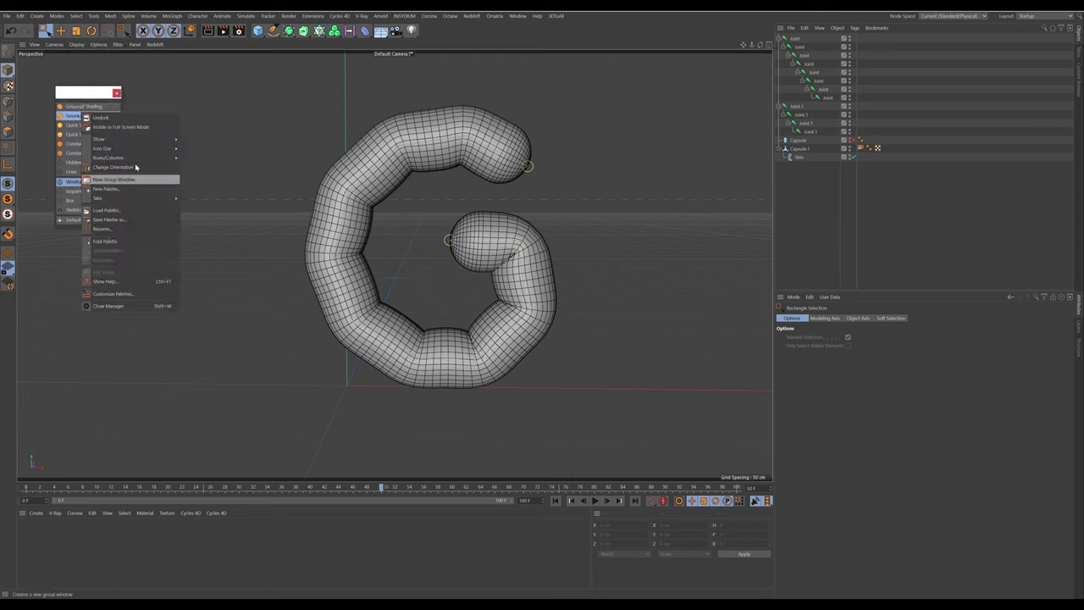
mouse_move(124, 141)
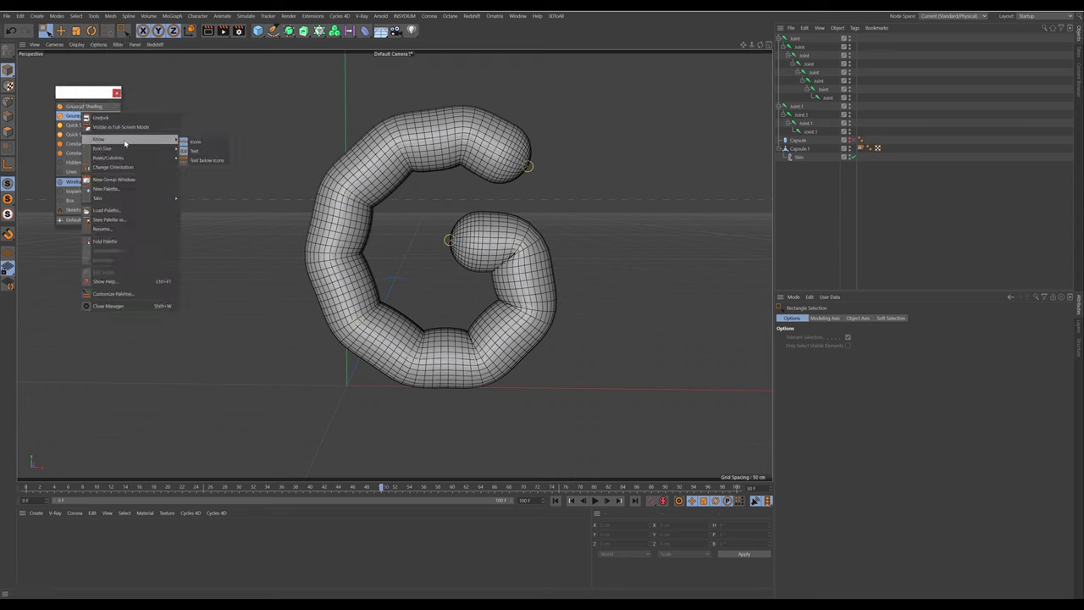
click(197, 141)
Enlarge the icons in the floating display palette
right_click(66, 115)
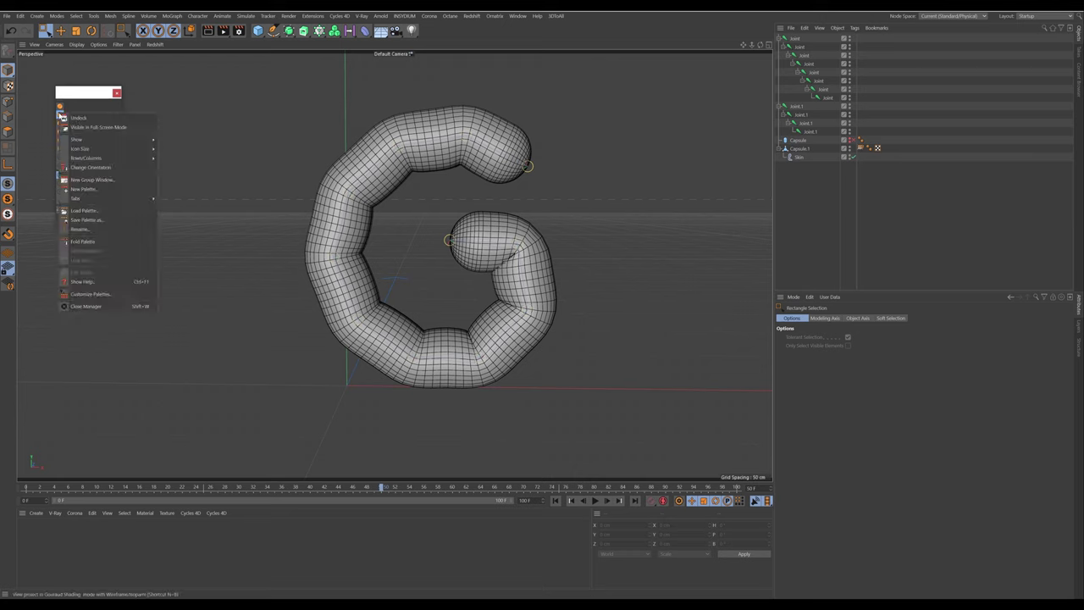
mouse_move(109, 148)
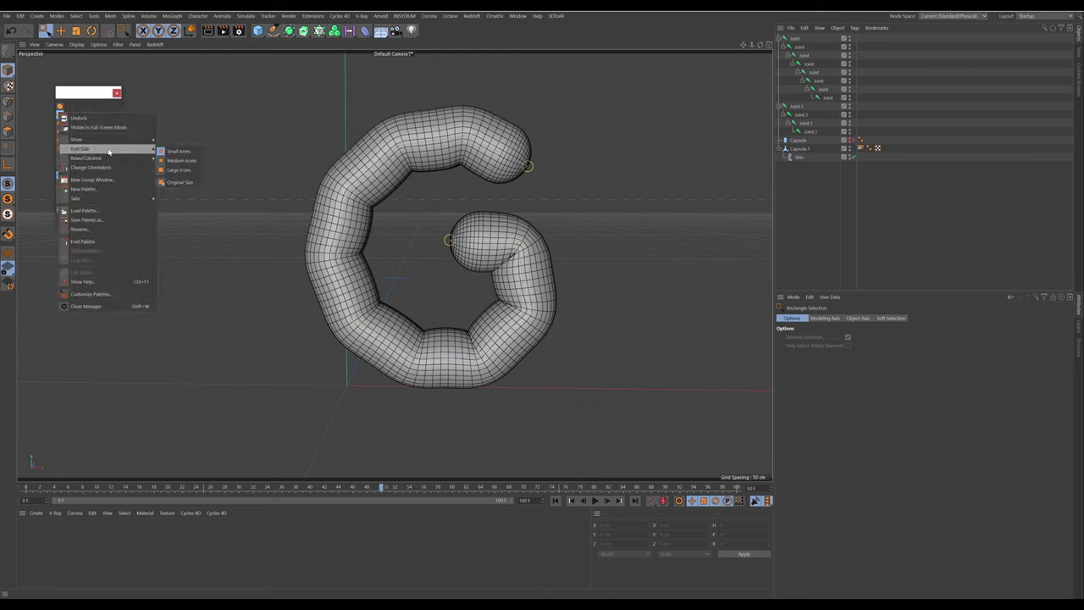
click(174, 169)
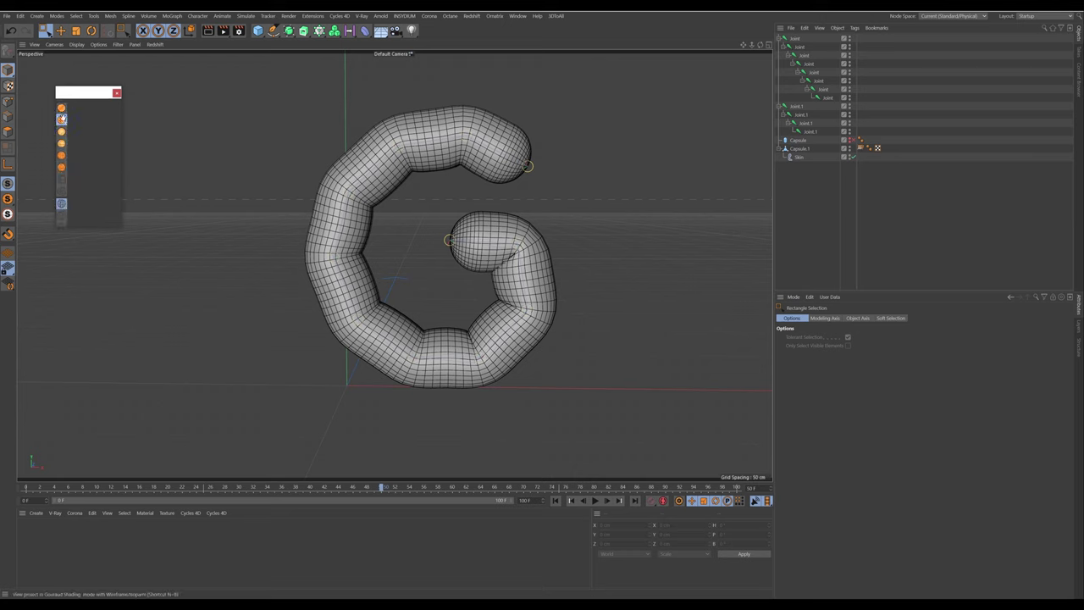
right_click(61, 119)
mouse_move(135, 150)
click(187, 180)
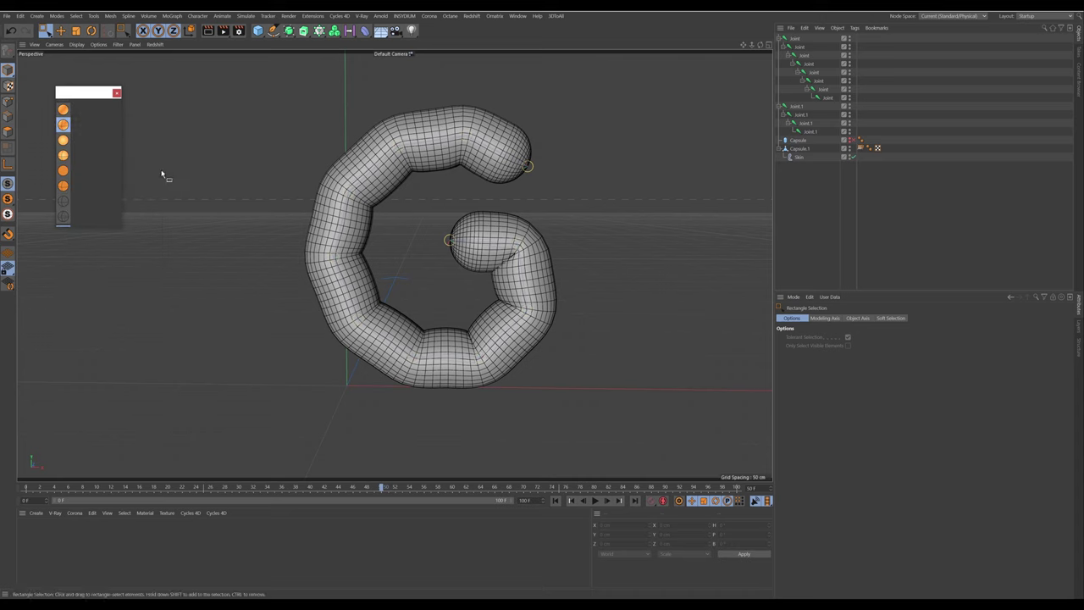
Resize the display palette to a narrow column that fits all its icons, and switch the viewport to Quick Shading
drag(90, 93, 142, 94)
drag(155, 228, 147, 327)
drag(174, 237, 148, 233)
click(115, 142)
alt+middle_drag(379, 177, 343, 175)
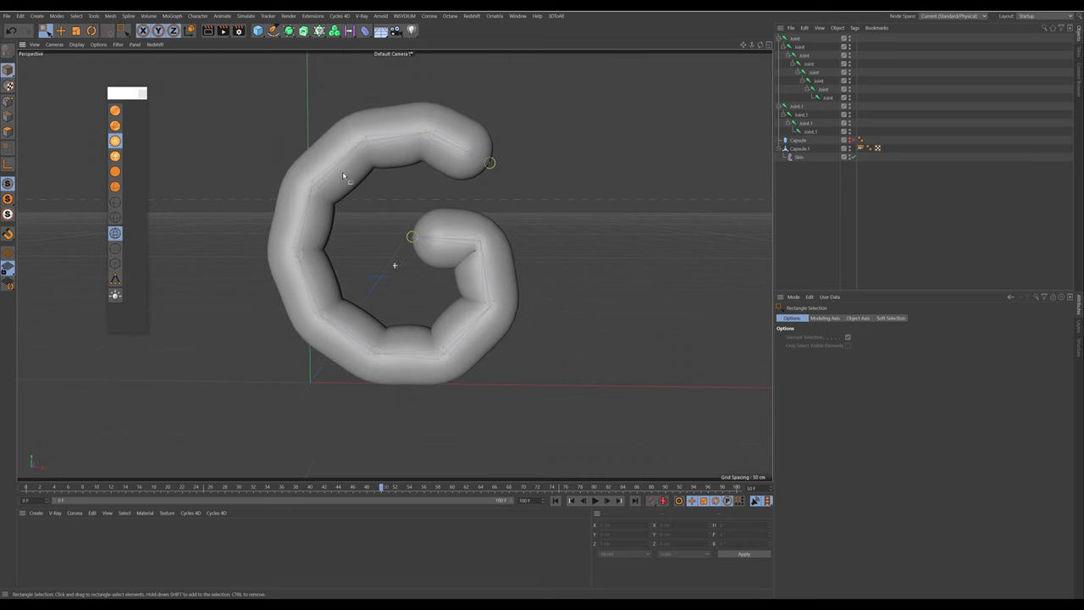
Add a Collision deformer and make it a child of the capsule mesh, below the Skin deformer
click(365, 31)
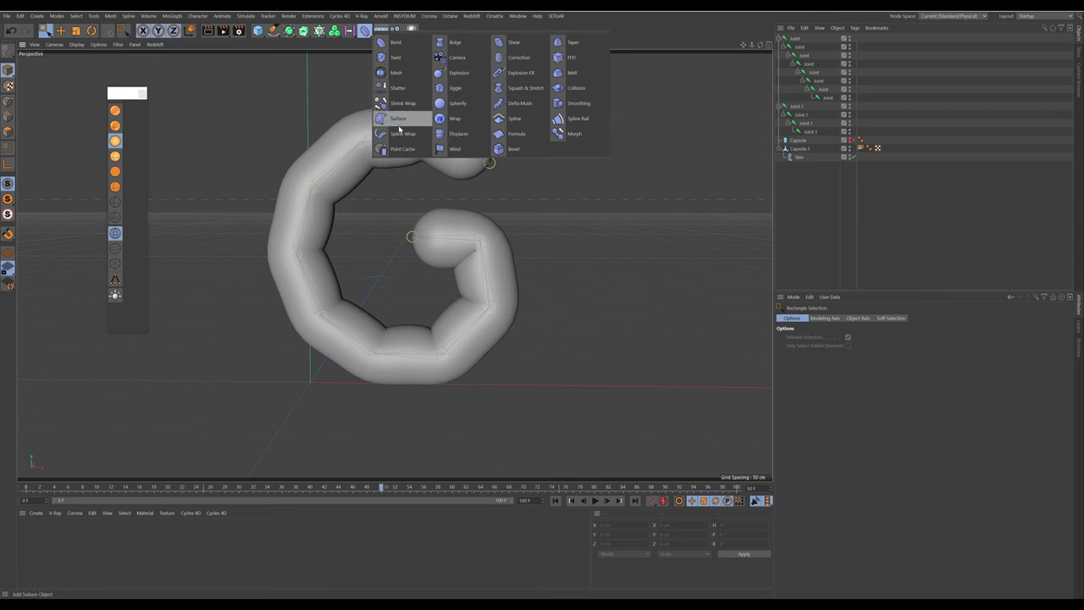
click(578, 88)
drag(801, 41, 804, 153)
click(804, 166)
click(783, 204)
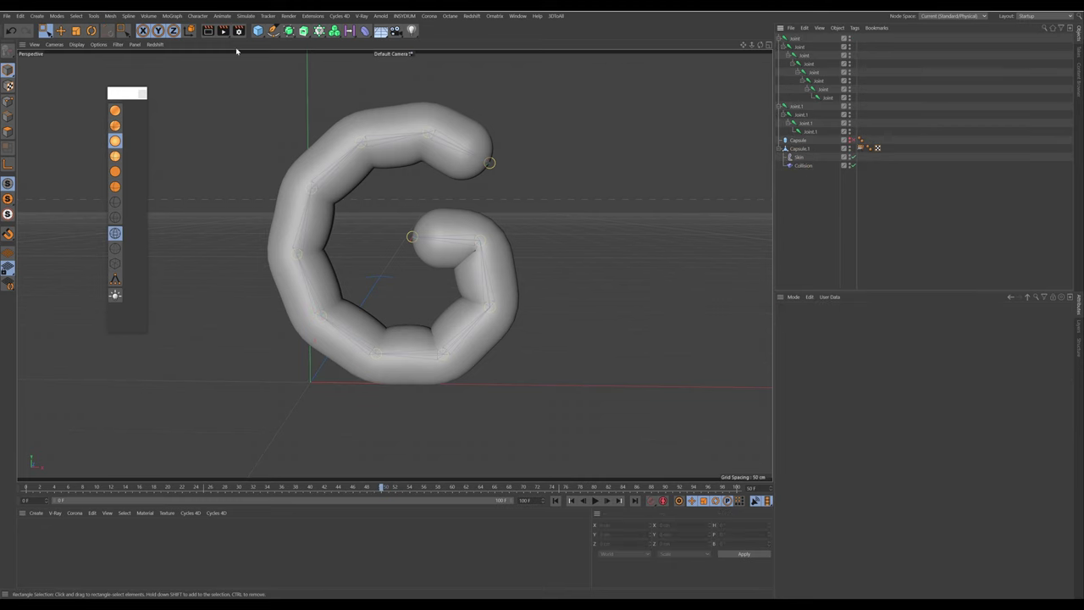
Add a sphere, scale it to about 22.7 cm across, and place it on the G's lower segment at about X 28.8, Y 14.7 cm
click(257, 30)
click(424, 56)
key(t)
drag(649, 141, 380, 204)
key(e)
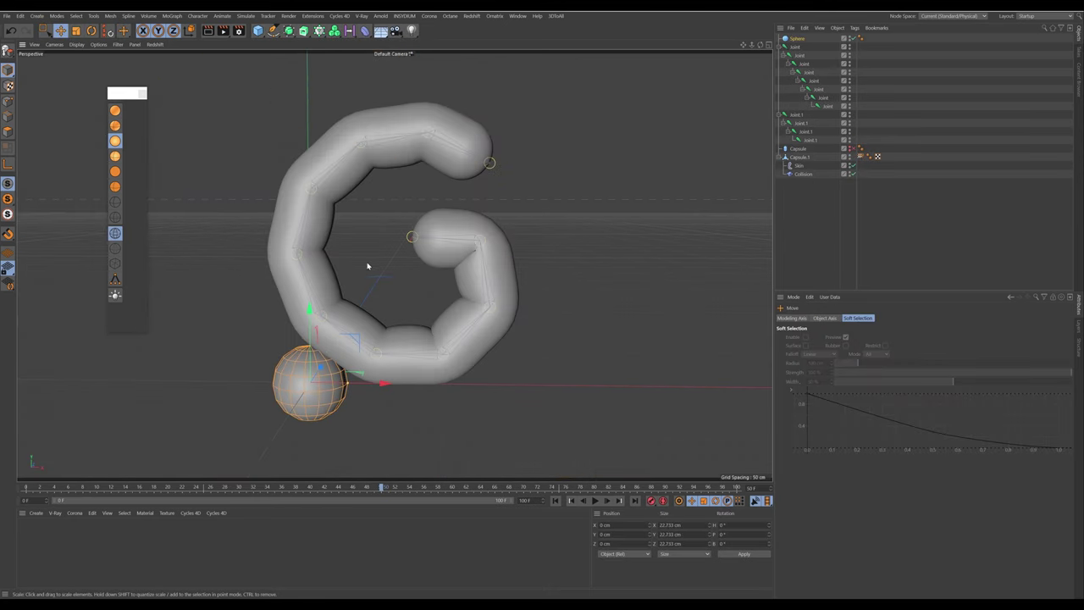
drag(357, 341, 451, 295)
alt+right_drag(440, 320, 465, 297)
Set the sphere's segments to 32
click(799, 38)
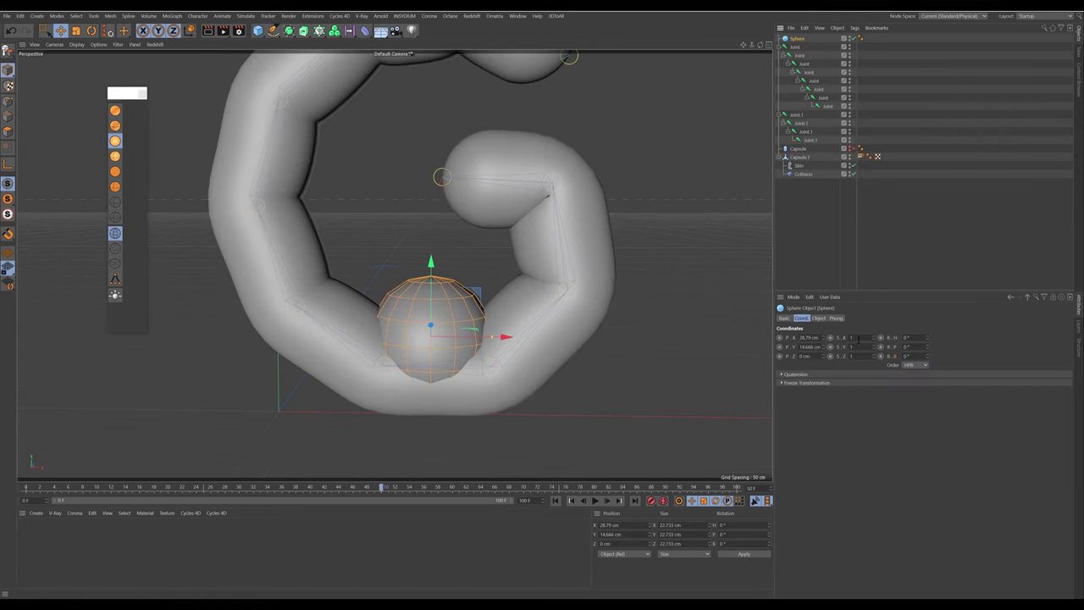
click(820, 319)
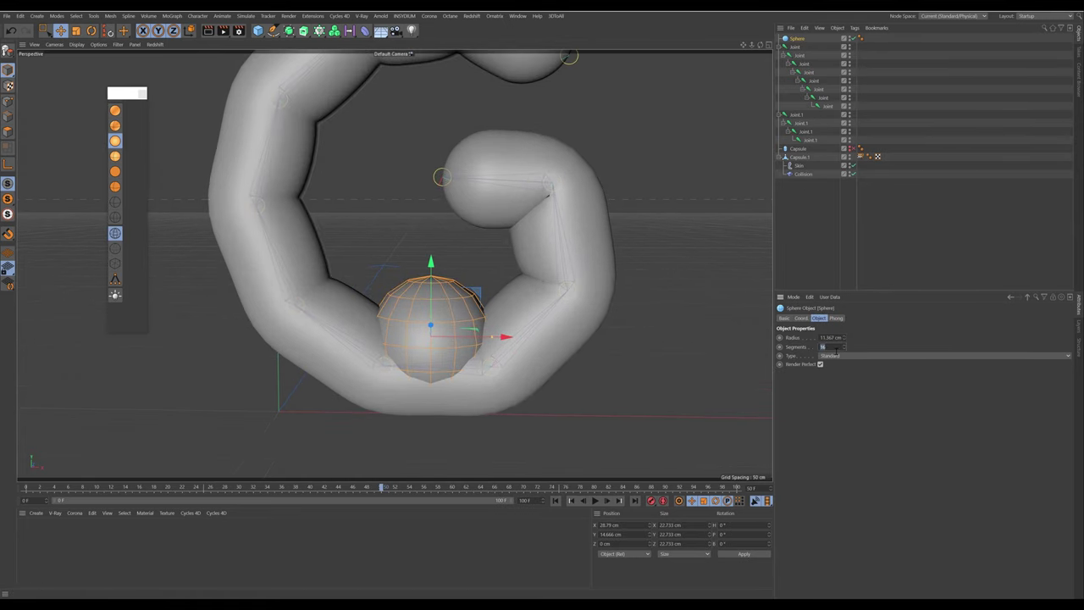
text(32)
key(Return)
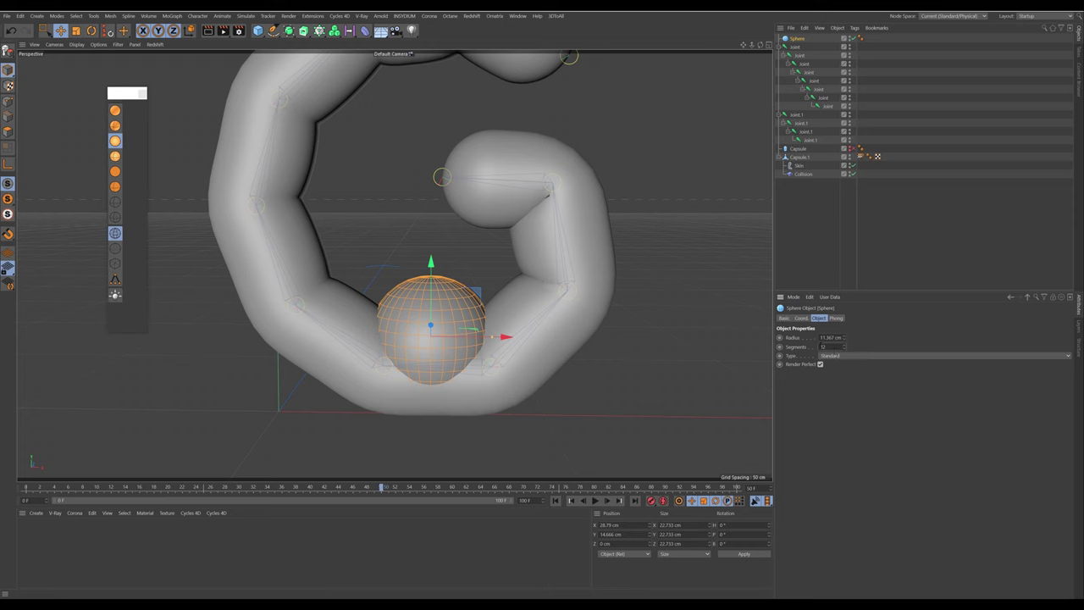
Assign the sphere as a collider of the Collision deformer and hide the sphere itself
click(800, 174)
click(859, 319)
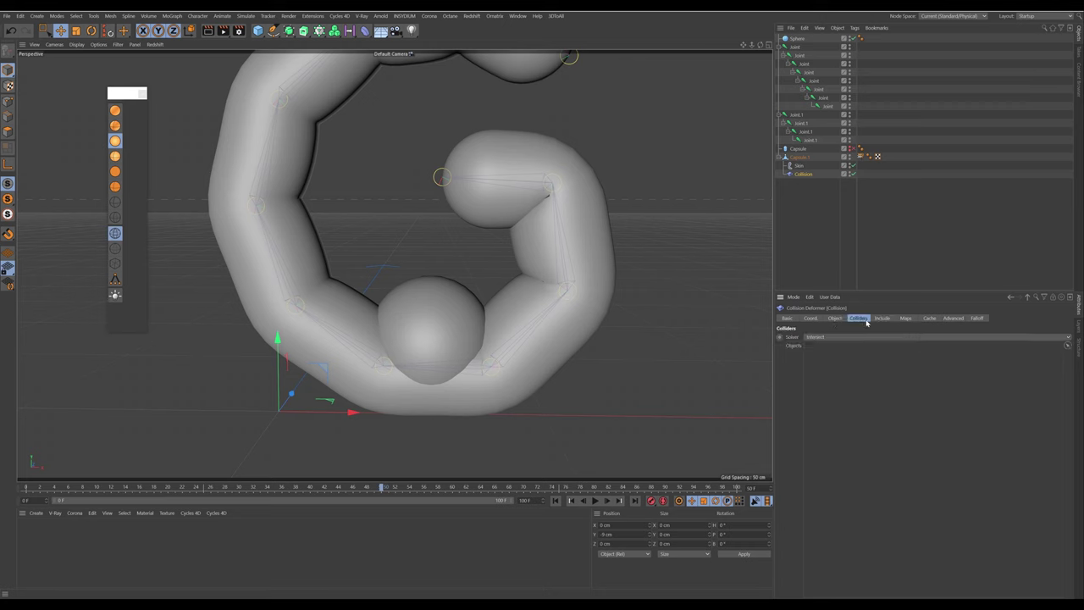
drag(797, 39, 857, 380)
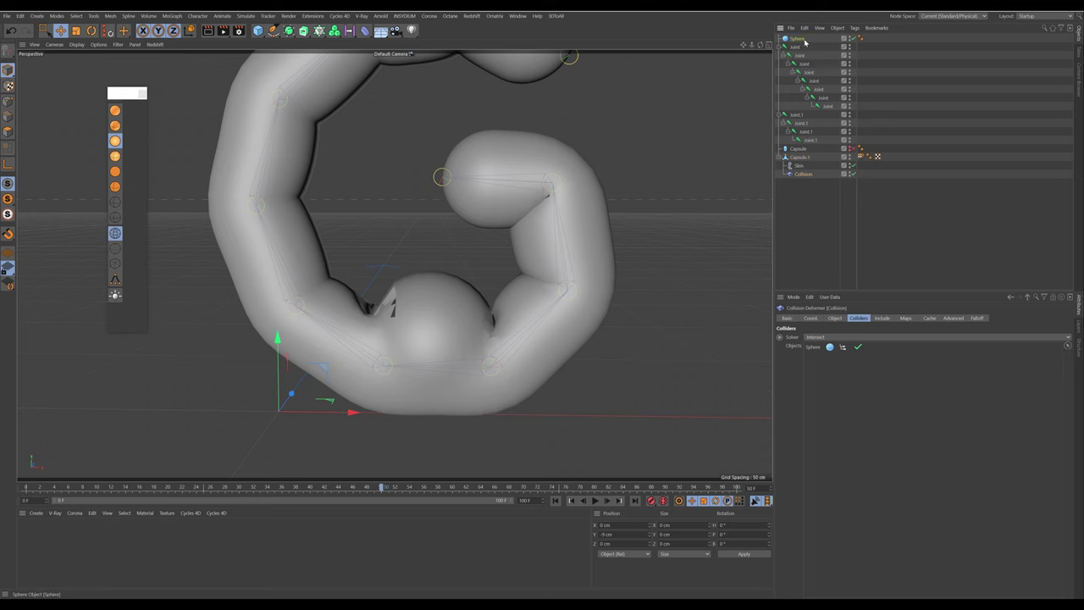
click(847, 40)
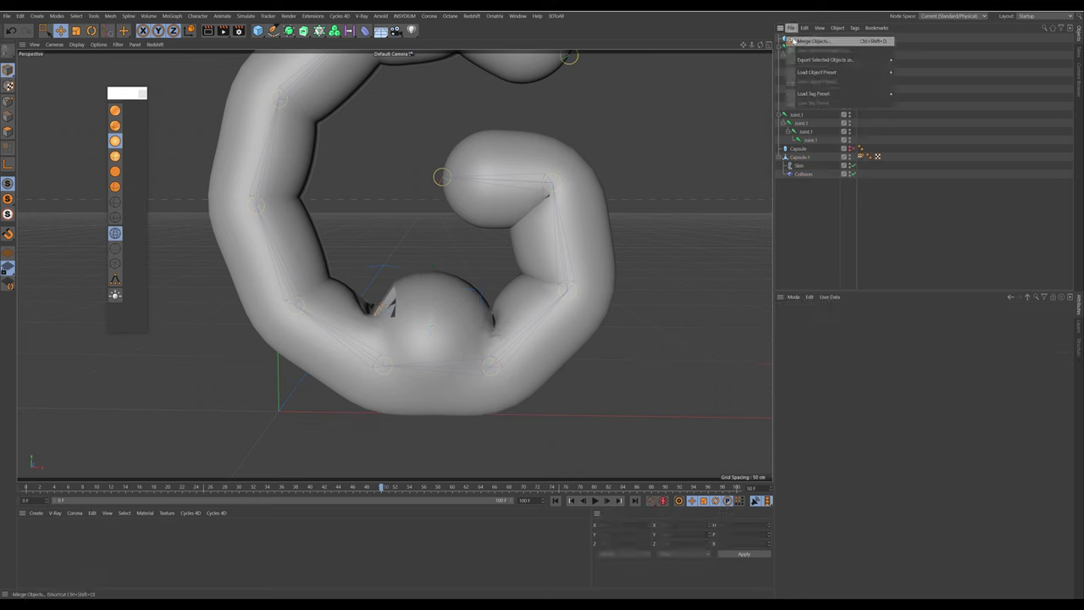
drag(530, 308, 526, 213)
Add a Smoothing deformer under the capsule mesh and place it below the Collision deformer
click(580, 177)
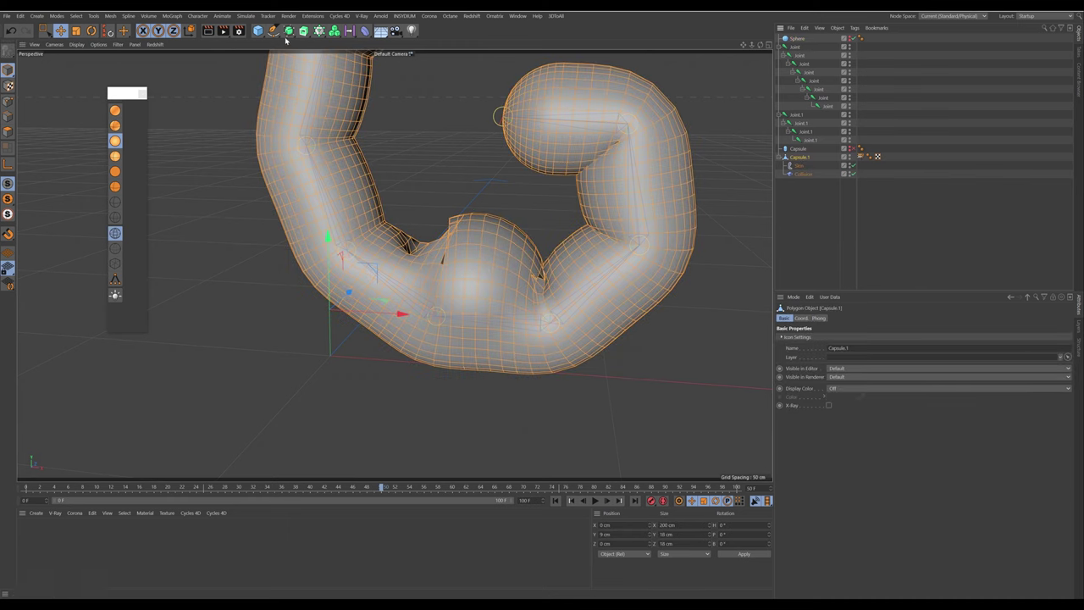
click(364, 31)
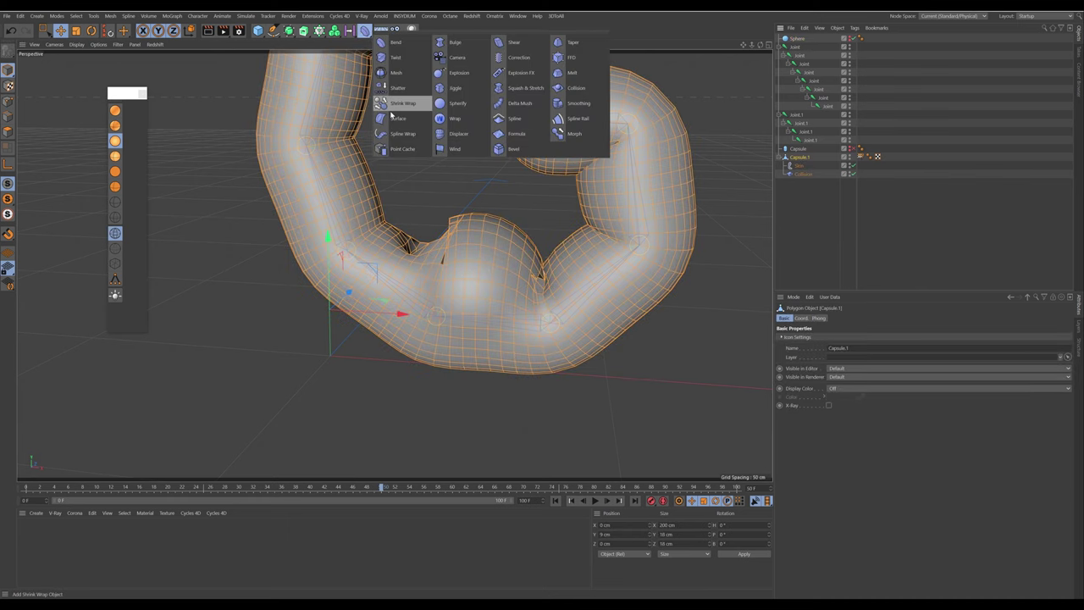
click(581, 102)
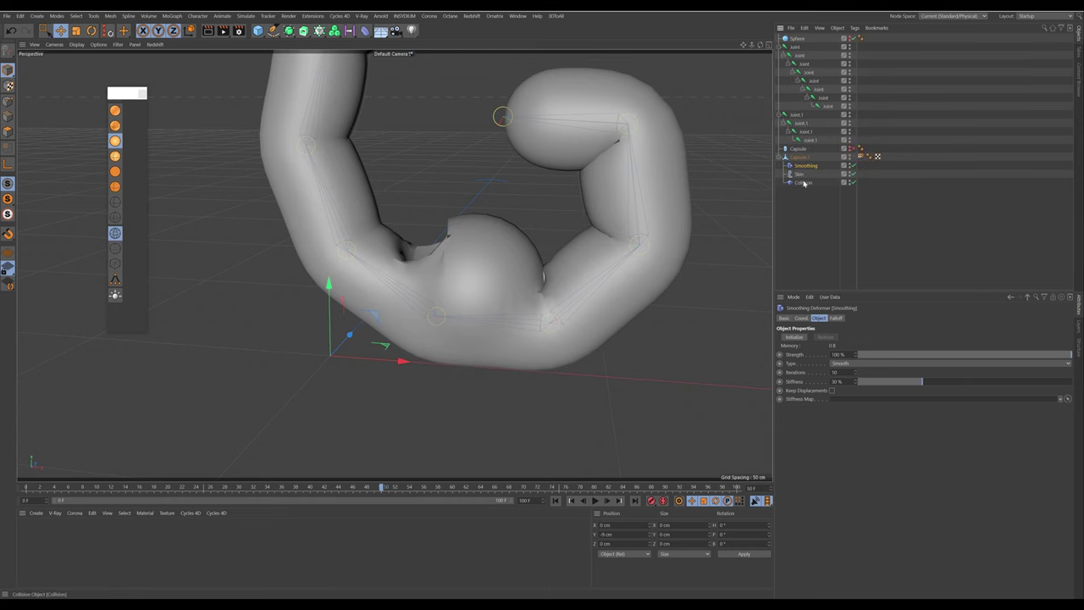
drag(805, 183, 810, 170)
click(803, 183)
alt+middle_drag(537, 207, 496, 278)
scroll(495, 279, down, 4)
alt+drag(496, 278, 462, 245)
alt+middle_drag(480, 248, 480, 216)
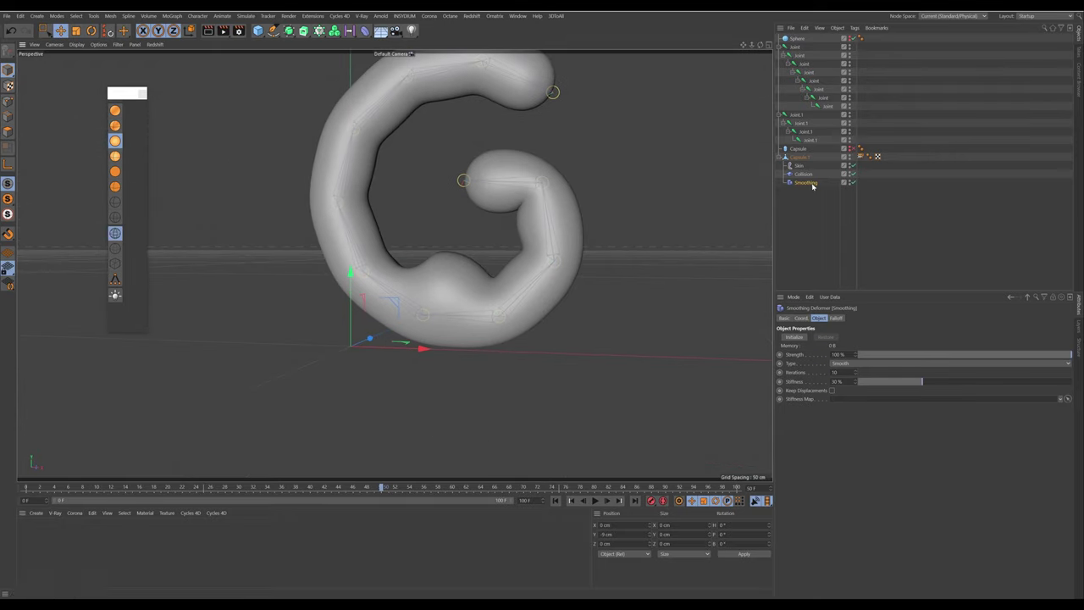
Add a Spherical Field to the Smoothing deformer's falloff, set its size to 34 cm, and move it over the muscle bulge
click(837, 318)
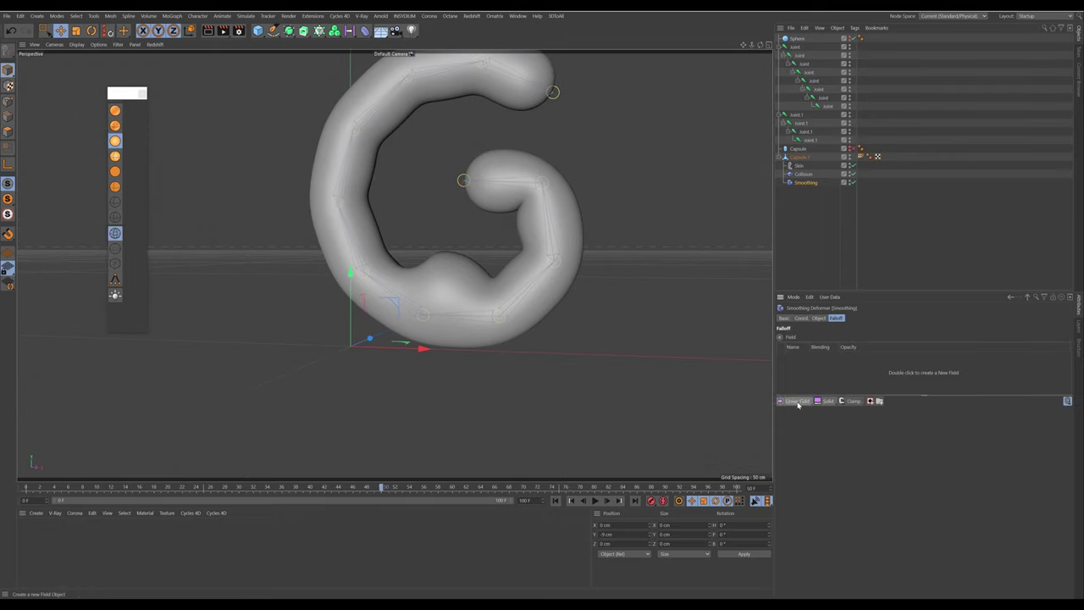
click(798, 404)
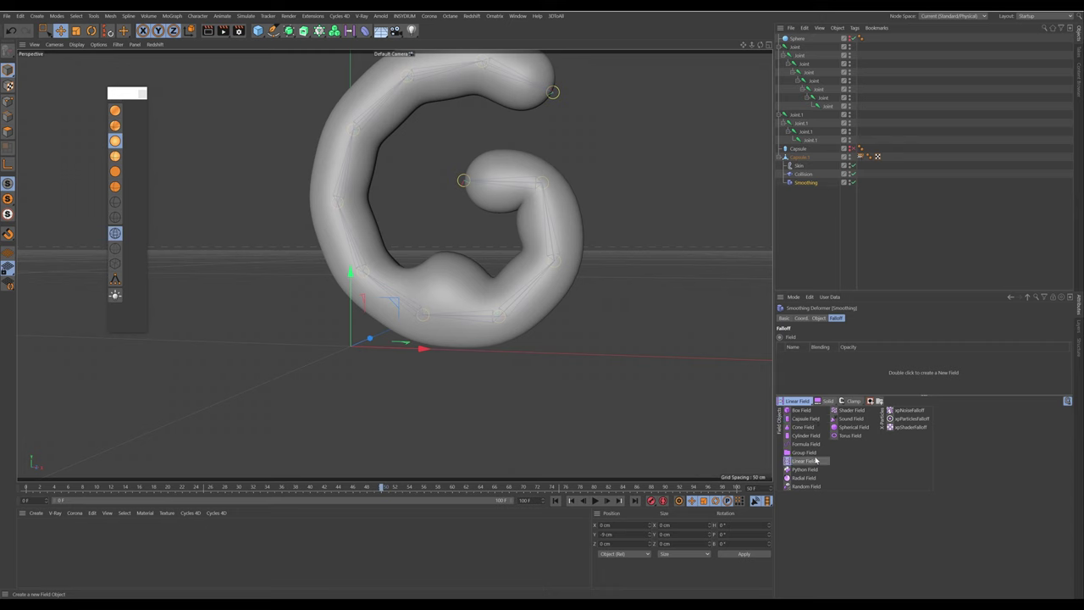
click(852, 427)
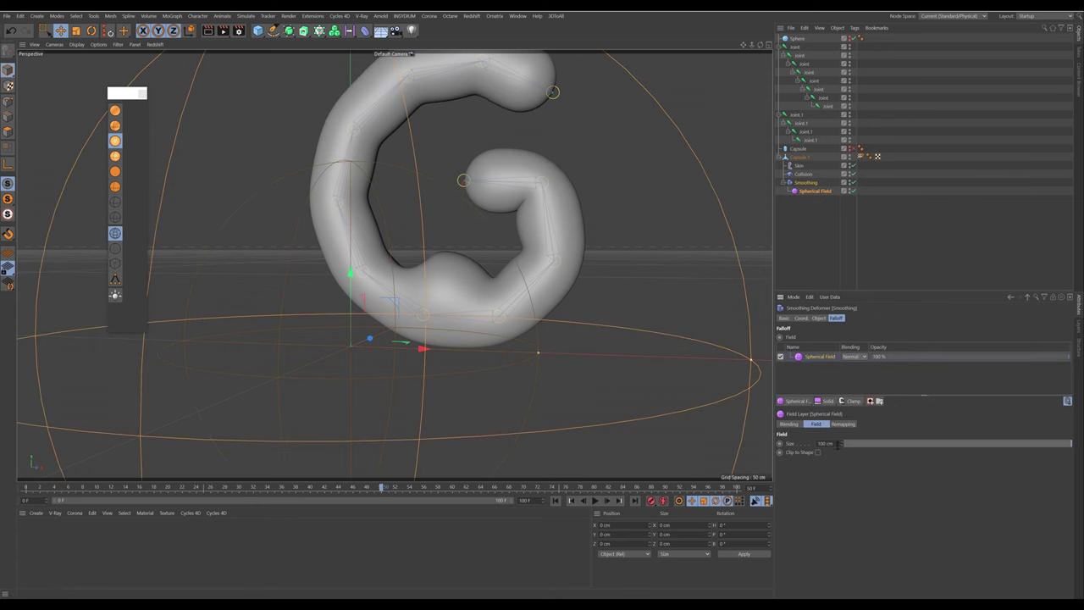
drag(842, 445, 841, 466)
drag(392, 303, 485, 267)
Shift the Smoothing deformer toward the muscle bulge in the front view and reduce its spherical field's size to 24 cm
alt+middle_drag(649, 251, 623, 266)
middle_click(623, 266)
middle_click(647, 373)
scroll(470, 256, up, 8)
scroll(458, 224, down, 3)
alt+middle_drag(517, 245, 513, 256)
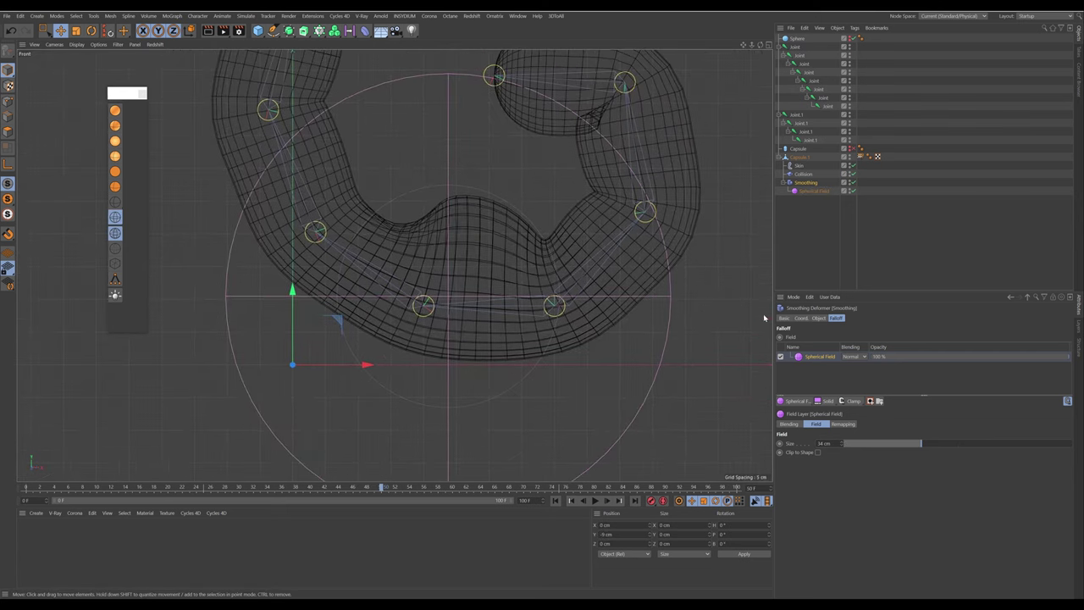
drag(336, 317, 358, 282)
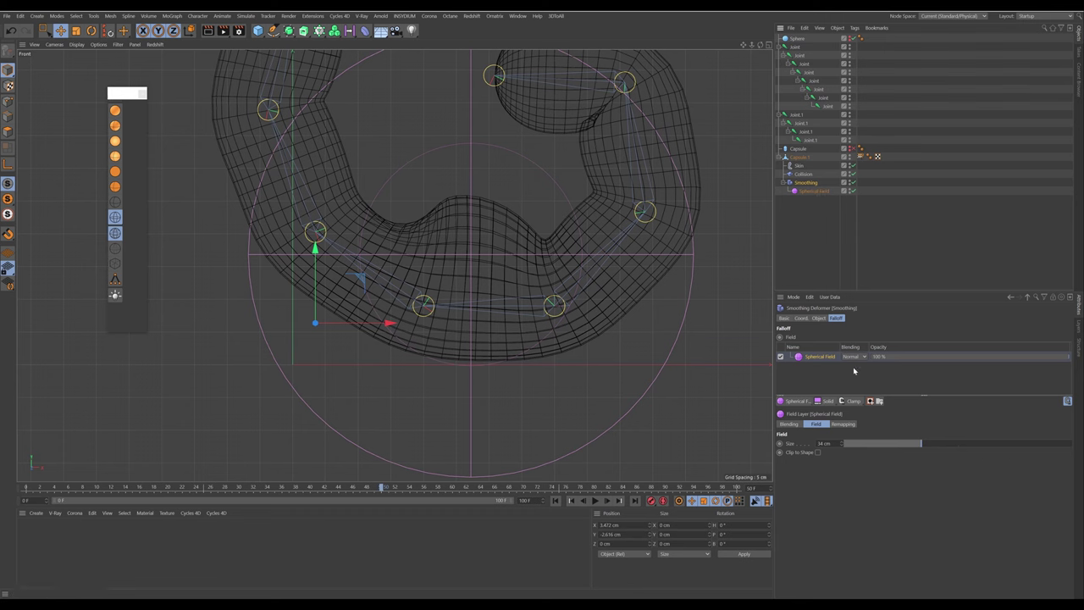
drag(919, 444, 900, 445)
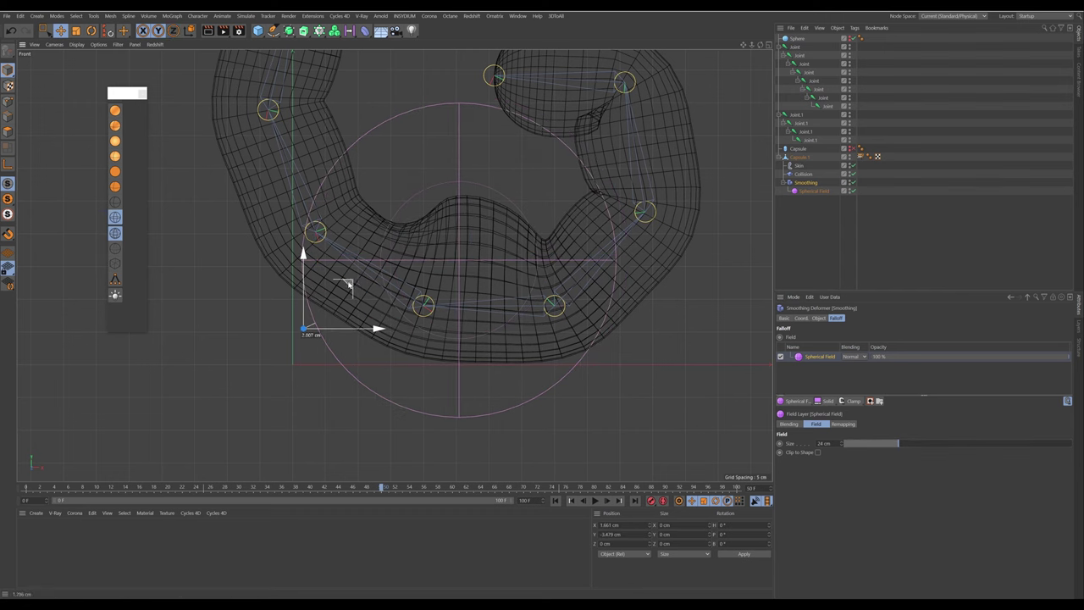
Select the Spherical Field itself and centre it over the bulge at about X 22.9 cm, Y 10.1 cm
click(812, 192)
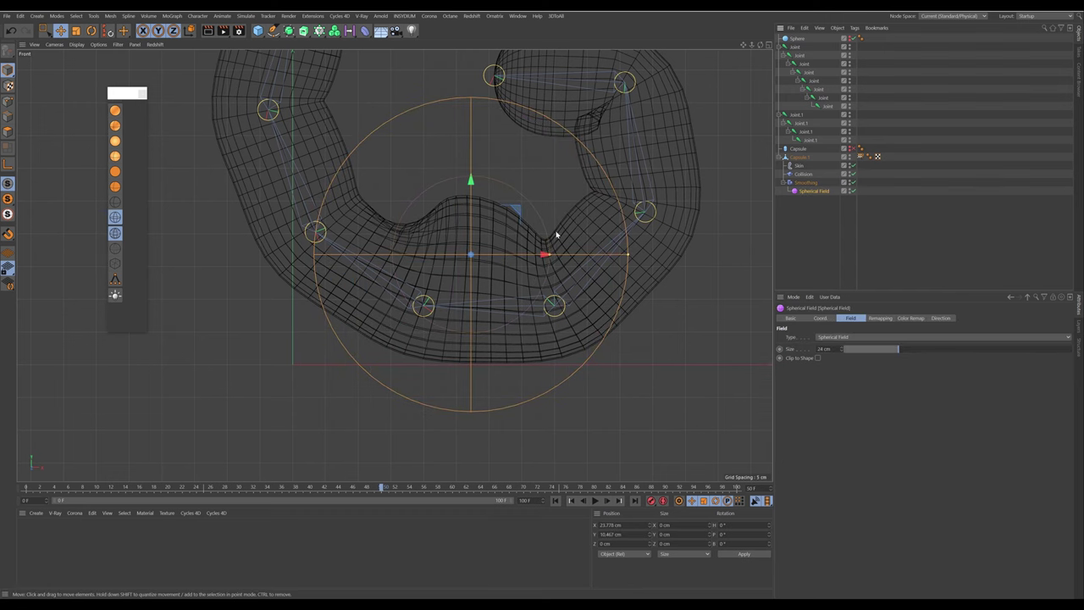
middle_click(511, 212)
middle_click(317, 153)
alt+middle_drag(468, 176, 567, 172)
alt+drag(567, 172, 605, 228)
alt+right_drag(605, 227, 649, 224)
alt+middle_drag(648, 223, 623, 236)
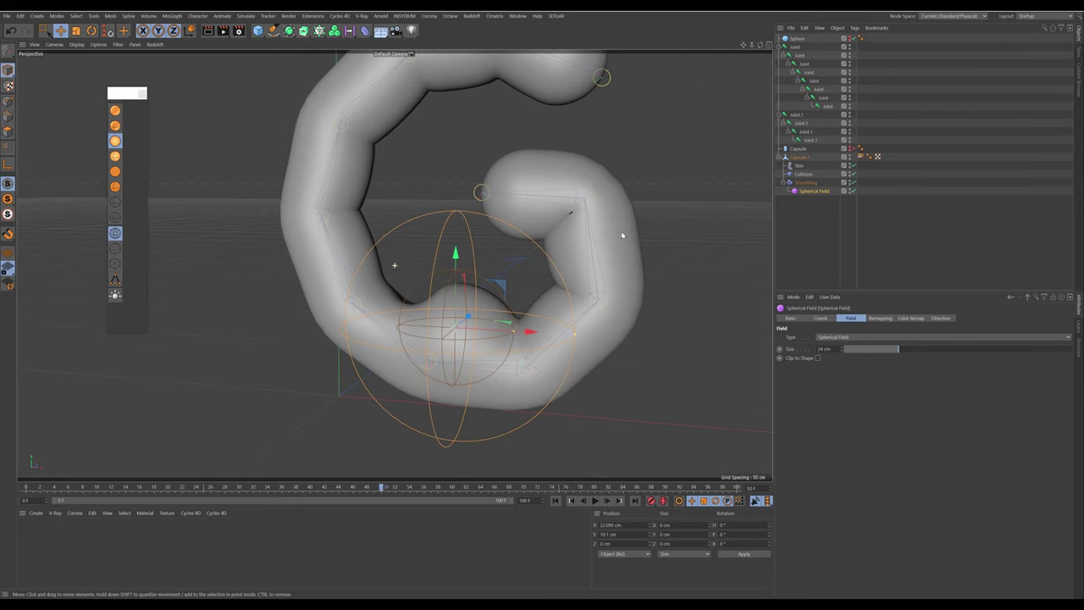
Enlarge the collider sphere's radius to 13.267 cm and reposition it at about X 24.2 cm, Y 17 cm to shape the bulge
click(798, 40)
alt+drag(472, 246, 485, 239)
drag(508, 288, 502, 277)
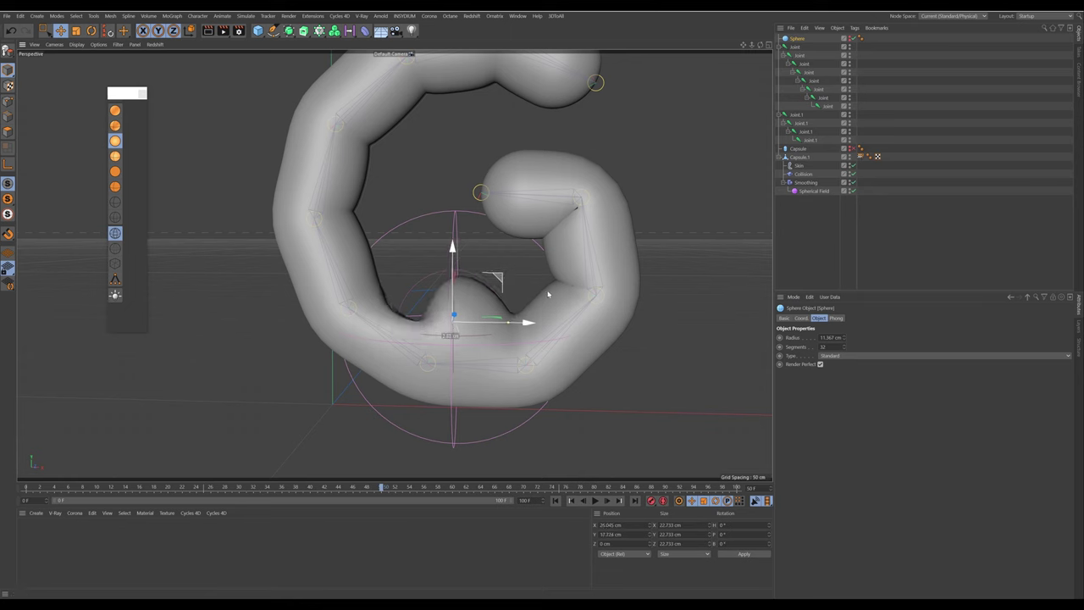
drag(844, 340, 844, 325)
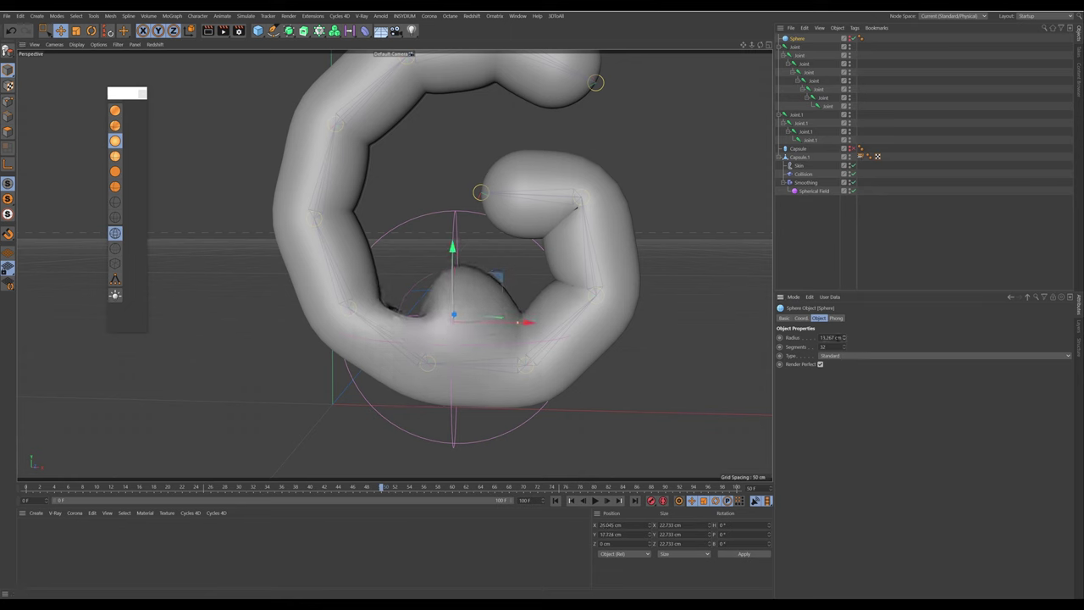
mouse_move(500, 281)
mouse_down()
mouse_move(492, 290)
mouse_move(500, 285)
mouse_up()
scroll(532, 269, down, 3)
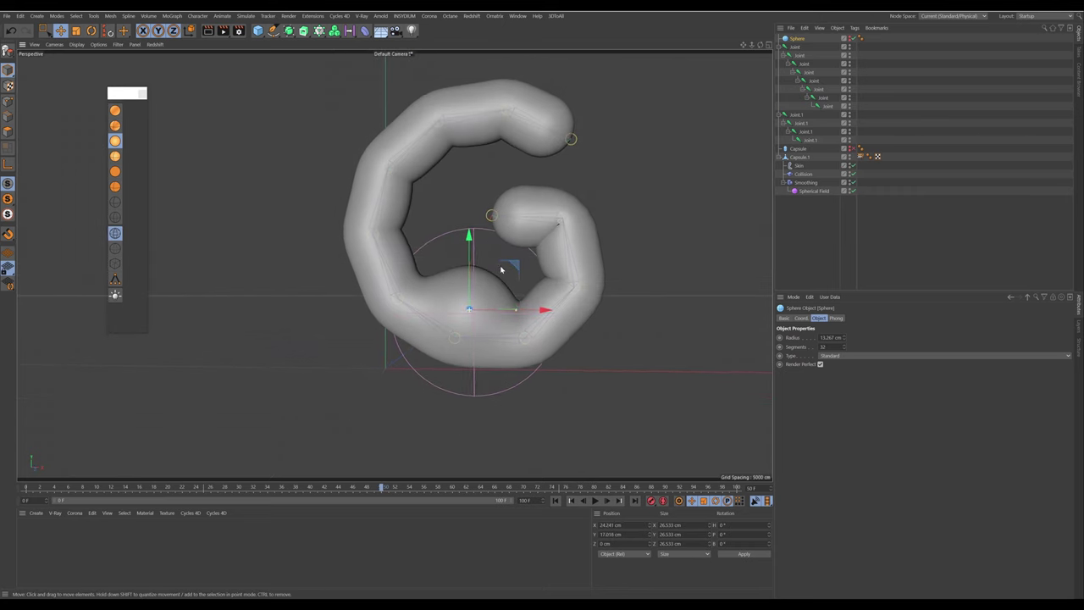
Add a Solid layer to the Collision deformer's falloff and keyframe its value at 100% on frame 50
click(838, 238)
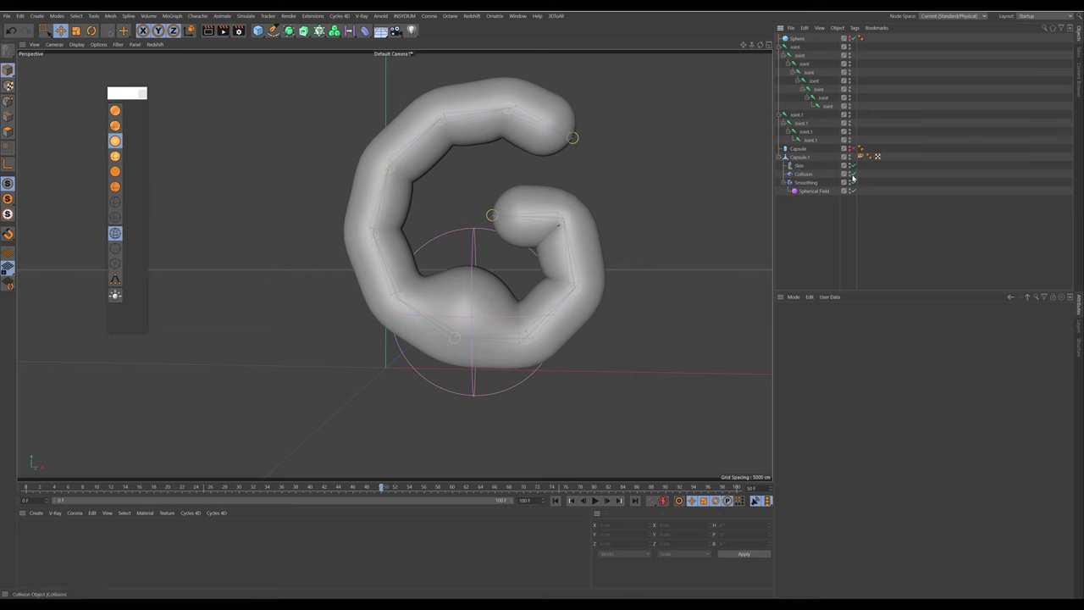
alt+middle_drag(522, 269, 483, 298)
drag(371, 486, 381, 407)
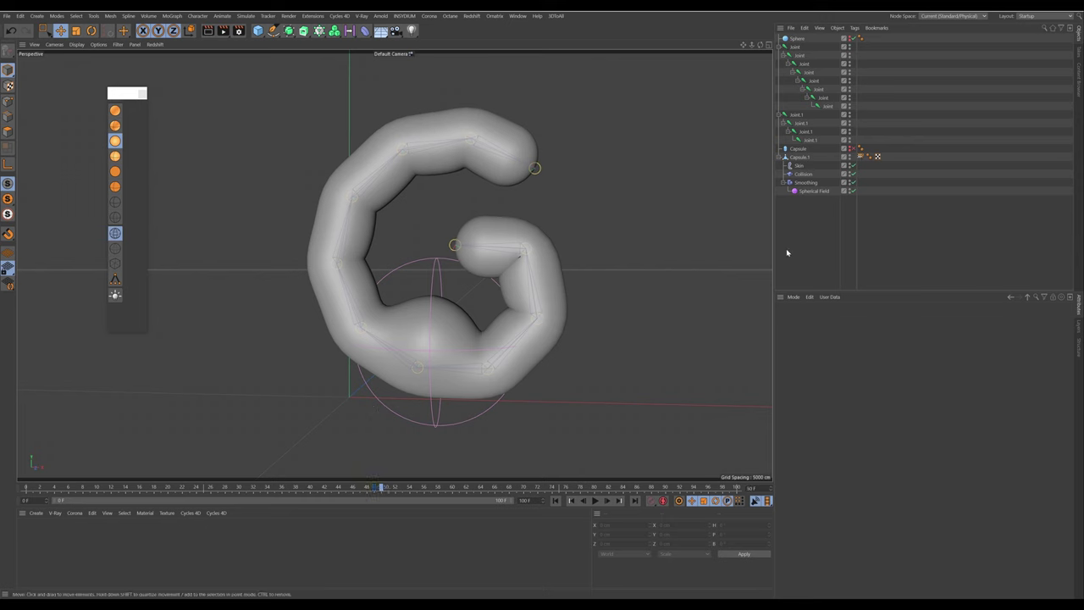
click(803, 174)
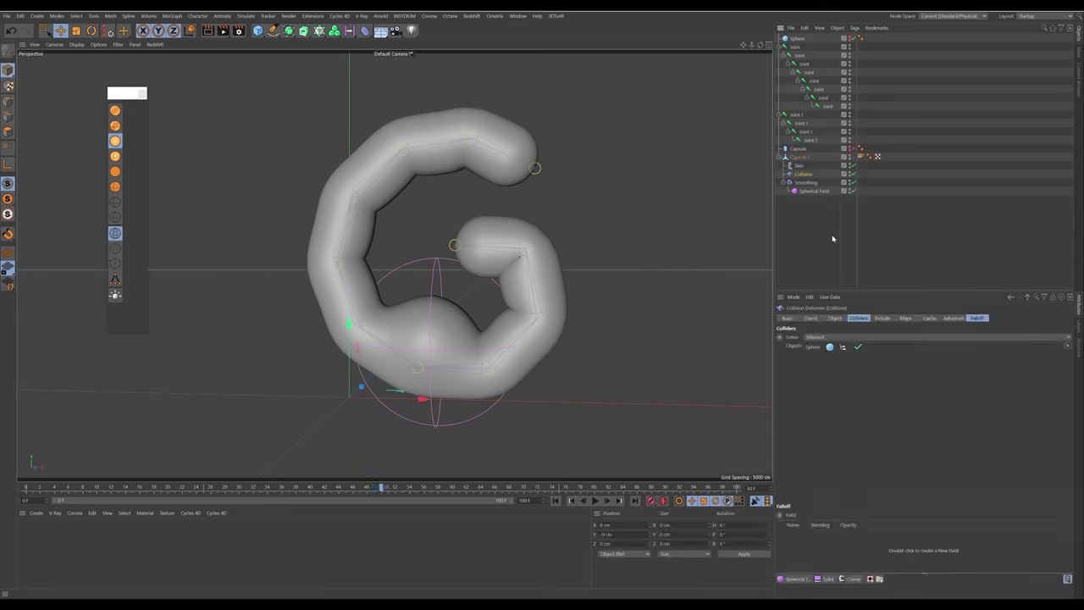
click(957, 318)
click(914, 319)
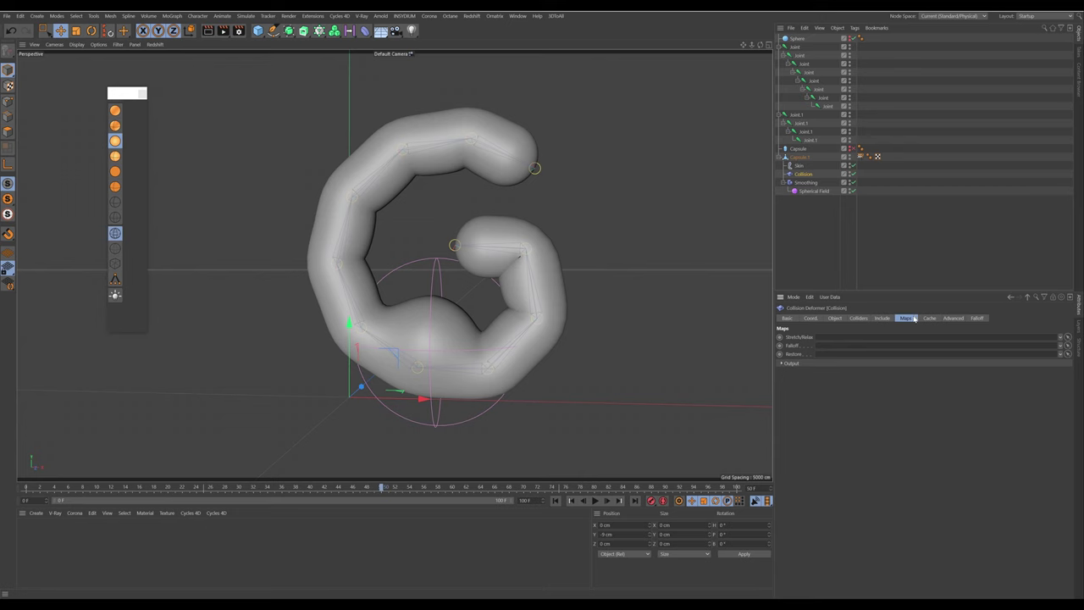
click(972, 318)
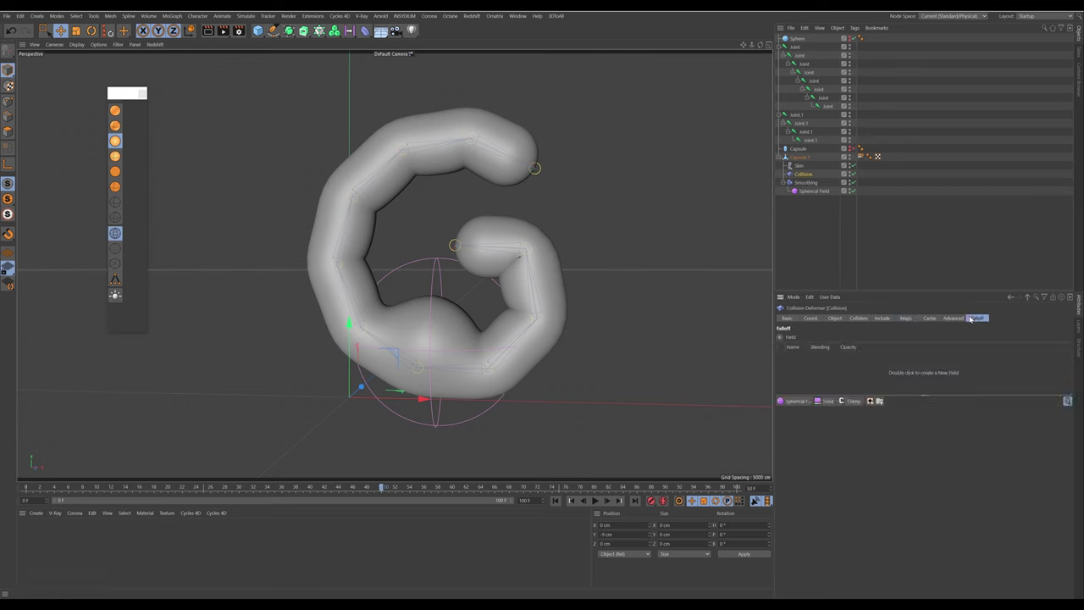
click(820, 401)
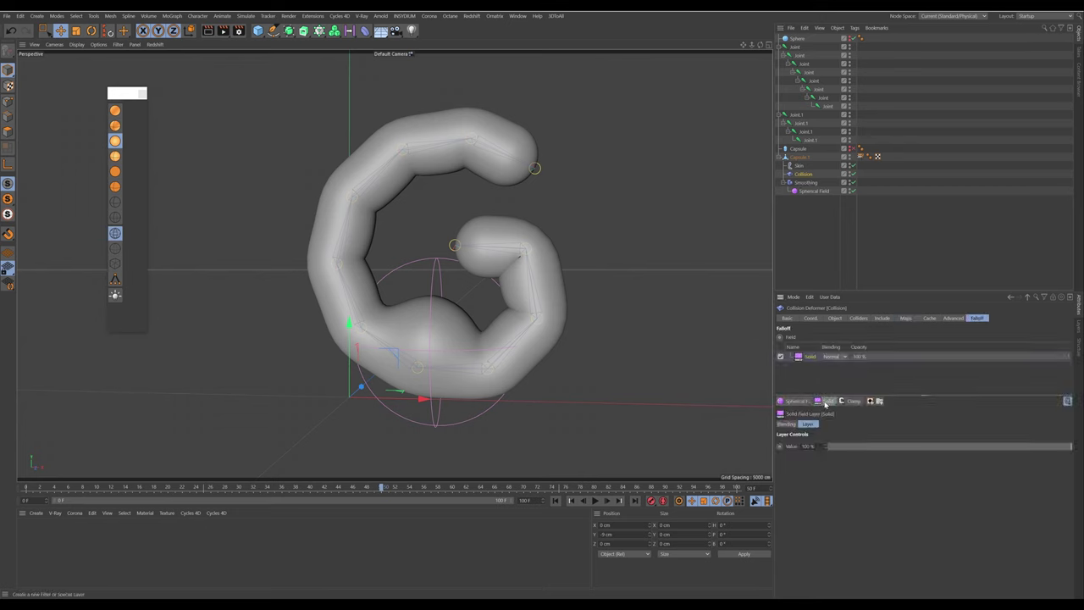
drag(871, 449, 1078, 449)
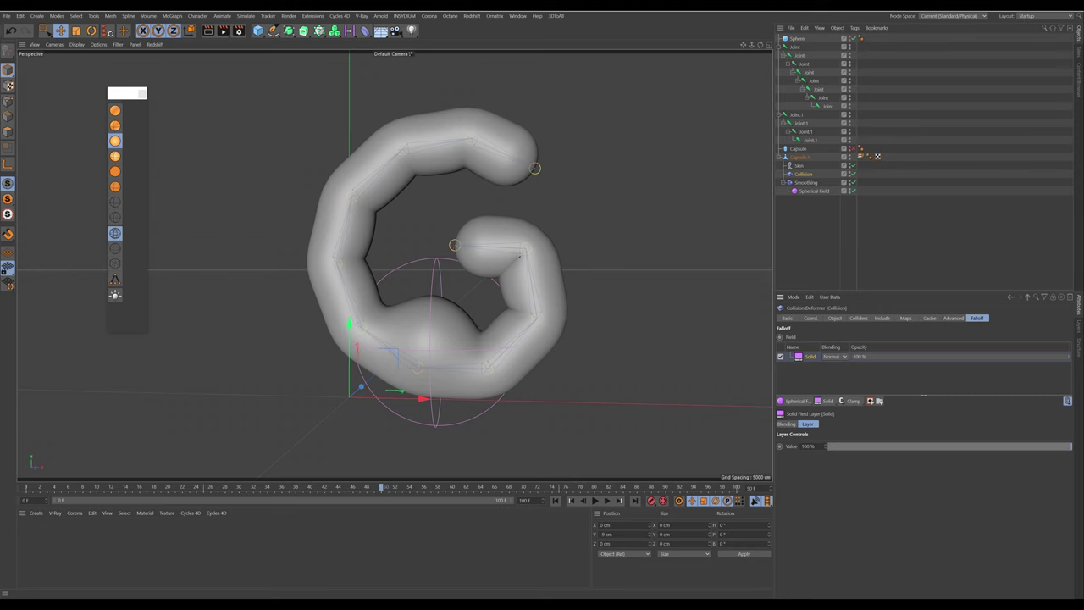
click(780, 446)
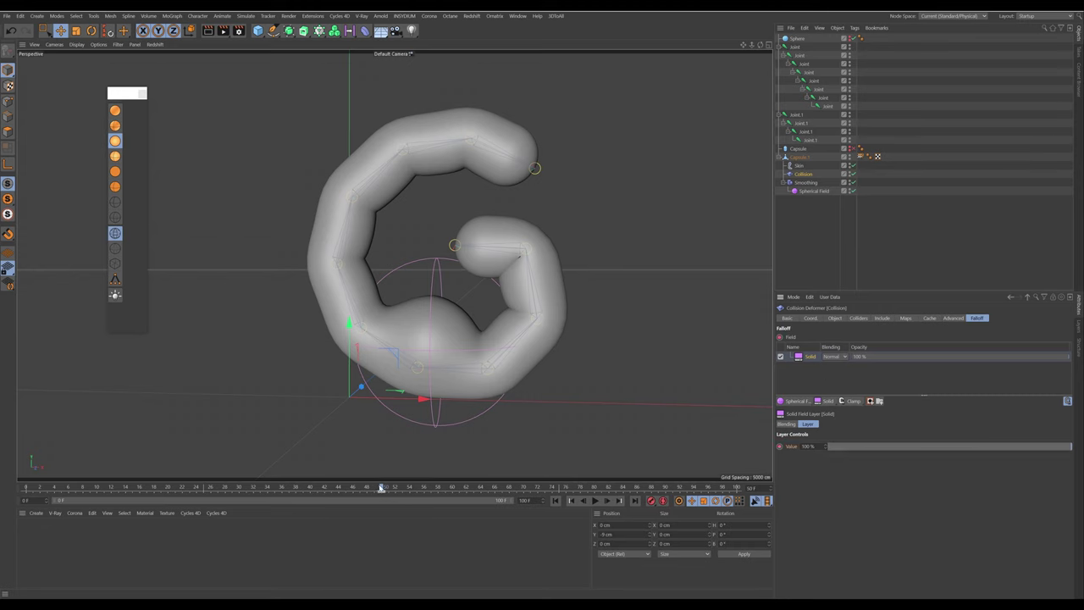
Keyframe the Solid layer's value at 0% on frame 0 and scrub the timeline to check the bulge
drag(370, 488, 68, 483)
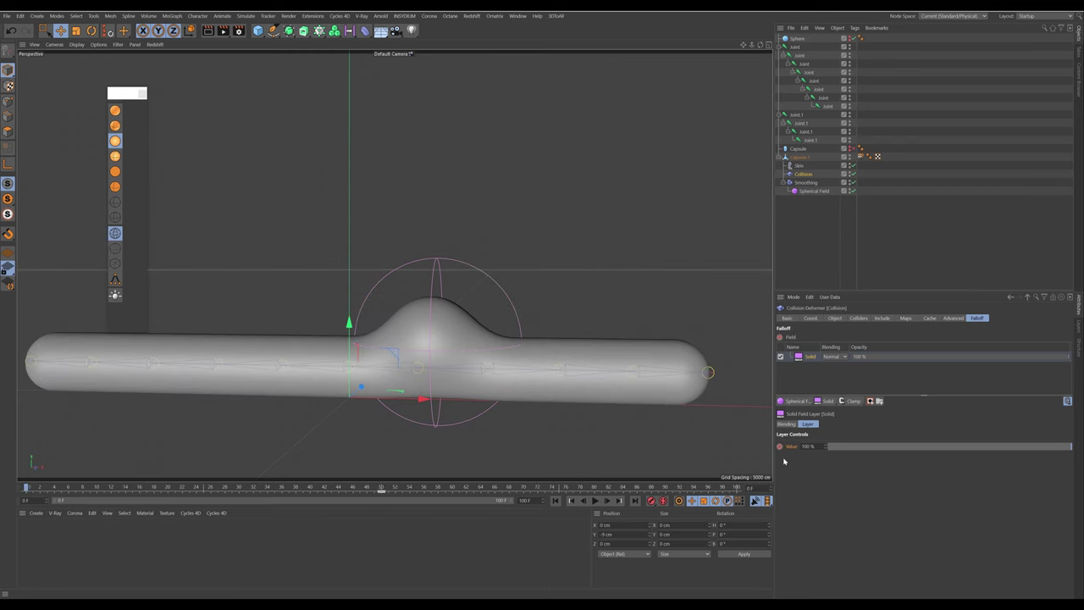
drag(892, 450, 787, 450)
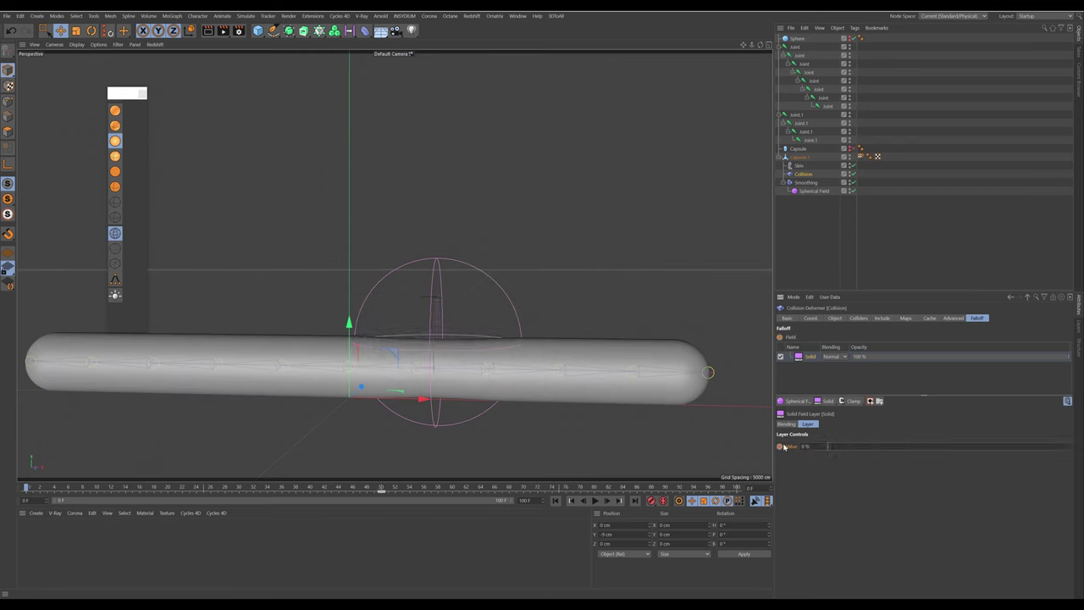
click(392, 488)
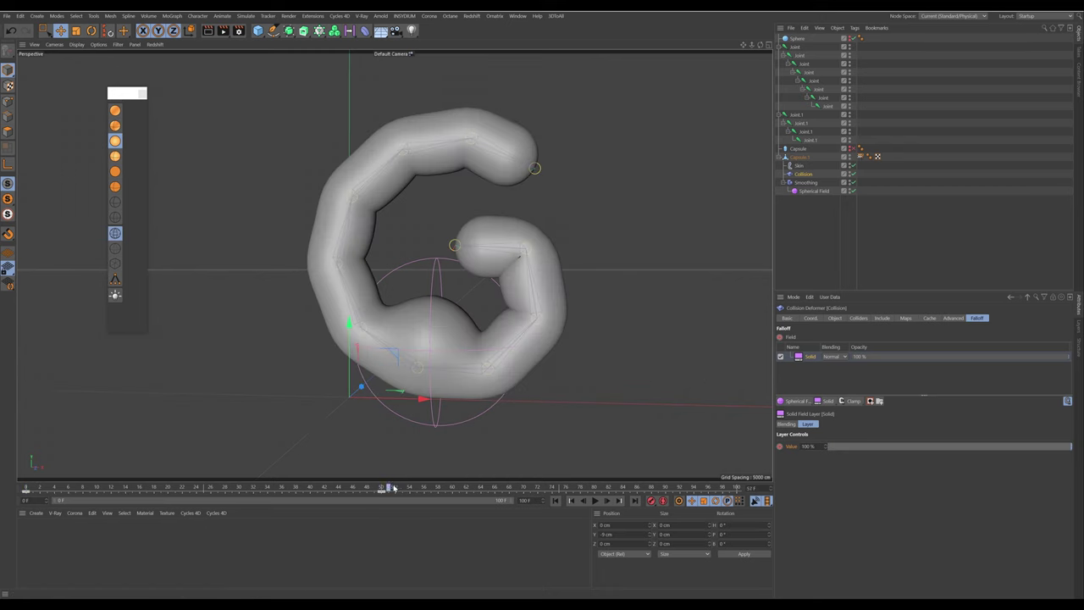
mouse_move(382, 488)
mouse_down()
mouse_move(346, 489)
mouse_move(360, 489)
mouse_up()
Play the animation from the first frame to review how the muscle bulge grows as the arm curls
click(798, 265)
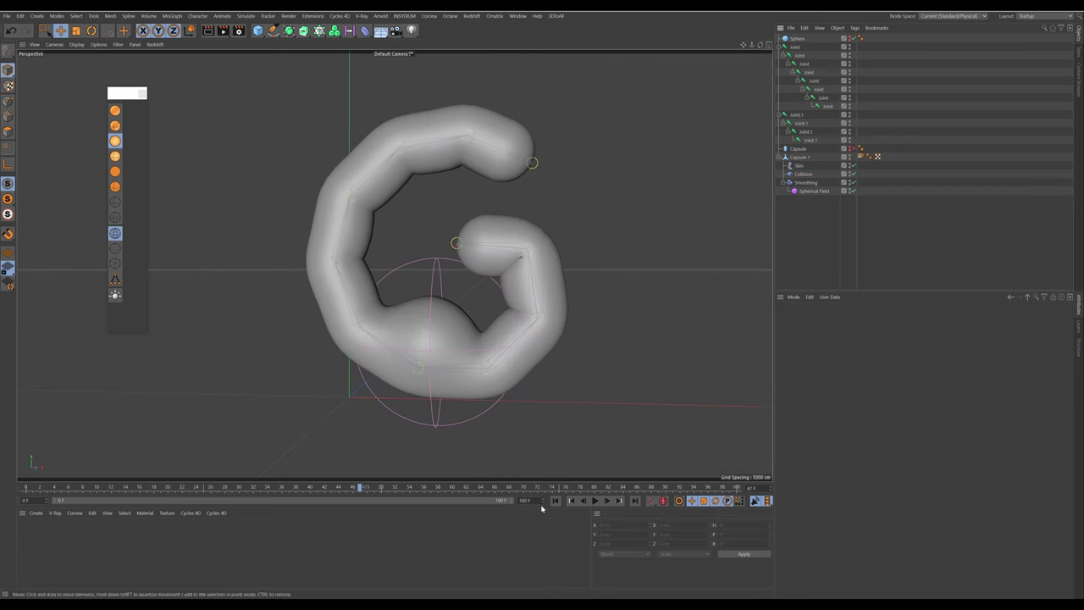
click(556, 500)
click(595, 500)
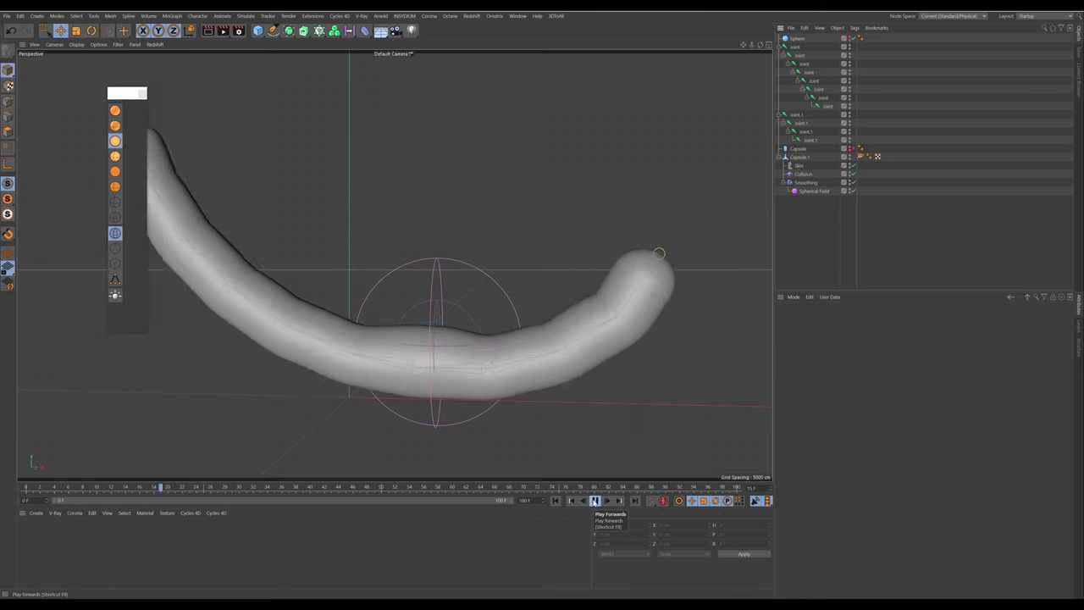
click(595, 501)
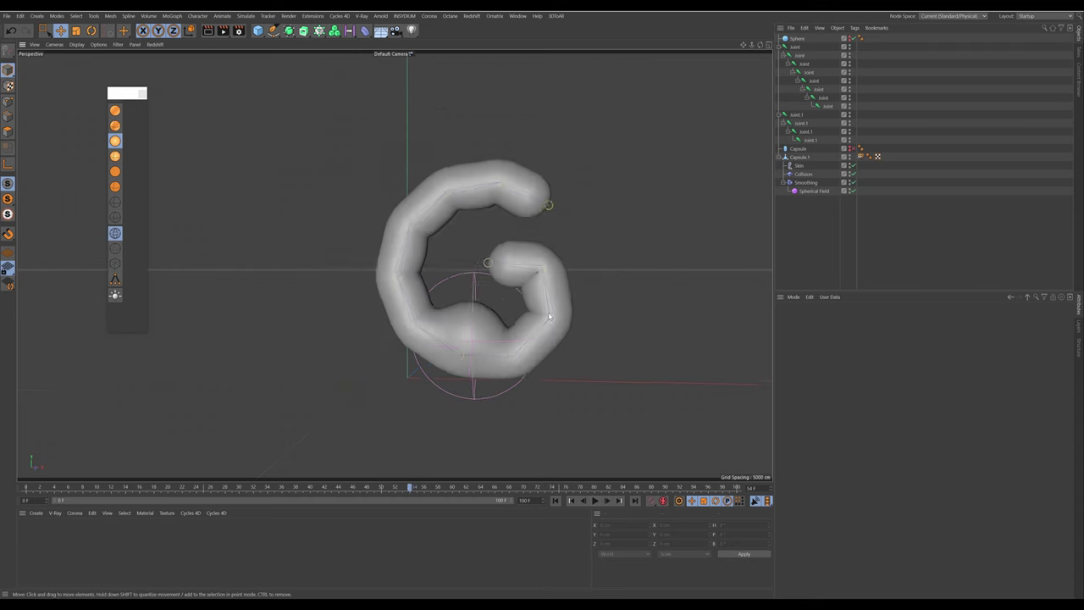
scroll(581, 308, up, 5)
key(0)
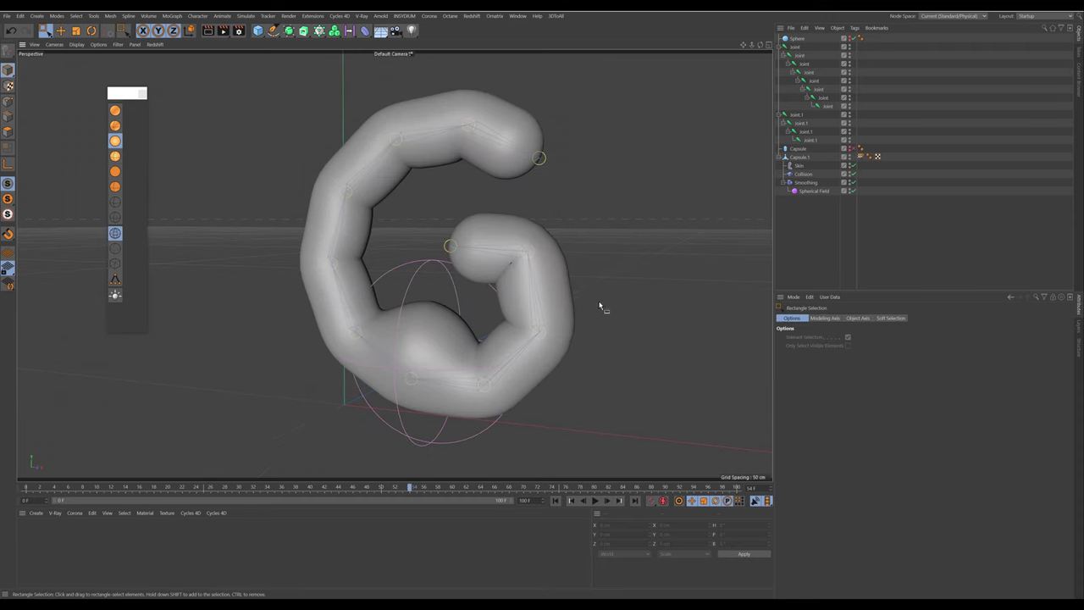
Switch the renderer to Redshift in the render settings and close them
click(238, 30)
click(296, 42)
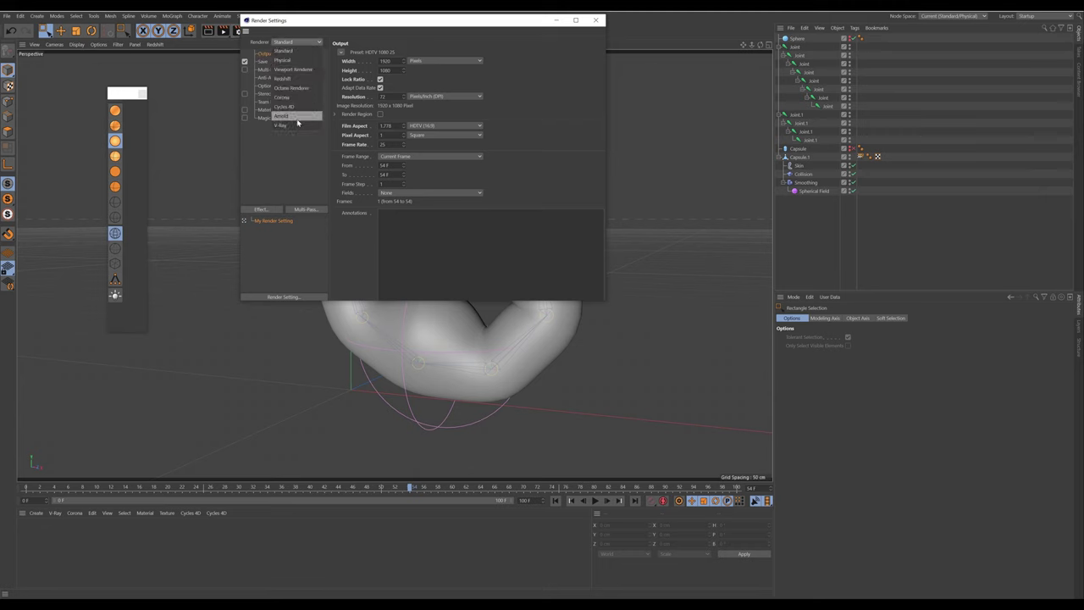
click(303, 78)
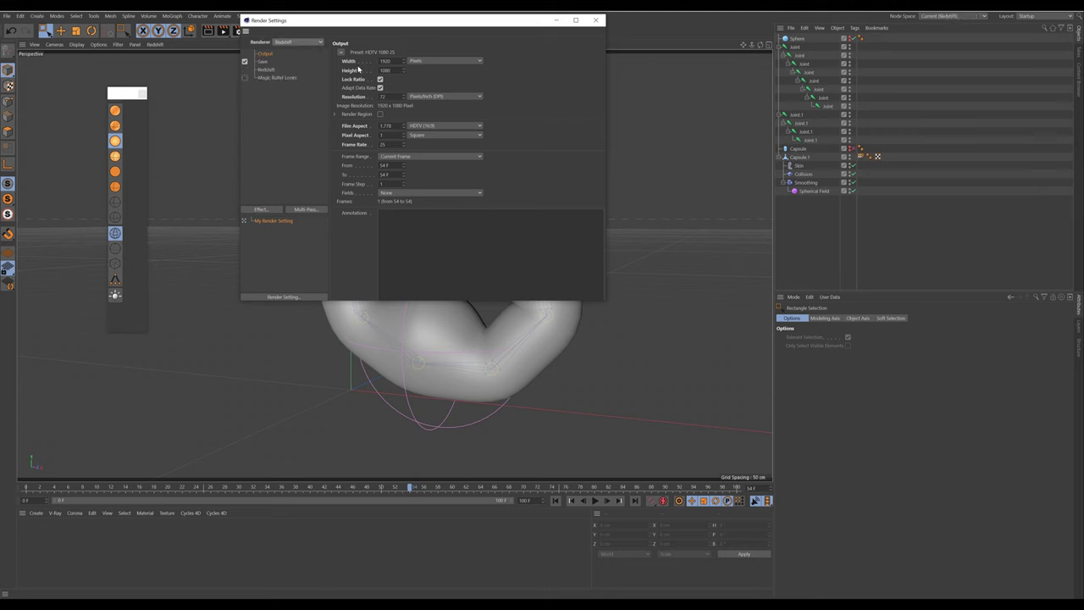
click(597, 20)
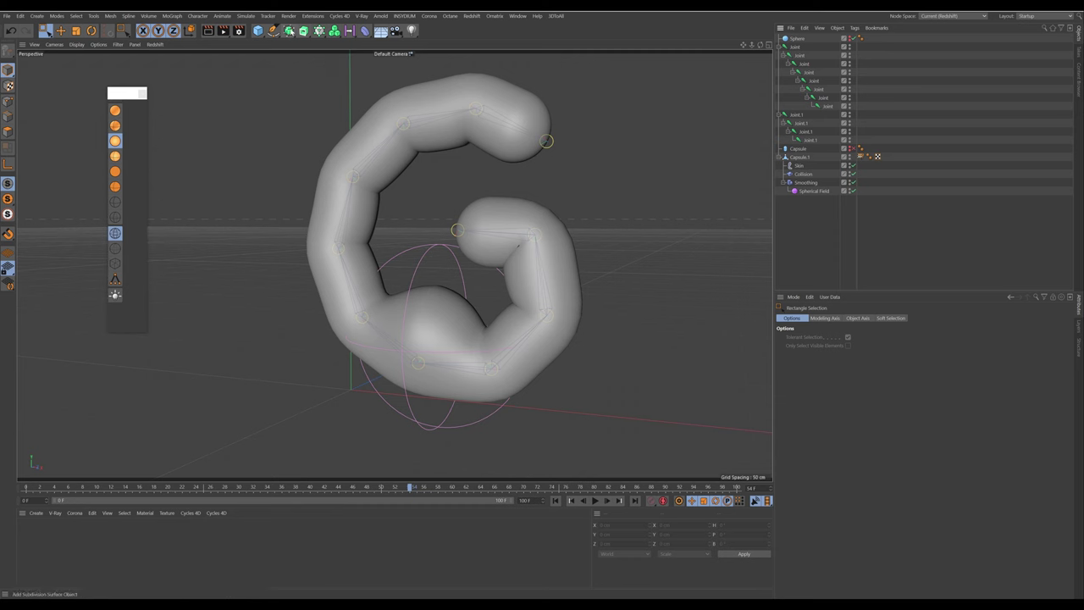
Add a Plane object to the scene as a backdrop for the G-shaped arm
click(258, 30)
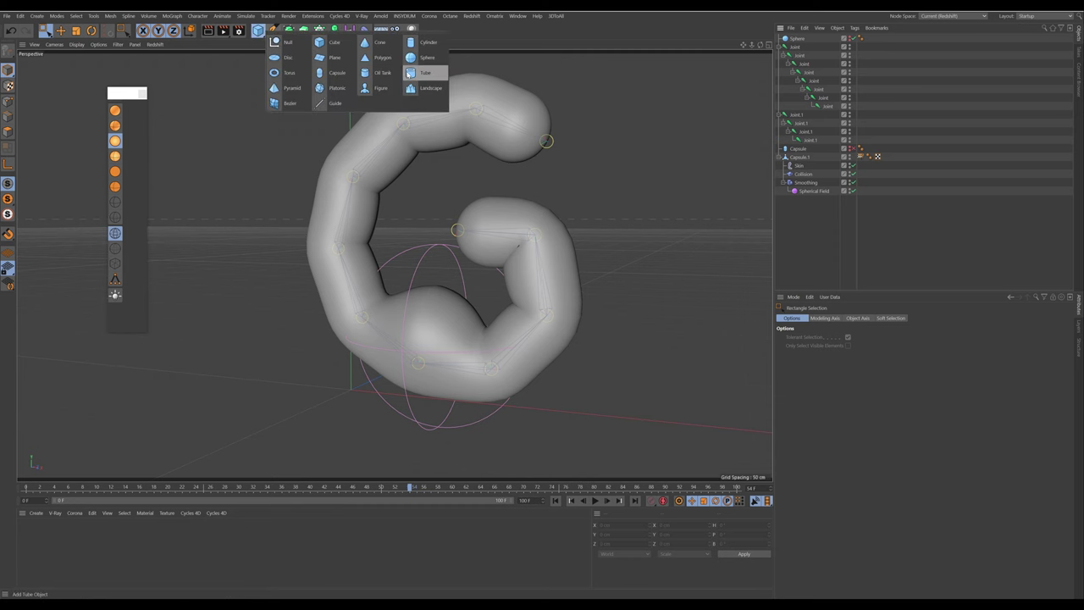
click(347, 66)
scroll(449, 91, down, 5)
alt+drag(436, 150, 434, 186)
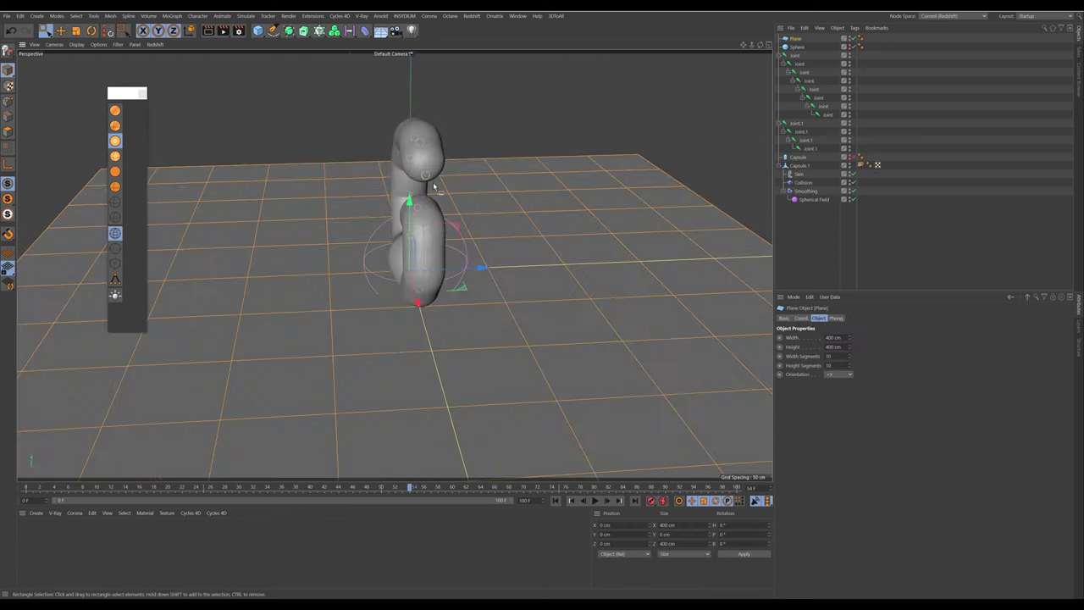
Lengthen the plane's height to about 498 cm and set its height segments to 42
scroll(434, 188, down, 5)
drag(632, 220, 676, 211)
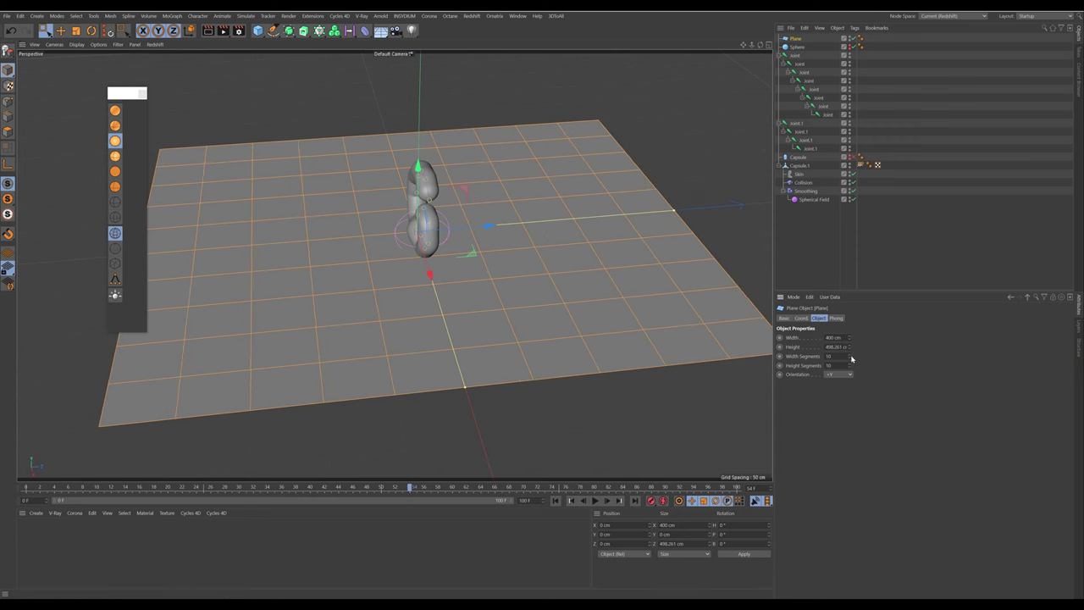
drag(848, 360, 849, 361)
key(ctrl+z)
alt+middle_drag(572, 280, 590, 297)
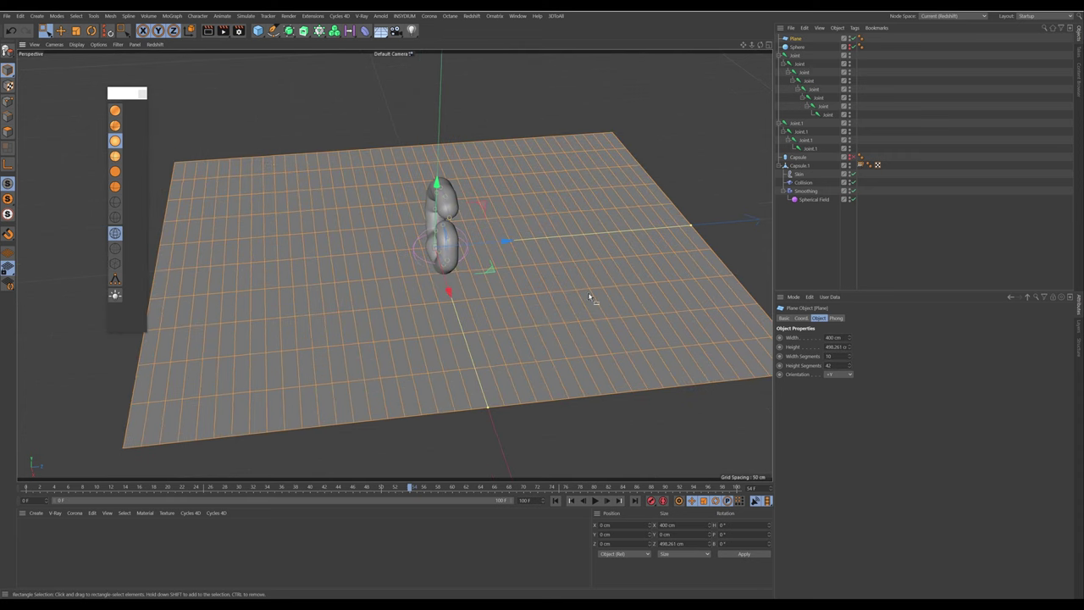
Add a Bend deformer, place the plane below the capsule in the hierarchy, and nest the Bend under the plane
click(364, 31)
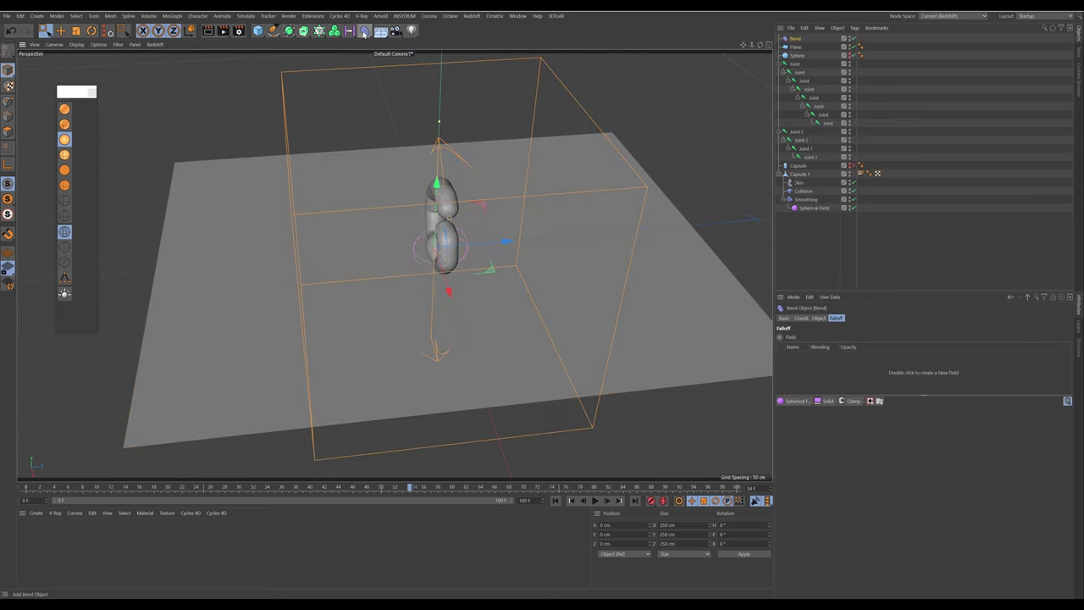
drag(823, 167, 818, 188)
click(796, 39)
drag(806, 227, 813, 224)
click(802, 208)
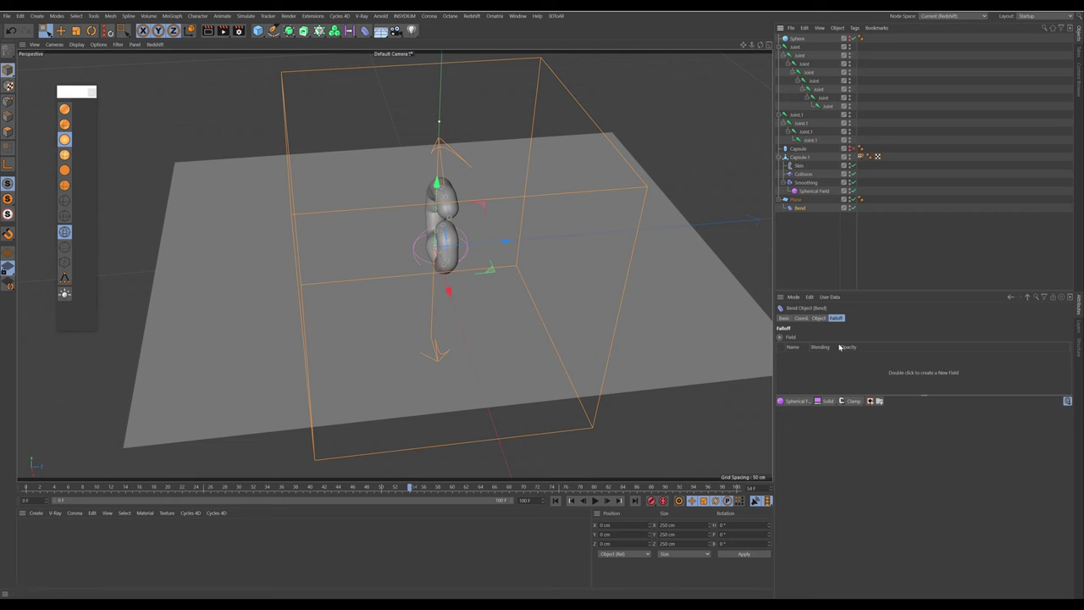
Set the Bend deformer's size to 50 × 50 × 50 cm and its strength to 92°
click(820, 317)
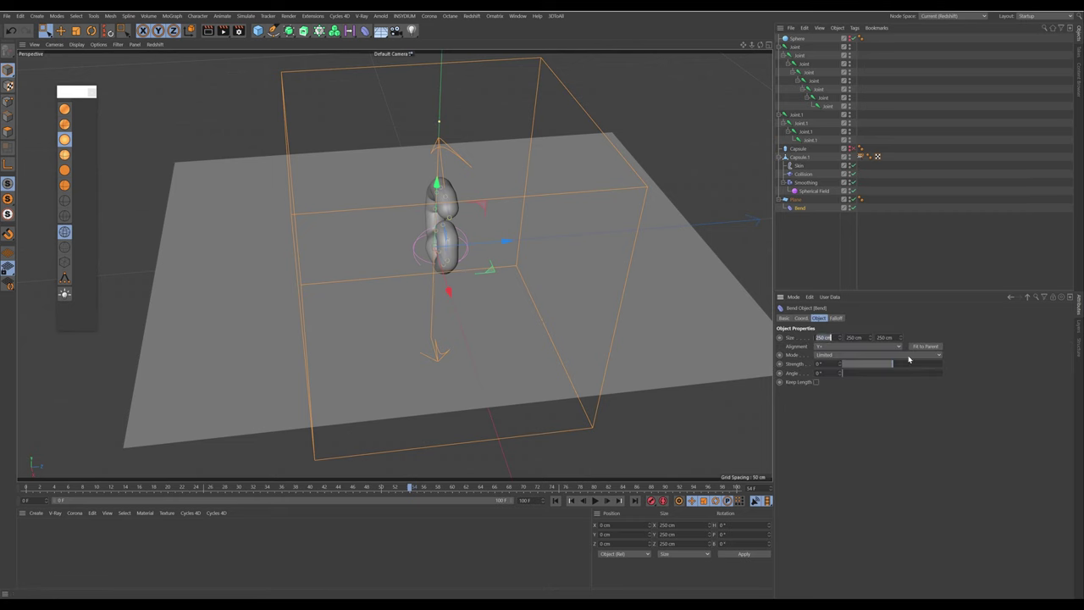
text(50)
key(Tab)
text(50)
key(Tab)
text(50)
key(Return)
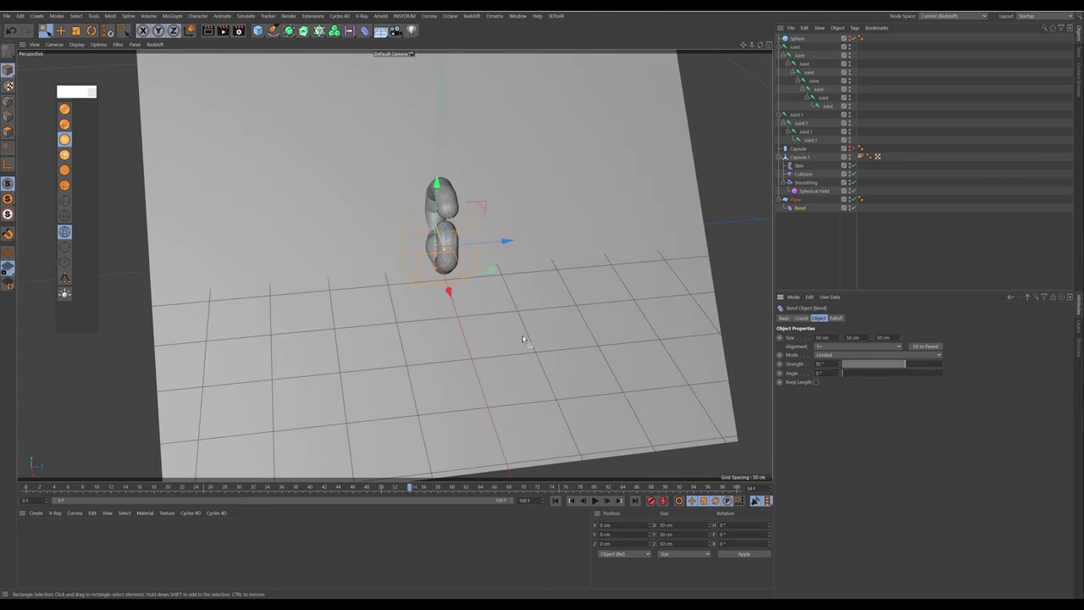
alt+drag(520, 336, 585, 309)
alt+drag(728, 252, 700, 261)
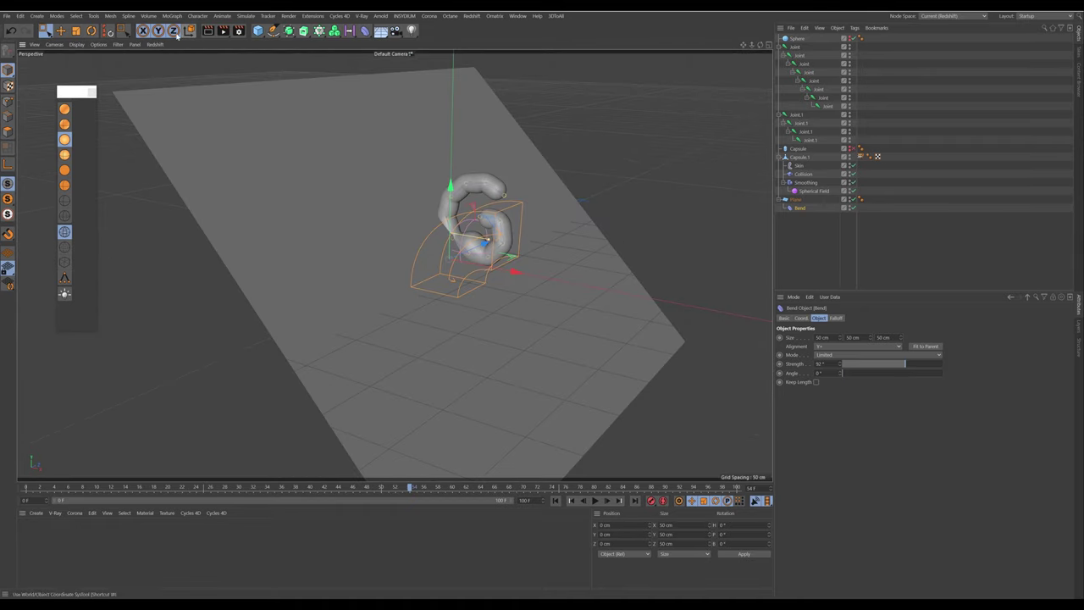
Rotate the Bend deformer so the plane curves upward behind the arm, and set its heading rotation to -90°
click(91, 30)
drag(471, 233, 394, 192)
alt+drag(660, 362, 550, 332)
drag(476, 271, 367, 254)
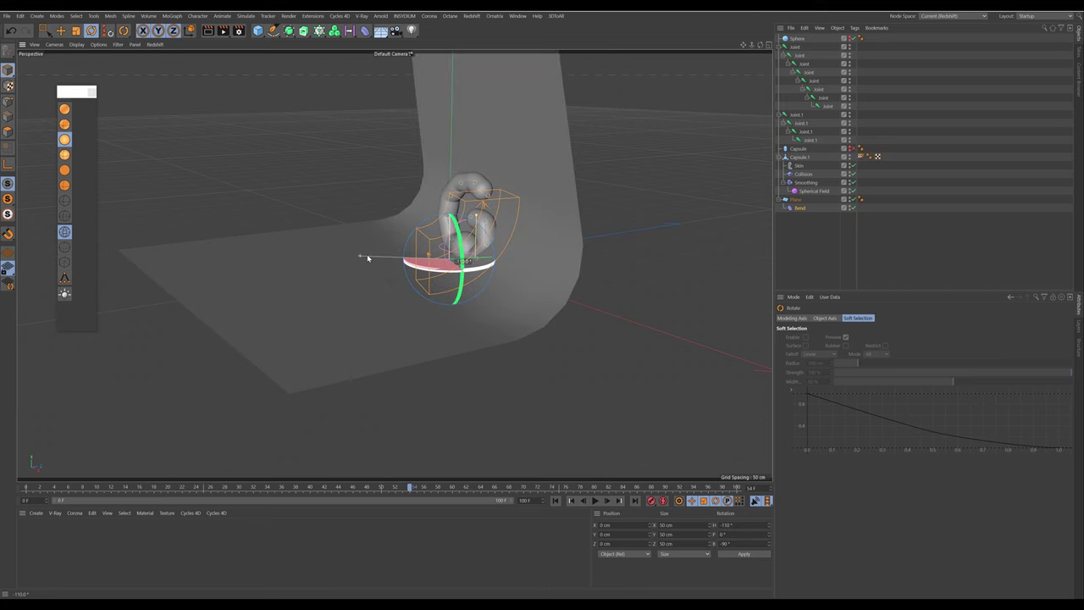
click(799, 208)
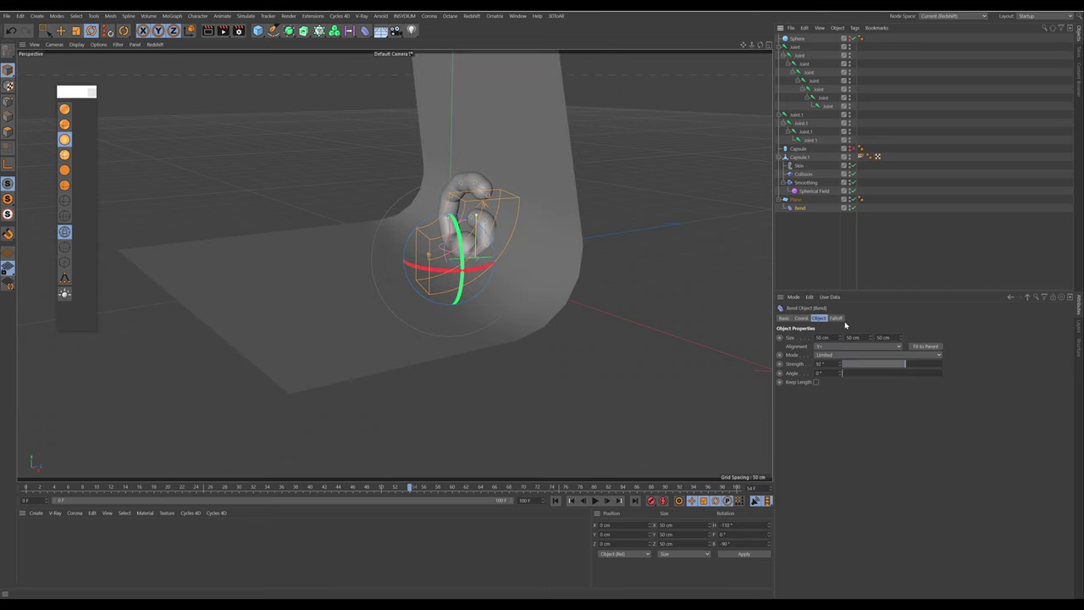
click(801, 319)
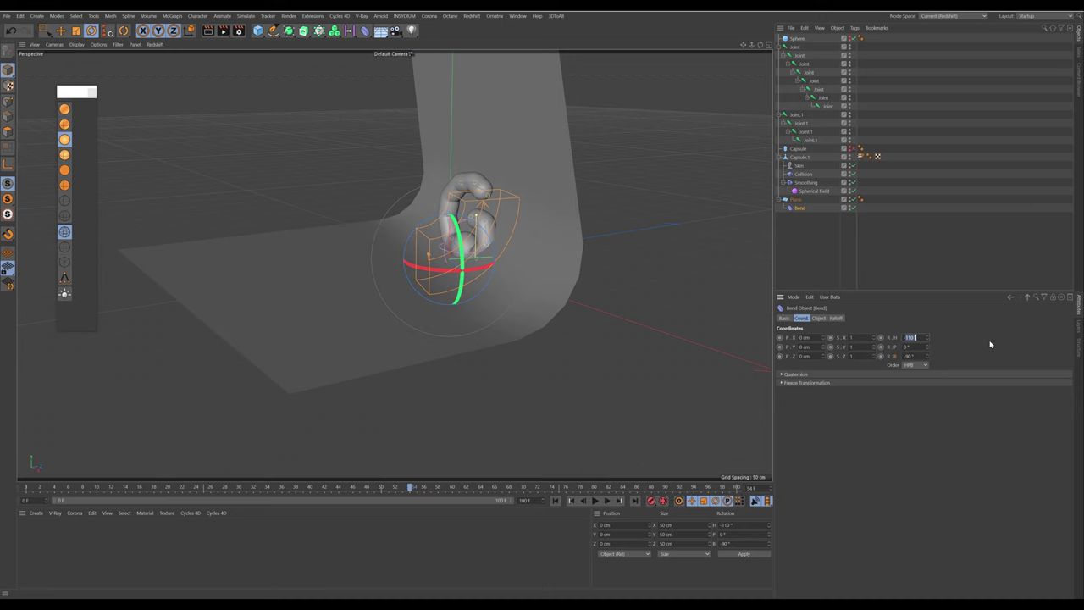
text(-90)
key(Return)
Shift the Bend deformer back behind the arm and set its Y size to 129 cm for a wider curve
alt+drag(576, 286, 522, 271)
key(e)
click(796, 209)
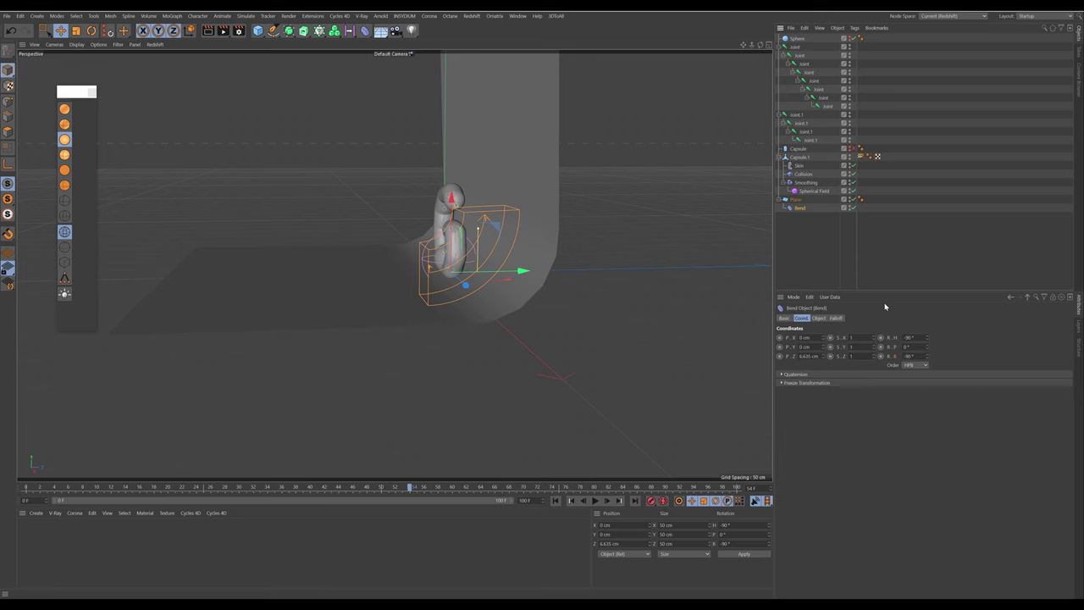
click(820, 319)
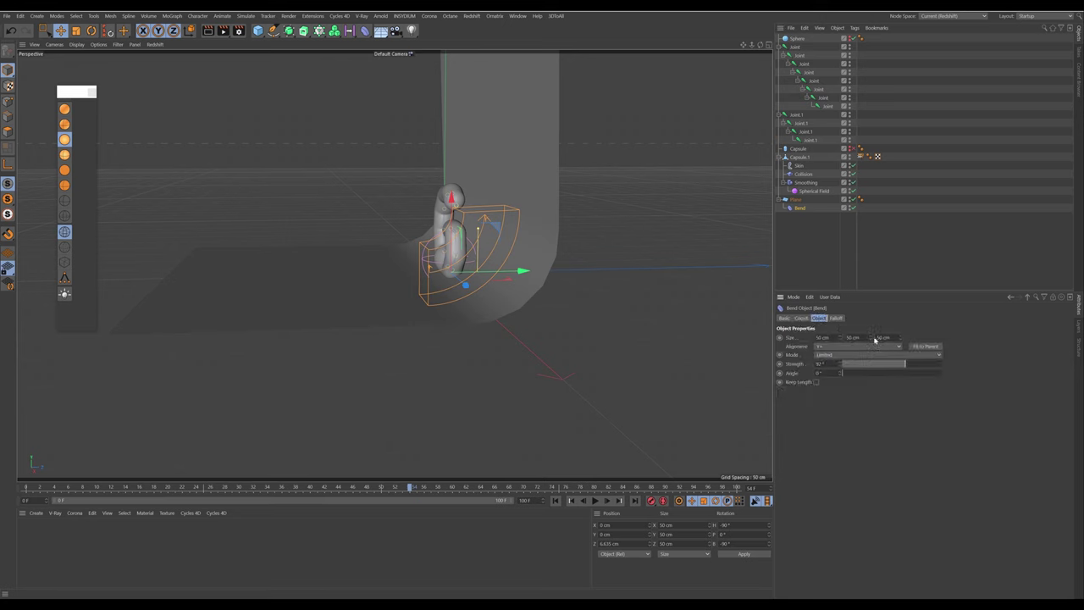
drag(871, 338, 871, 271)
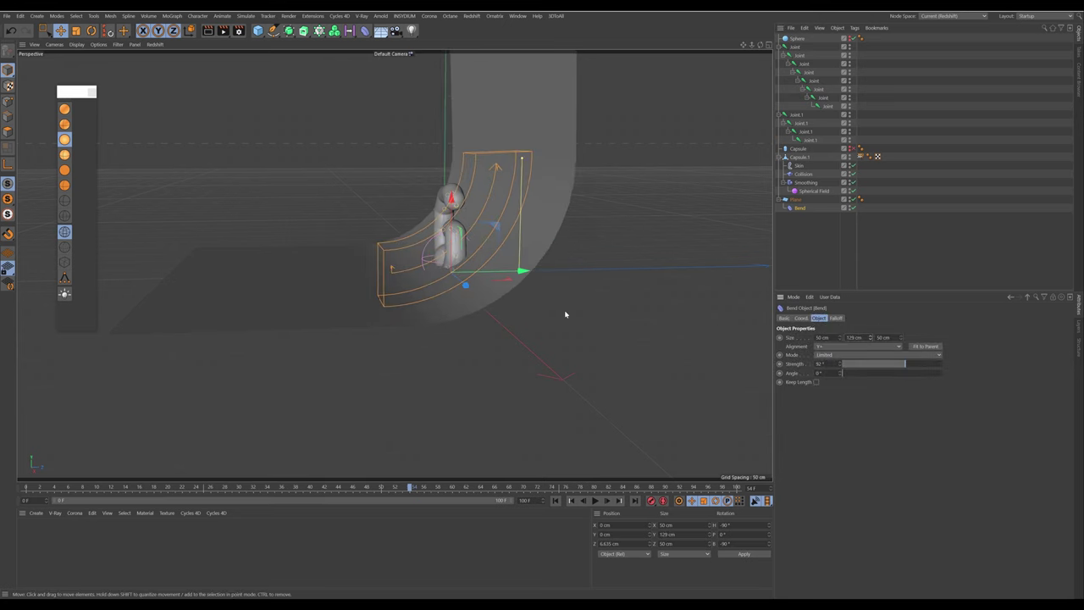
drag(516, 273, 537, 273)
drag(571, 272, 368, 303)
alt+drag(368, 303, 572, 309)
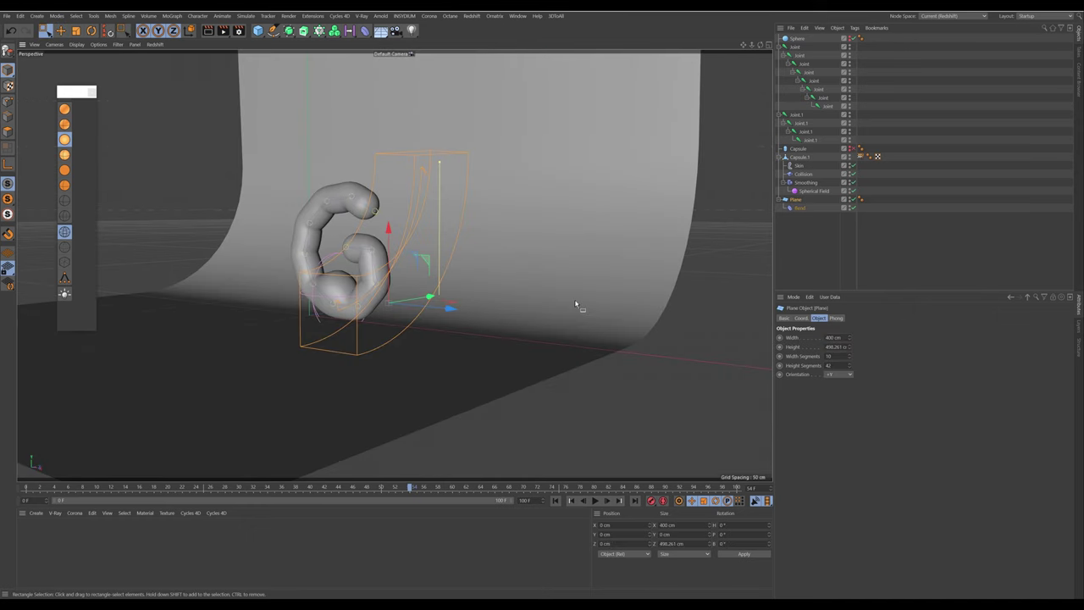
Set the backdrop plane's height segments to 100
click(574, 303)
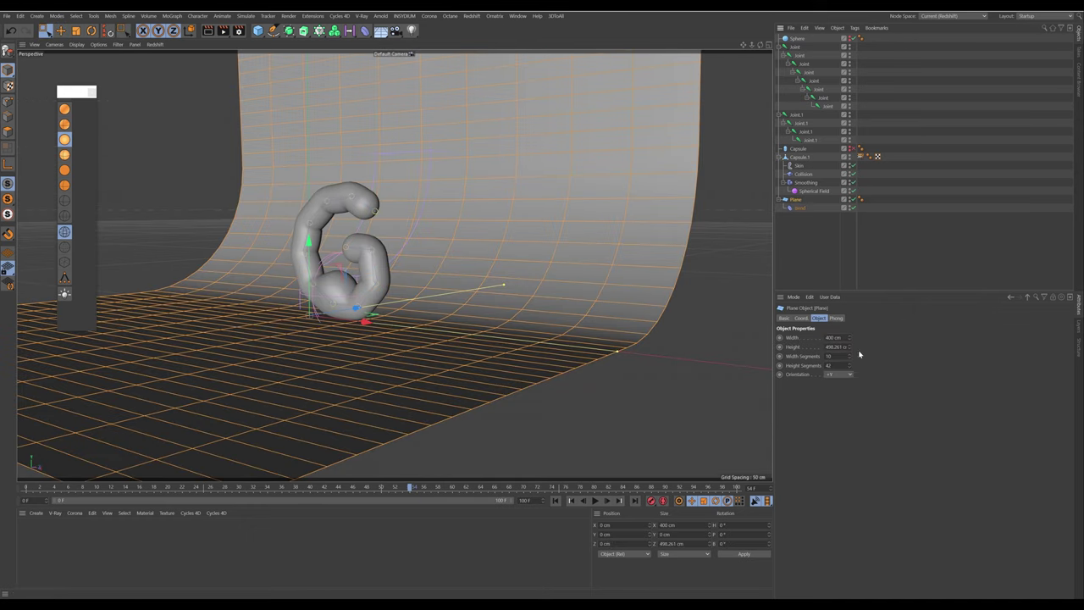
double_click(829, 365)
text(10)
key(Return)
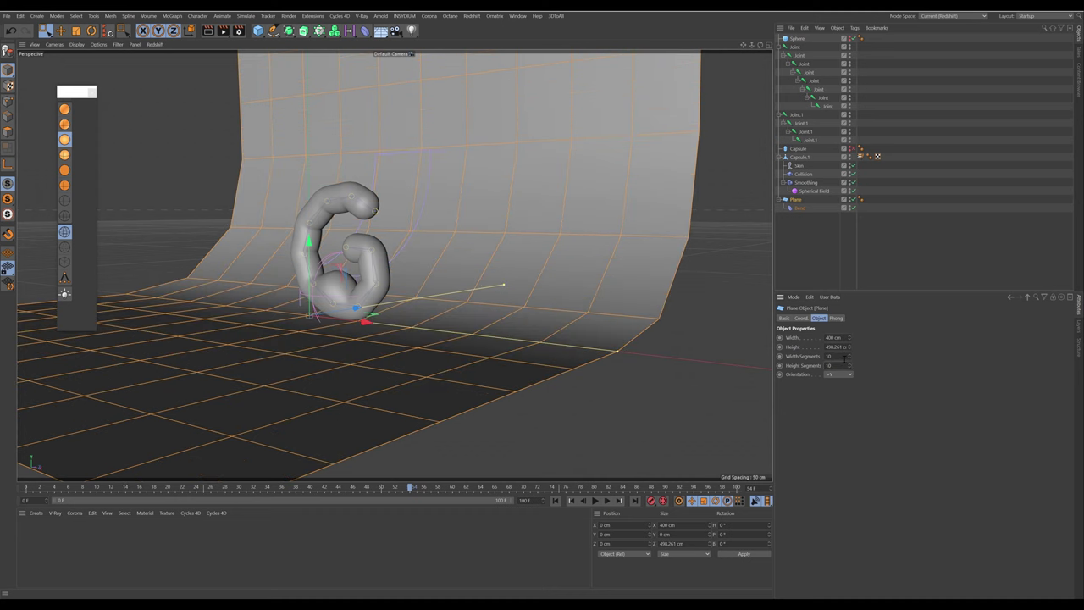
text(0)
key(Return)
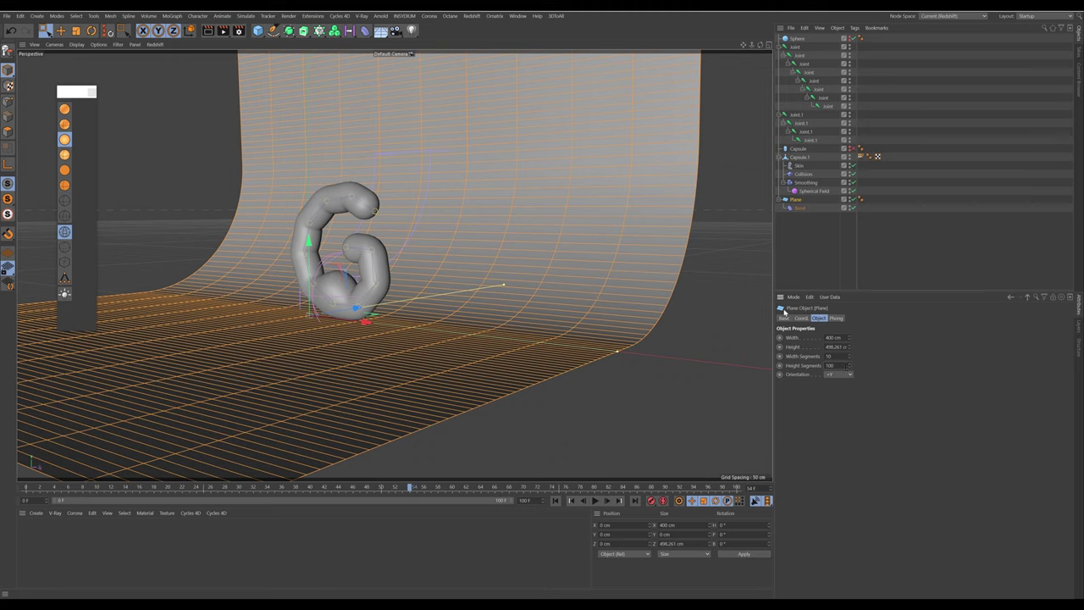
Examine the G-shaped arm from the front against the curved backdrop
click(712, 298)
alt+drag(666, 288, 593, 316)
alt+right_drag(593, 317, 501, 288)
alt+drag(501, 288, 500, 280)
scroll(499, 280, up, 5)
alt+middle_drag(530, 279, 575, 278)
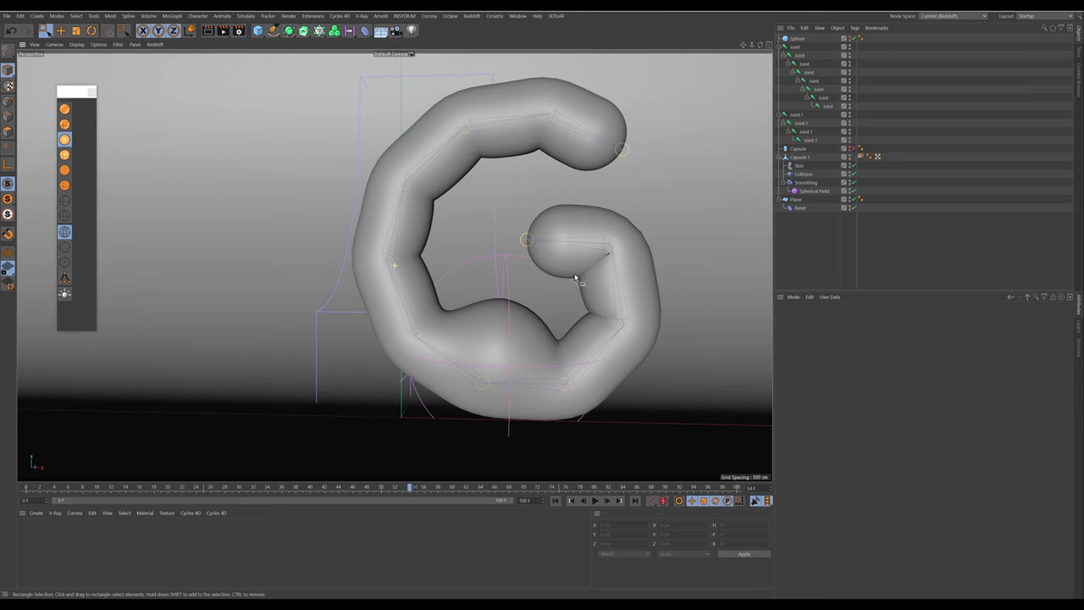
click(571, 161)
click(825, 232)
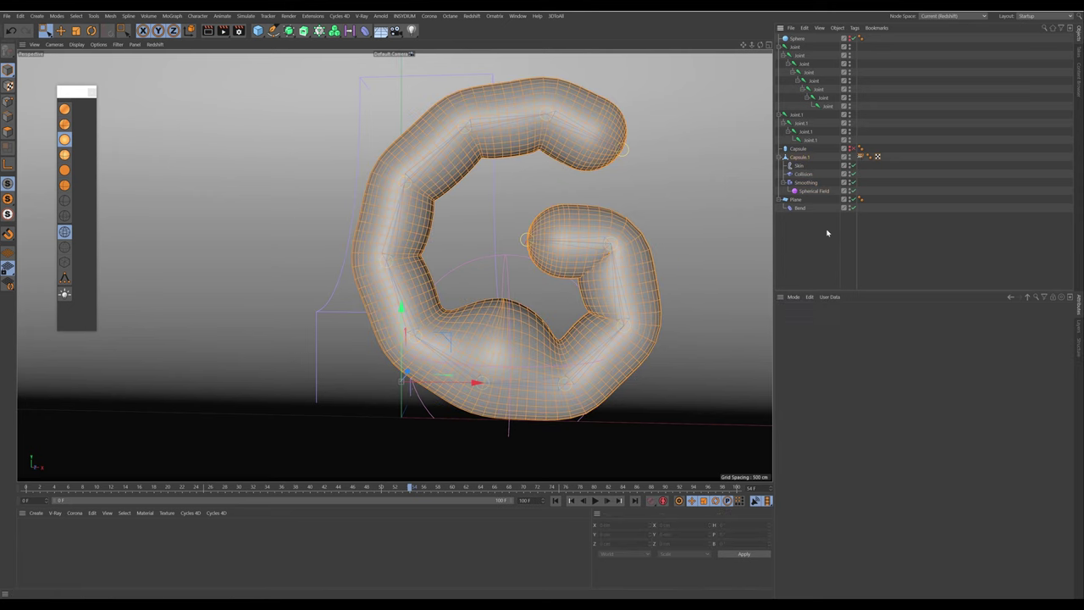
Collapse both joint hierarchies and add a Null object, placed between the sphere and the joints
click(789, 48)
click(781, 48)
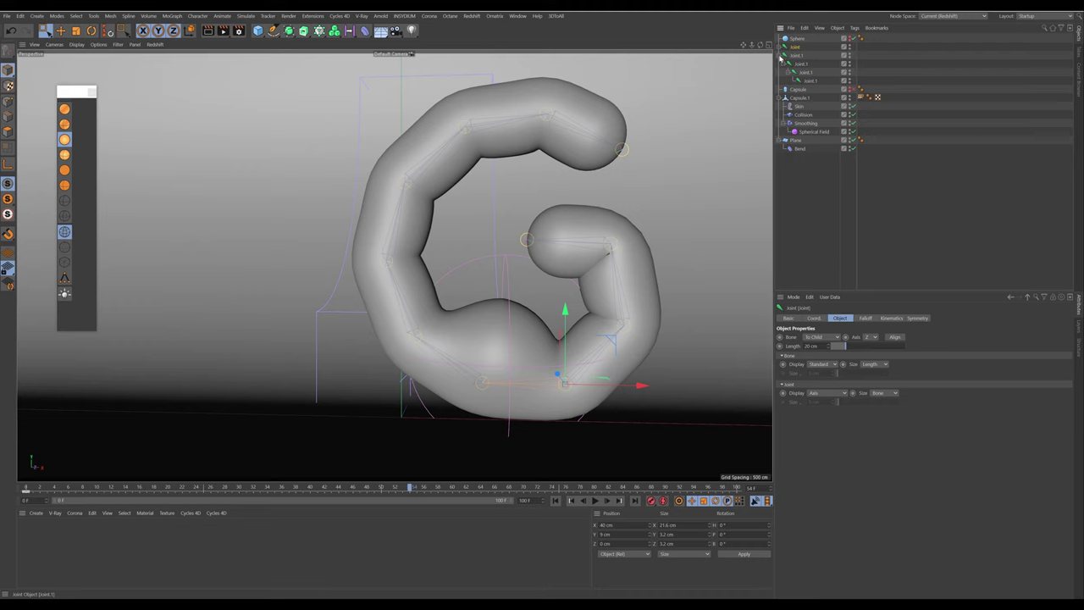
click(784, 56)
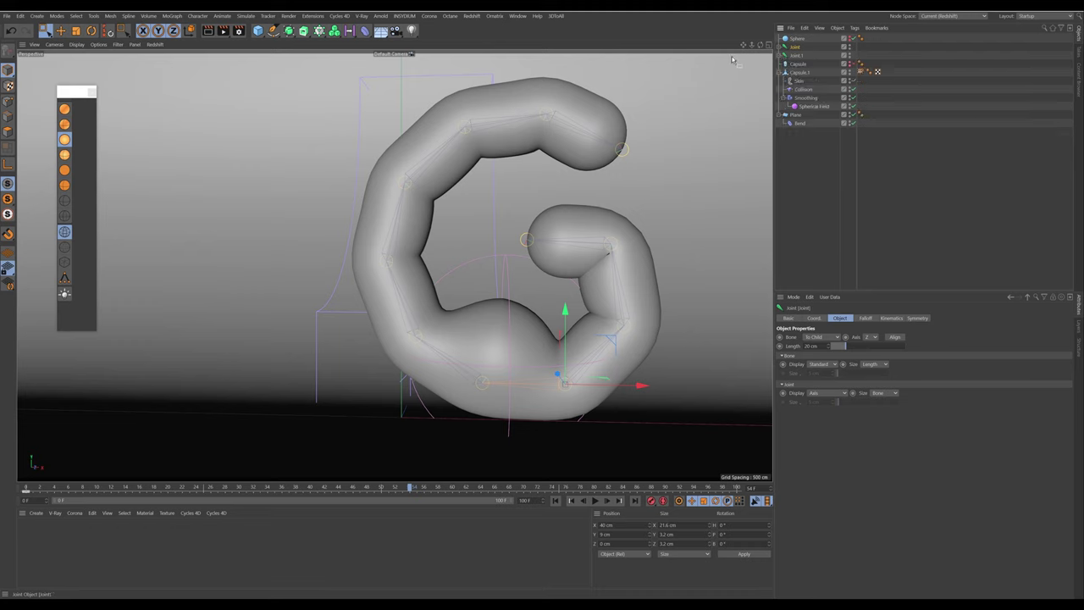
drag(260, 33, 281, 53)
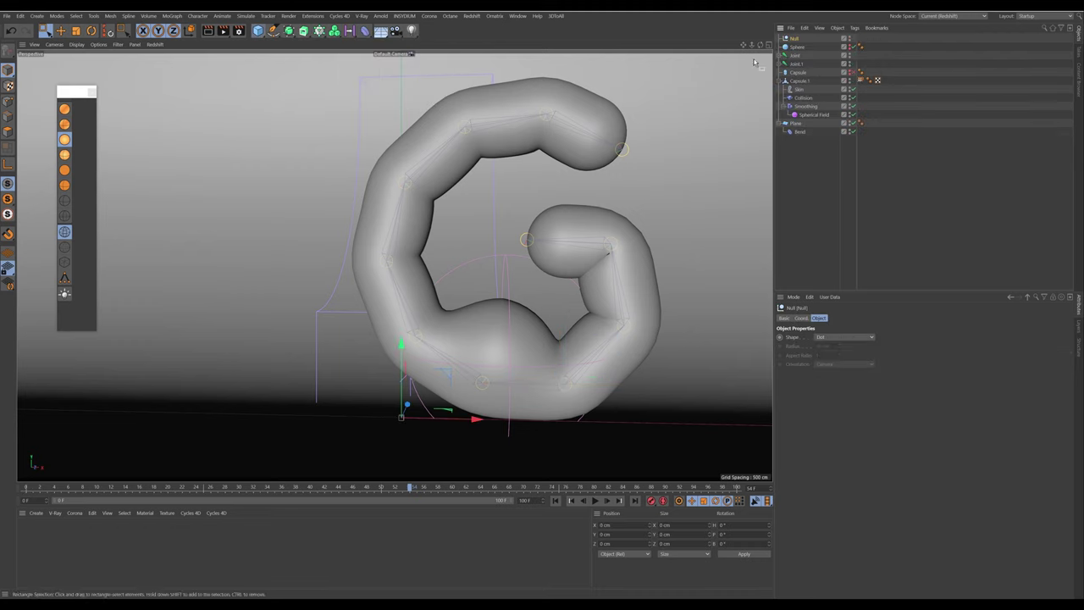
drag(796, 57, 796, 54)
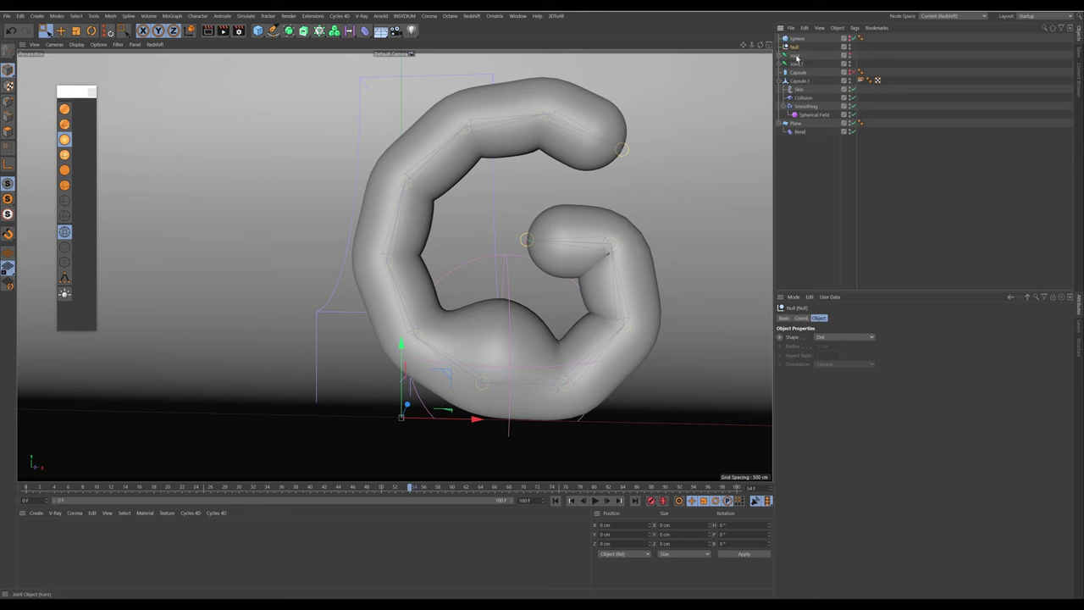
Set the Null's X position to 40 cm to match the root joint
click(796, 65)
shift+click(796, 56)
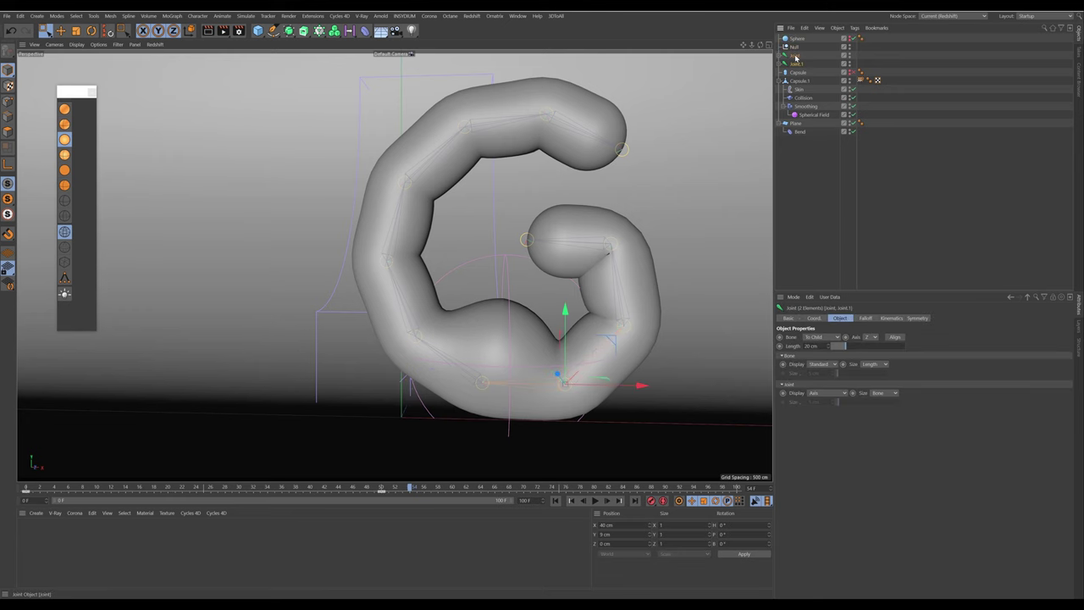
drag(797, 53, 795, 56)
click(818, 319)
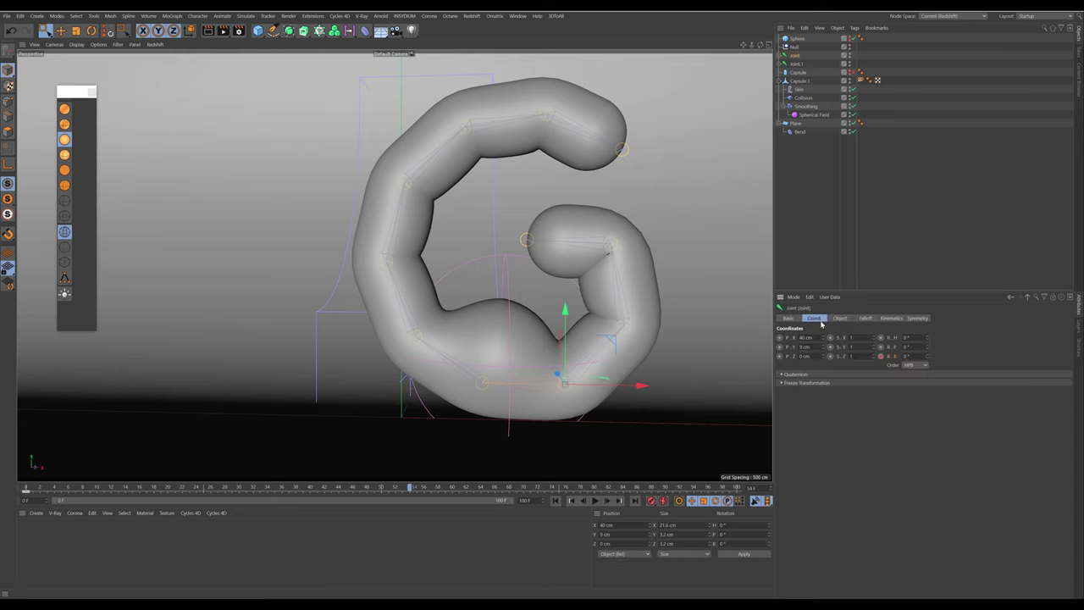
click(794, 48)
key(Return)
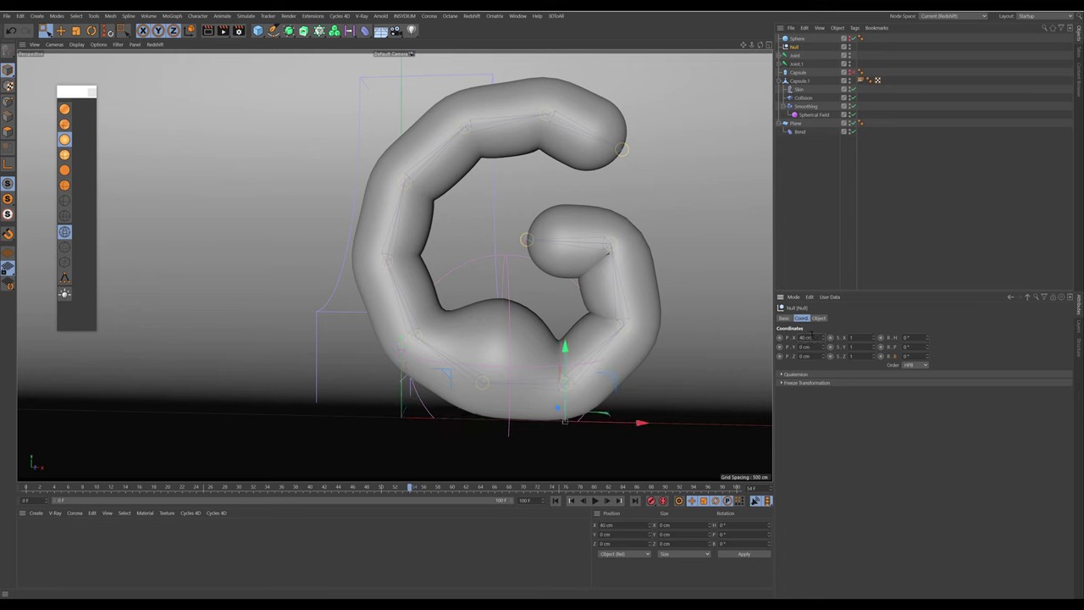
Nest both joint chains and the Capsule.1 mesh with its deformers under the Null
click(798, 56)
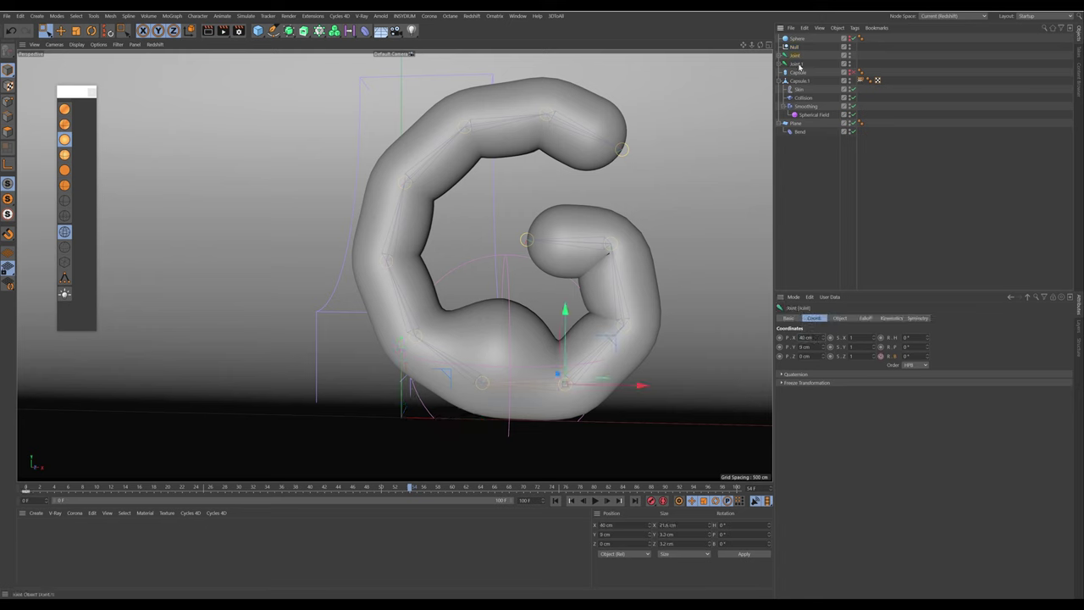
ctrl+click(799, 64)
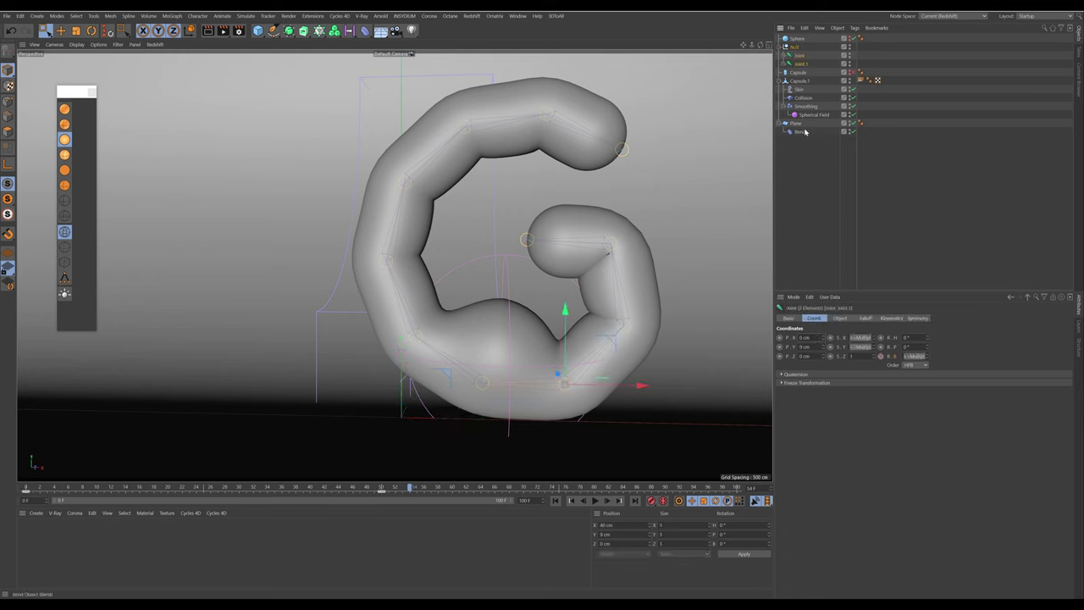
click(781, 81)
click(800, 81)
drag(796, 83, 805, 67)
Try resetting the Null's X position to 0 cm, and undo the move
click(795, 47)
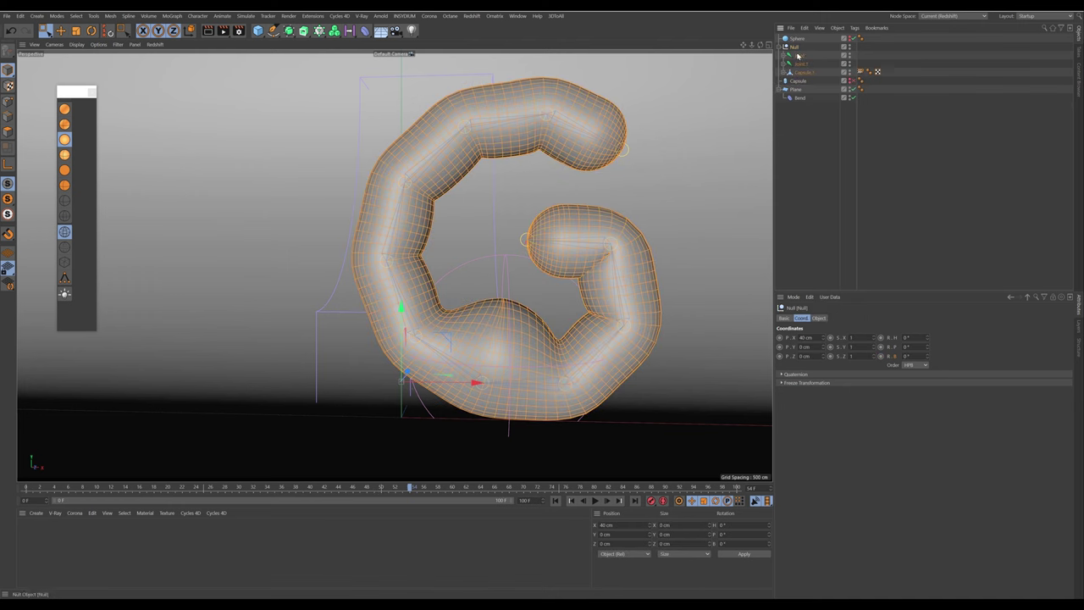
right_click(825, 339)
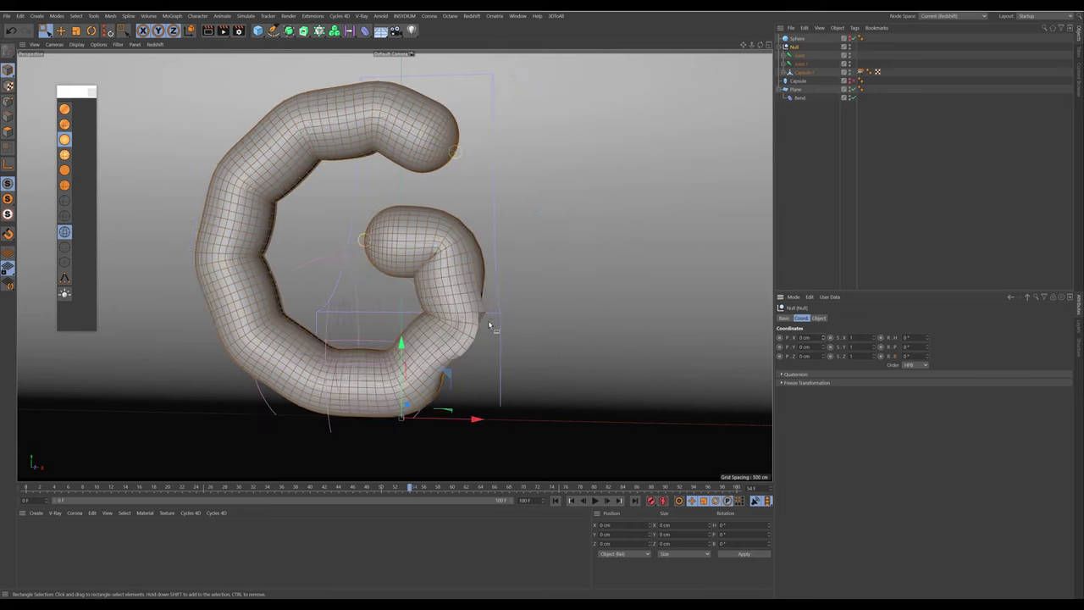
alt+middle_drag(499, 326, 556, 332)
key(ctrl+z)
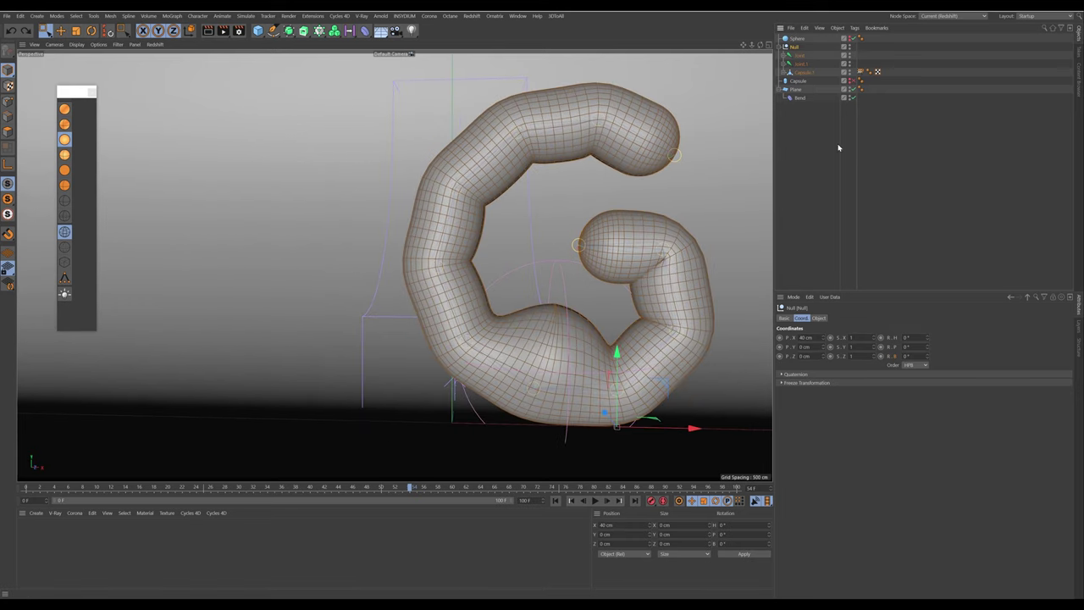
click(839, 150)
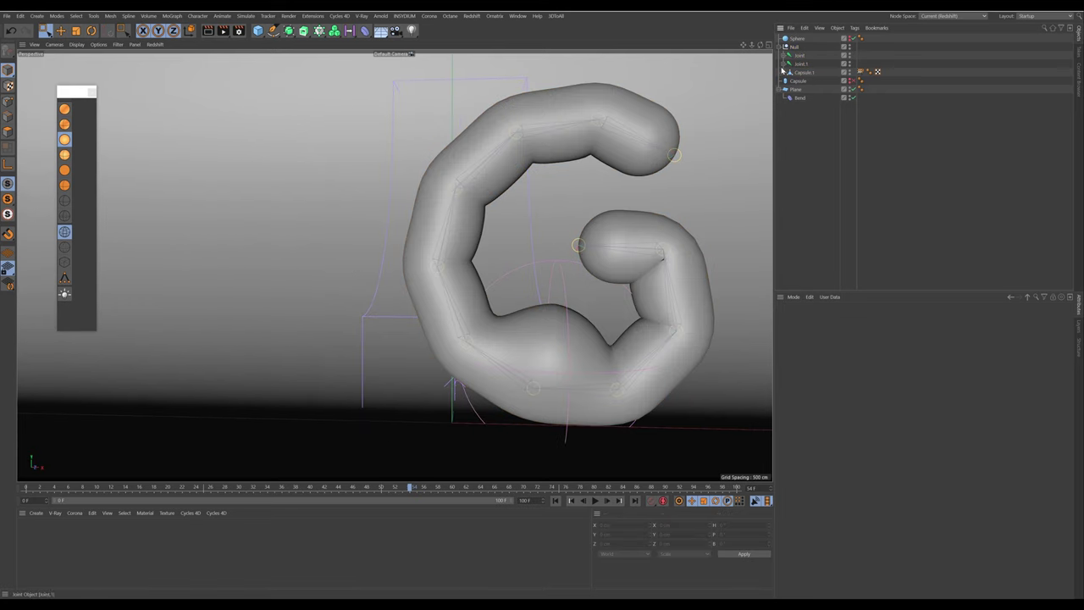
Tidy the deformer list under Capsule.1 and nest the Sphere under the Null
click(783, 73)
click(787, 99)
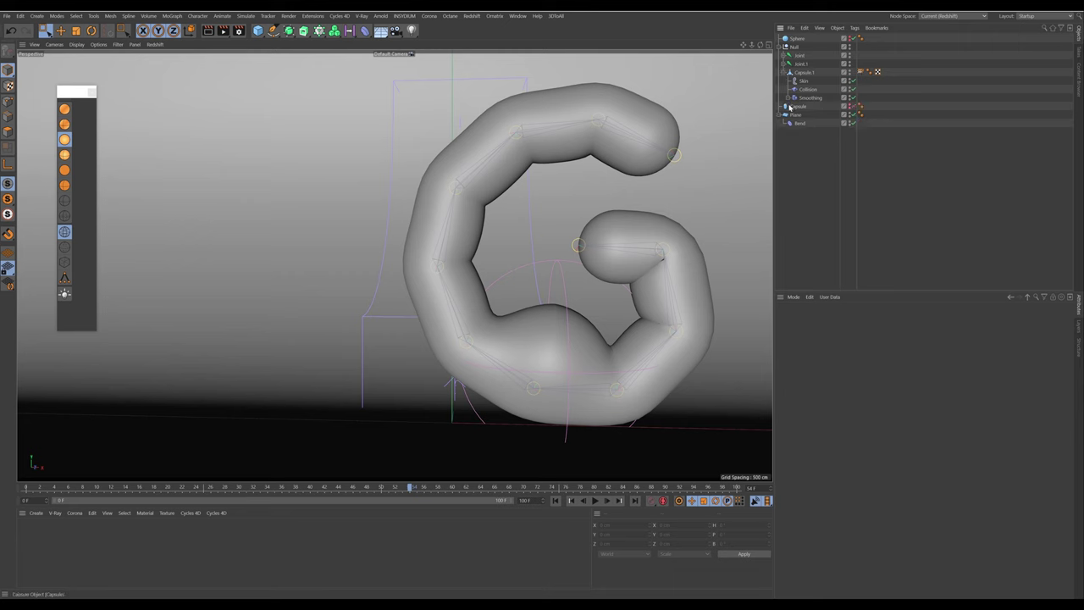
click(800, 40)
drag(800, 40, 807, 52)
Move the Null along X to about 14.4 cm to centre the G-shaped arm over the backdrop
click(795, 38)
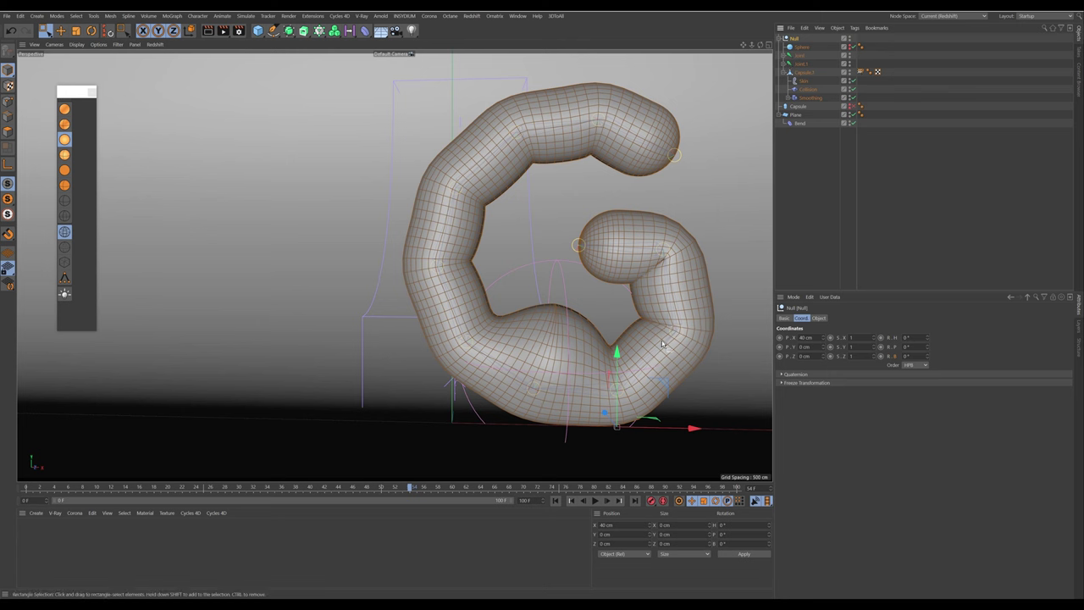
middle_click(696, 411)
middle_click(700, 414)
alt+right_drag(651, 399, 612, 382)
drag(689, 382, 625, 392)
middle_click(626, 392)
middle_click(329, 139)
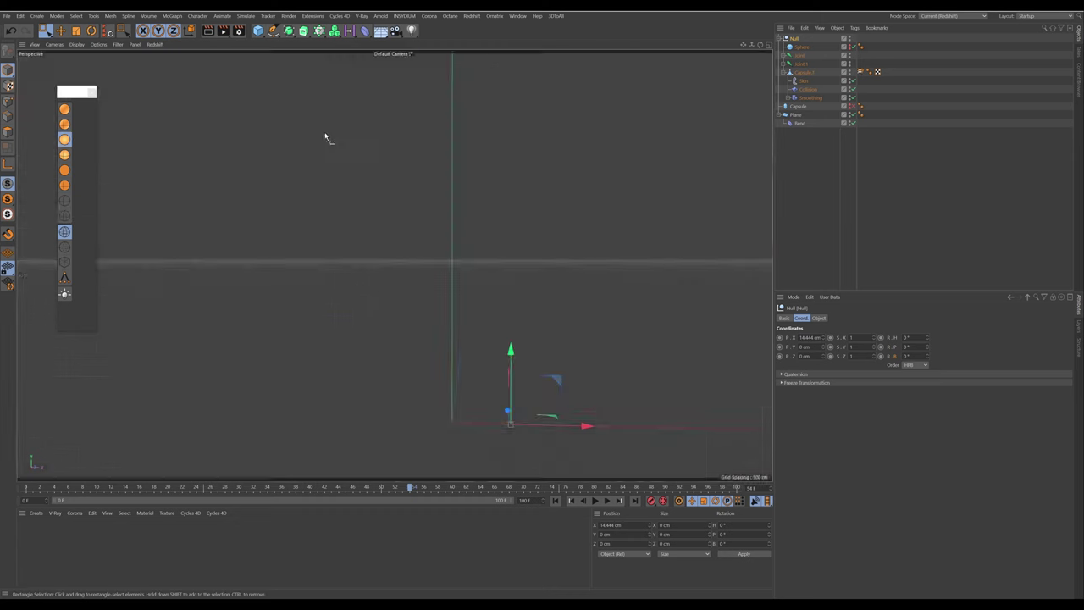
click(832, 215)
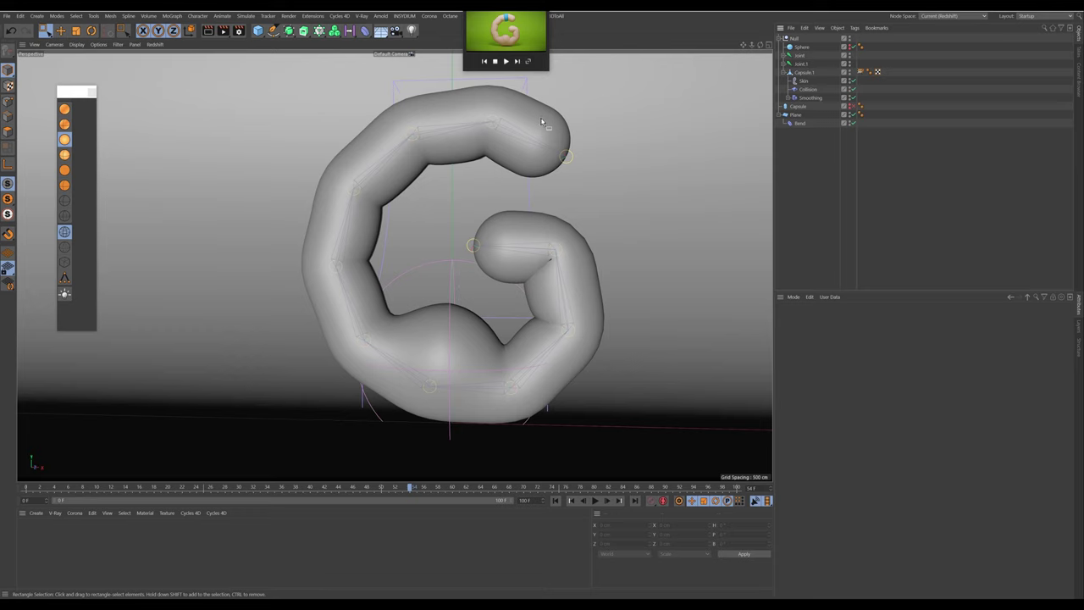
Switch to the media player, review the reference video G_Typo_001.mov, and minimise it
click(510, 32)
click(585, 208)
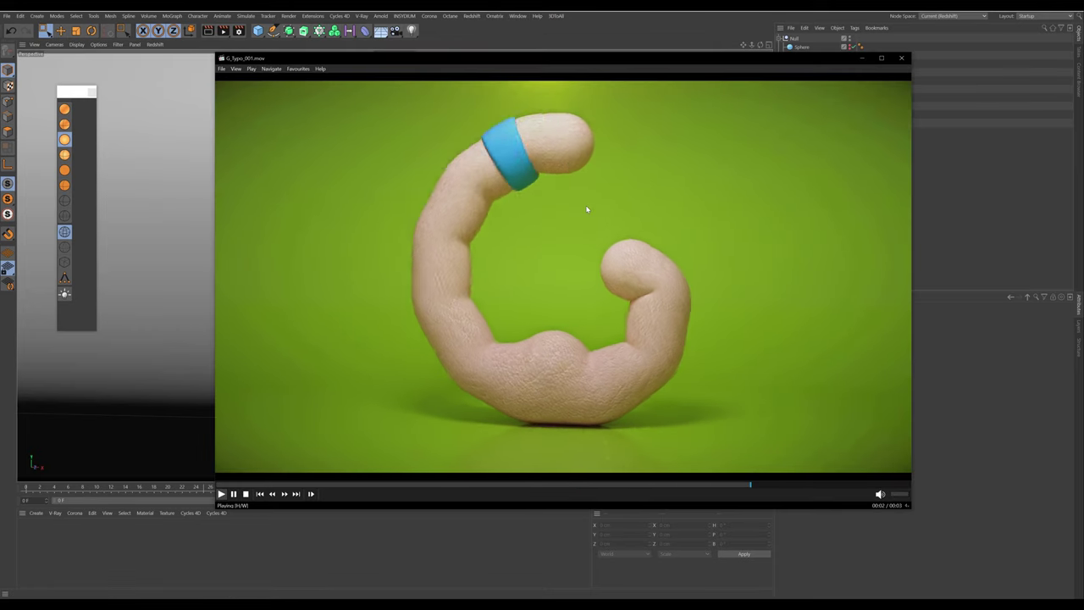
key(space)
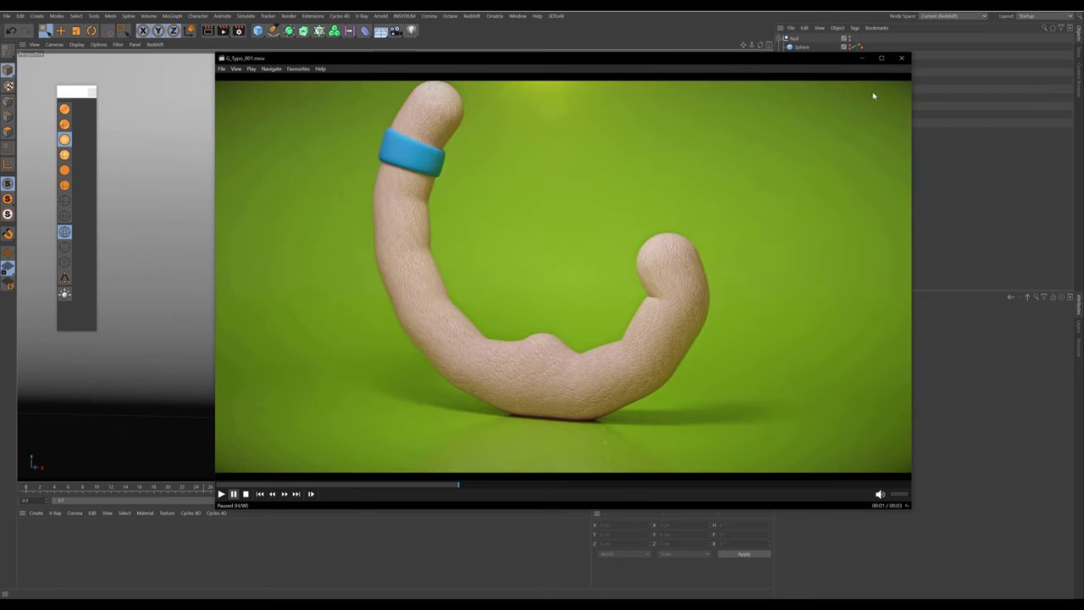
click(864, 58)
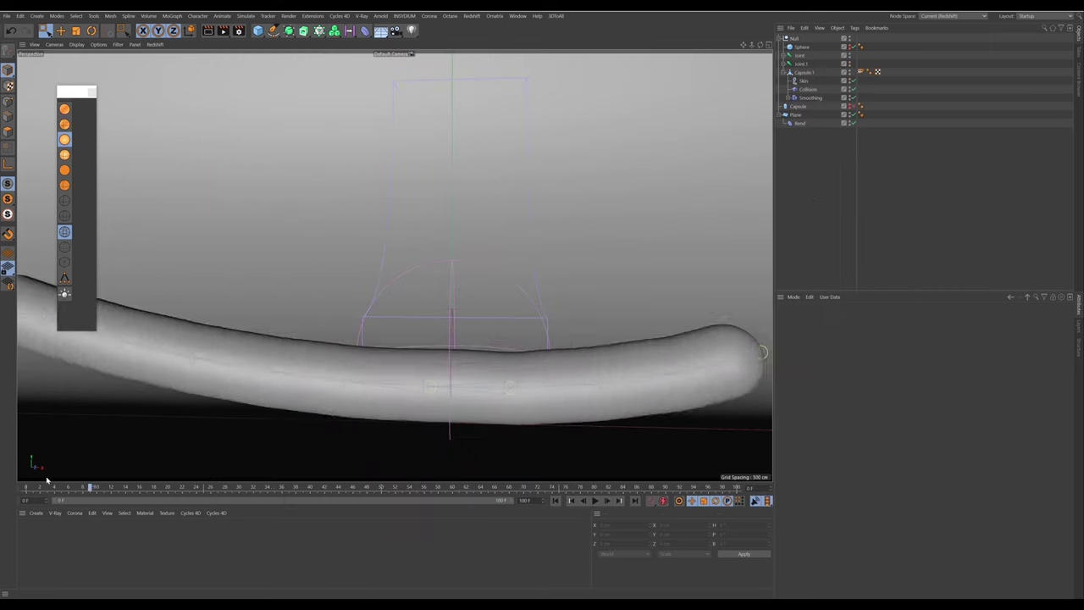
Add a Tube object for the wristband on the straight arm and orient it along the X axis
alt+drag(305, 373, 433, 275)
scroll(433, 277, up, 4)
click(390, 296)
alt+drag(325, 261, 334, 264)
click(258, 30)
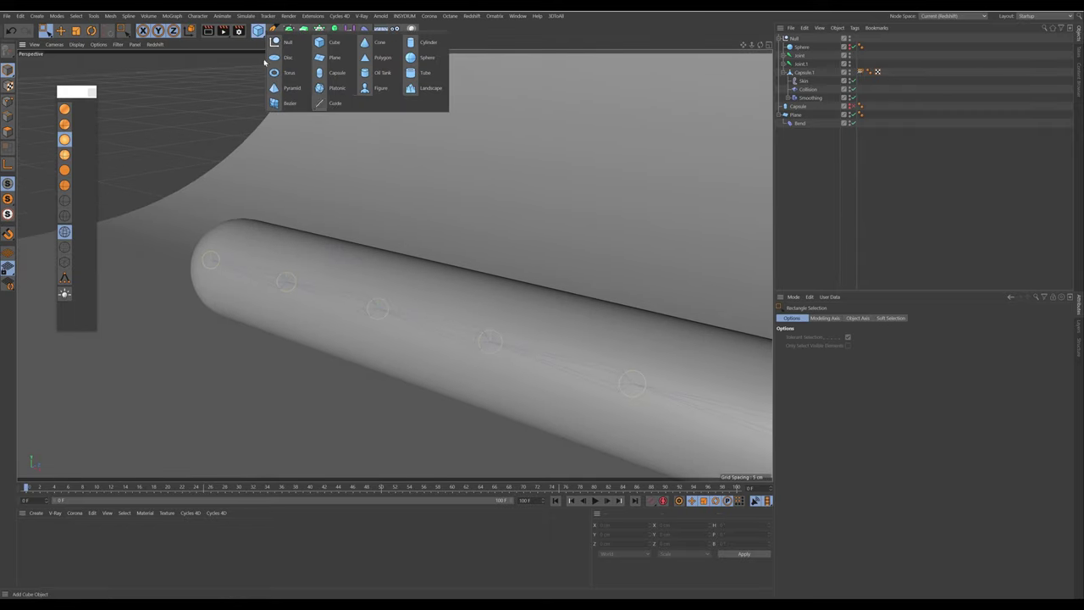
click(423, 74)
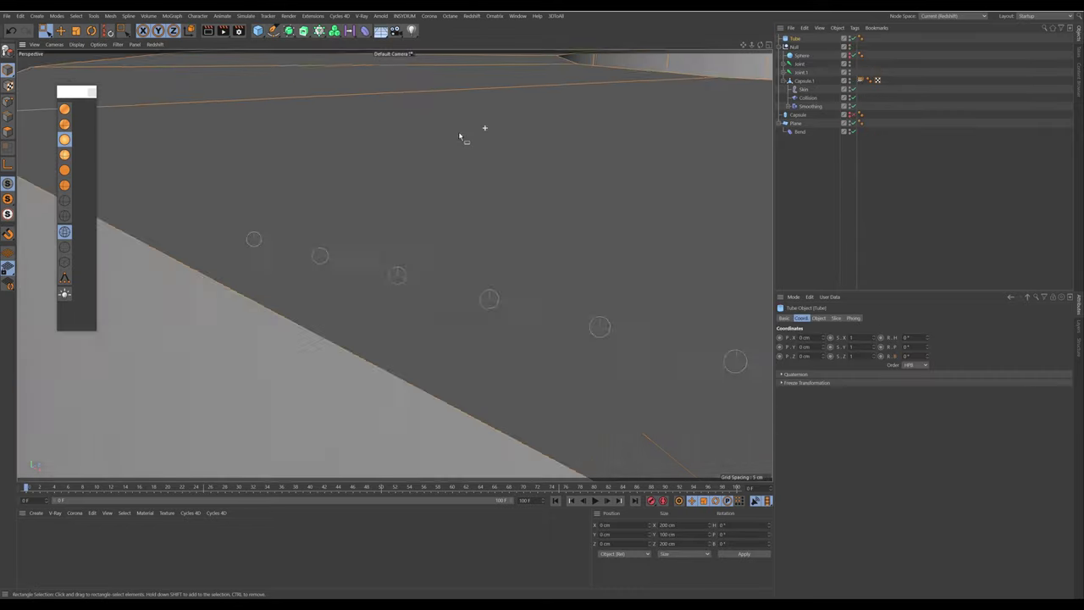
click(819, 319)
click(848, 394)
click(851, 405)
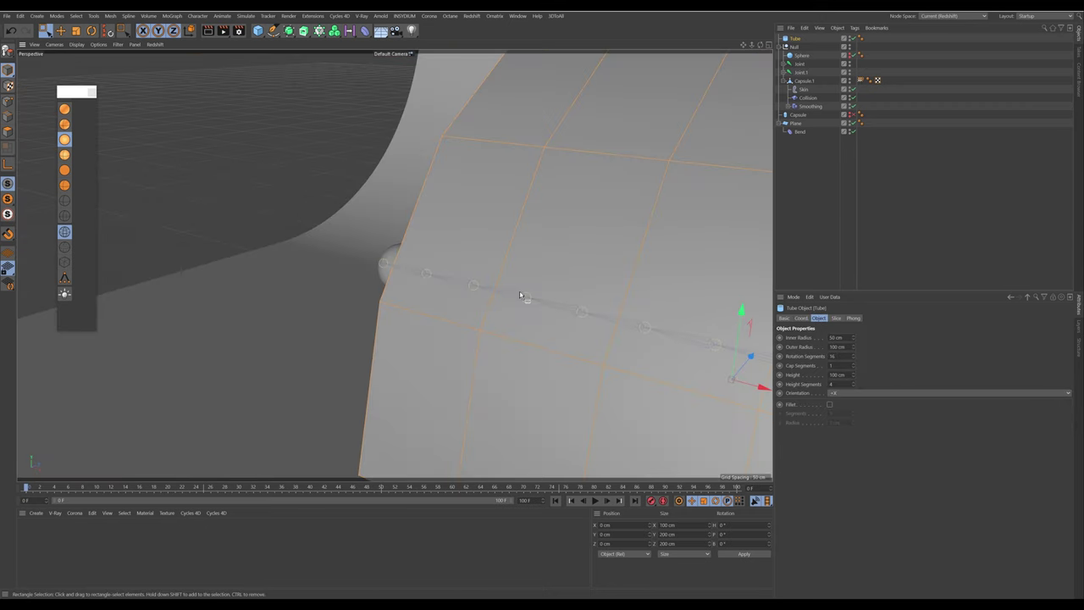
Set the Tube's Y position to 9 cm so it is centred on the capsule arm
middle_click(520, 296)
middle_click(358, 368)
scroll(439, 236, up, 5)
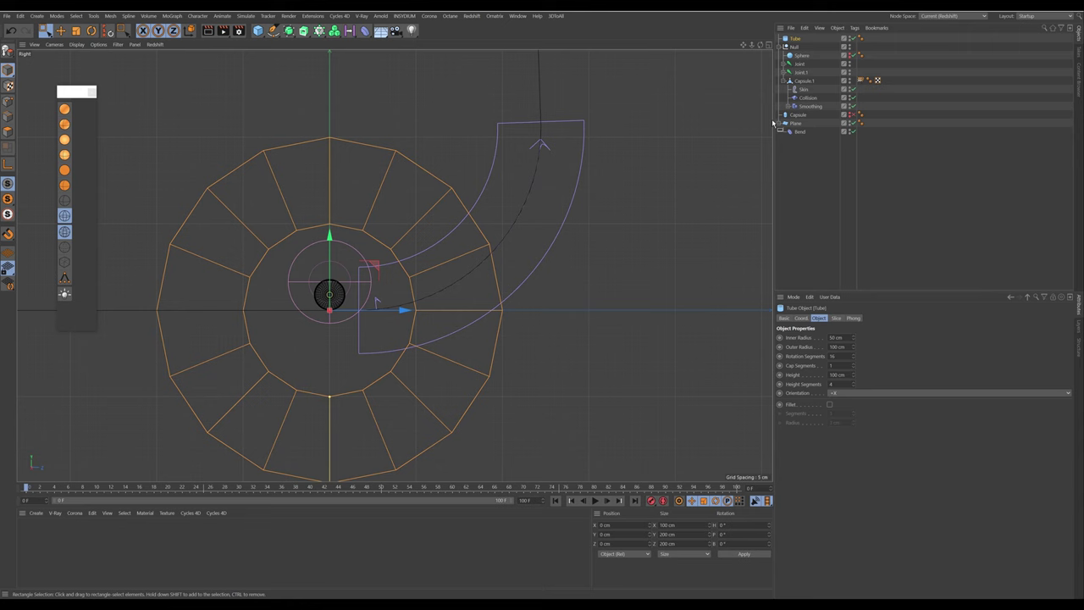
click(802, 318)
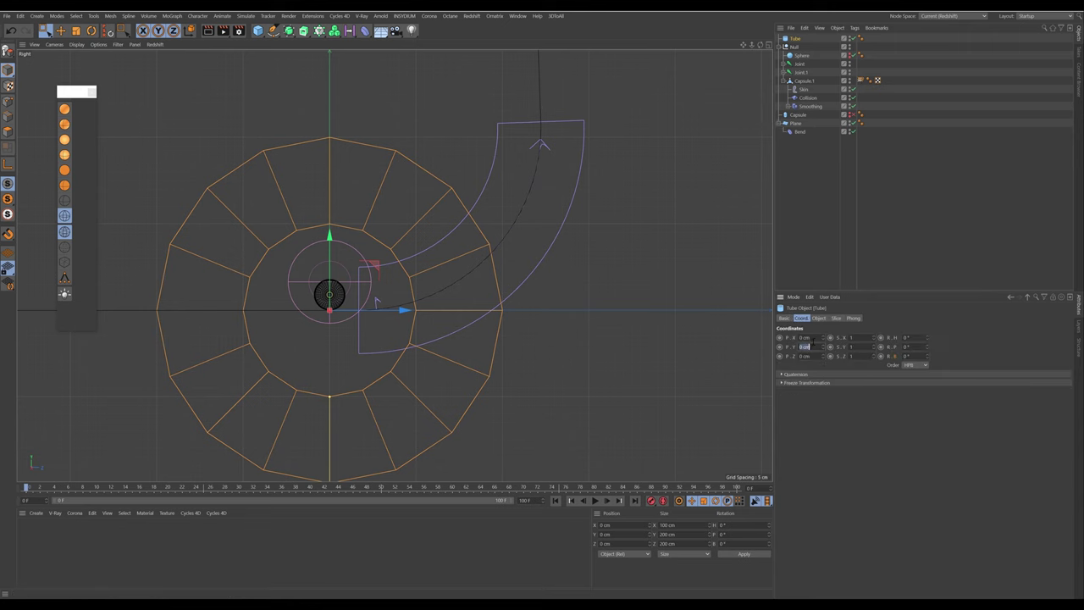
text(9)
key(Return)
Scale the Tube down uniformly to about 37 cm in diameter so its inner ring fits around the arm
scroll(430, 234, up, 5)
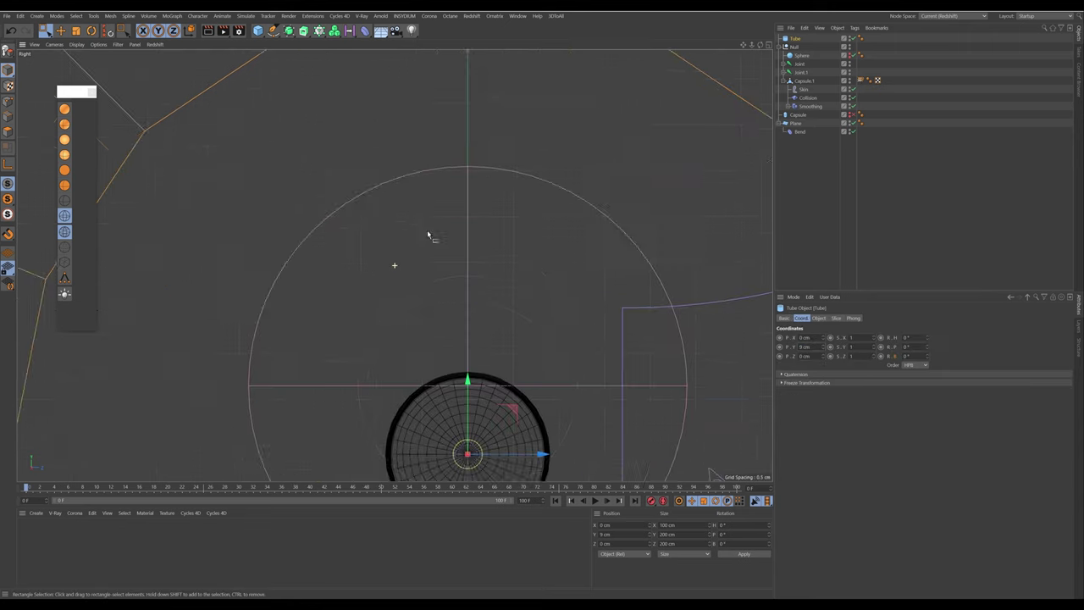
key(t)
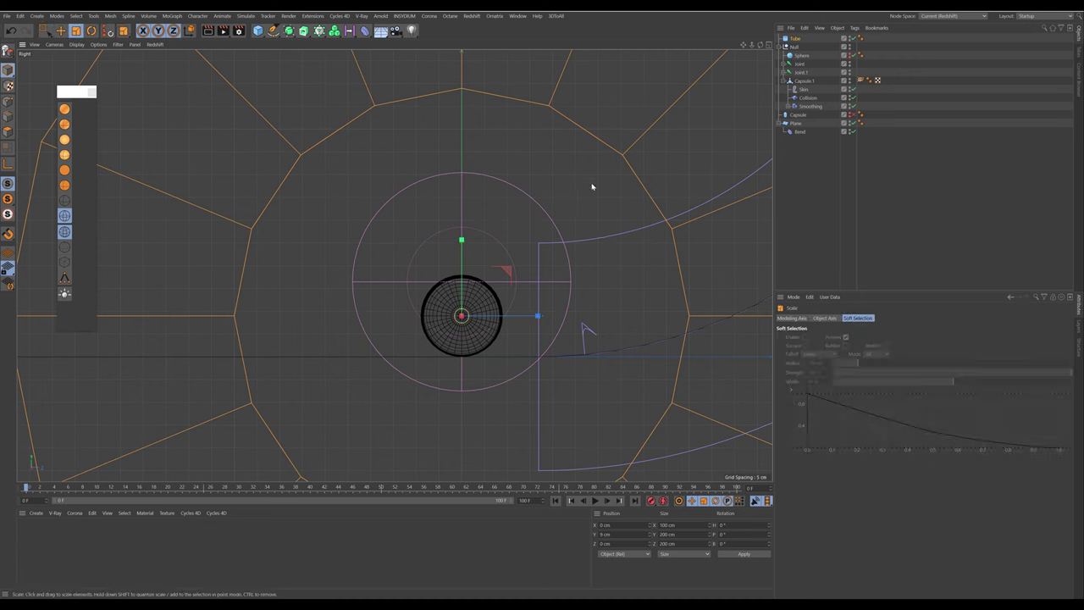
drag(662, 189, 580, 233)
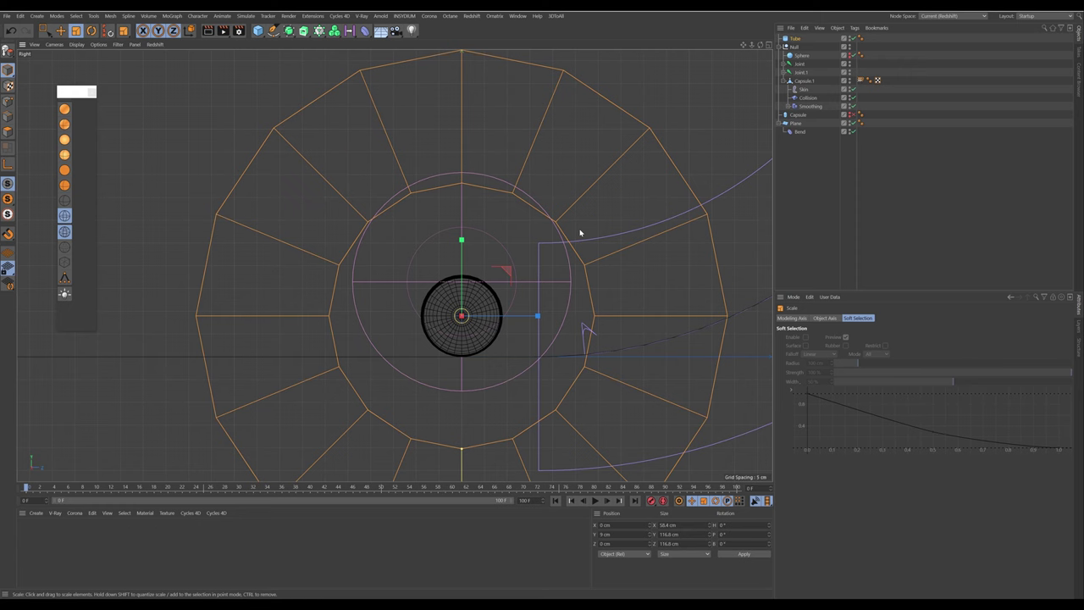
key(r)
key(e)
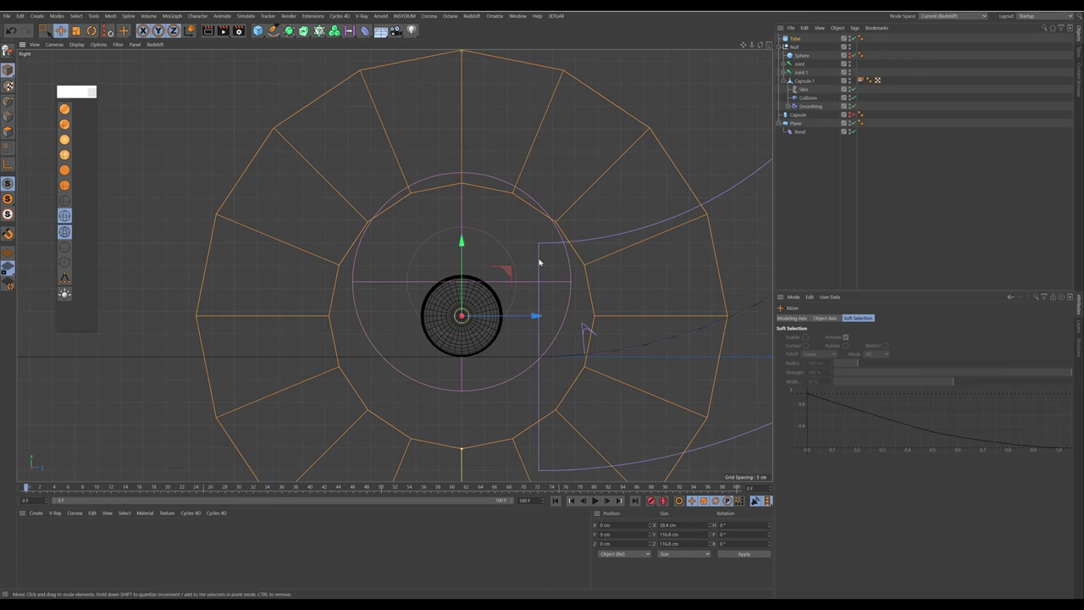
key(t)
drag(685, 222, 453, 283)
scroll(542, 327, up, 4)
alt+middle_drag(550, 327, 618, 310)
Reduce the Tube's outer radius to 10.532 cm to make a thin band around the arm
click(795, 39)
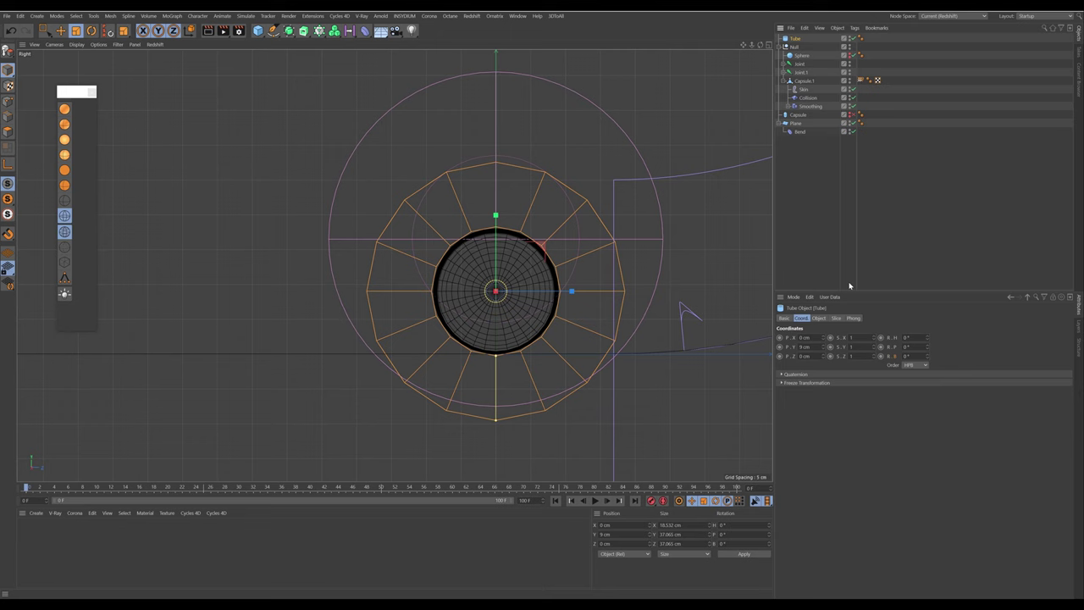
click(818, 318)
drag(853, 346, 853, 320)
scroll(574, 294, up, 6)
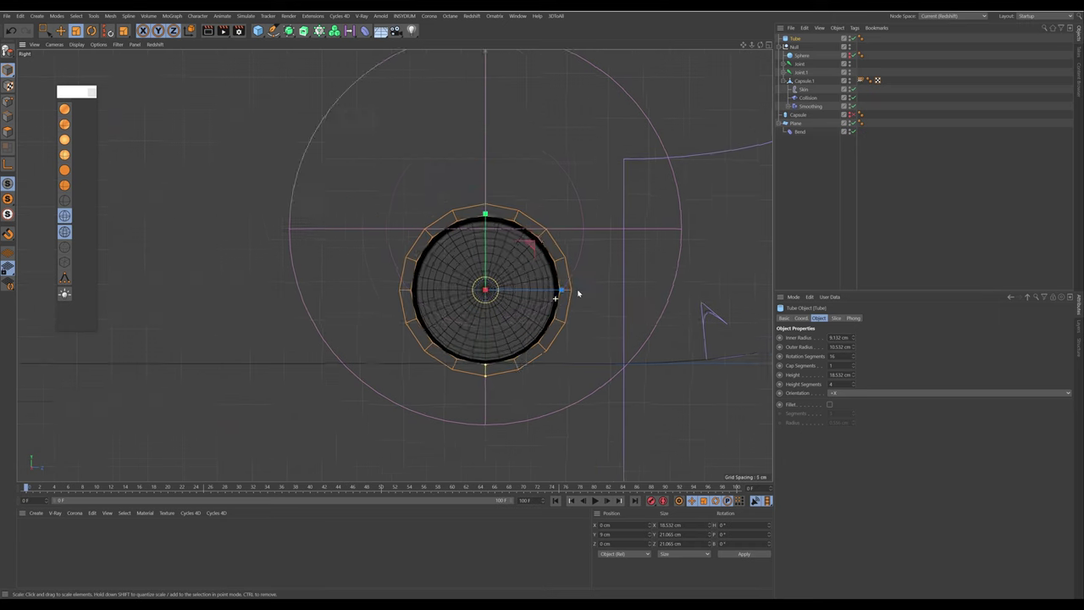
Move the Tube along X to about -103 cm, near the rounded end of the arm
middle_click(589, 262)
middle_click(298, 165)
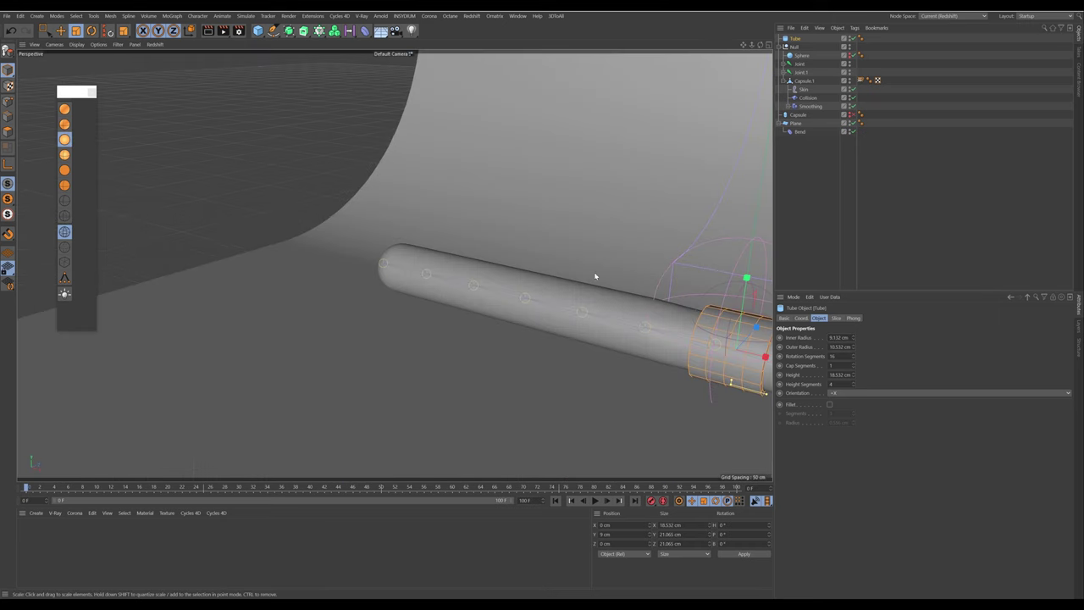
key(e)
drag(734, 347, 435, 271)
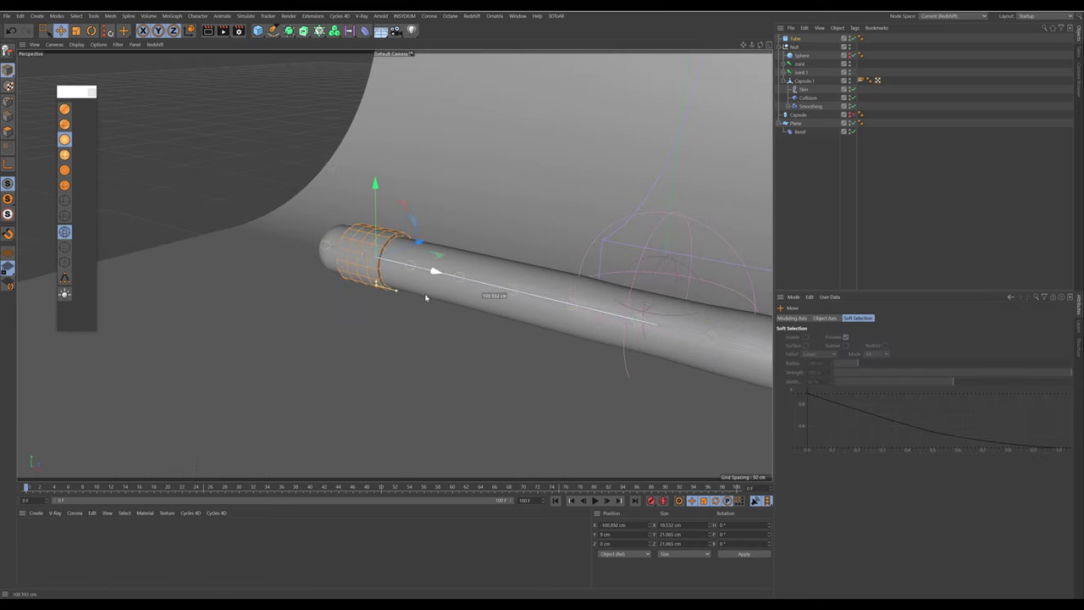
scroll(435, 271, up, 6)
alt+middle_drag(462, 282, 500, 286)
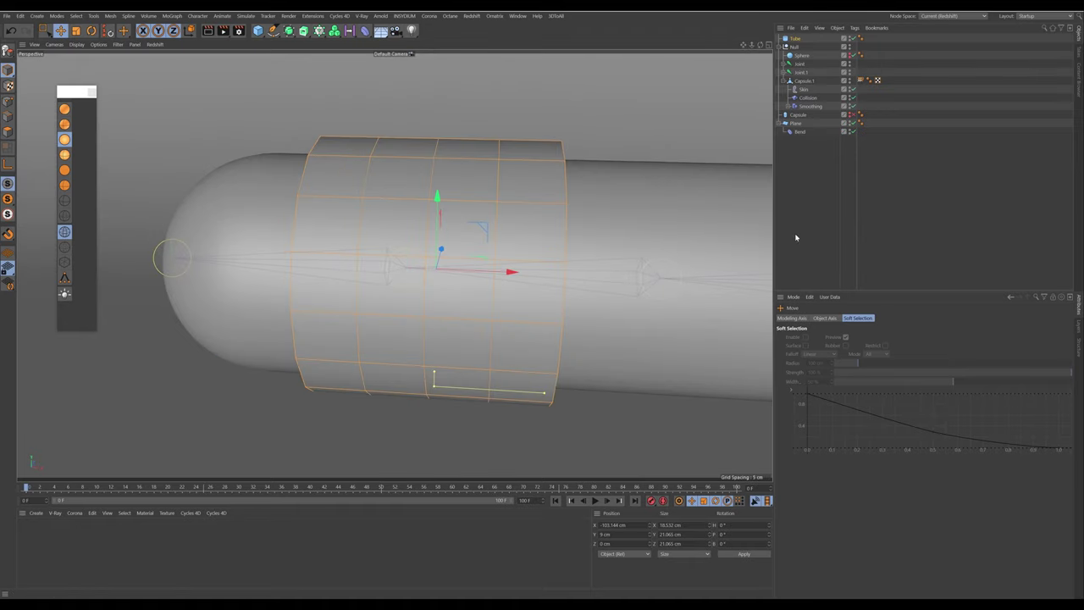
Reduce the Tube's height to 9.532 cm
click(795, 40)
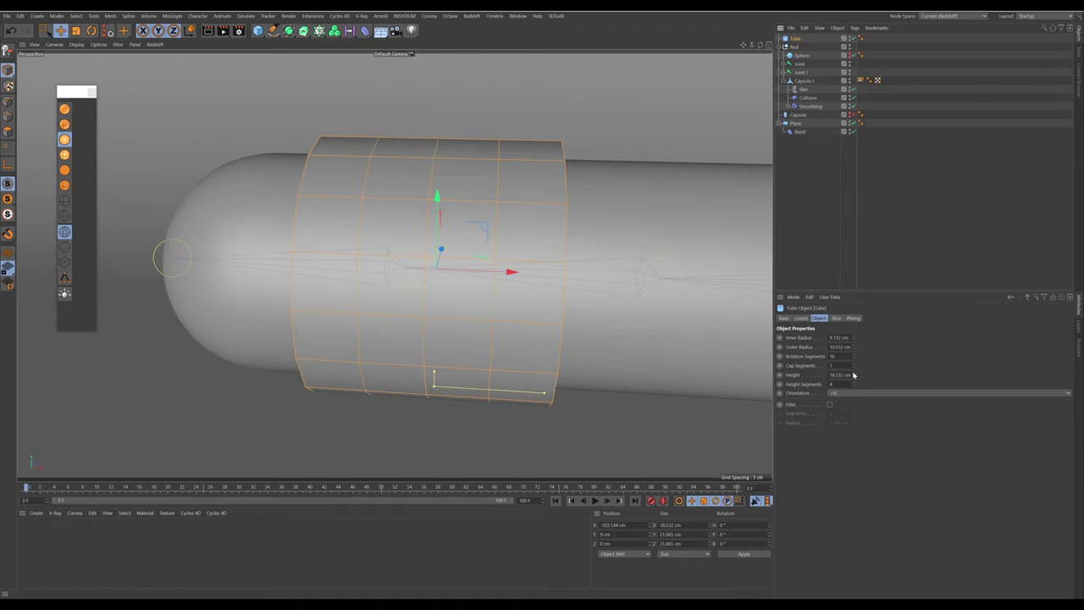
drag(854, 378, 854, 385)
alt+drag(551, 307, 441, 278)
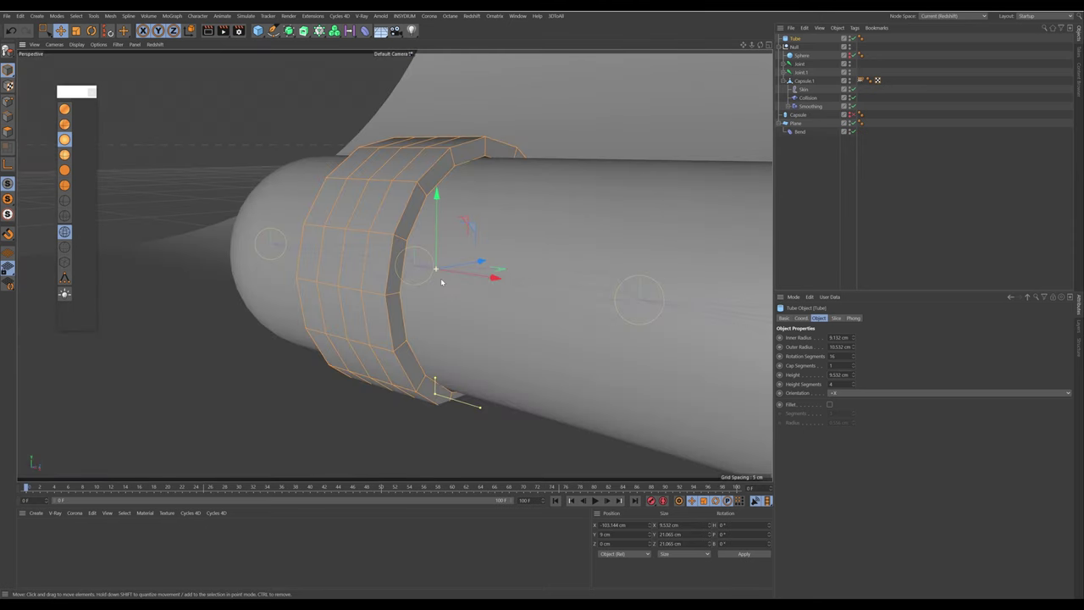
Enable the Tube's fillet with a 0.6 cm radius and set its rotation segments to 32
click(829, 405)
drag(854, 424, 854, 421)
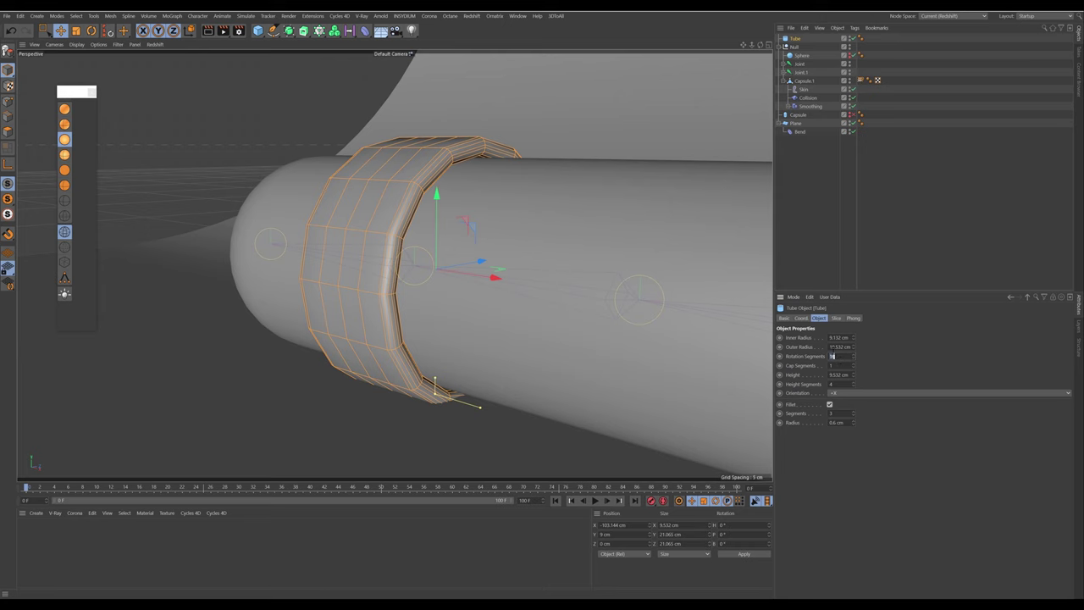
text(32)
key(Return)
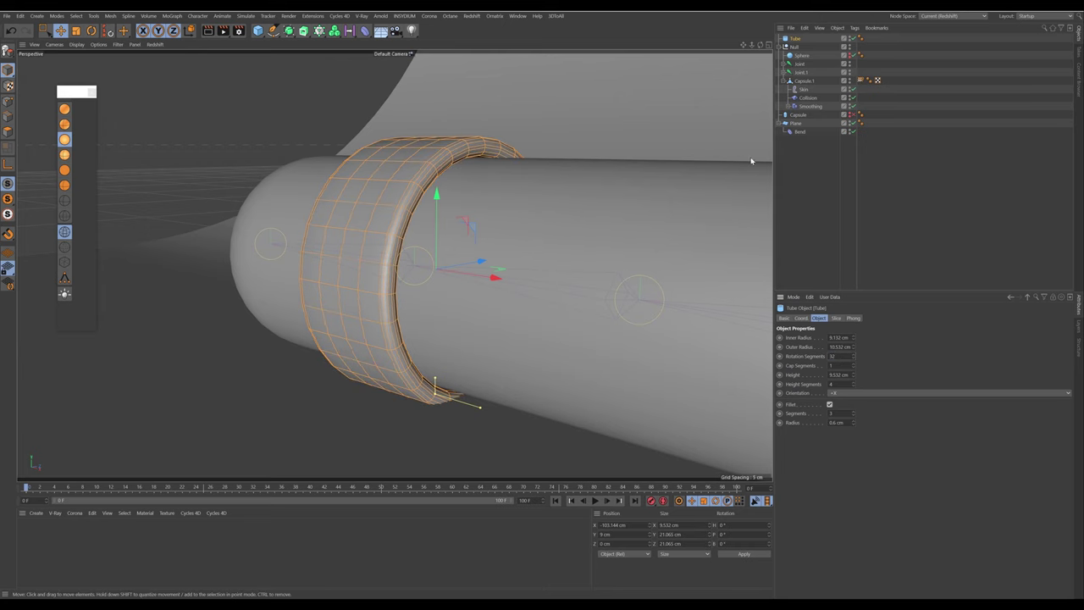
Refine the wristband by setting the Tube's outer radius to 10.332 cm and its height to 7.332 cm
mouse_move(526, 189)
alt+mouse_down()
mouse_move(553, 189)
mouse_move(534, 190)
alt+mouse_up()
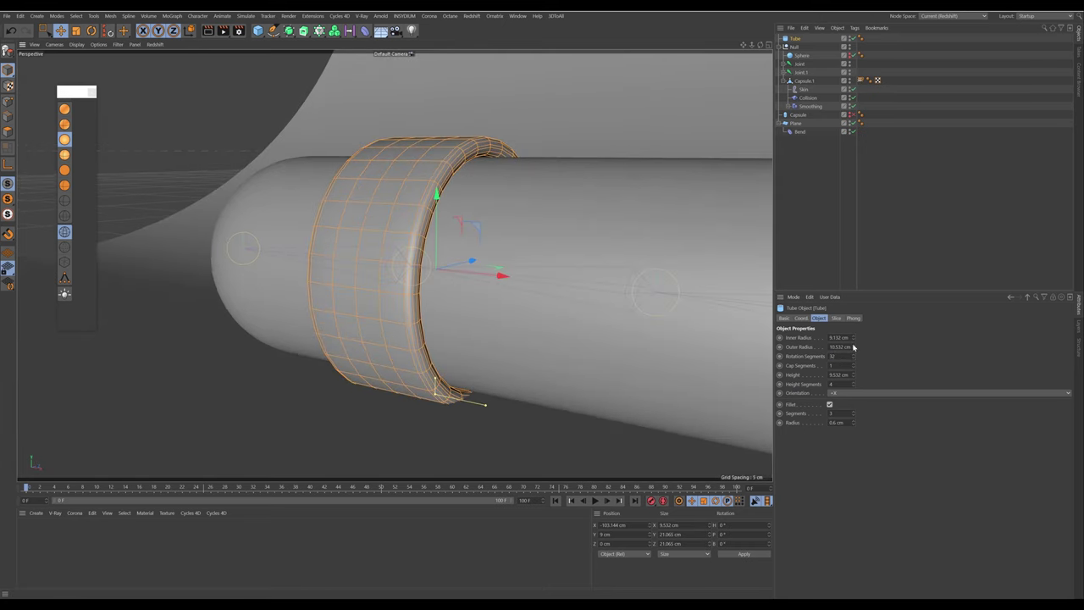
drag(854, 351, 854, 342)
alt+drag(474, 238, 518, 235)
drag(856, 377, 856, 387)
scroll(508, 274, down, 2)
alt+drag(535, 274, 501, 265)
alt+right_drag(529, 267, 489, 267)
alt+drag(488, 267, 567, 242)
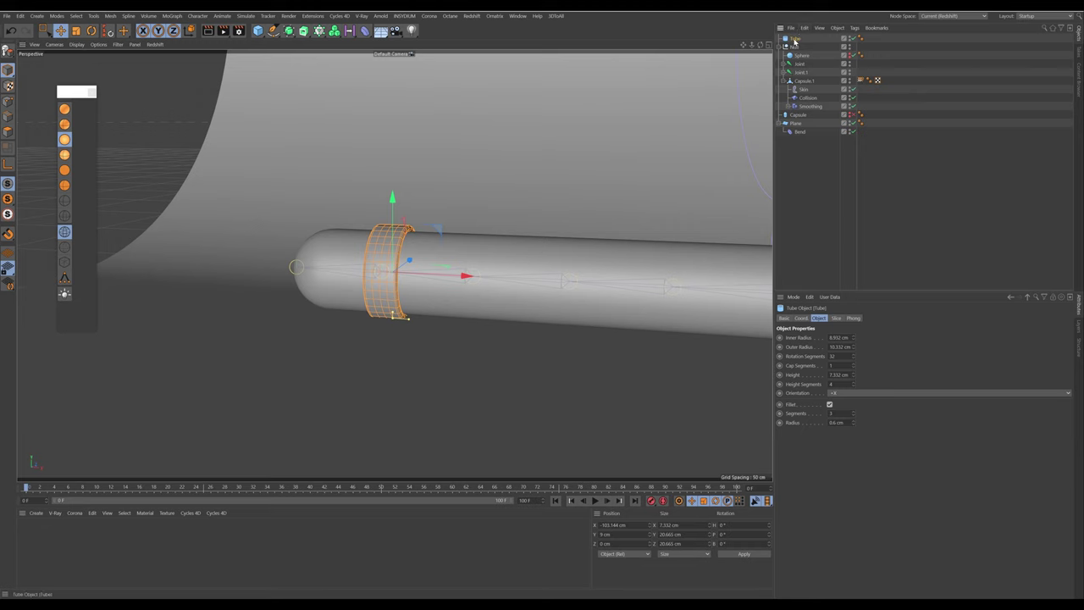
Convert the Tube to an editable polygon object and expand both joint chains under the Null
key(c)
click(783, 74)
click(783, 65)
click(798, 72)
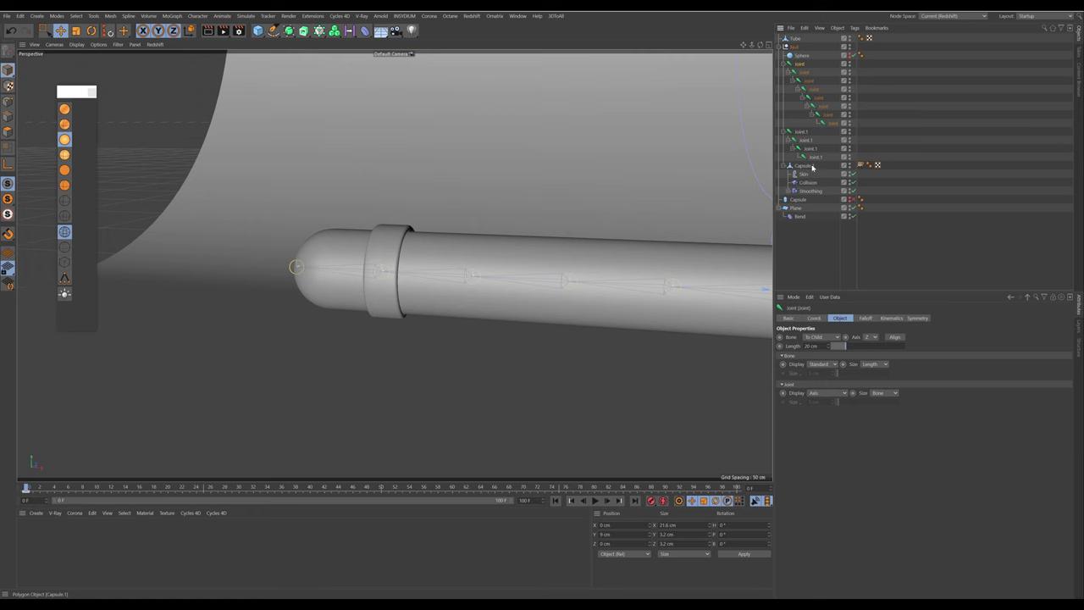
Rename the Capsule.1 object to Base_Mesh
click(809, 167)
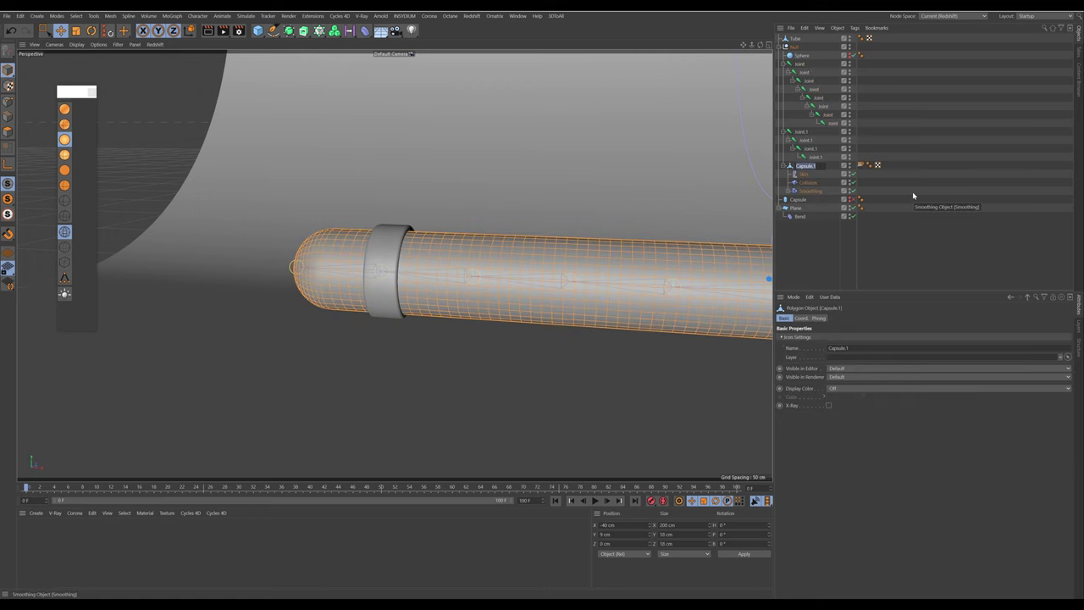
text(Body_Mesh)
key(Return)
Nest the Tube inside the Null, directly between the Sphere and the first joint chain
click(792, 39)
drag(793, 39, 800, 47)
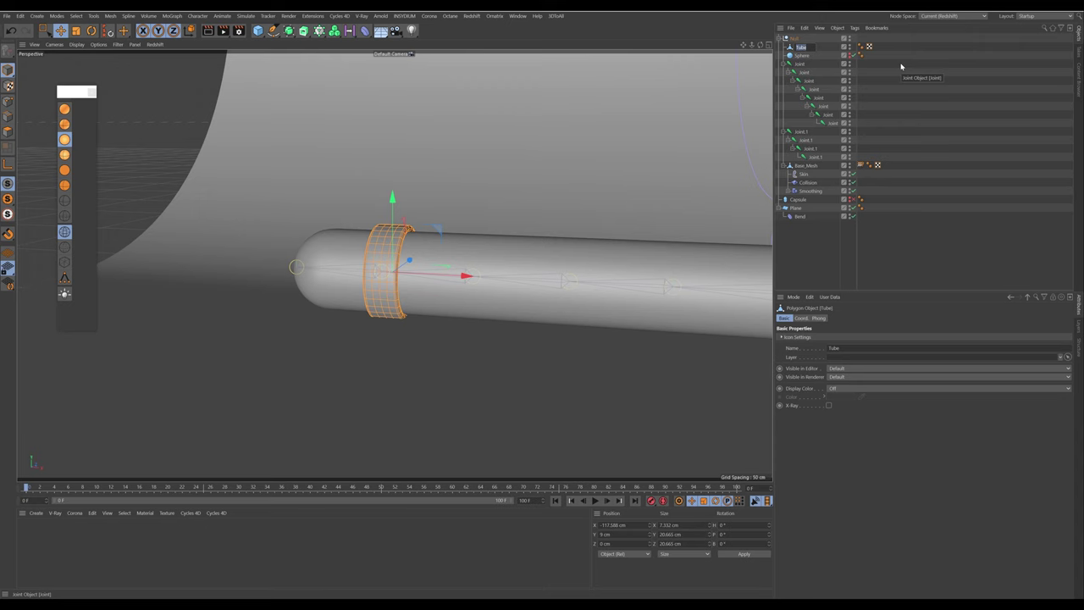
key(Return)
drag(800, 56, 811, 70)
Bind the Tube to all joints of the Joint chain using the default Heatmap bind options
click(801, 63)
shift+click(834, 123)
key(o)
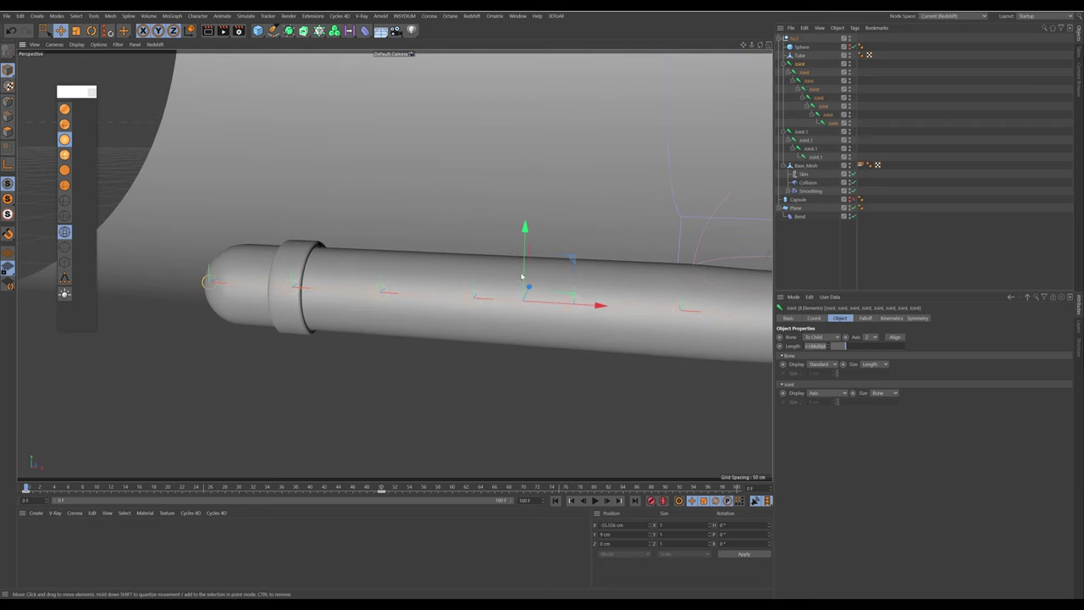
click(848, 123)
click(836, 123)
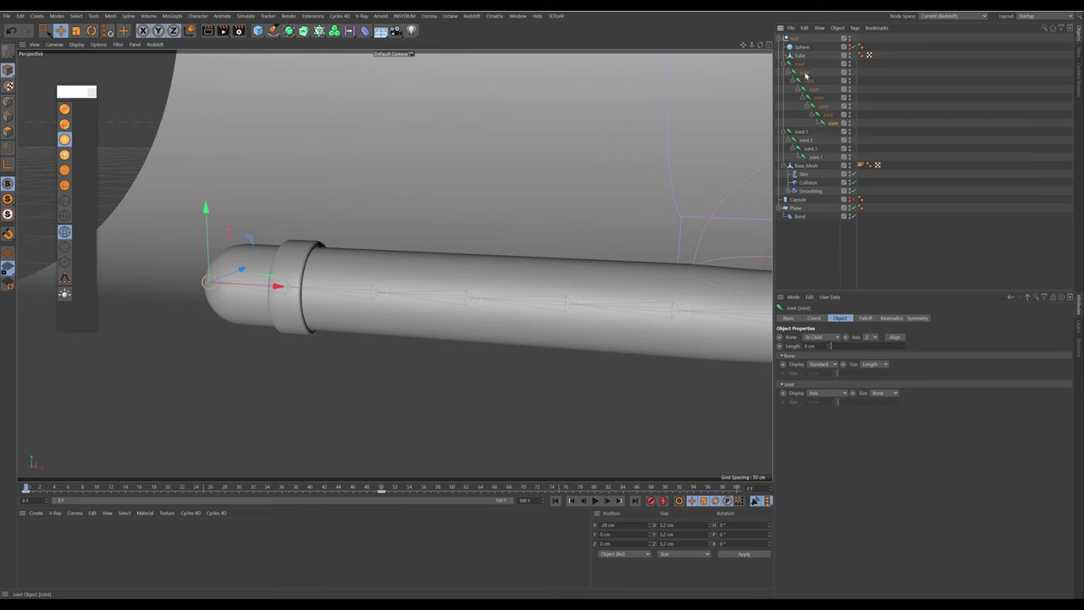
shift+click(800, 64)
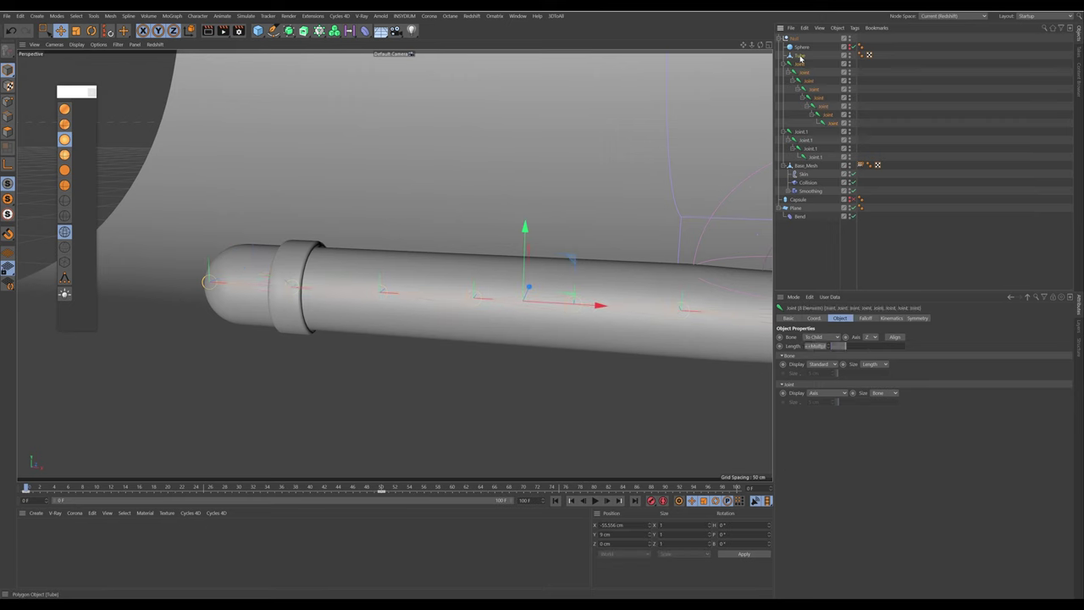
ctrl+click(800, 56)
click(224, 15)
mouse_move(249, 17)
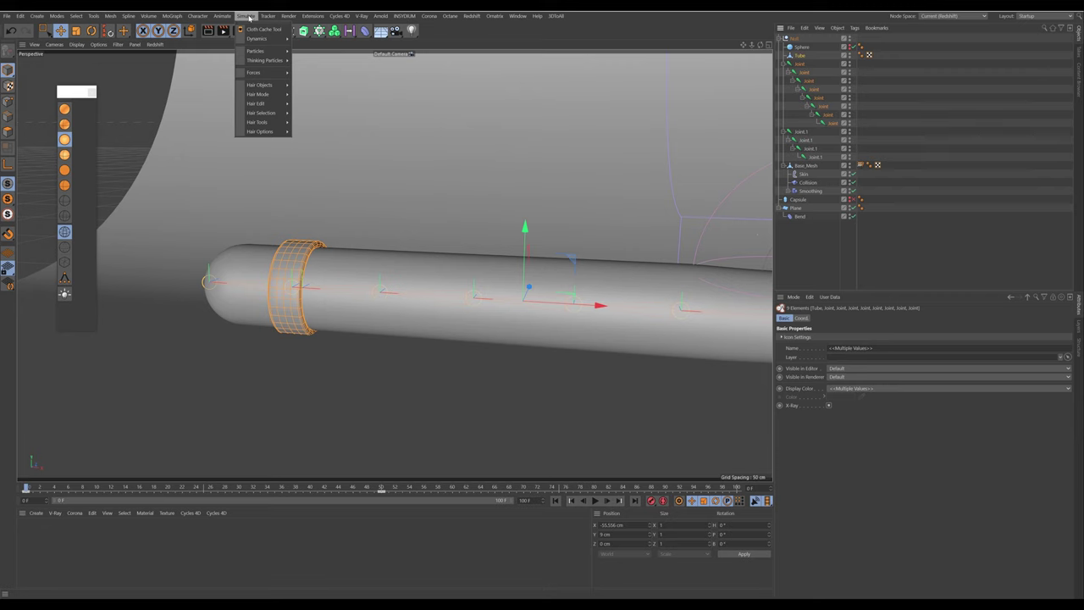
mouse_move(198, 16)
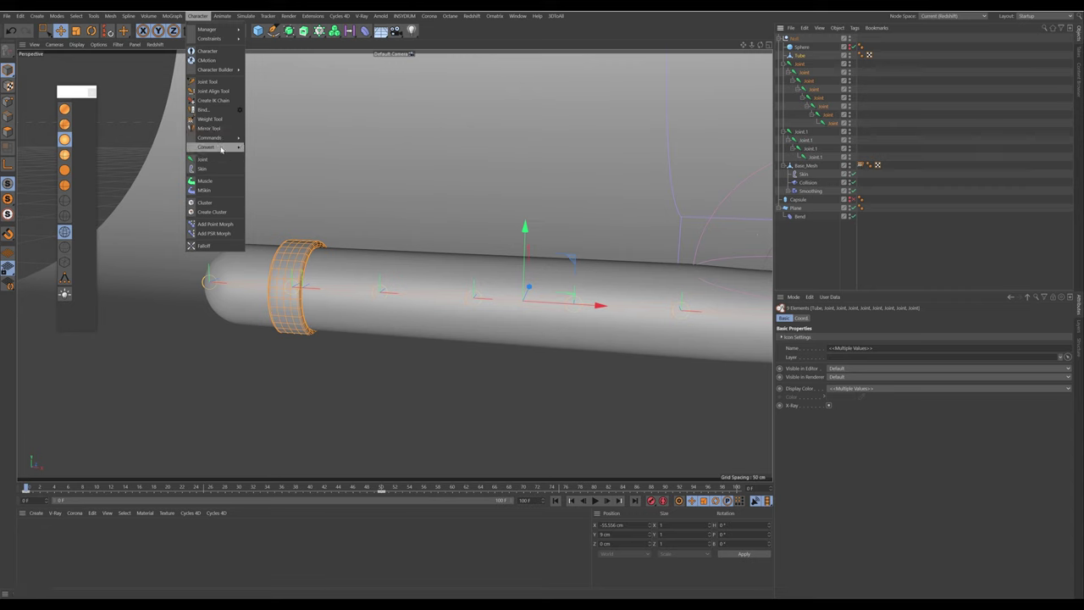
mouse_move(227, 138)
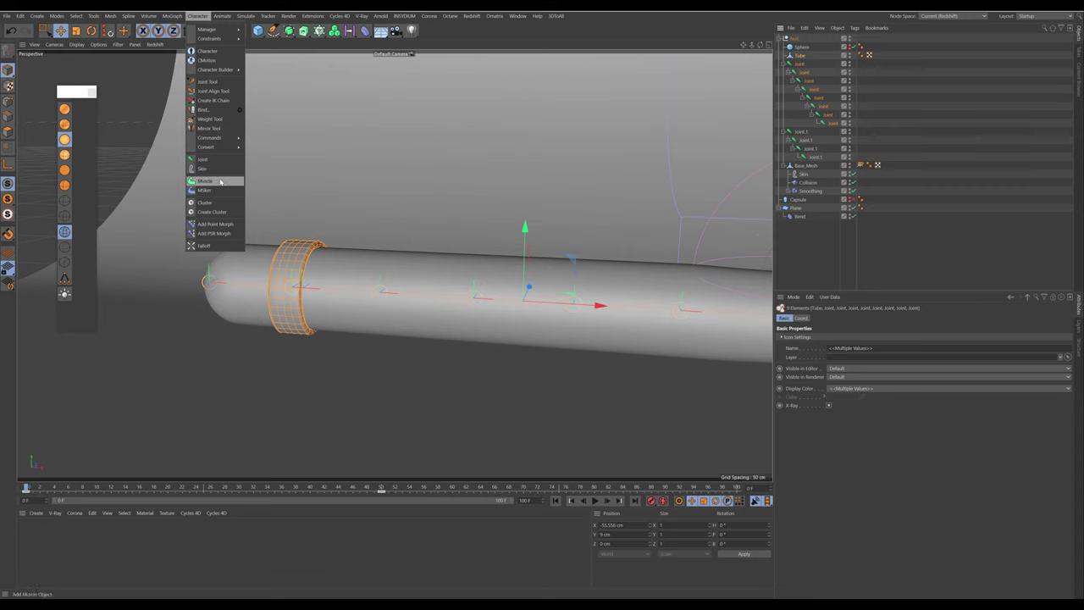
click(221, 113)
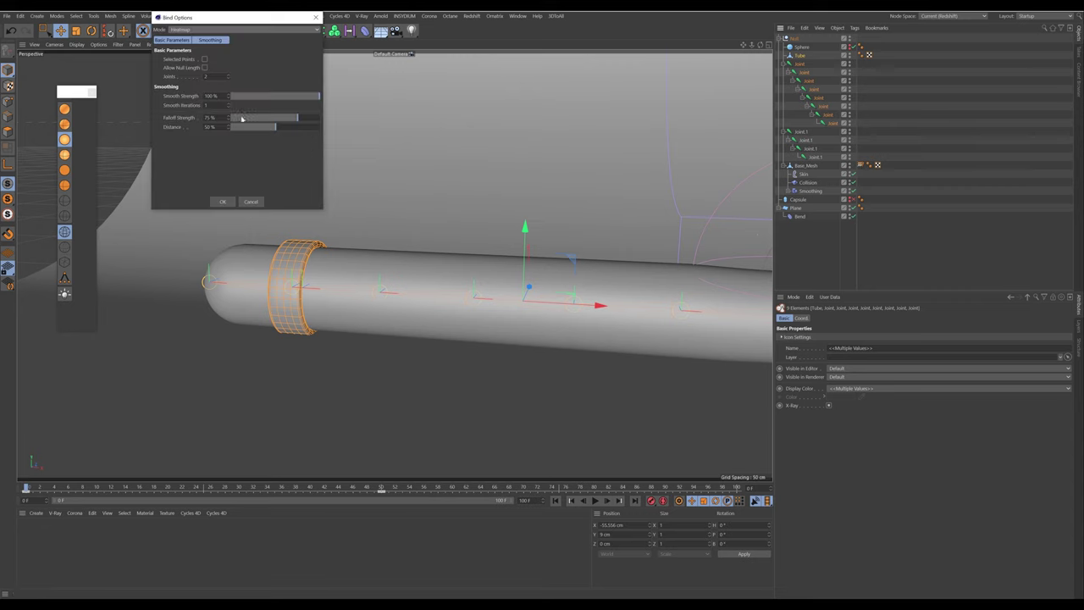
click(227, 205)
click(834, 243)
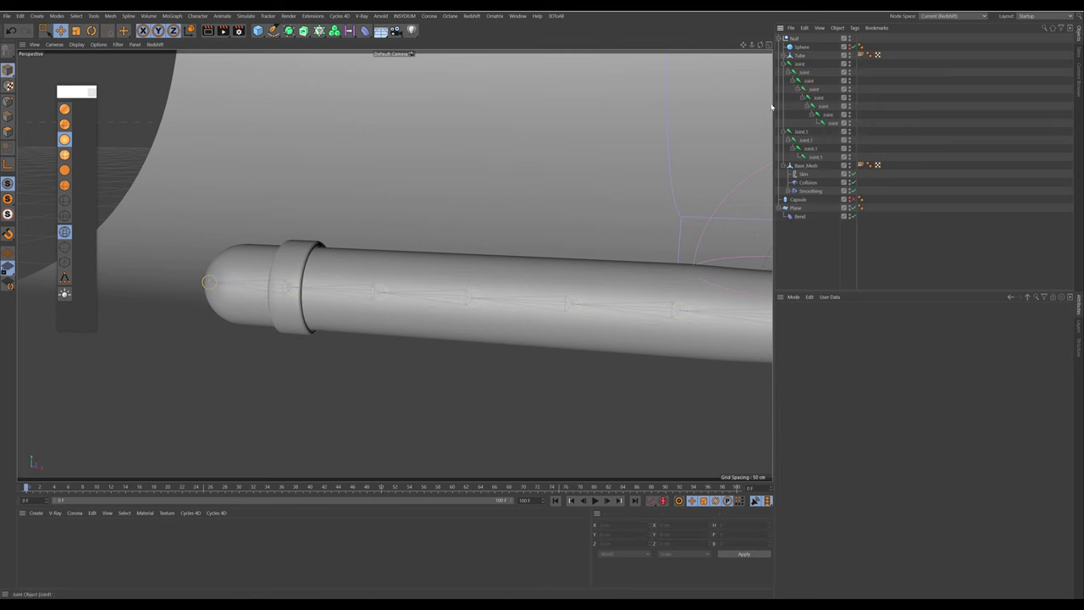
Scrub the animation to frame 46 and inspect how the wristband deforms on the curled arm
alt+right_drag(459, 169, 402, 179)
alt+middle_drag(521, 207, 394, 266)
alt+right_drag(394, 266, 332, 288)
drag(29, 493, 353, 491)
scroll(559, 169, up, 5)
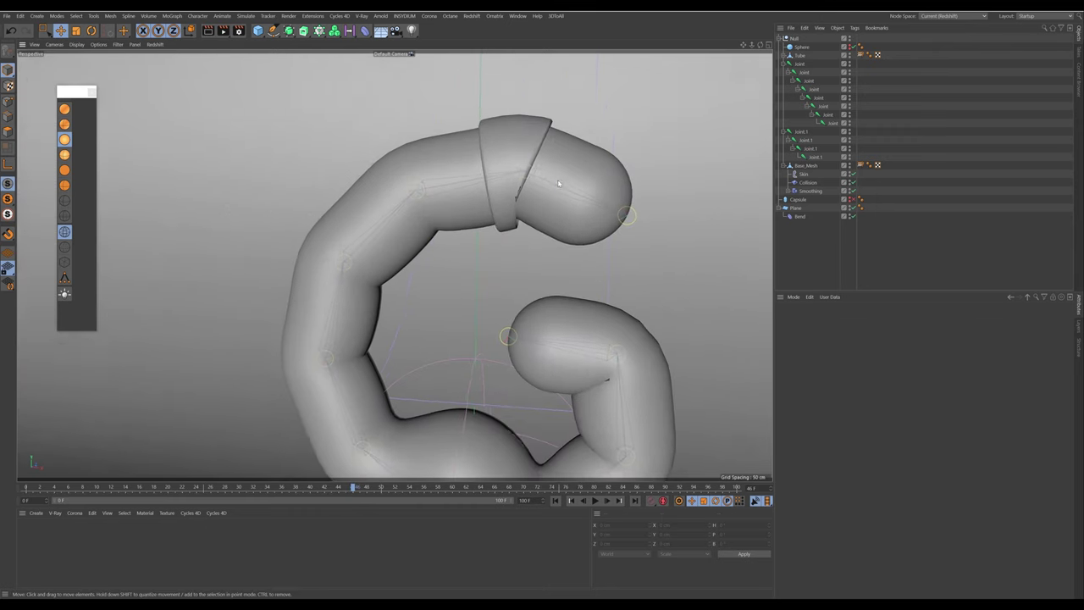
Open the Weight Manager for the Tube and place it clear of the wristband
click(800, 55)
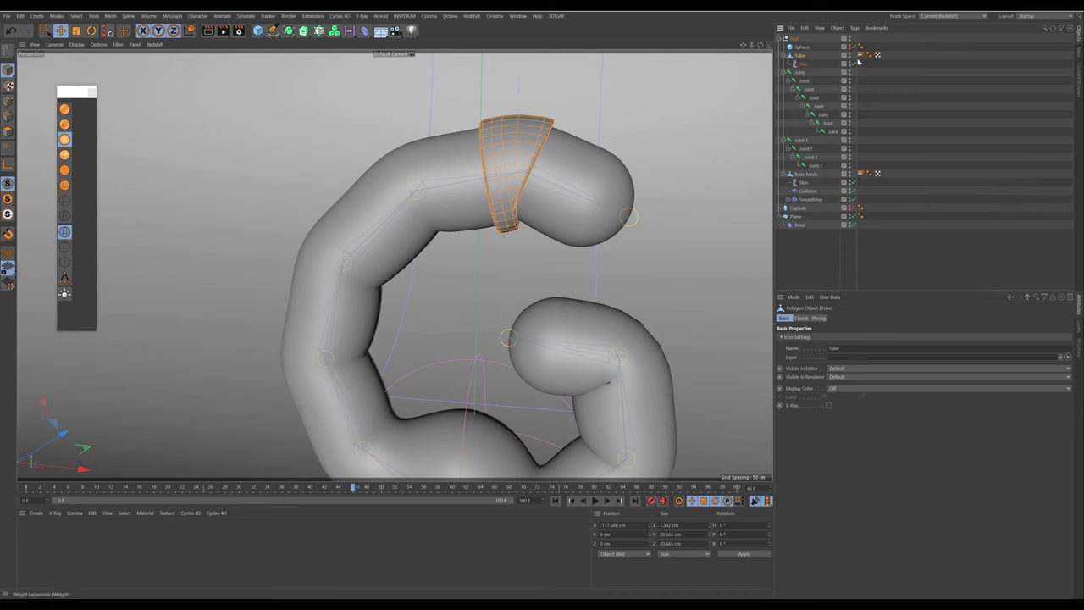
click(198, 15)
mouse_move(245, 16)
mouse_move(202, 18)
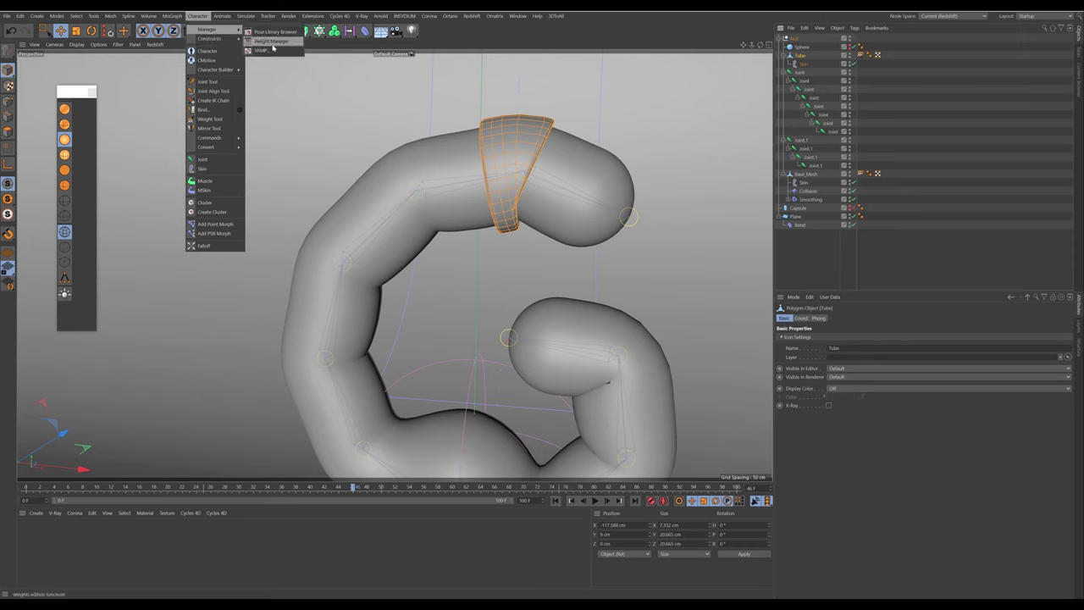
click(272, 42)
drag(356, 33, 858, 228)
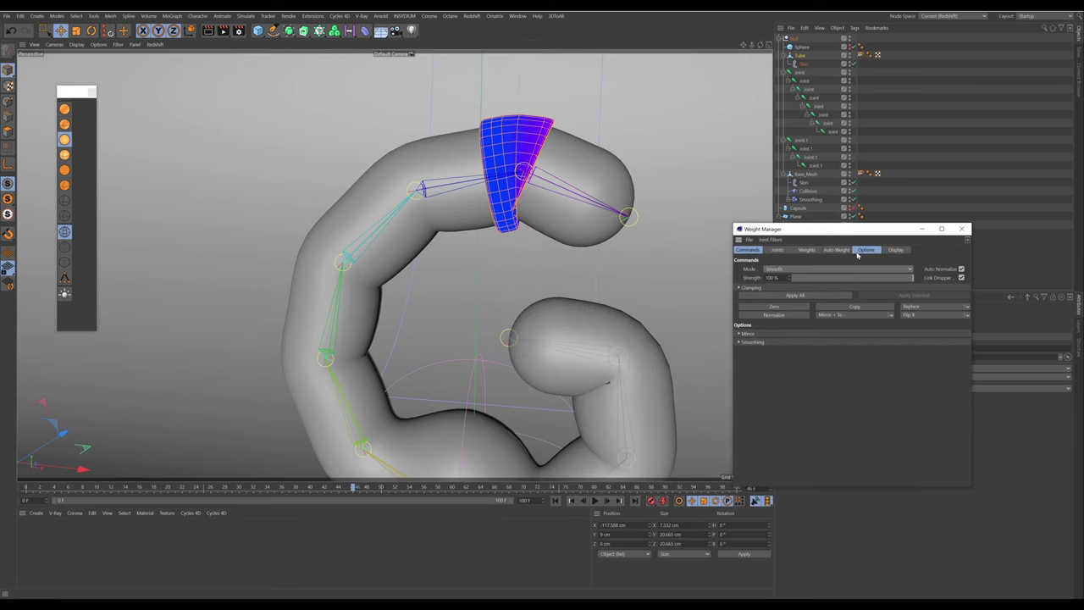
Smooth the Tube's joint weights at 100% strength repeatedly until the wristband is evenly shaped, and close the Weight Manager
click(798, 296)
click(798, 297)
click(797, 296)
click(797, 297)
click(798, 296)
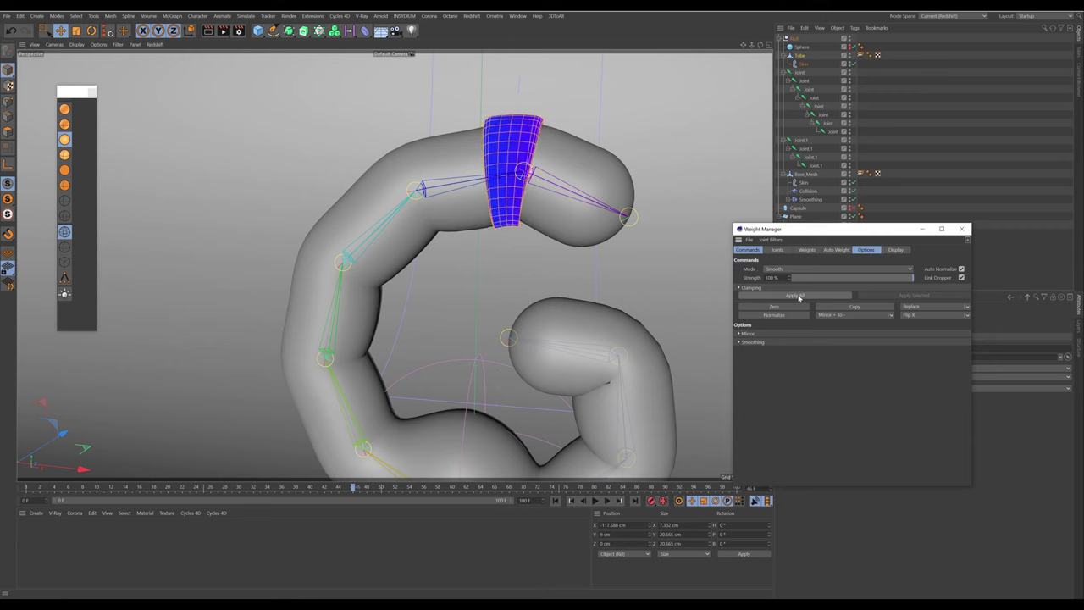
click(798, 296)
click(798, 297)
click(798, 297)
click(798, 296)
click(798, 296)
click(798, 296)
click(798, 297)
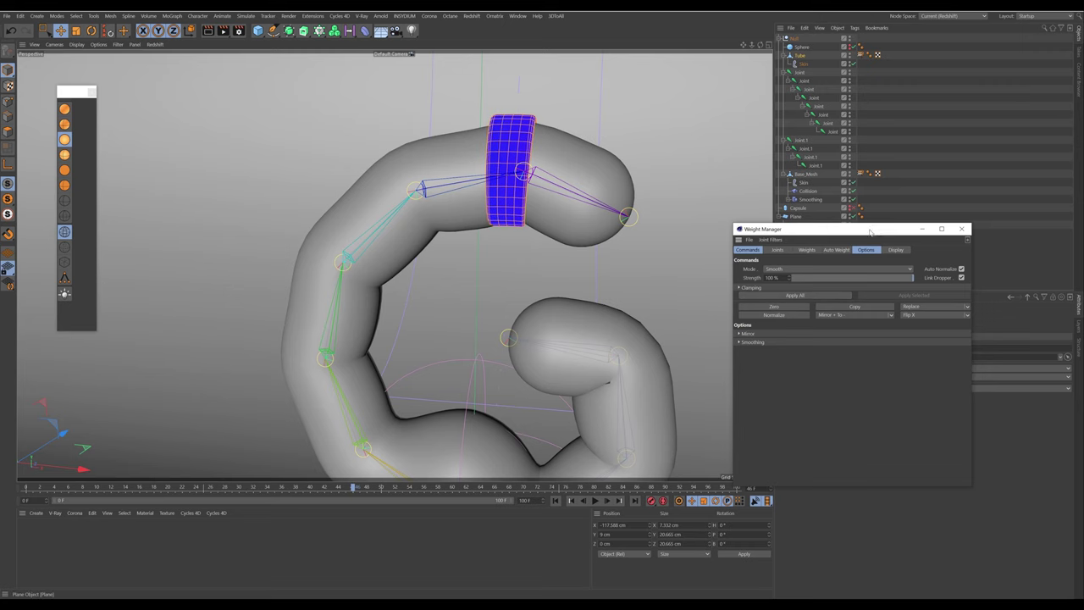
drag(872, 231, 866, 191)
click(956, 191)
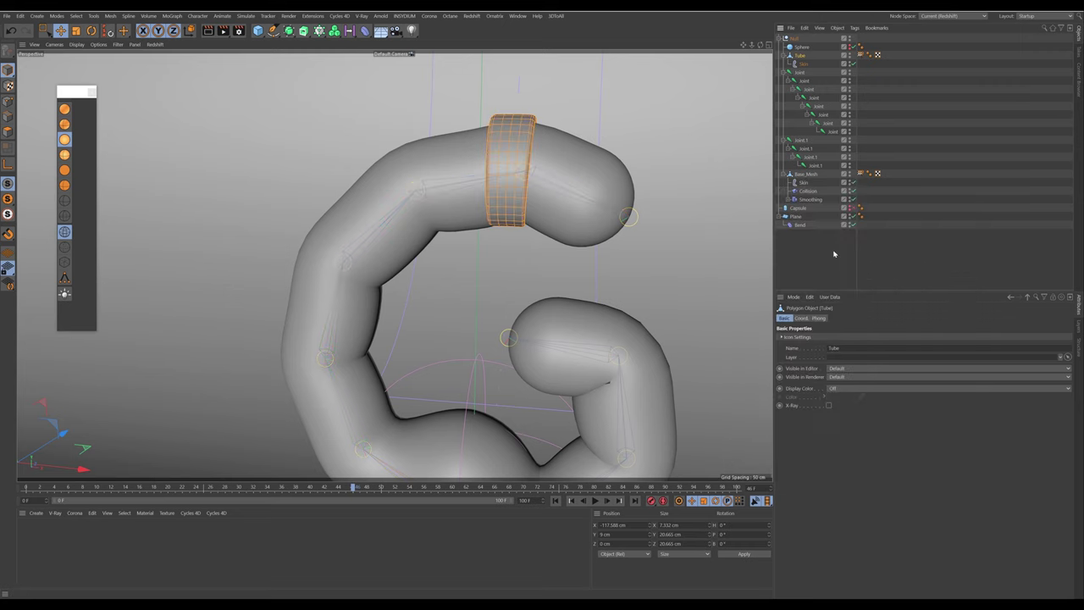
Deselect the Tube and scrub the animation to frame 55, inspecting the whole curled arm and its wristband
click(834, 253)
scroll(593, 242, down, 5)
alt+middle_drag(563, 225, 518, 215)
alt+drag(519, 215, 501, 206)
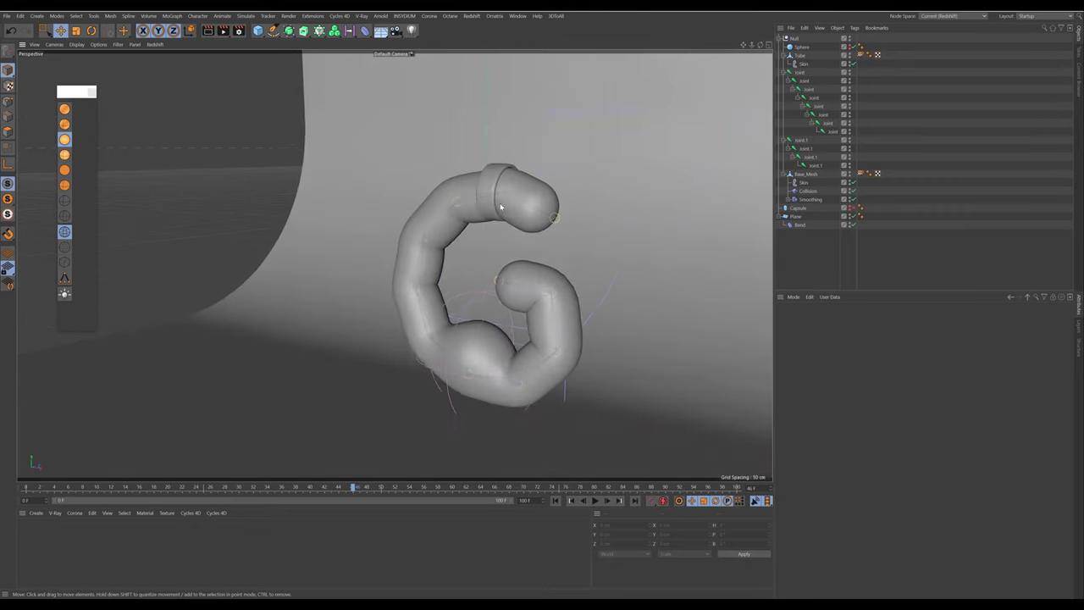
scroll(501, 206, up, 3)
alt+middle_drag(510, 331, 513, 317)
key(0)
drag(211, 488, 415, 454)
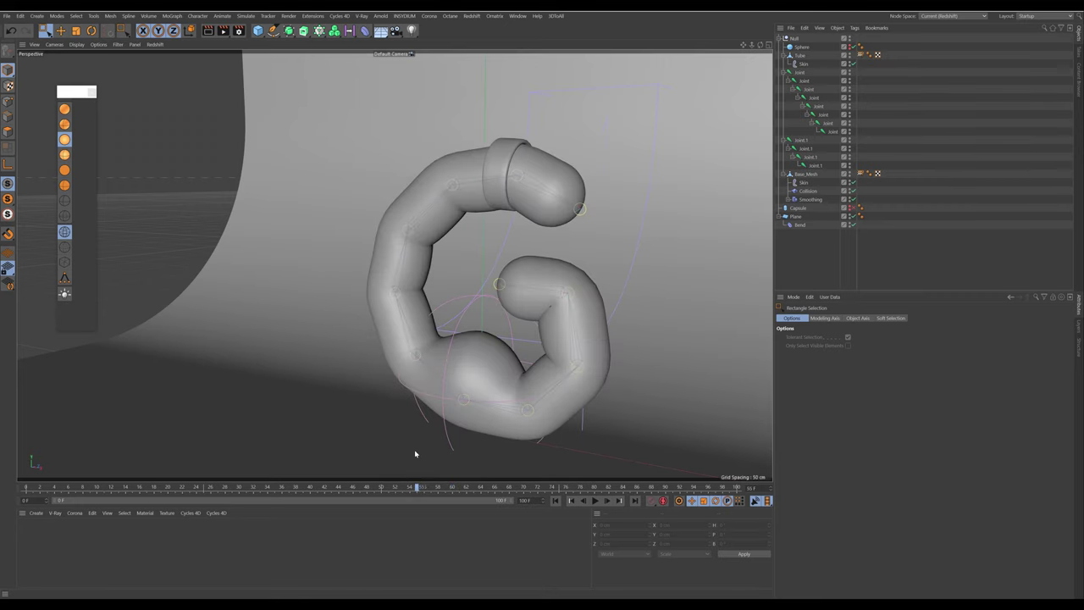
Frame the G from nearly straight ahead, add a Camera from this view and look through it
alt+drag(478, 360, 593, 310)
drag(394, 30, 415, 43)
click(852, 39)
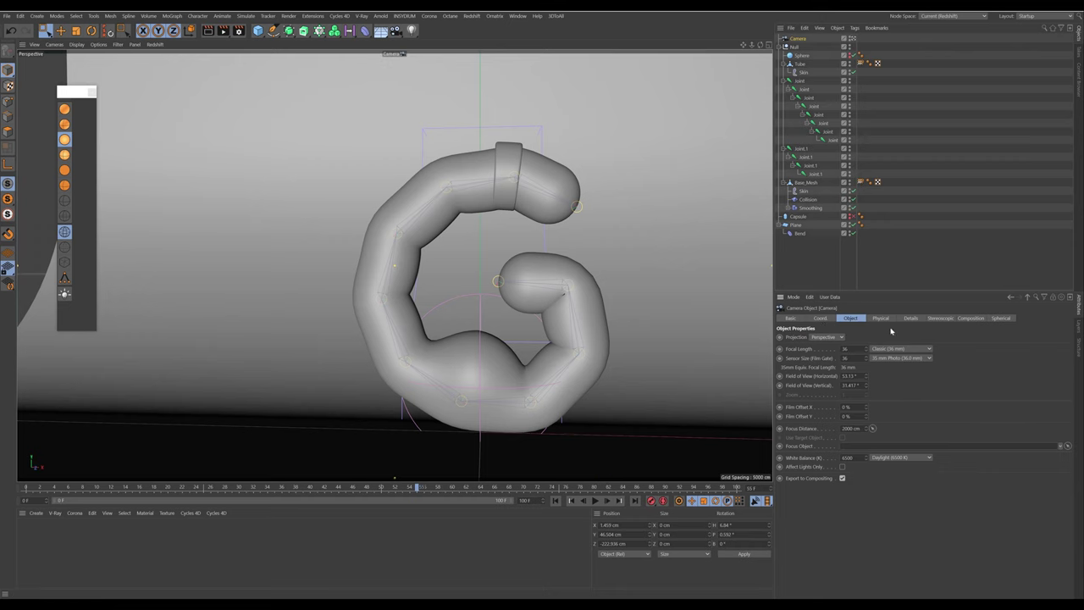
Reset the Camera's heading and pitch to 0° and its X position to 0 cm
click(820, 318)
right_click(928, 337)
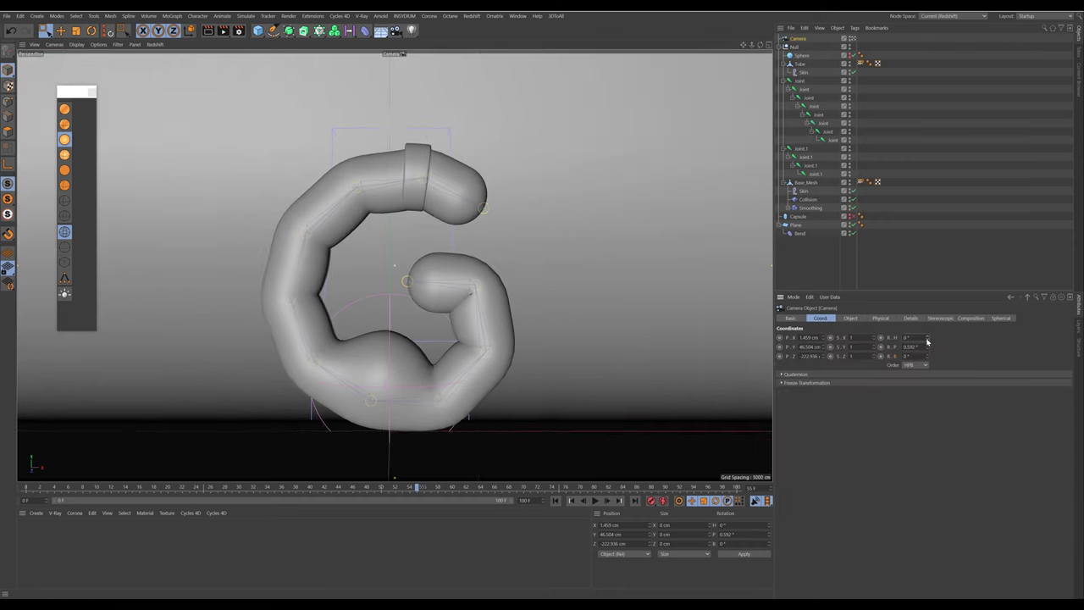
right_click(928, 347)
right_click(824, 337)
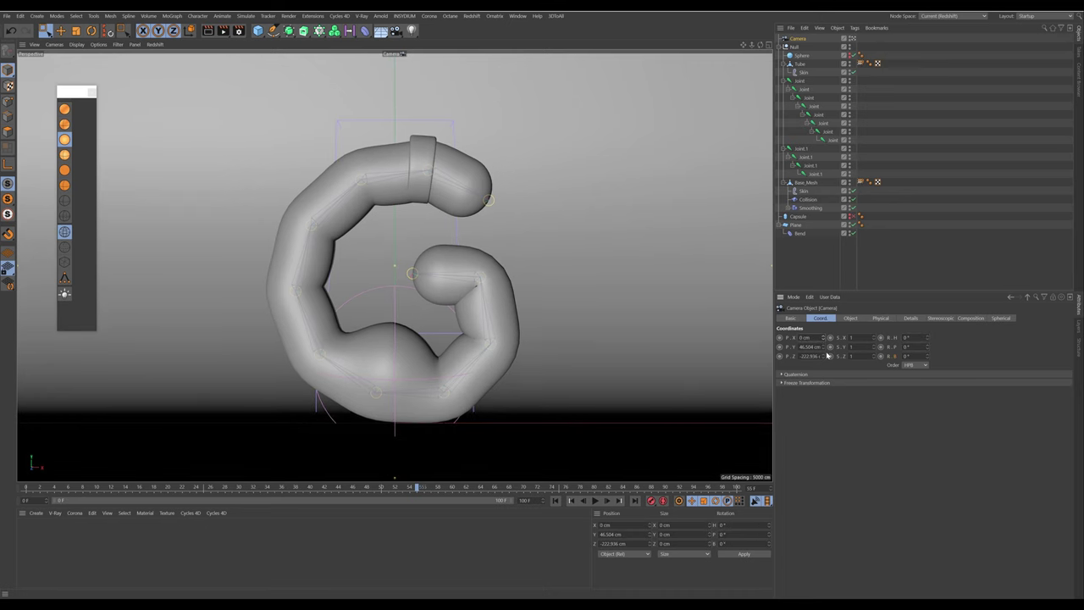
drag(824, 338, 825, 341)
right_click(824, 338)
Move the arm's parent Null along X to about 14 cm to centre the G, and dock the floating palette beside the viewport
click(794, 48)
drag(512, 415, 520, 416)
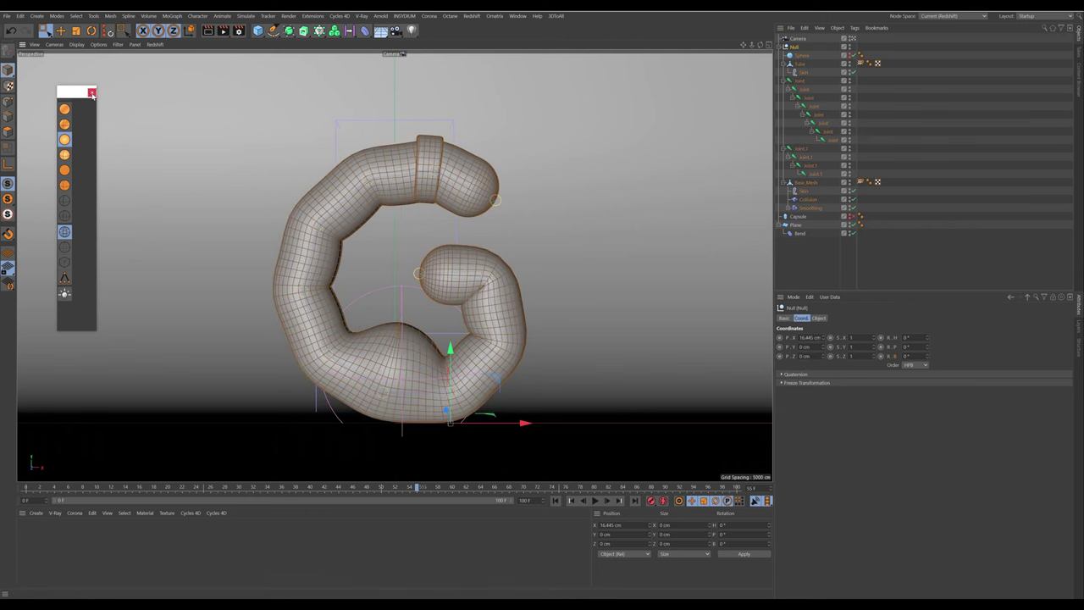
drag(77, 94, 770, 108)
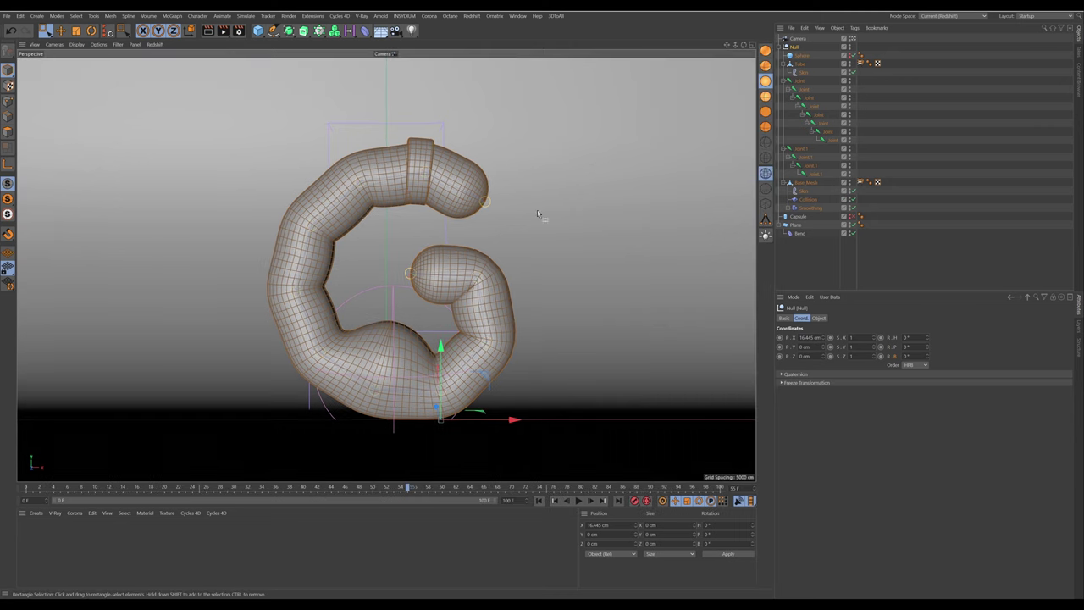
click(800, 39)
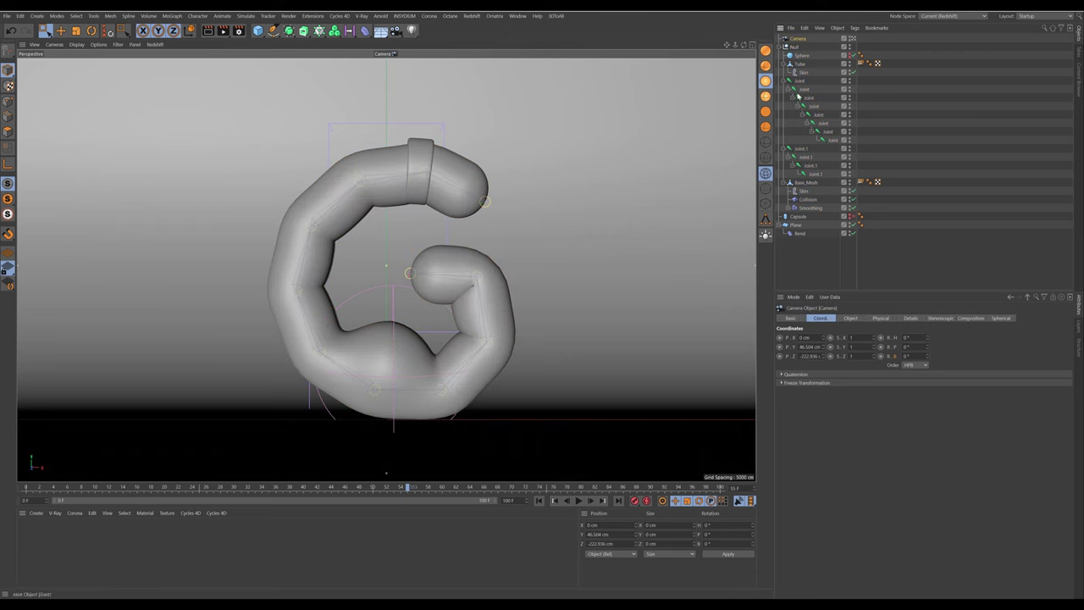
click(794, 47)
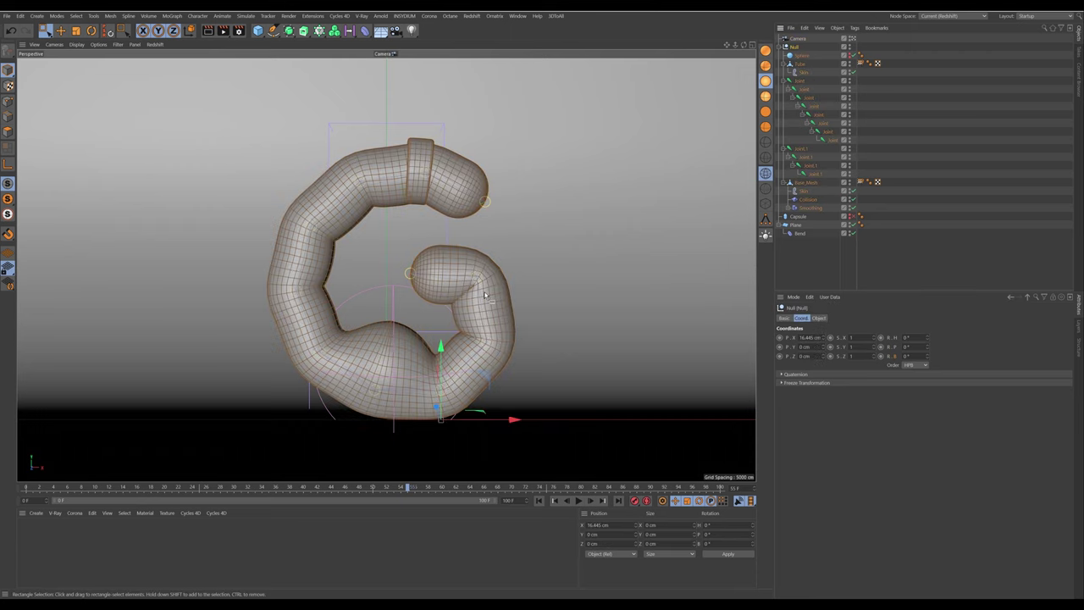
drag(506, 419, 497, 419)
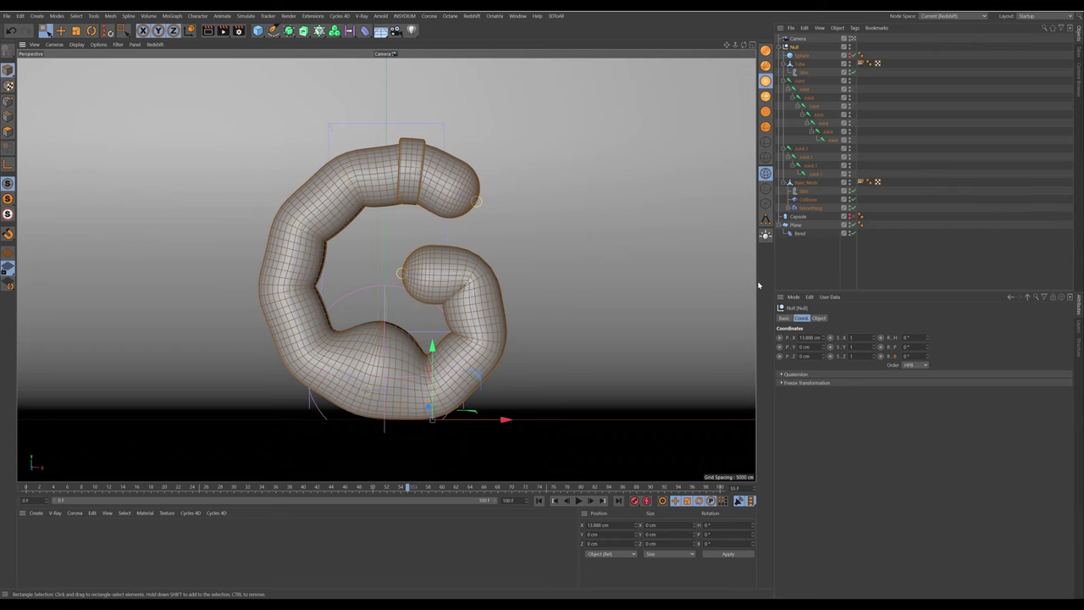
click(816, 271)
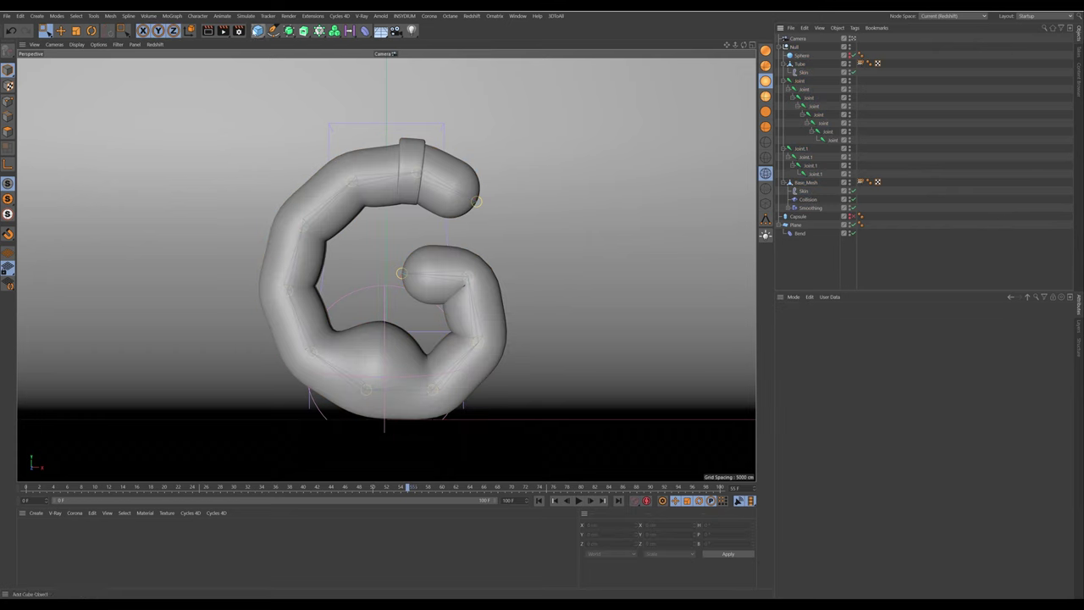
Add a new Null at the origin and make the Camera its child
drag(258, 30, 282, 48)
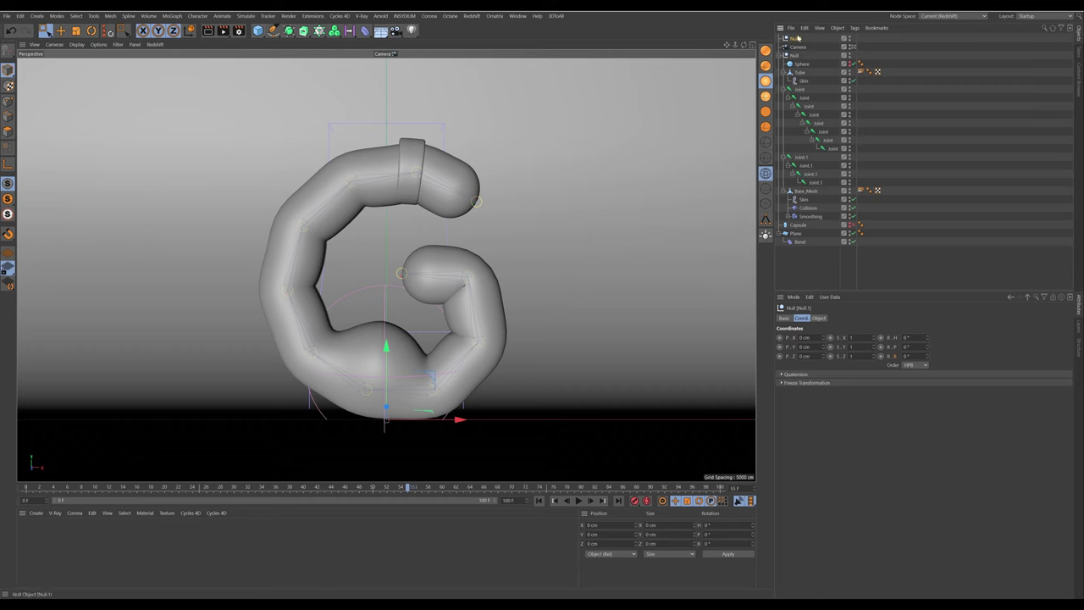
drag(798, 48, 798, 39)
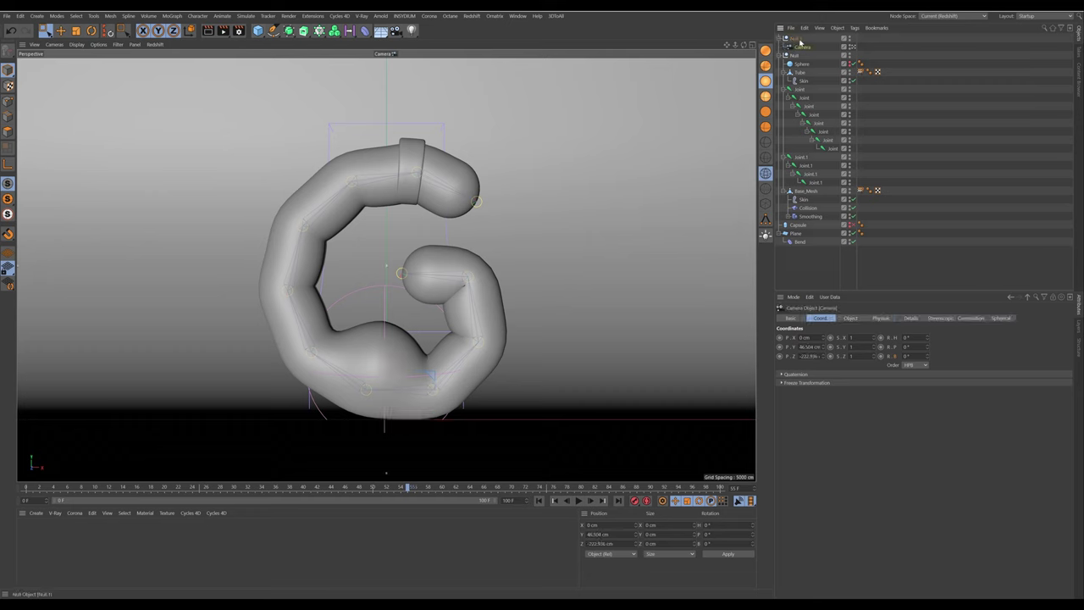
Keyframe the camera Null's heading at -31° on frame 0 and 0° on frame 50
click(797, 39)
drag(927, 338, 879, 338)
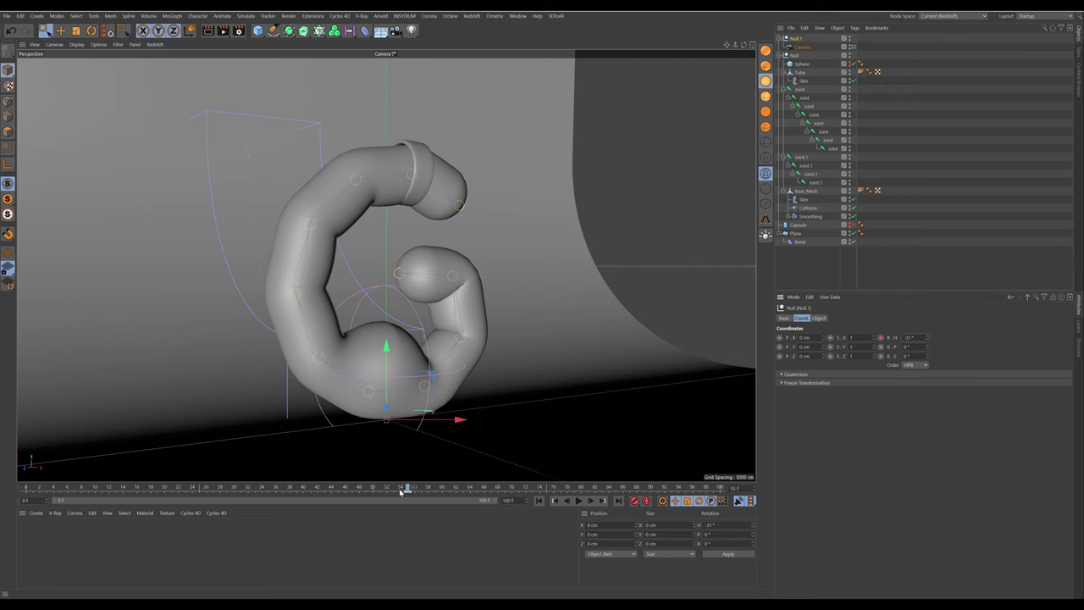
click(345, 490)
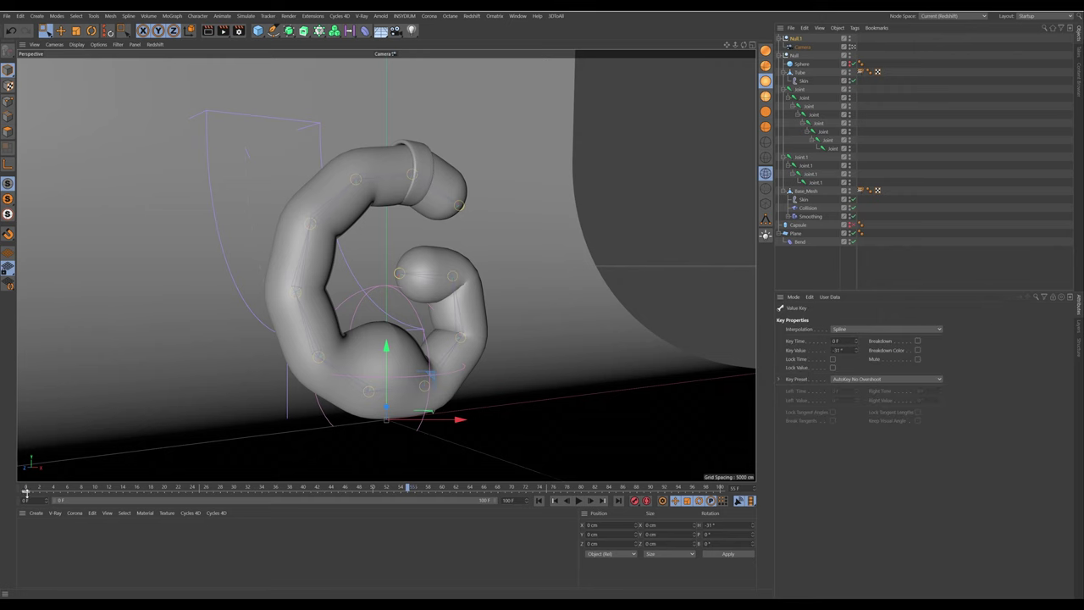
drag(395, 491, 373, 490)
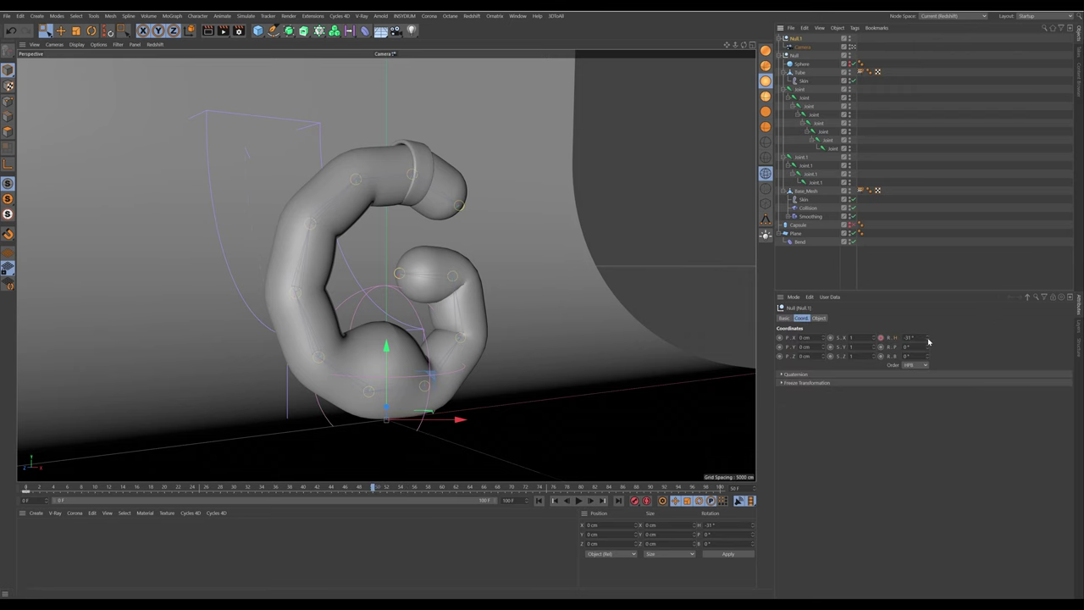
right_click(927, 339)
click(880, 338)
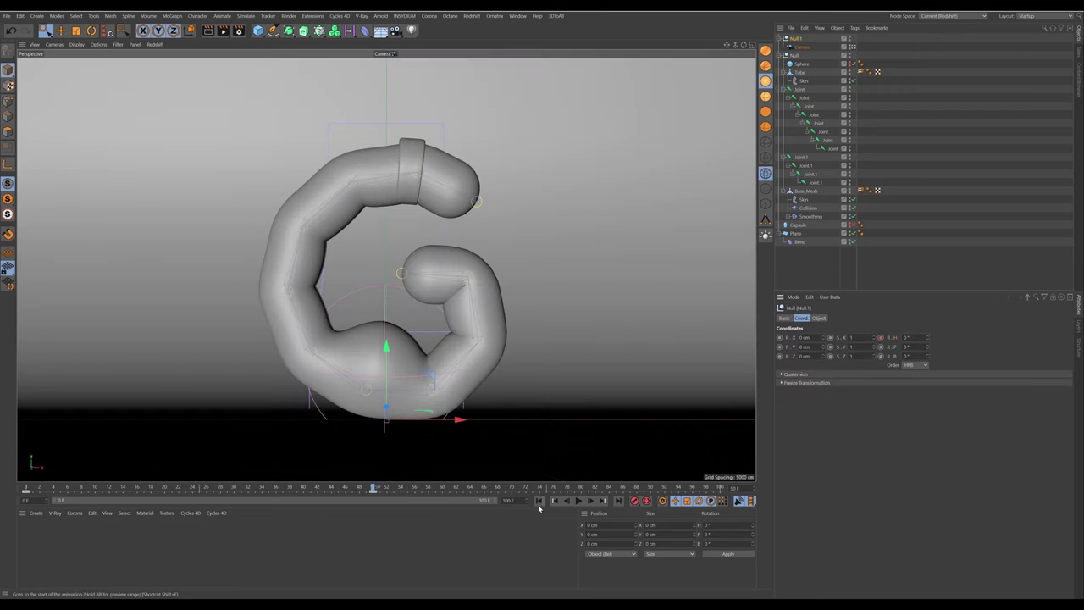
Play the animation from the start to review the camera rotation, and return to frame 0
click(540, 502)
click(579, 502)
click(580, 500)
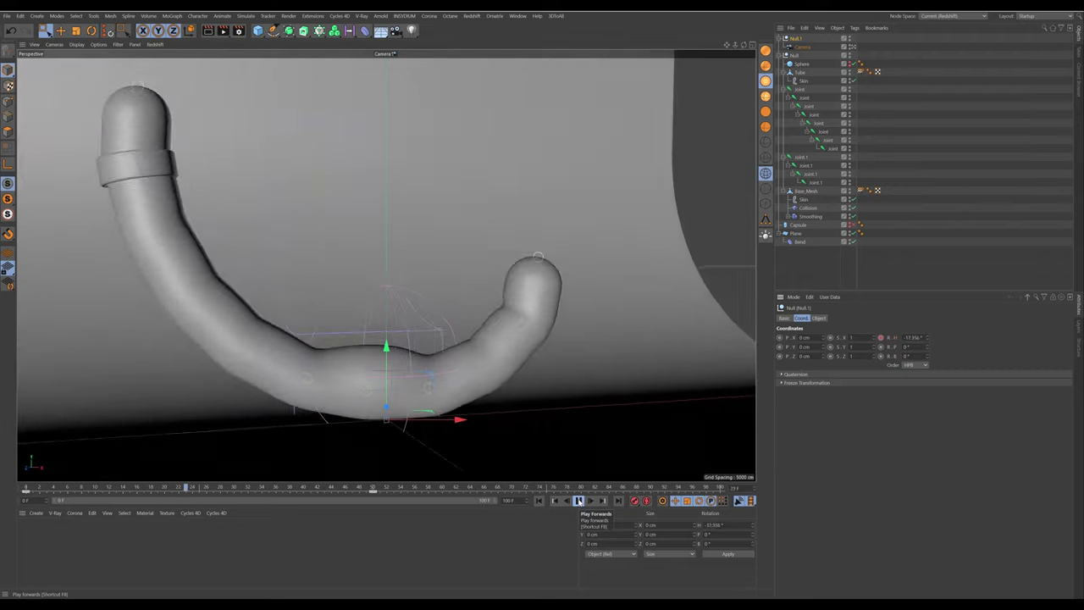
click(554, 501)
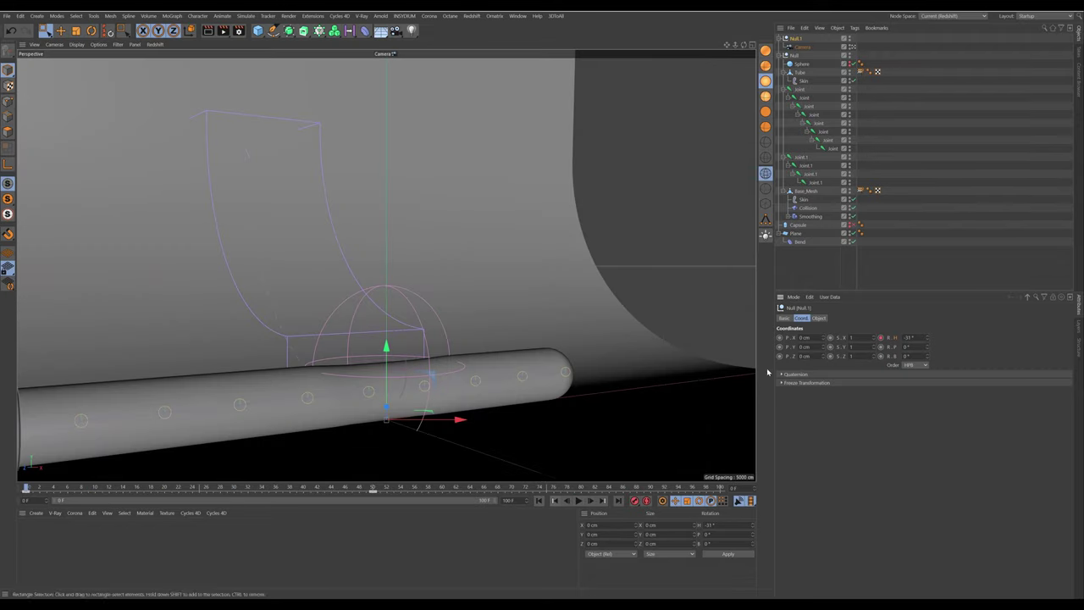
Keyframe the camera Null's X position at 0 cm on frame 50 and -46 cm on frame 0
mouse_move(369, 488)
mouse_down()
mouse_move(1, 477)
mouse_move(386, 485)
mouse_up()
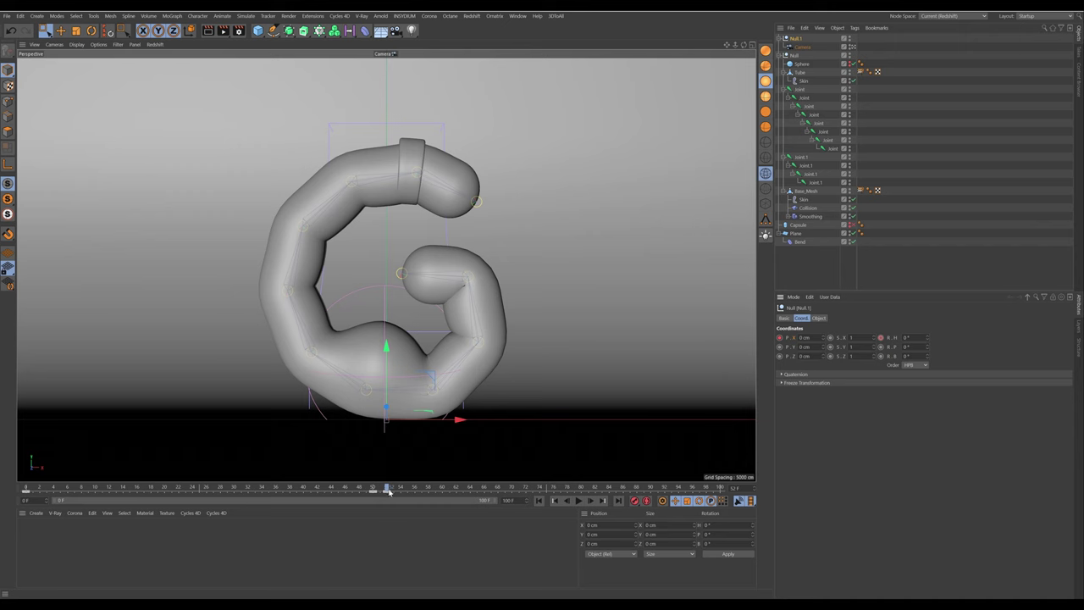
click(386, 491)
drag(374, 487, 21, 475)
click(797, 38)
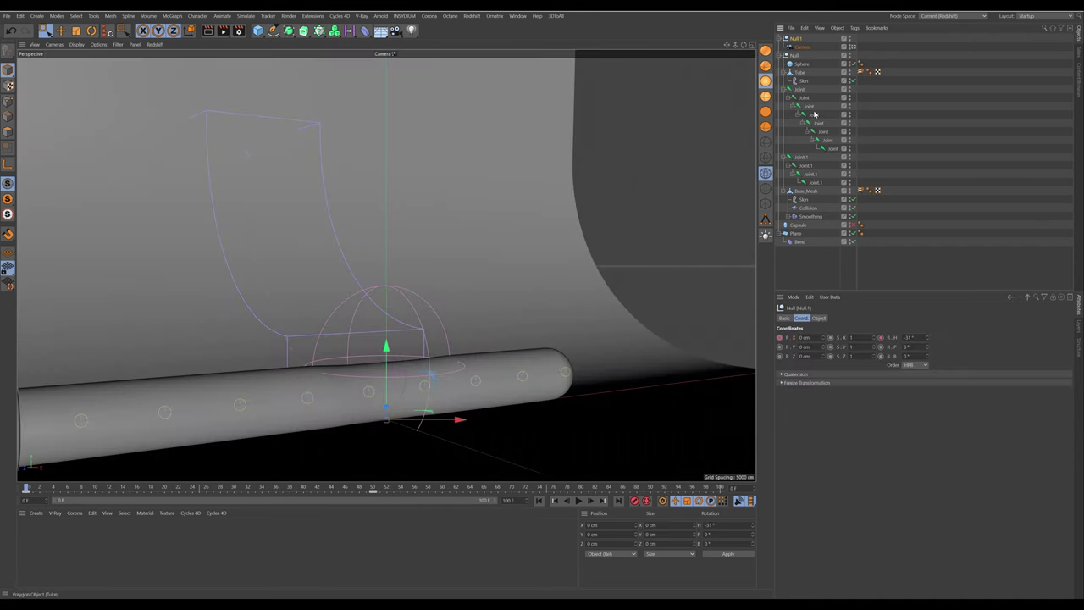
drag(823, 338, 823, 369)
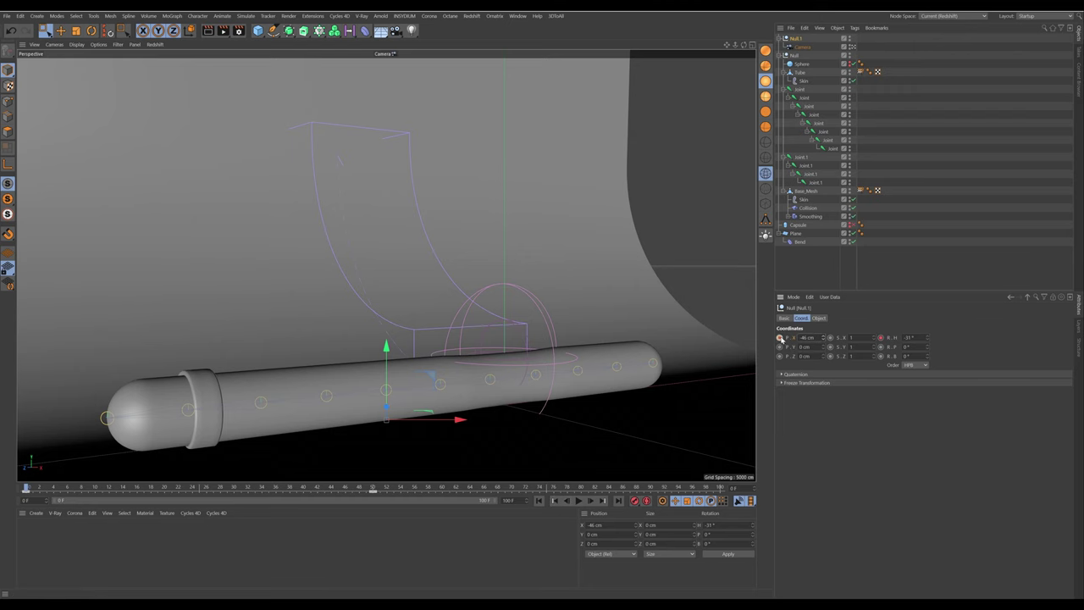
Play the animation to review the combined camera move, stop at frame 52 and clear the selection
click(579, 500)
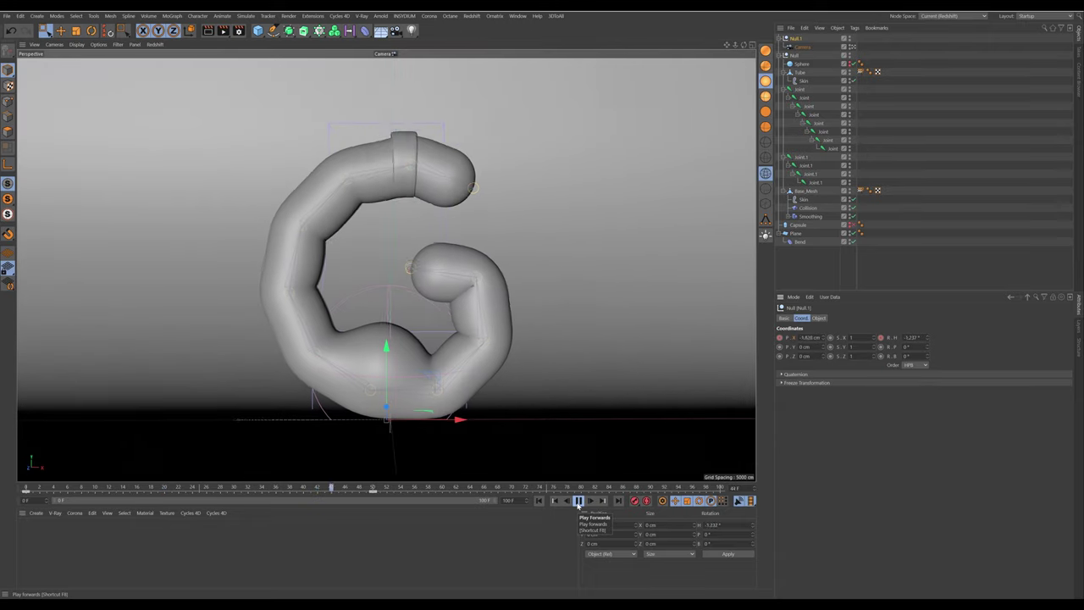
click(578, 504)
click(822, 266)
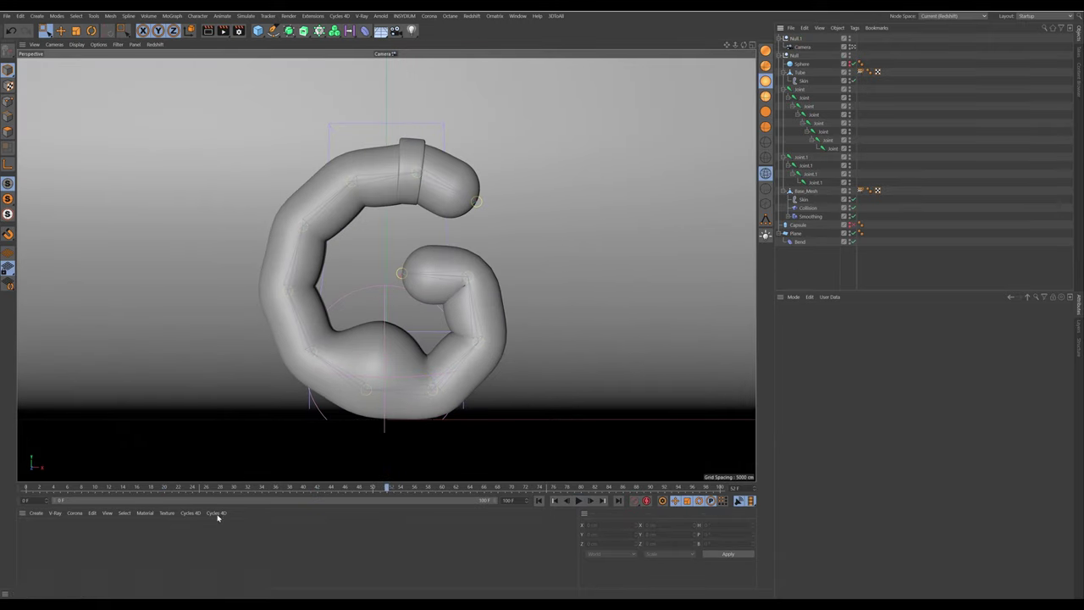
Review the renderer and output options in the Render Settings, and close them
click(238, 31)
drag(283, 22, 283, 66)
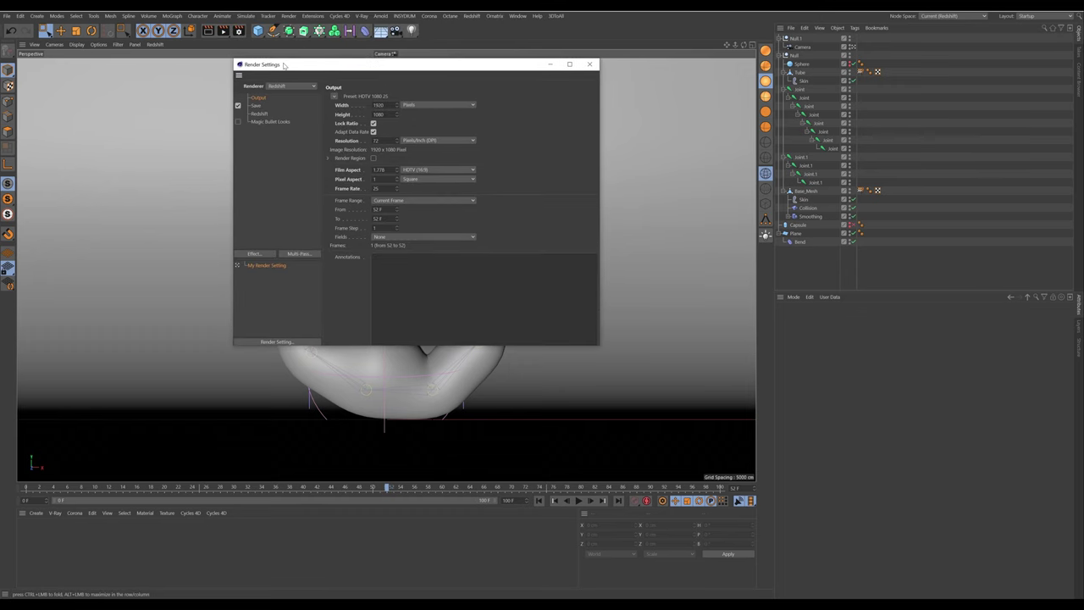
click(590, 65)
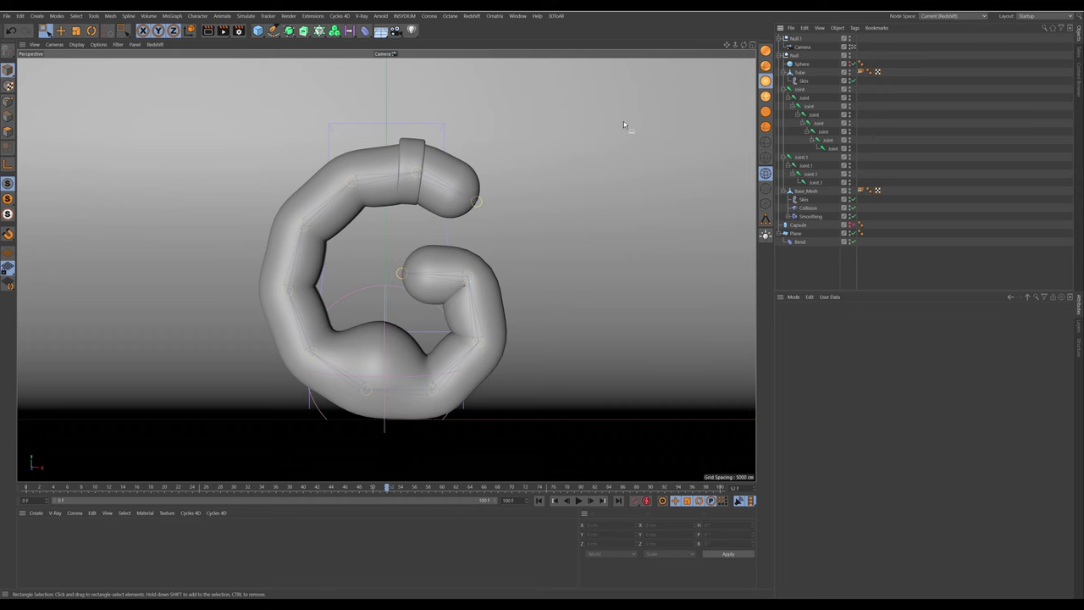
click(471, 15)
click(540, 60)
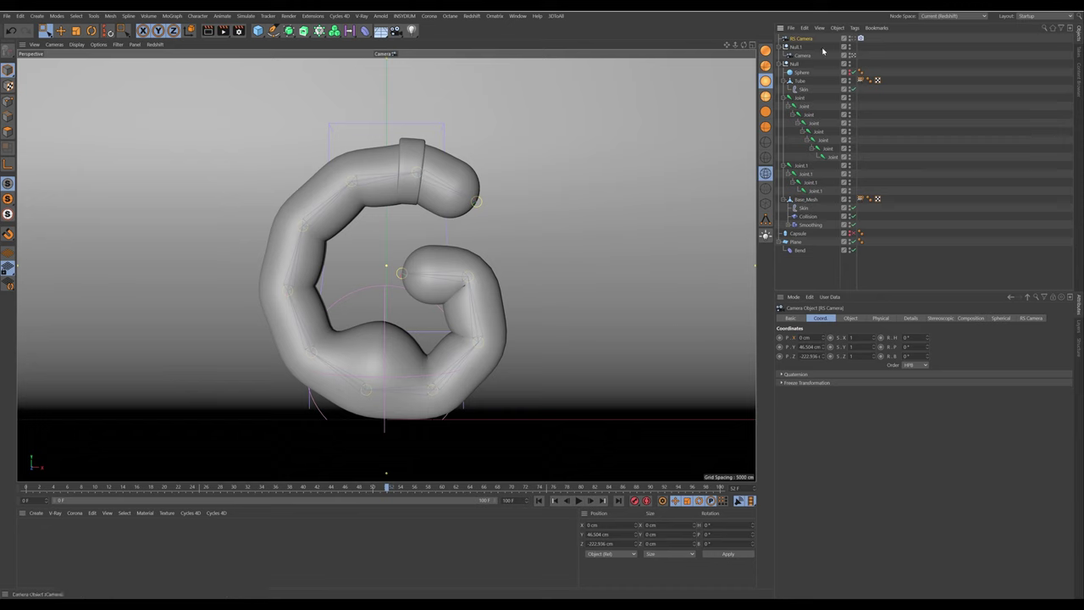
key(Delete)
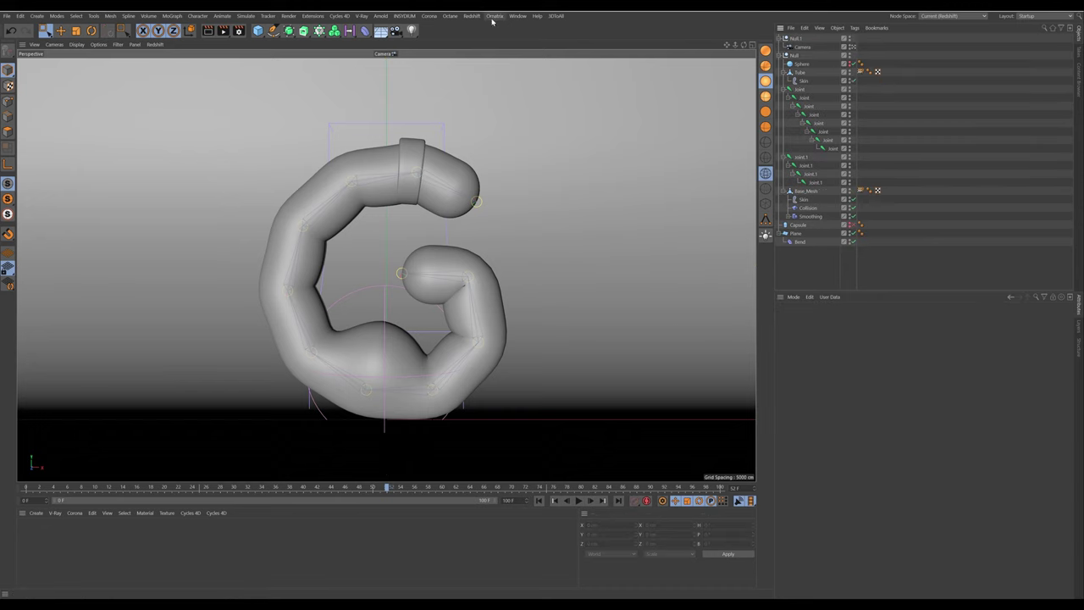
Create a Redshift Material and clear the account sign-in window away from the scene
click(471, 15)
mouse_move(502, 48)
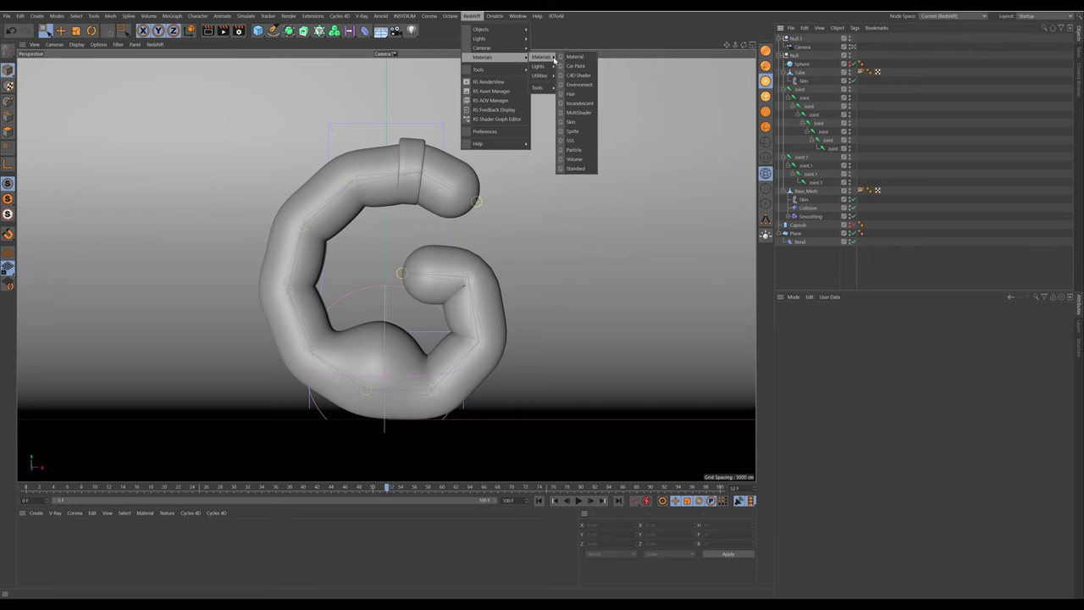
click(570, 58)
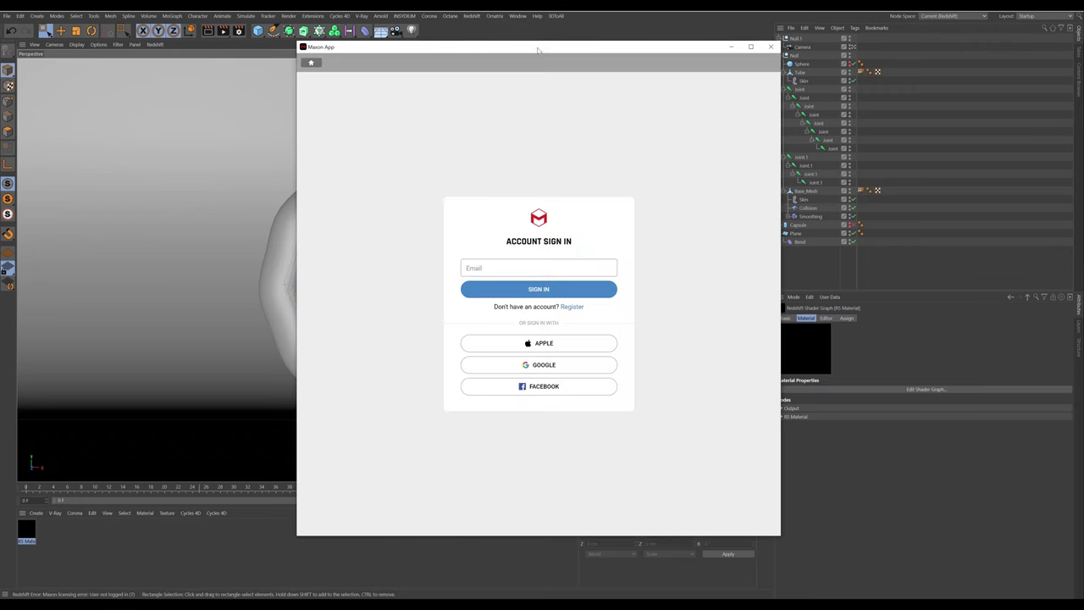
drag(538, 51, 1083, 36)
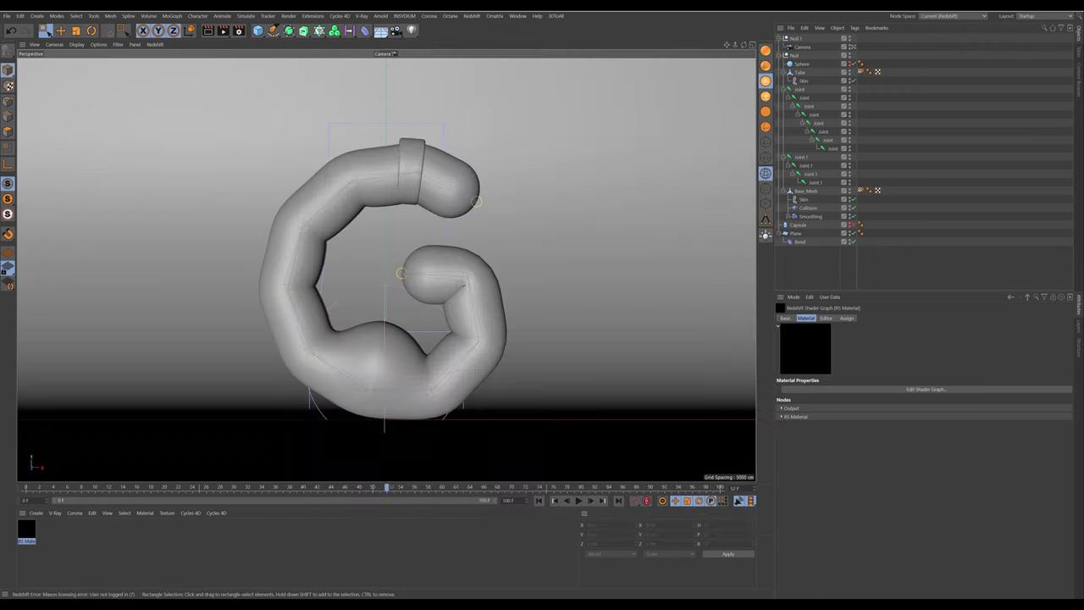
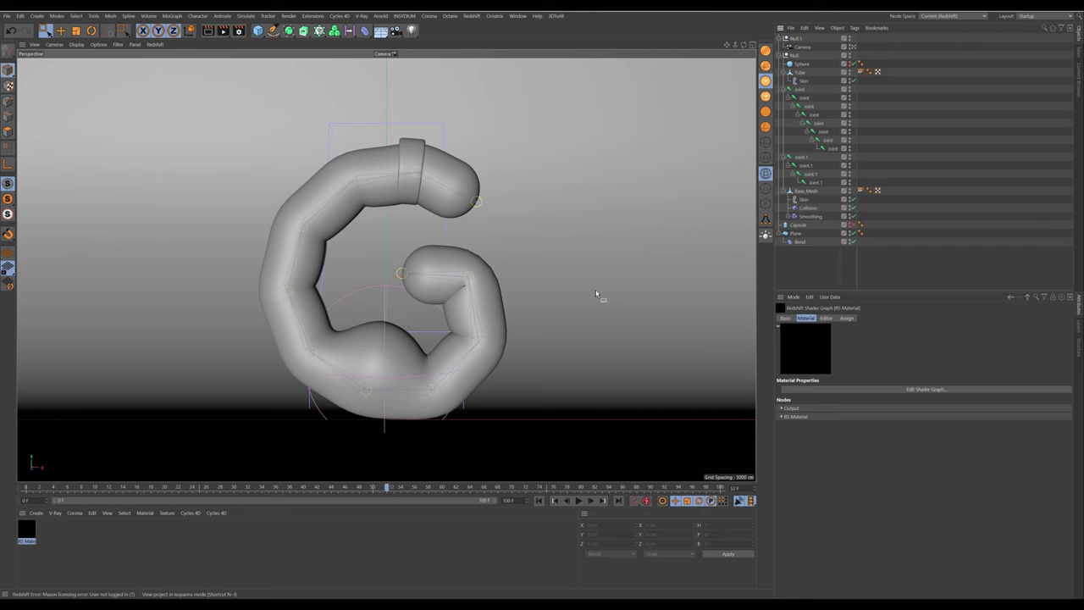
Open the RS Material's Shader Graph in an enlarged window, and close the human skin texture image after viewing it
double_click(27, 530)
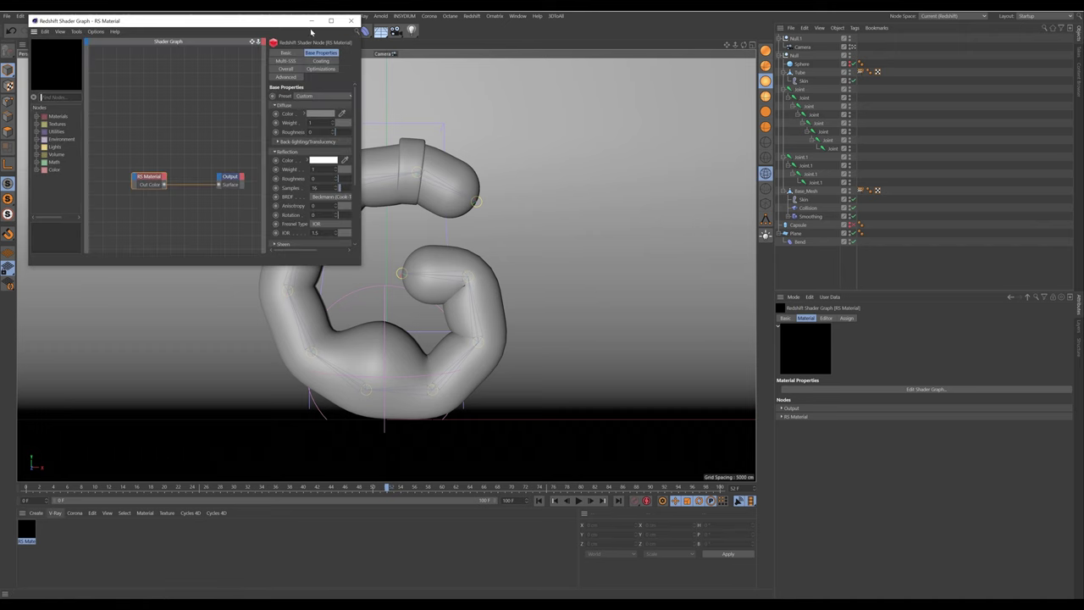
drag(280, 23, 368, 56)
drag(449, 299, 628, 422)
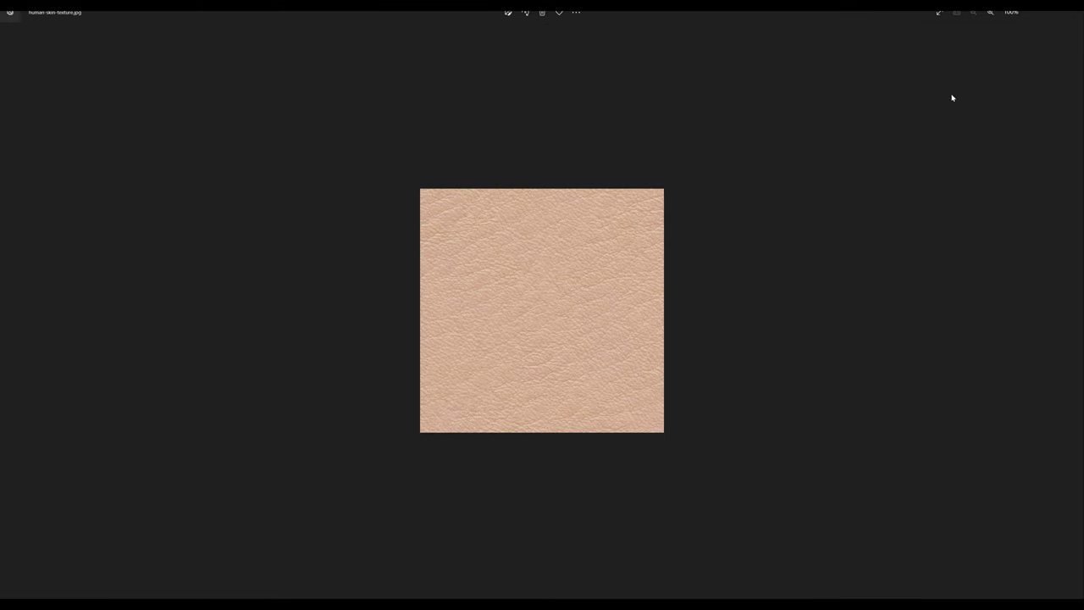
key(Escape)
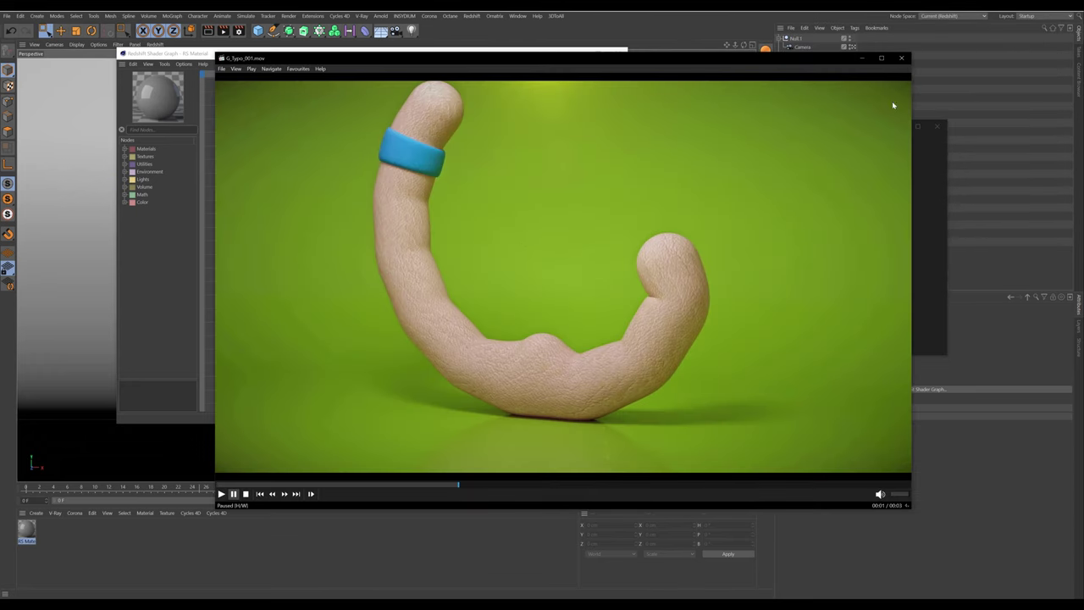
Close the reference video and skin texture image windows, and reposition the Shader Graph window
click(901, 57)
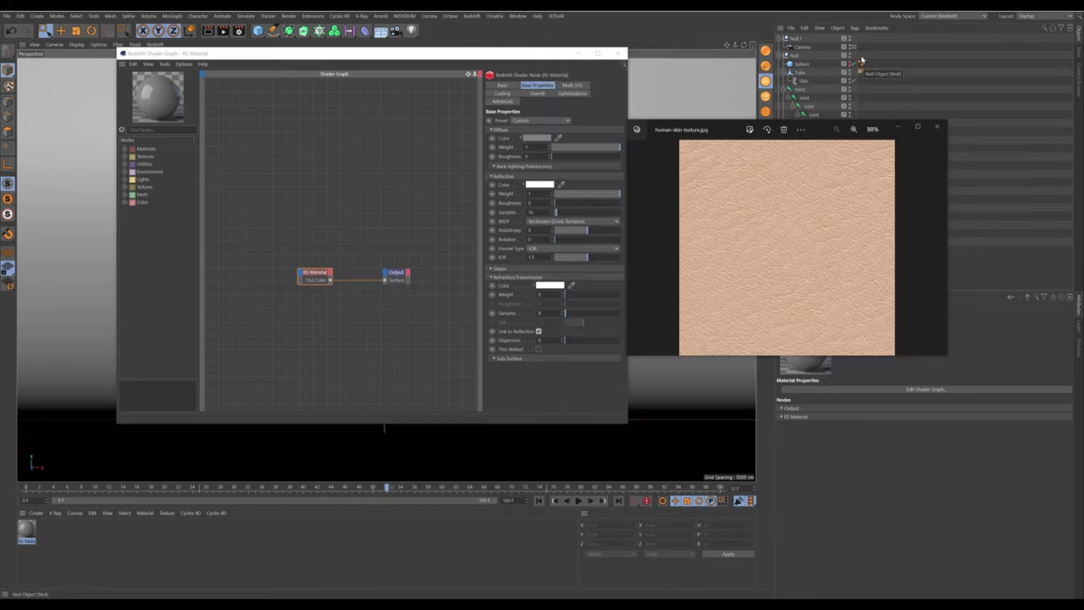
click(939, 125)
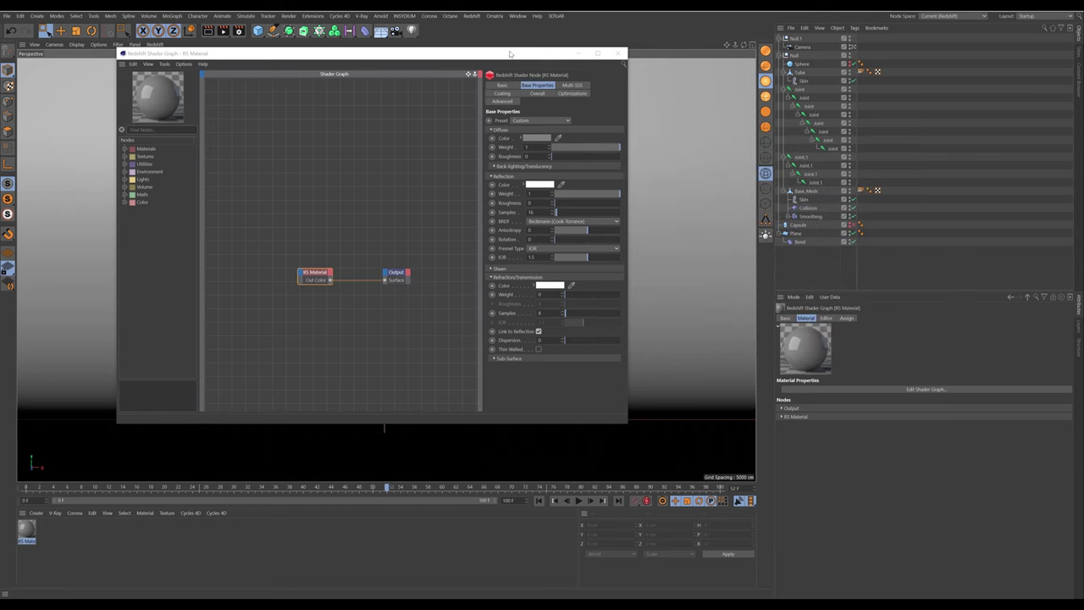
drag(510, 55, 544, 57)
Add the human-skin-texture image to the Shader Graph and connect its color output to the RS Material's Diffuse Color
drag(1083, 100, 335, 214)
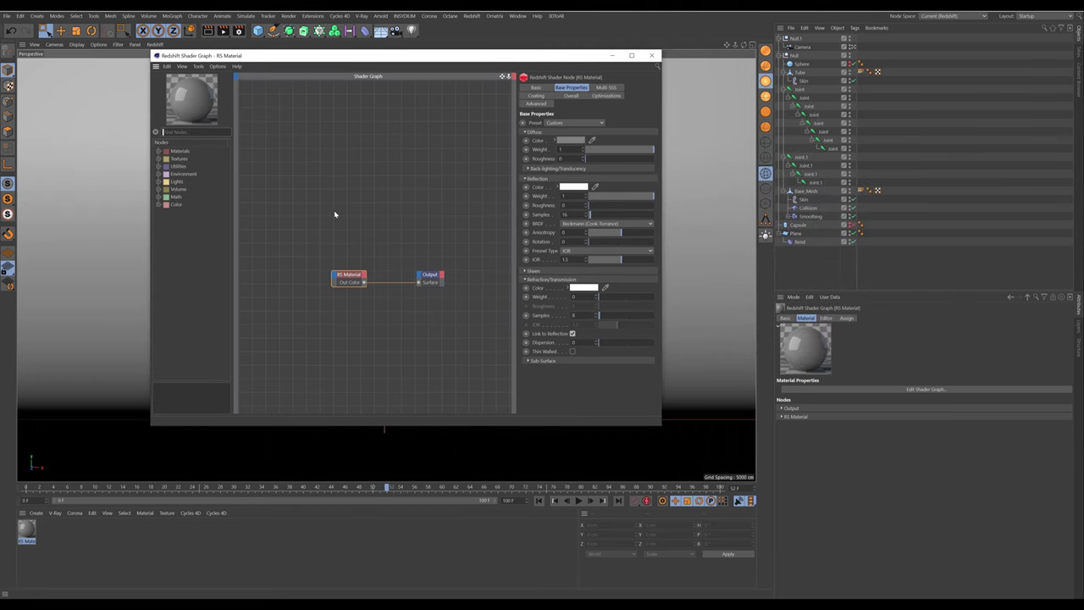
drag(340, 170, 269, 187)
drag(330, 251, 339, 276)
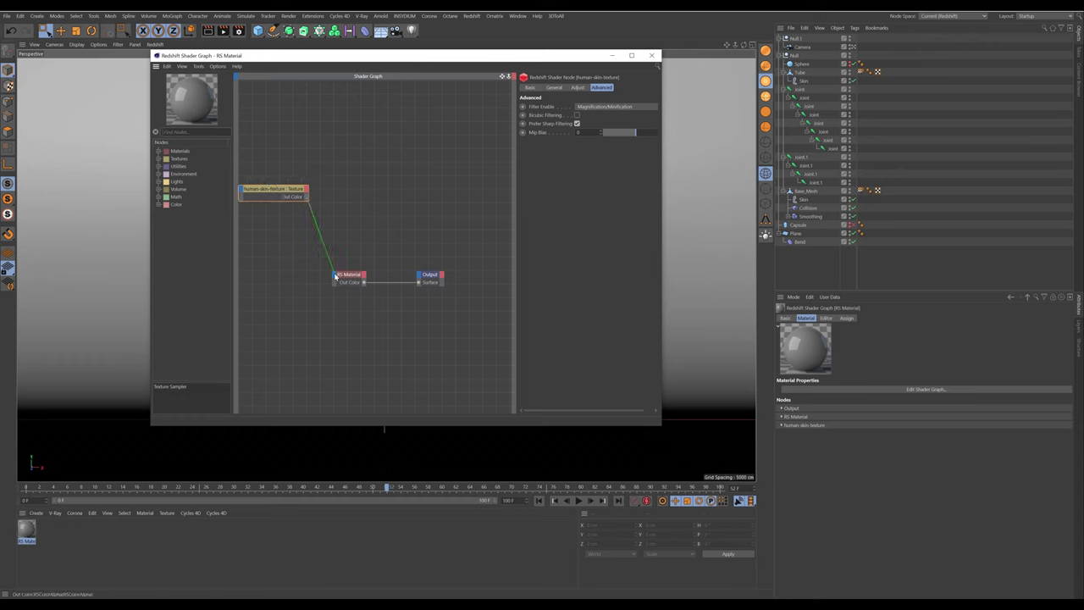
mouse_move(423, 283)
click(474, 285)
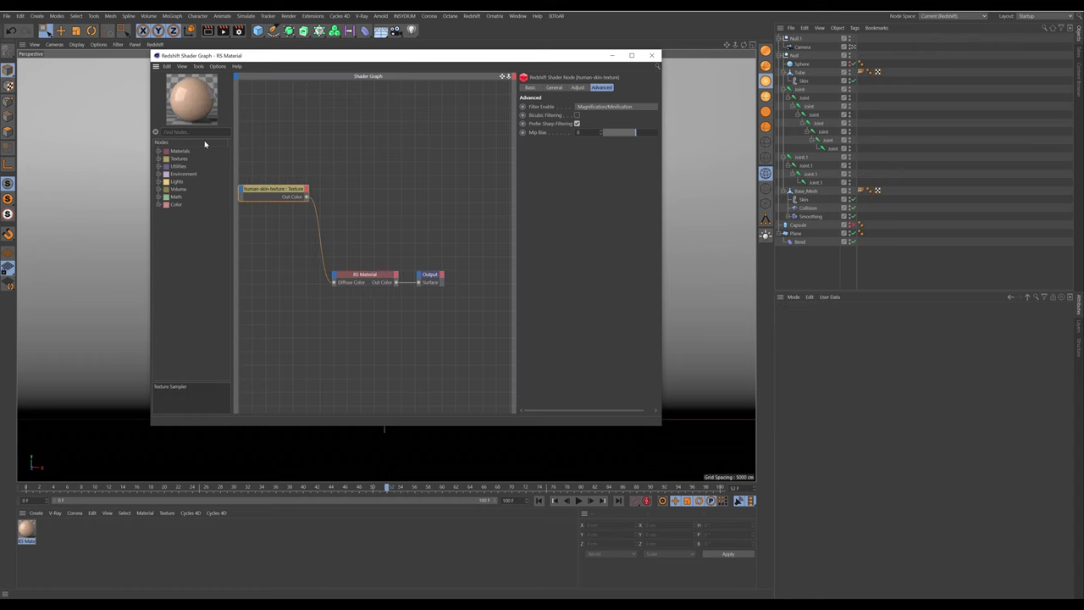
Set the skin material's reflection roughness to 0.5
click(404, 273)
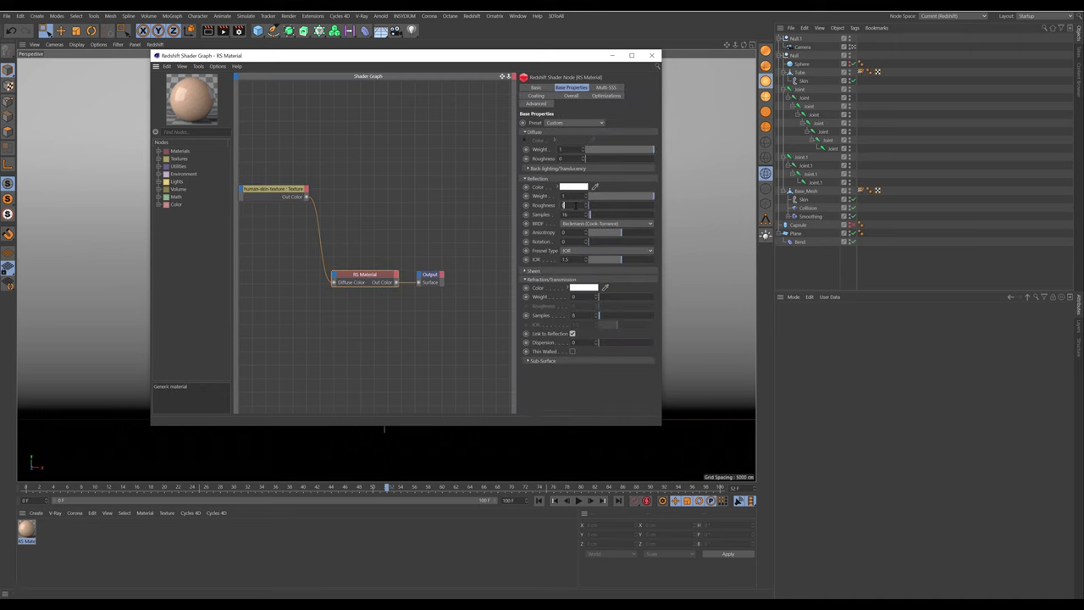
text(0.5)
key(Return)
Add a Color Correct node, feed the skin texture into its Input, and place it below the texture node
click(202, 133)
click(157, 206)
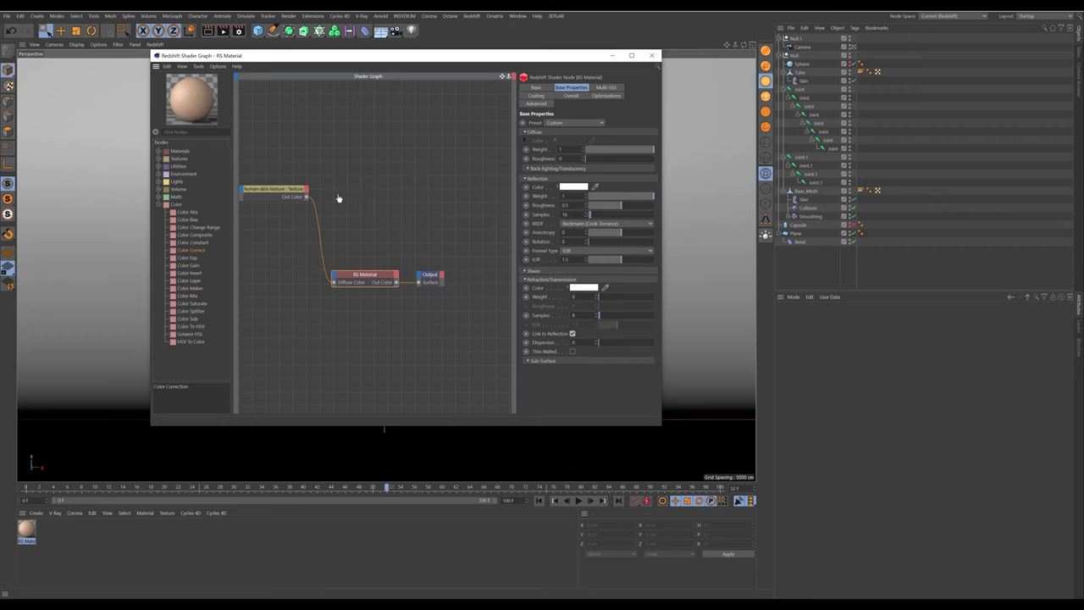
drag(338, 198, 338, 198)
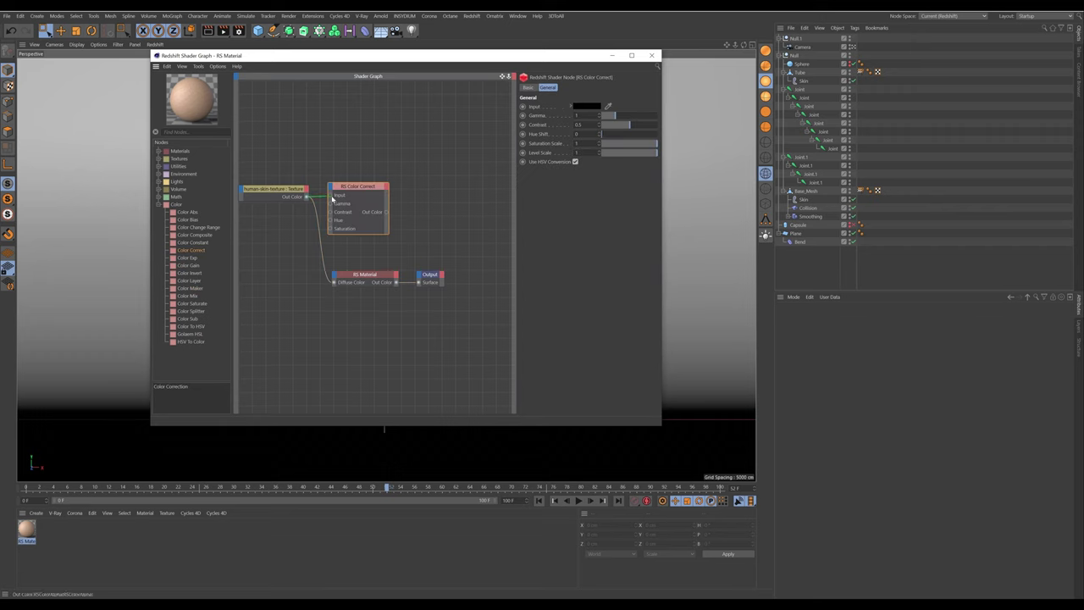
drag(356, 203, 295, 311)
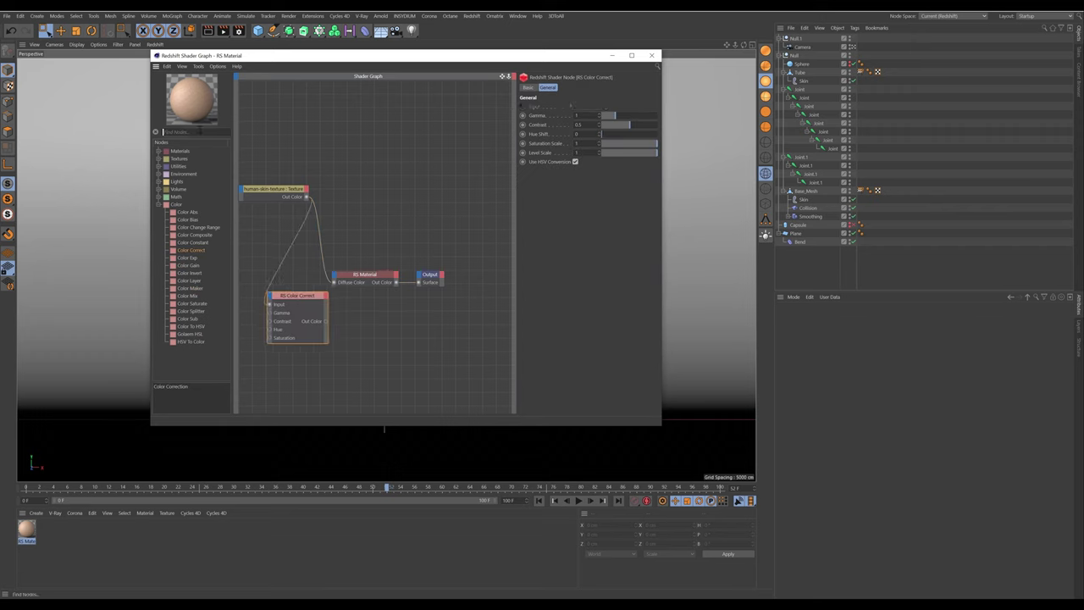
Add a Bump Map node, connect it from Color Correct to the RS Material's overall Bump Input, and close the Shader Graph
text(bump)
drag(195, 173, 421, 377)
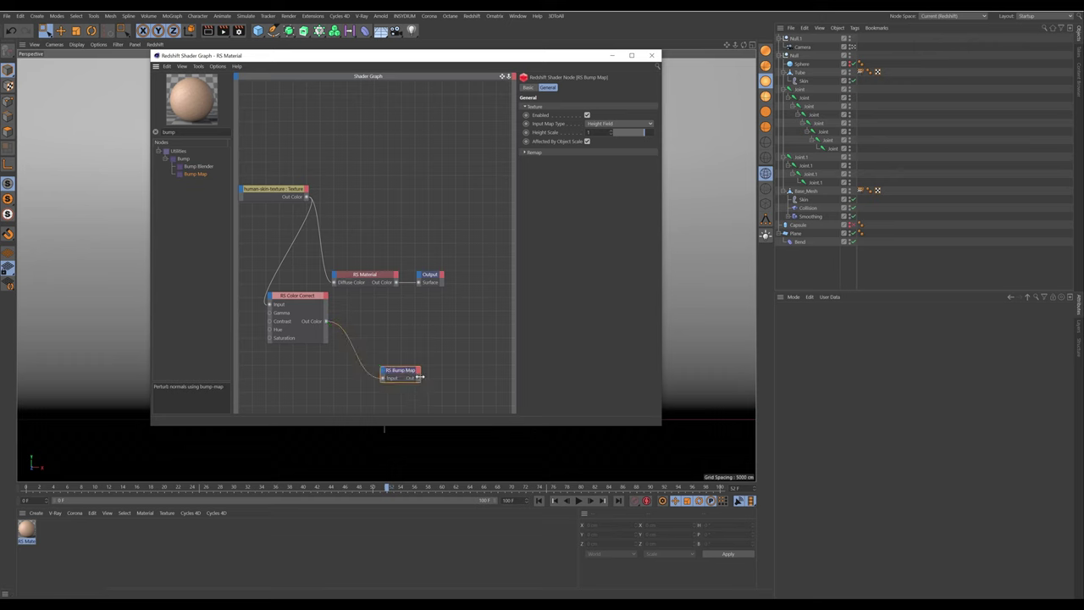
drag(376, 228, 471, 230)
click(430, 373)
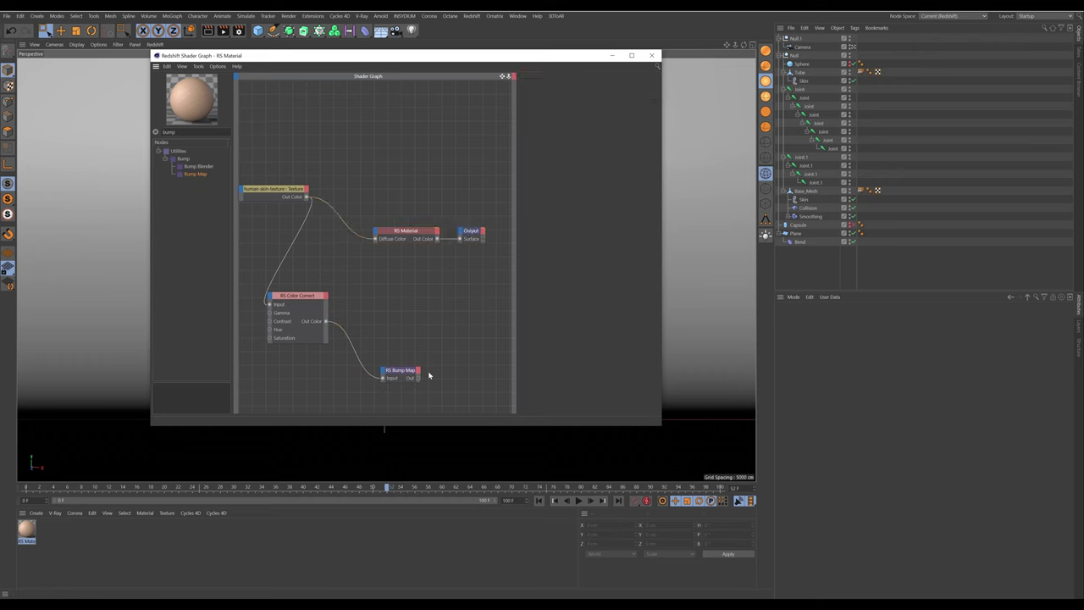
drag(418, 380, 376, 235)
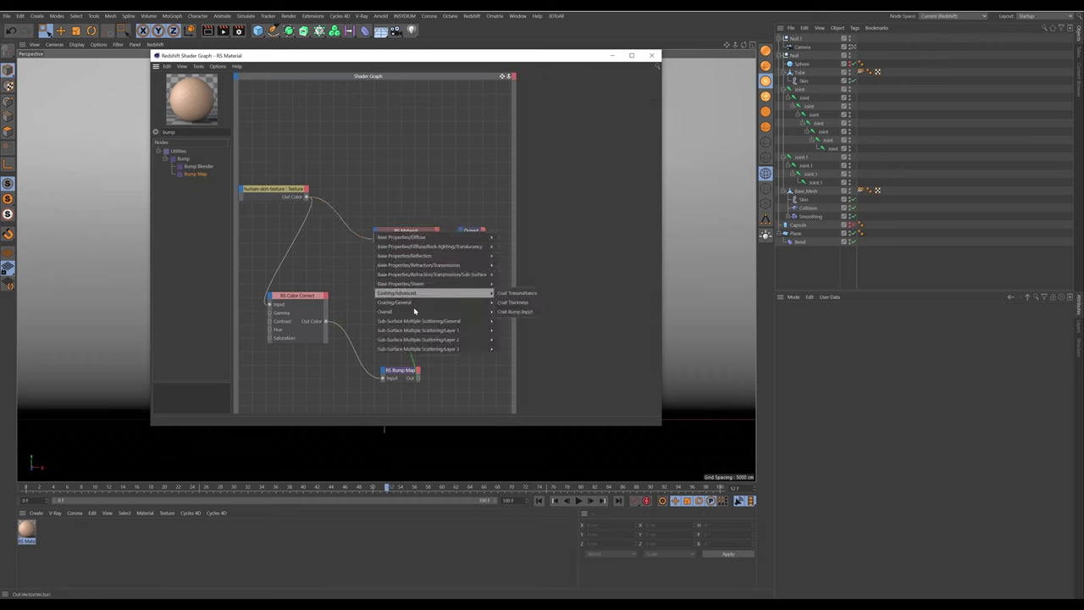
mouse_move(487, 312)
click(510, 339)
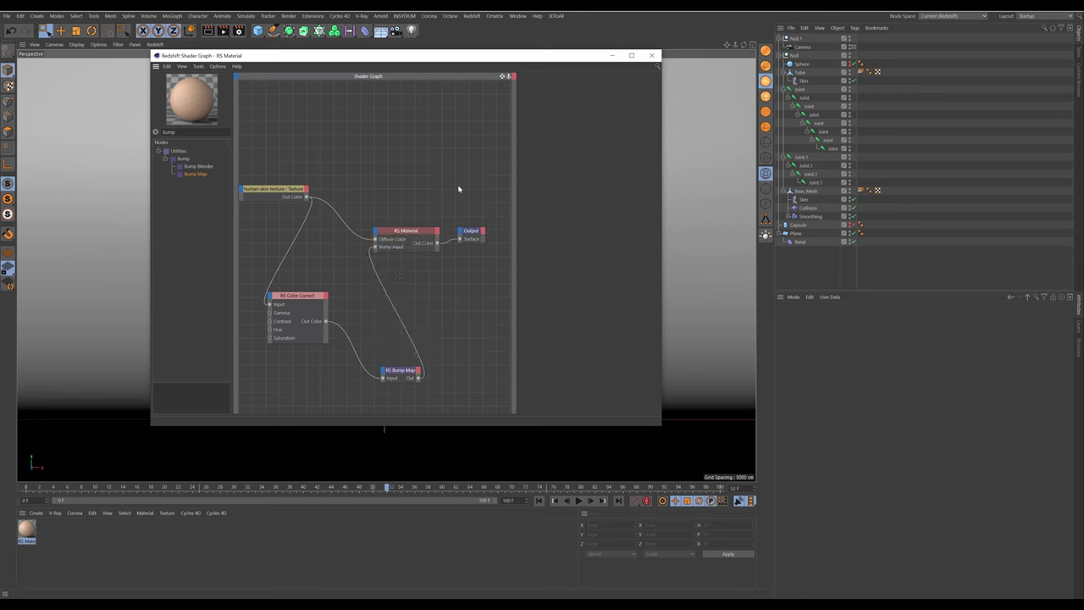
click(401, 372)
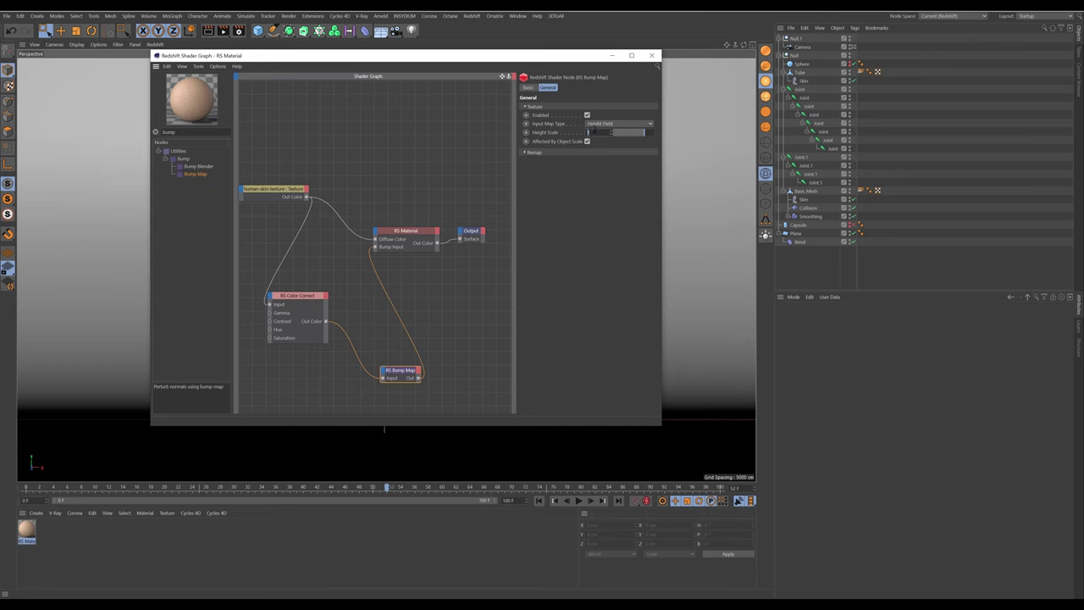
click(651, 55)
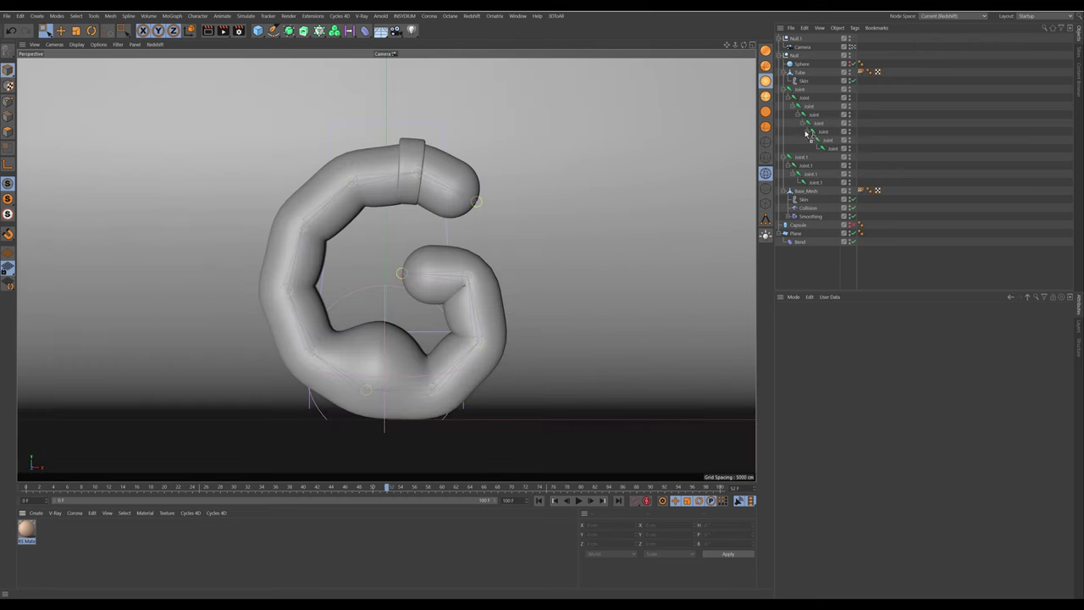
Apply the skin material to Base_Mesh, moving its material tag off the Plane, and clear the selection
drag(811, 249, 813, 233)
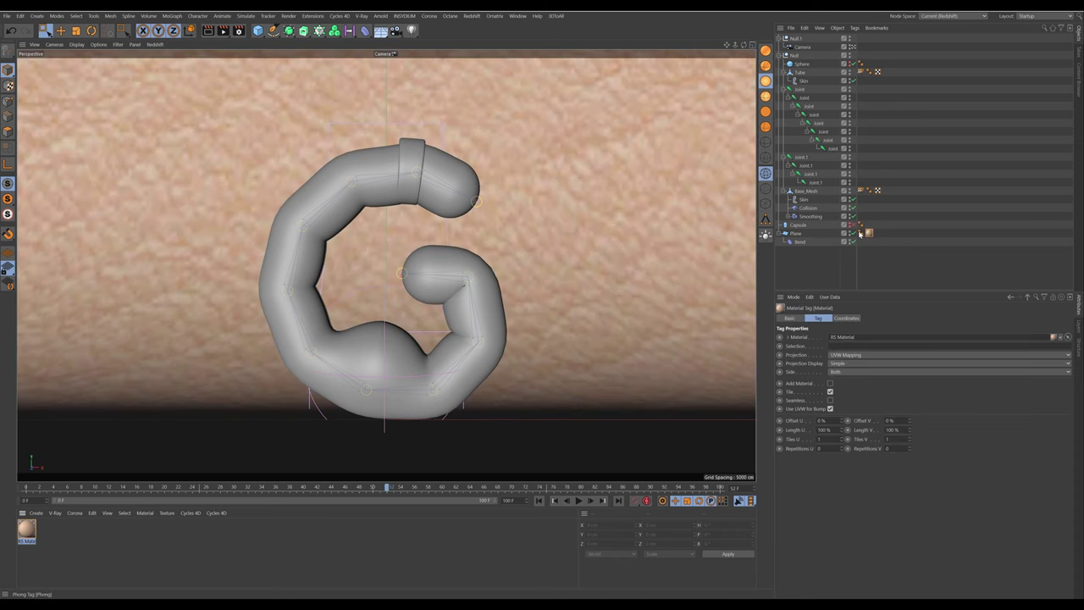
drag(870, 197, 889, 194)
click(822, 273)
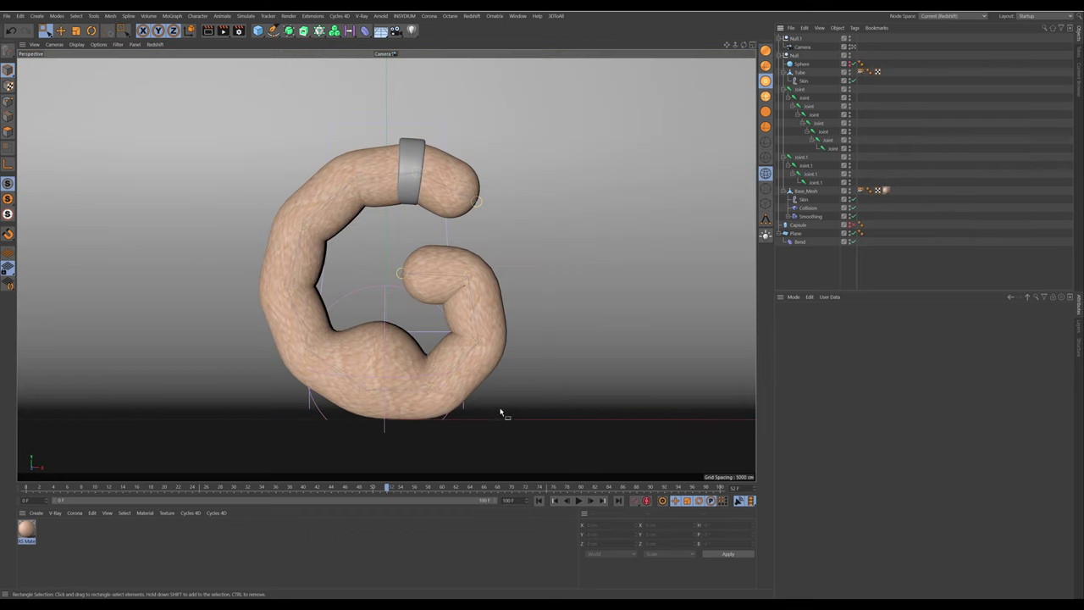
click(549, 346)
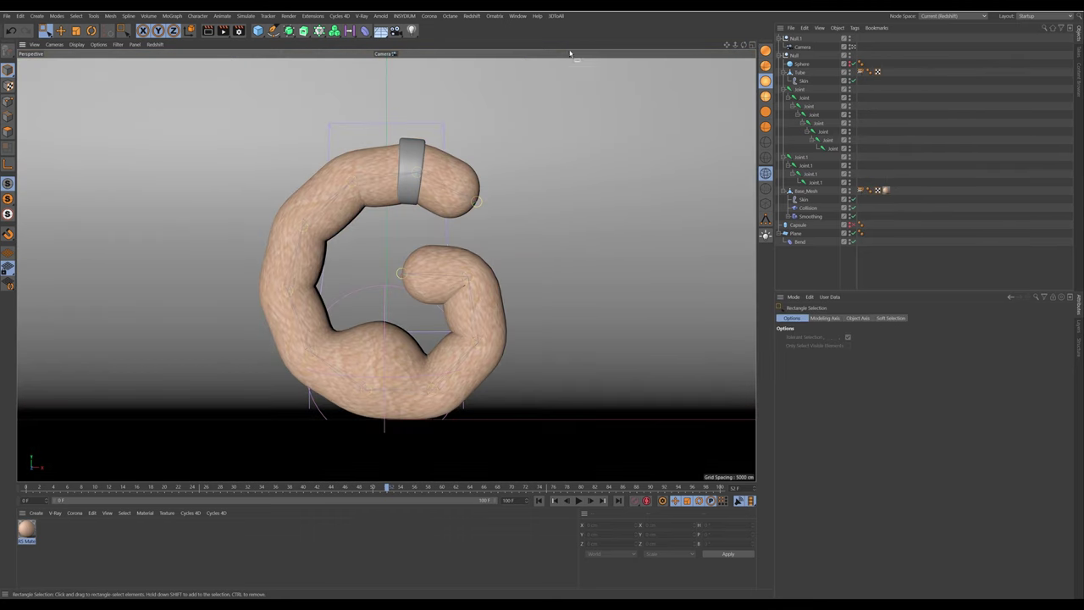
Create a second Redshift material, place it after the skin material, and open its Shader Graph
click(493, 15)
mouse_move(471, 16)
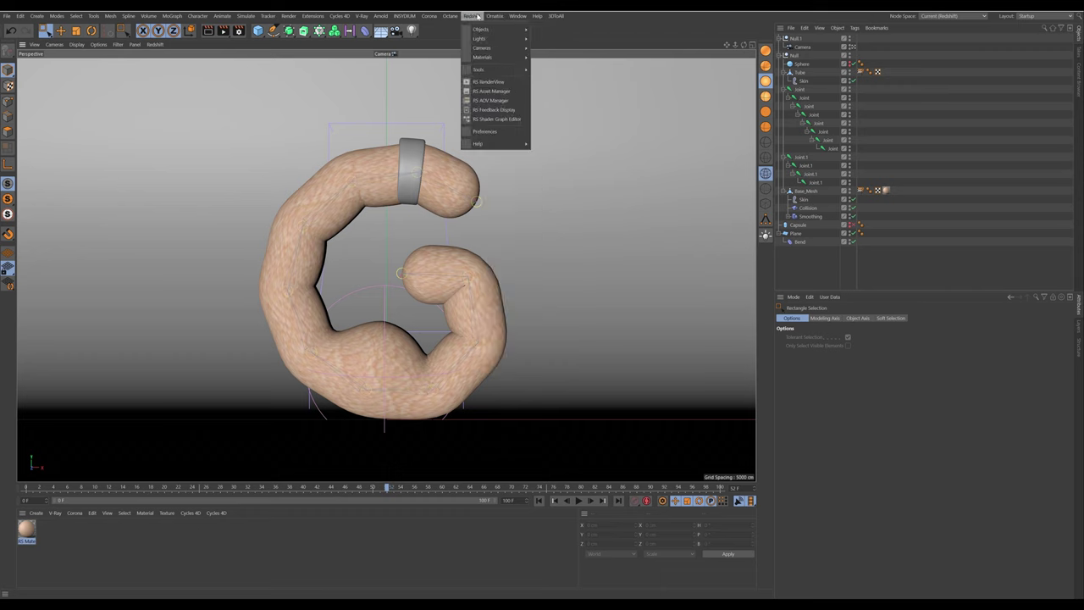
mouse_move(506, 51)
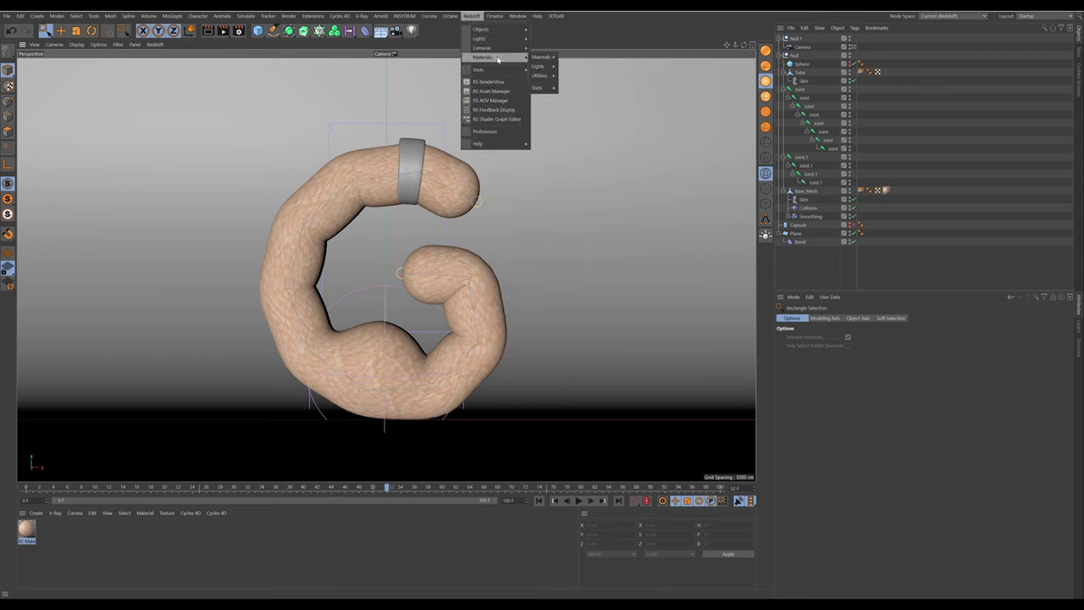
click(566, 60)
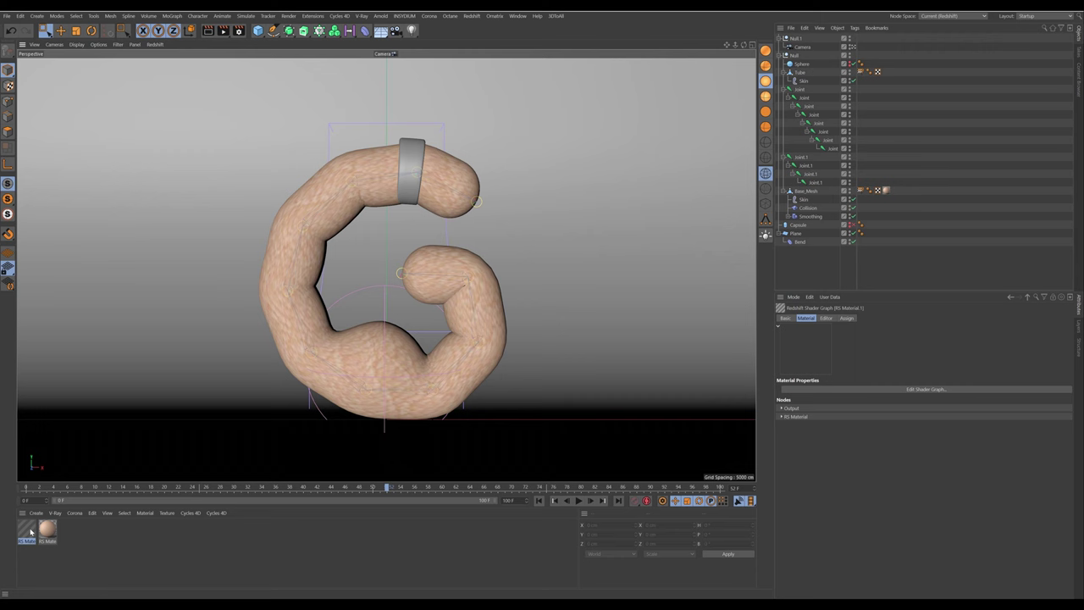
drag(30, 532, 76, 532)
double_click(49, 532)
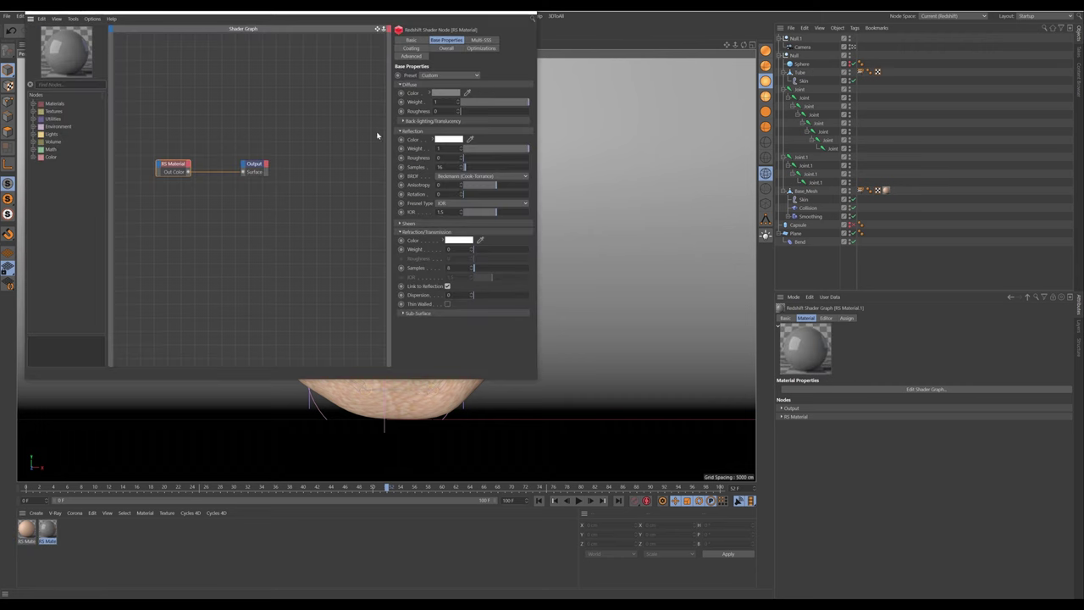
Set the new material's diffuse color to a bright green with 86% saturation and 100% value
click(443, 93)
click(446, 95)
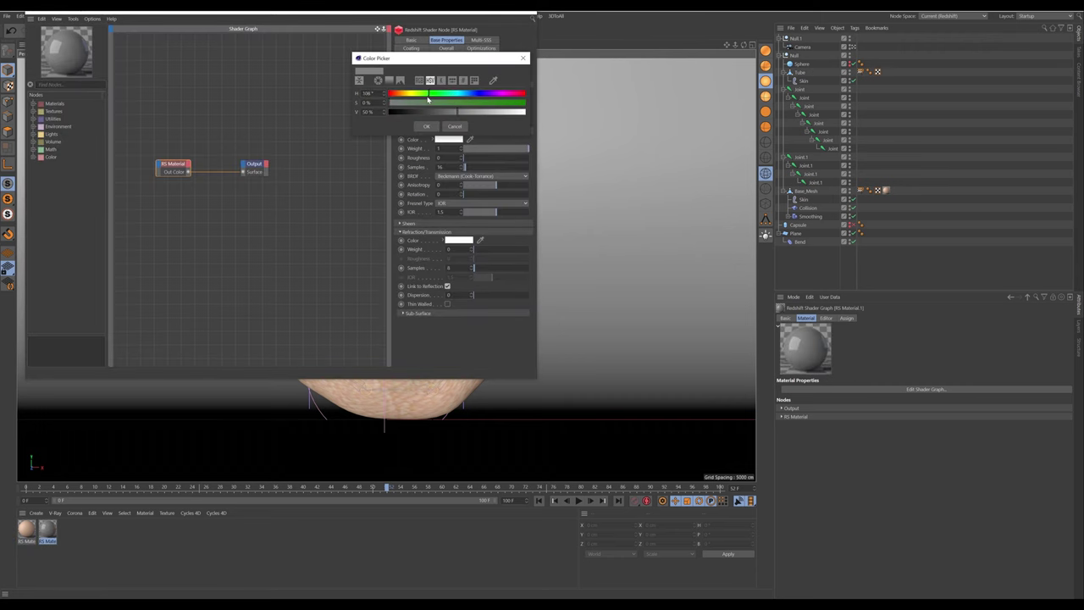
drag(472, 117, 542, 111)
click(439, 111)
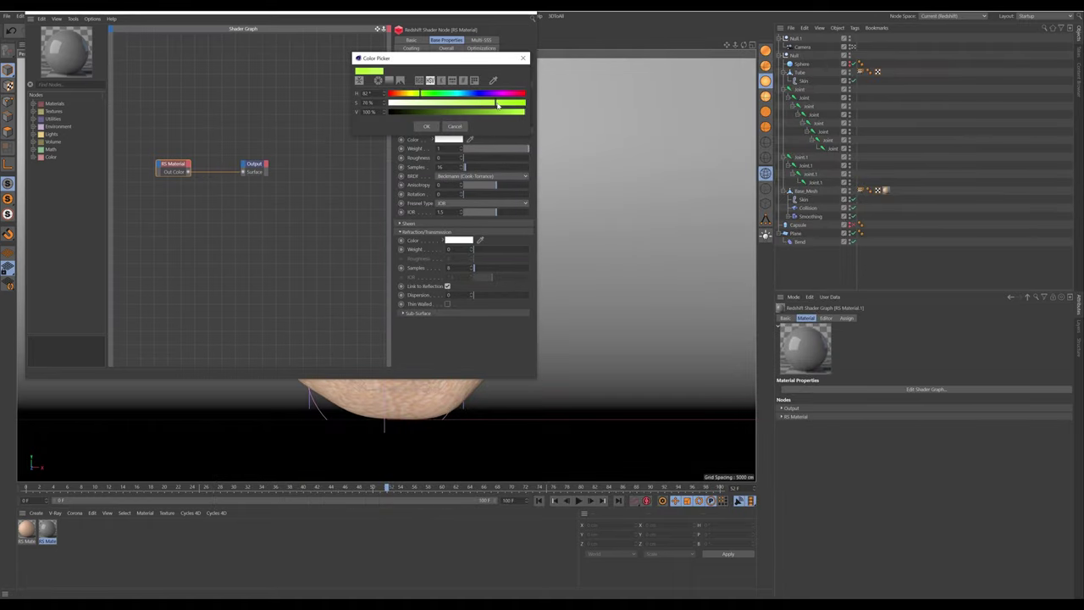
drag(498, 104, 508, 103)
click(447, 94)
drag(457, 95, 425, 95)
click(426, 125)
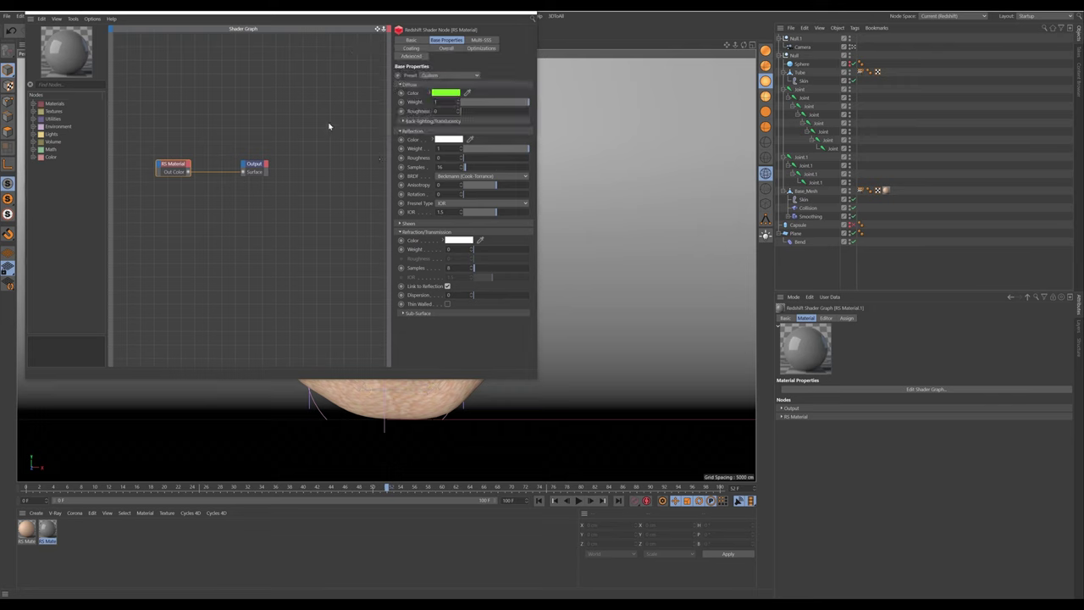
Set the green material's reflection roughness to 0.25 and its IOR to 1.25
click(381, 170)
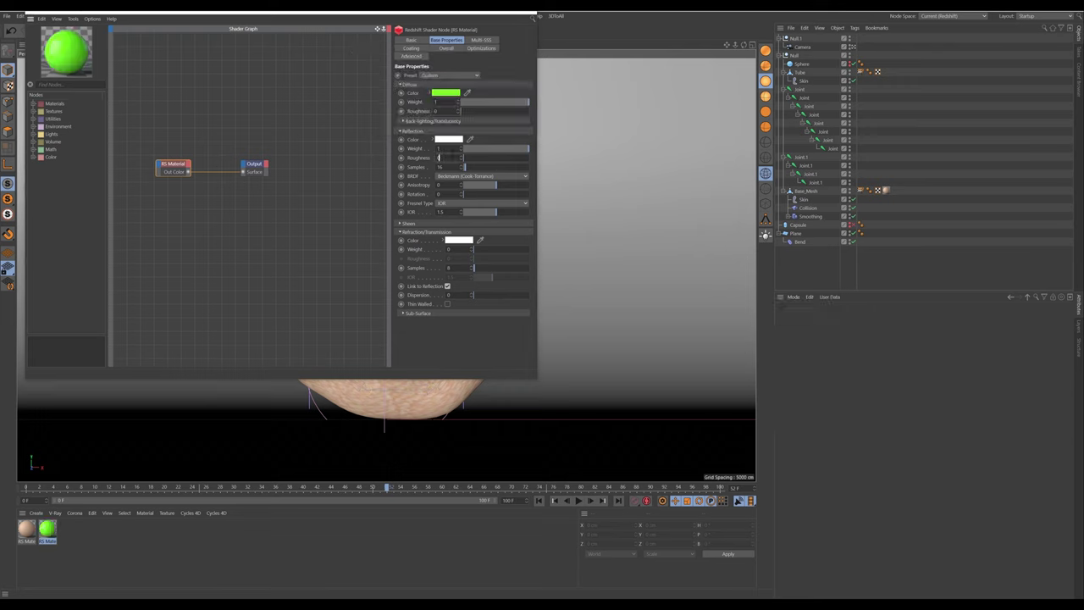
text(25)
key(Return)
Duplicate the green material, change the copy's diffuse color to cyan blue with hue 191°, and close its Shader Graph
ctrl+drag(48, 531, 78, 533)
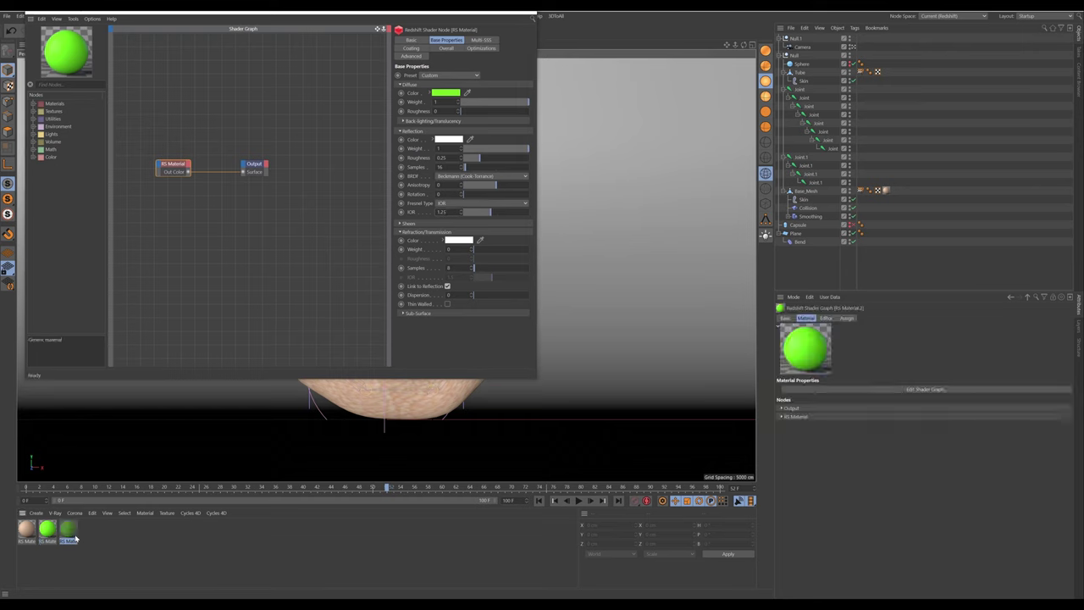
double_click(442, 213)
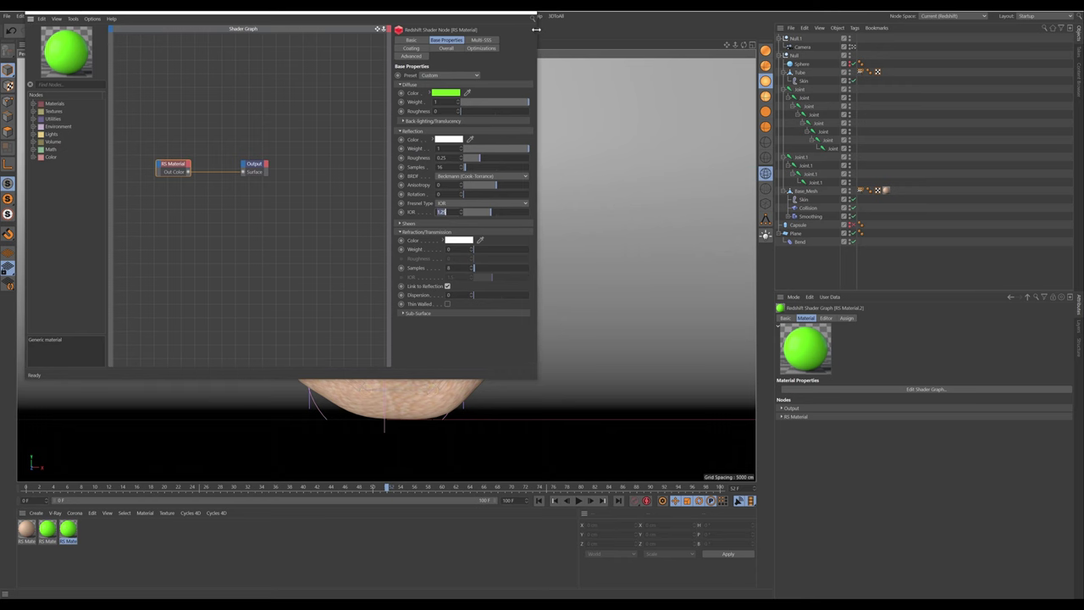
drag(416, 12, 617, 220)
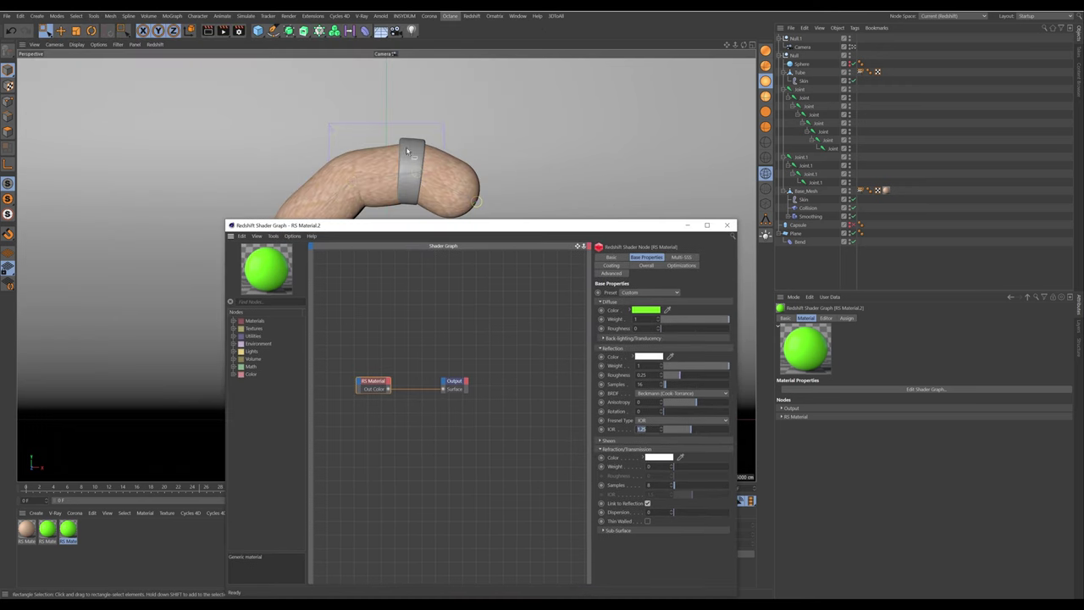
click(636, 312)
click(655, 310)
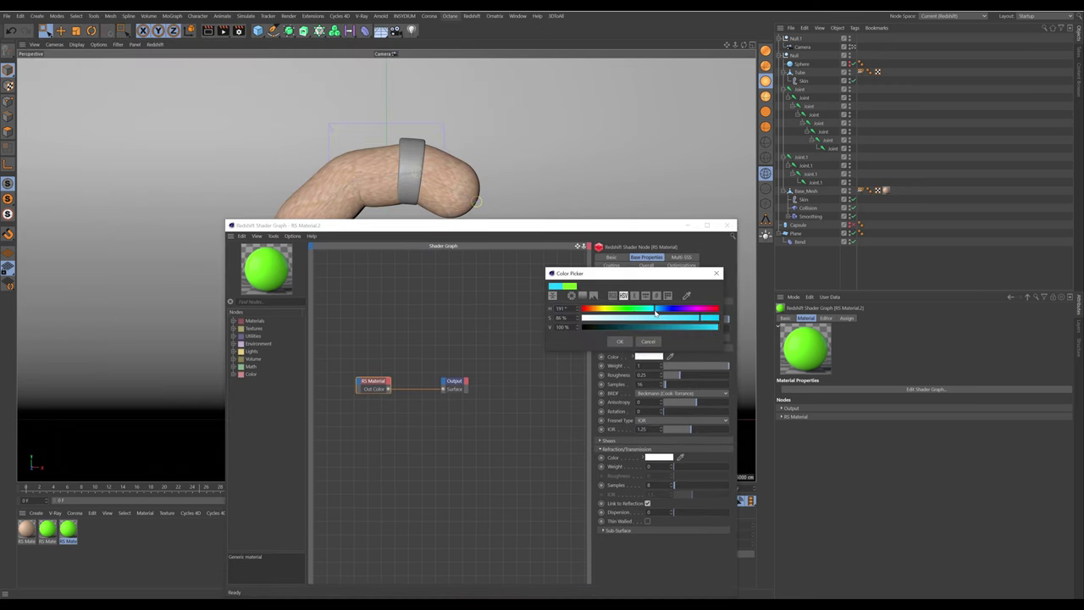
click(623, 342)
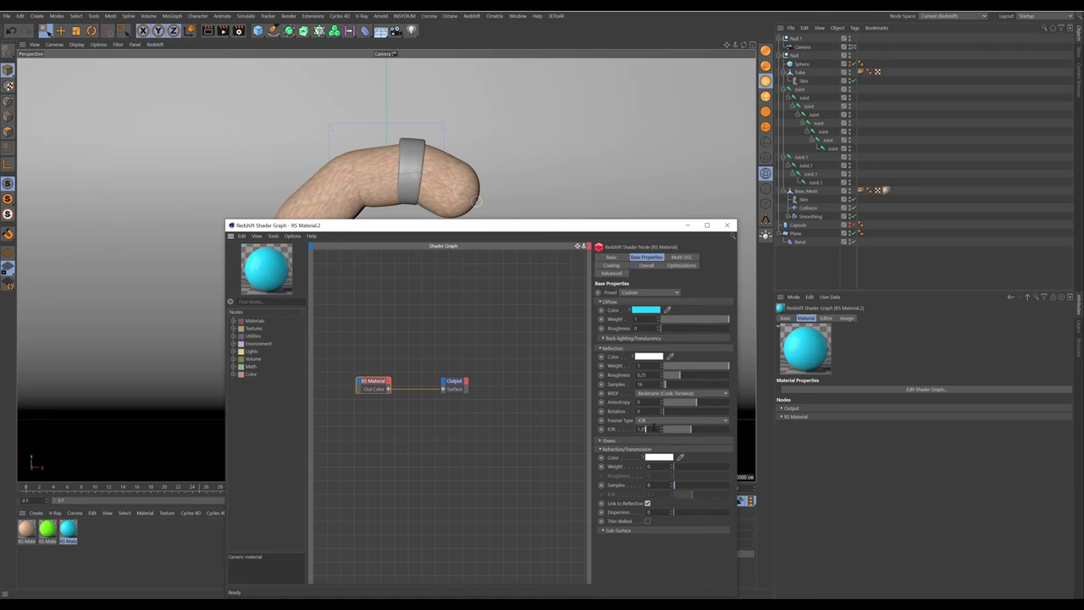
click(726, 226)
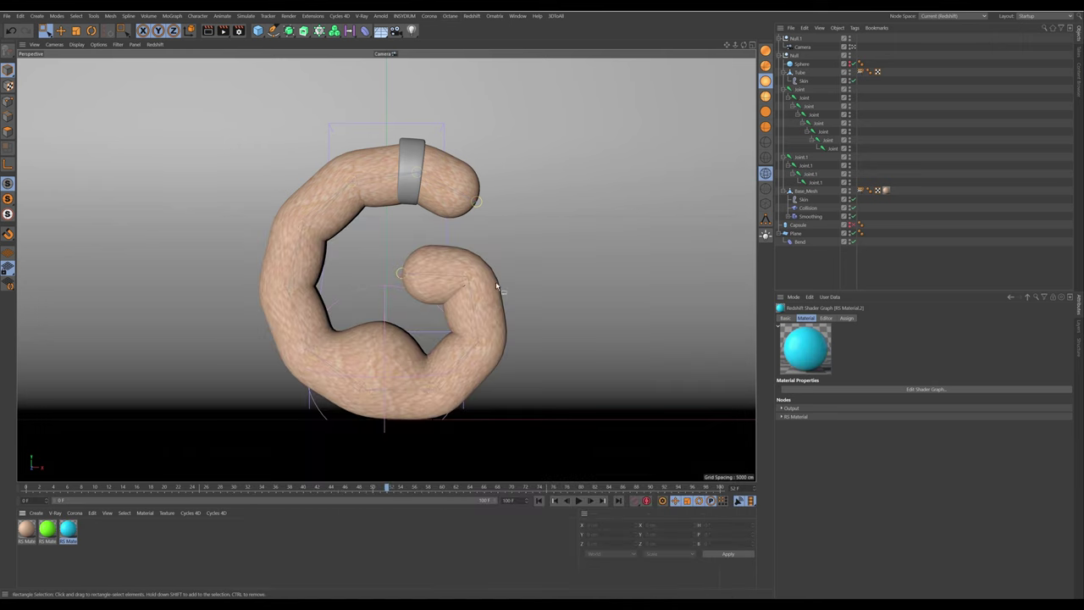
Apply the cyan material to the Tube wristband and the green material to the background Plane
drag(67, 529, 800, 75)
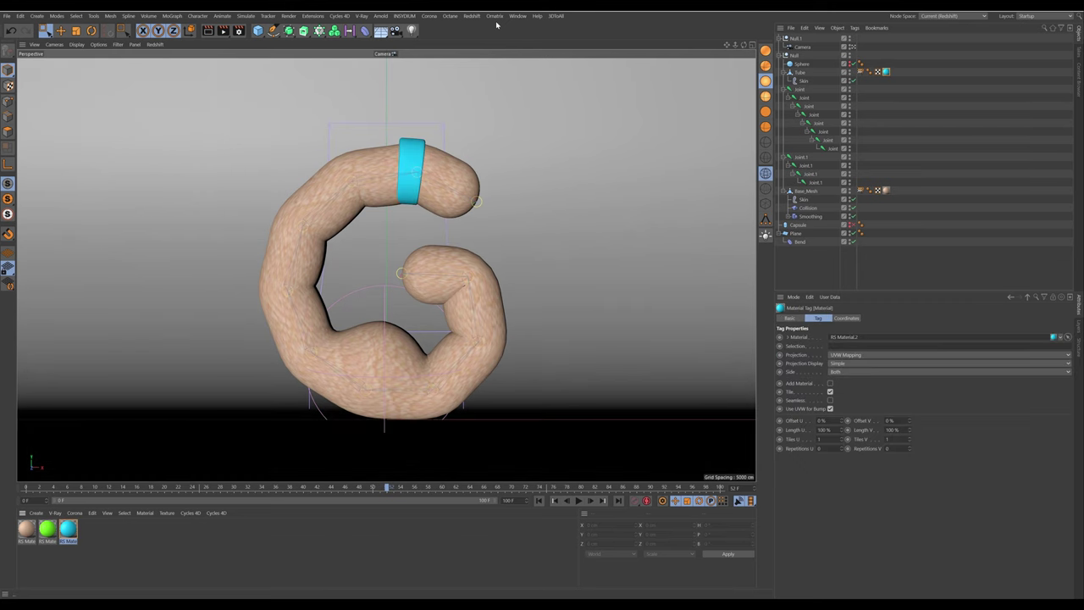
drag(306, 475, 803, 236)
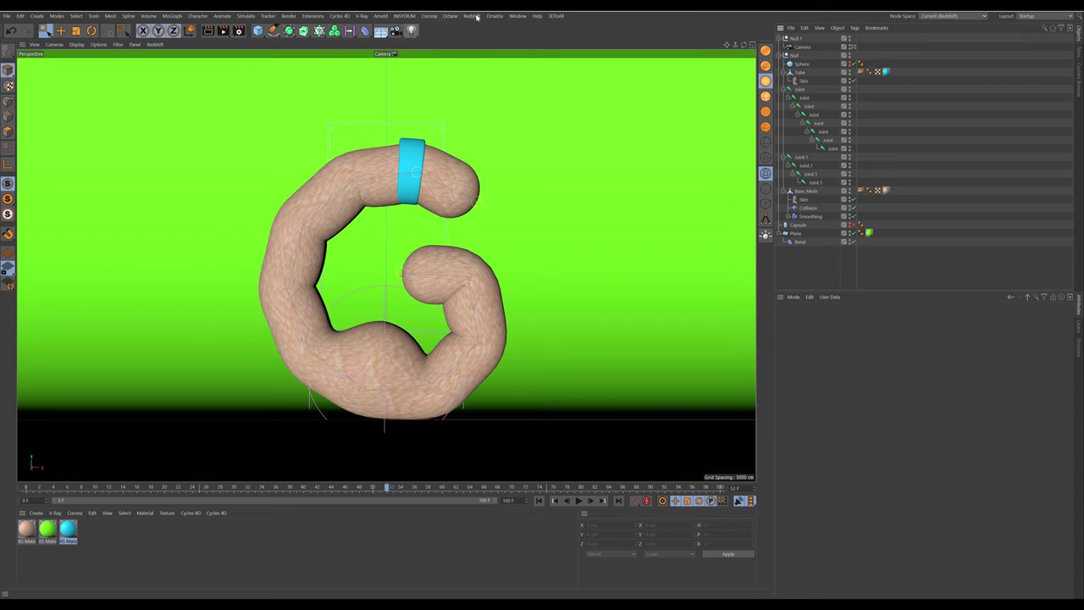
Add a Redshift Dome Light to the scene
click(518, 15)
mouse_move(475, 16)
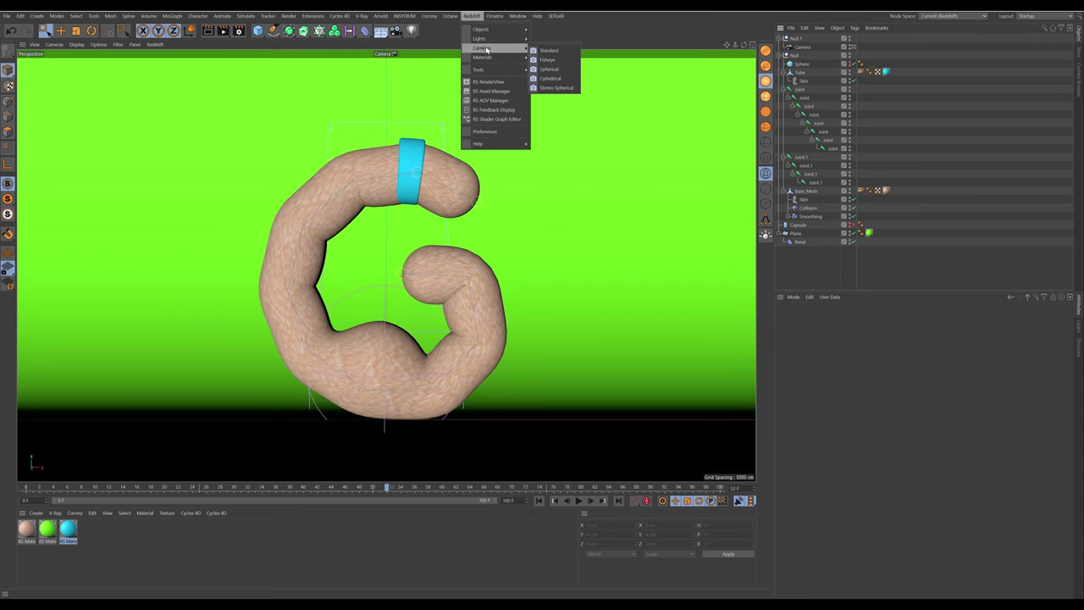
mouse_move(483, 38)
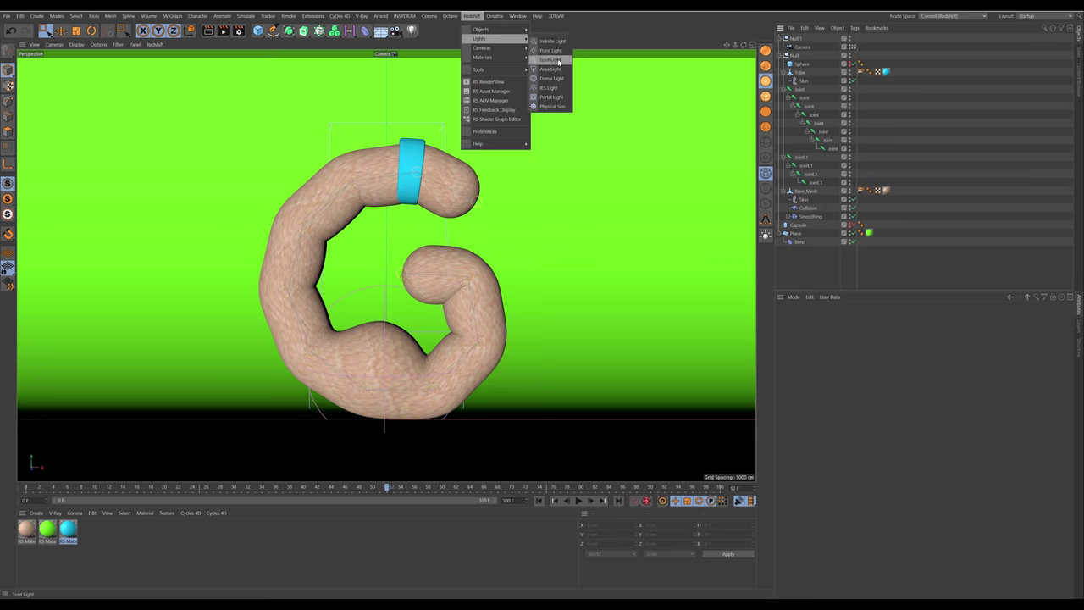
click(552, 78)
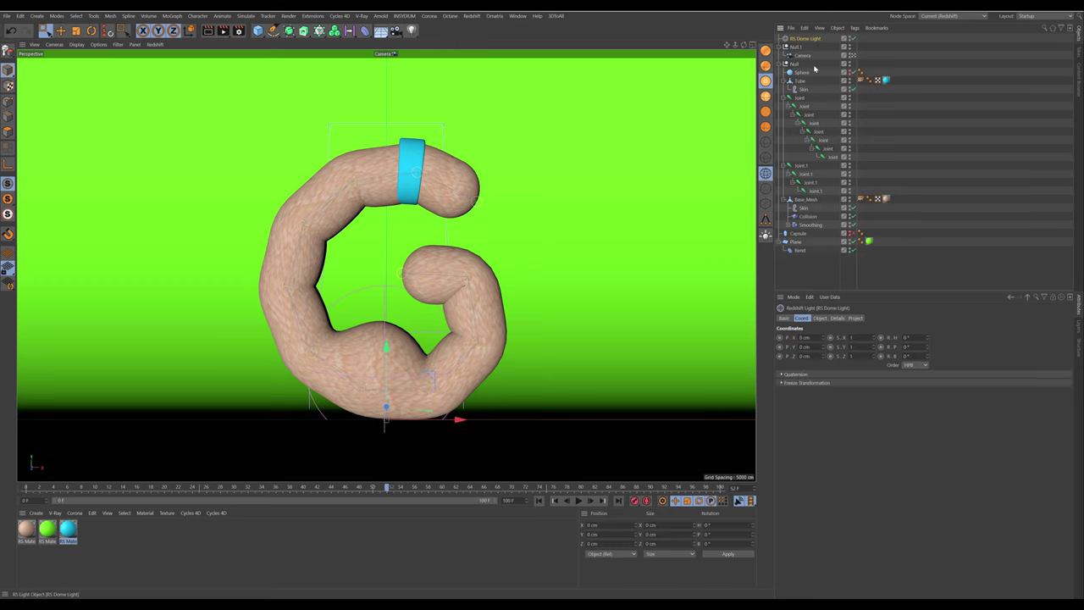
Load the HDRI file GSG_PRO_STUDIOS_METAL_002.exr as the dome light's texture and deselect the light
click(820, 318)
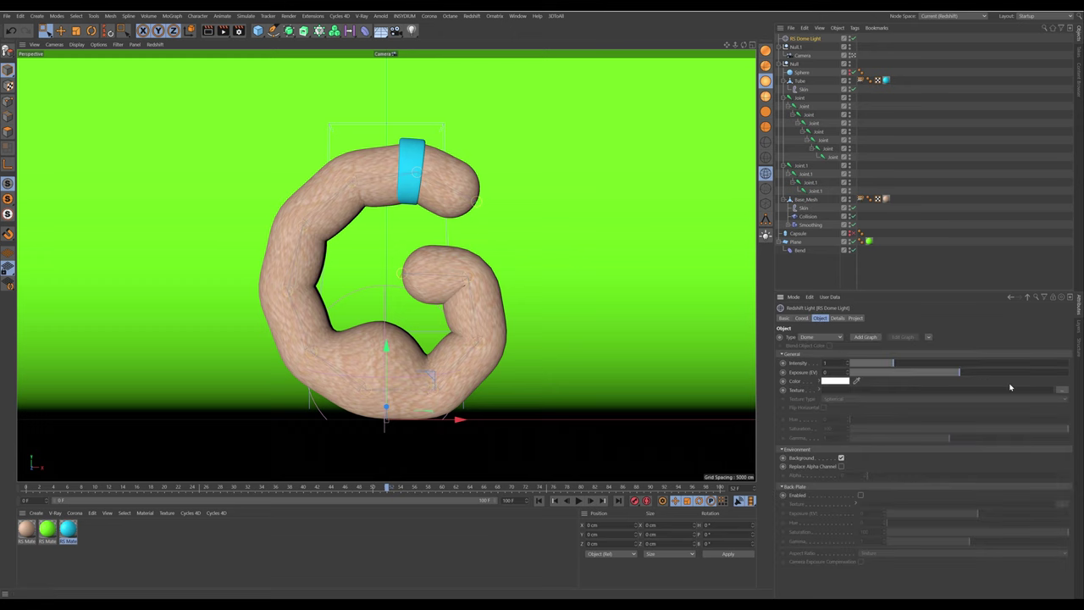
click(1062, 394)
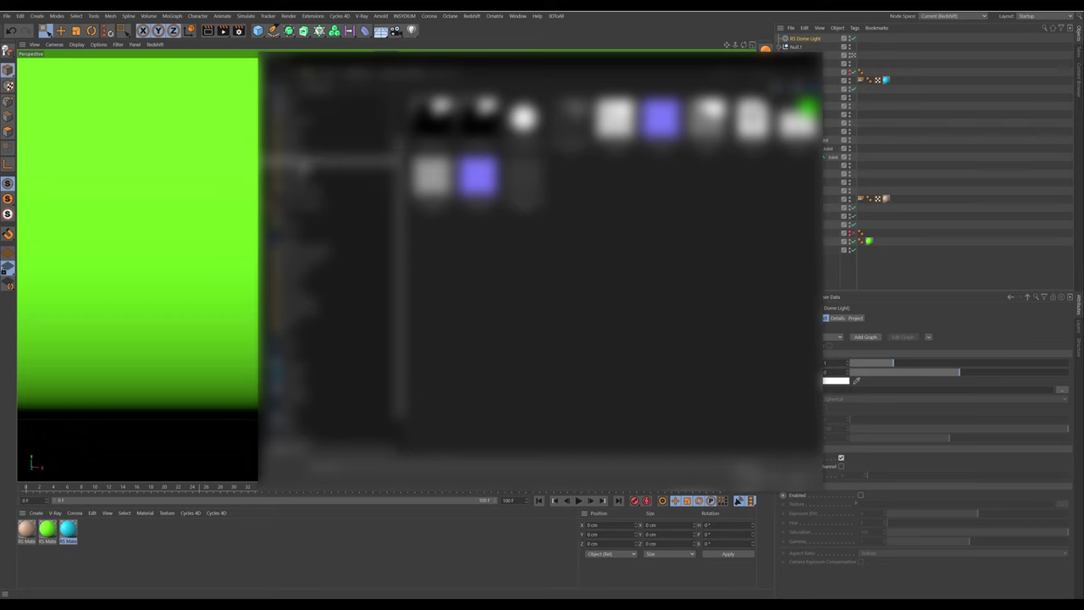
click(321, 110)
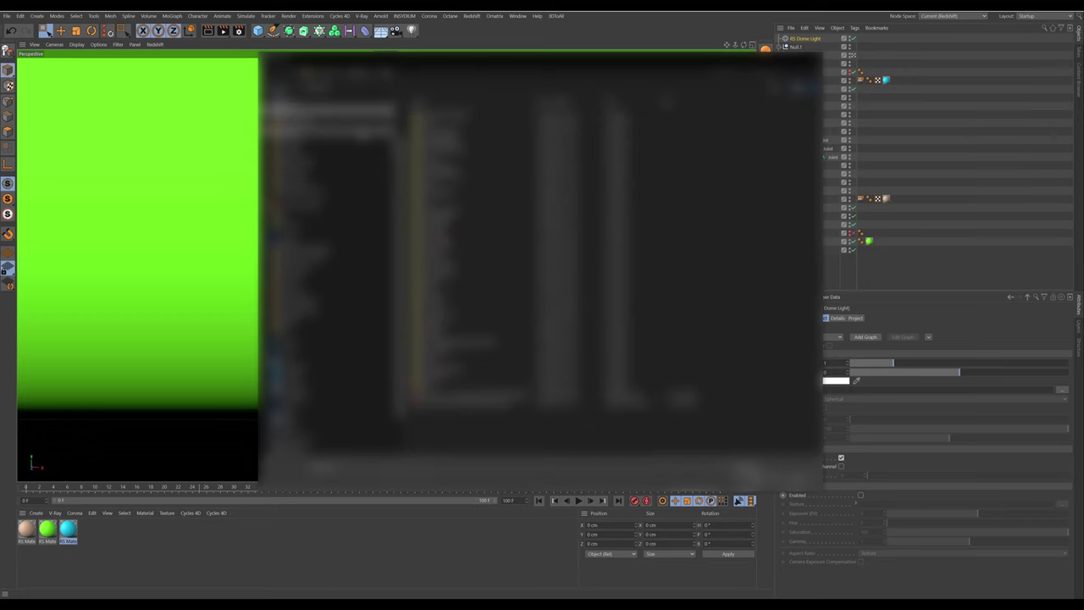
double_click(438, 201)
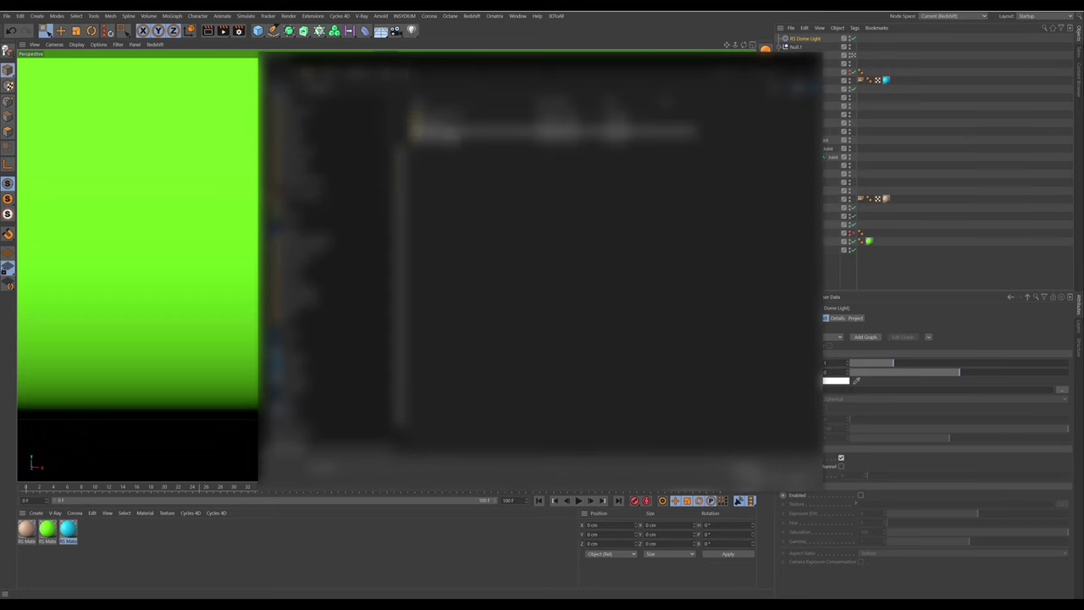
double_click(451, 134)
click(536, 129)
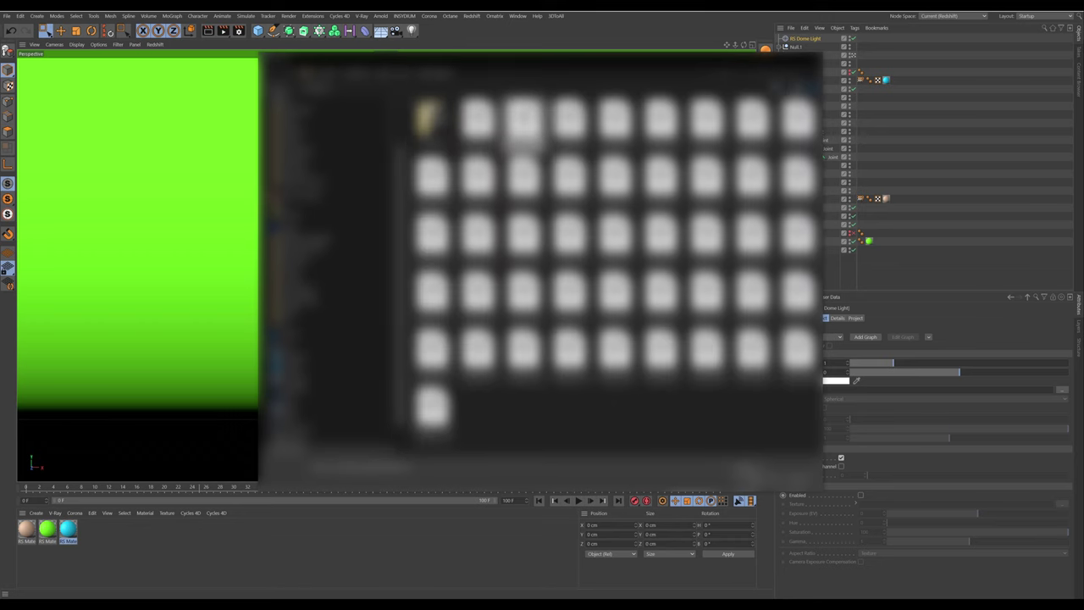
double_click(523, 118)
click(609, 344)
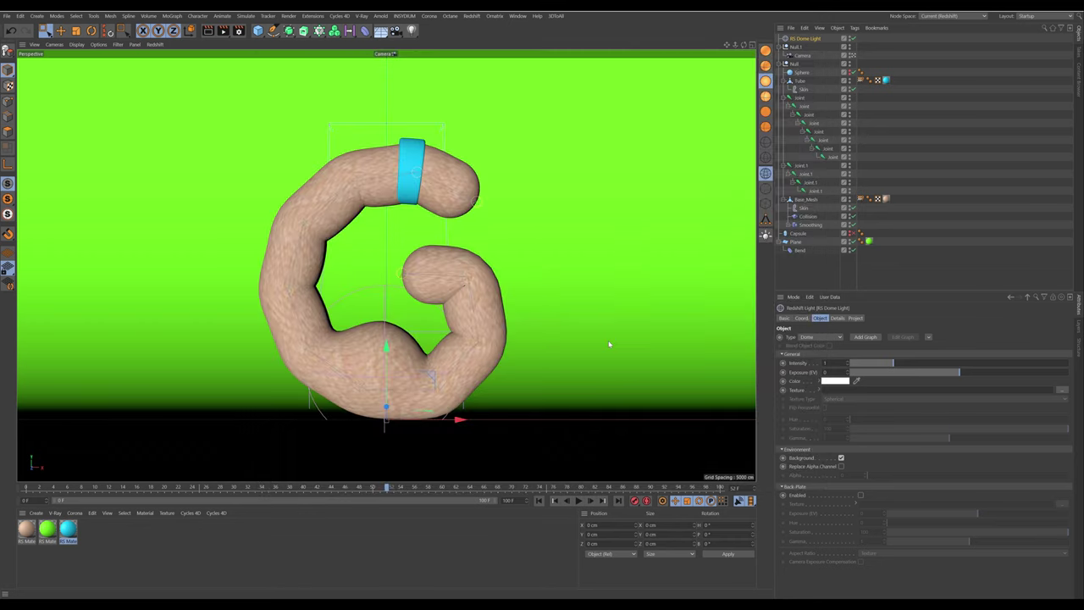
click(800, 269)
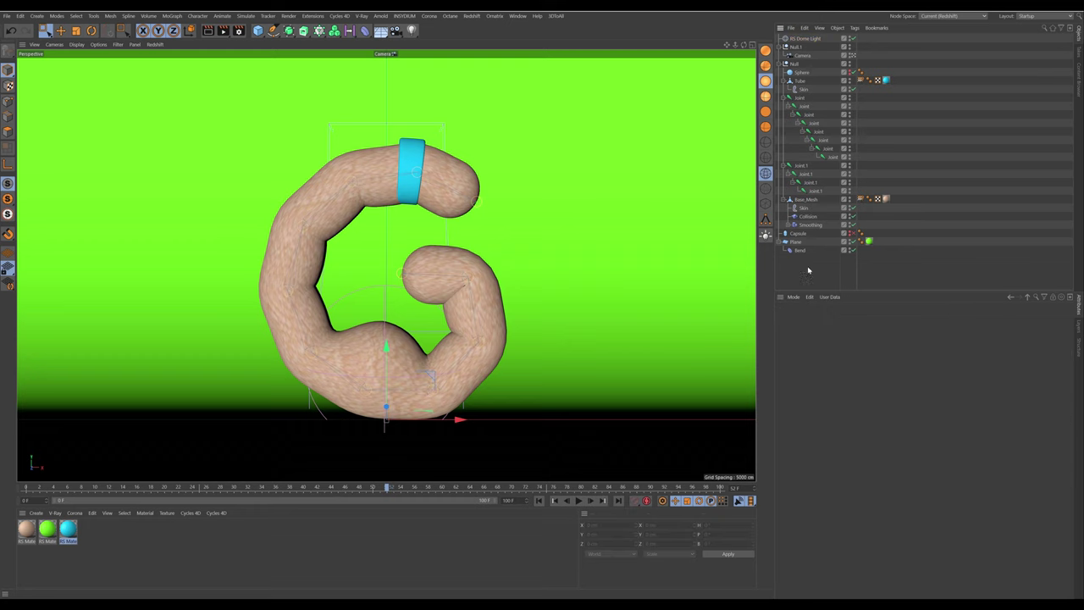
Open the Redshift RenderView, enlarge its window, and run a live render framed closely on the G-shaped arm
click(470, 15)
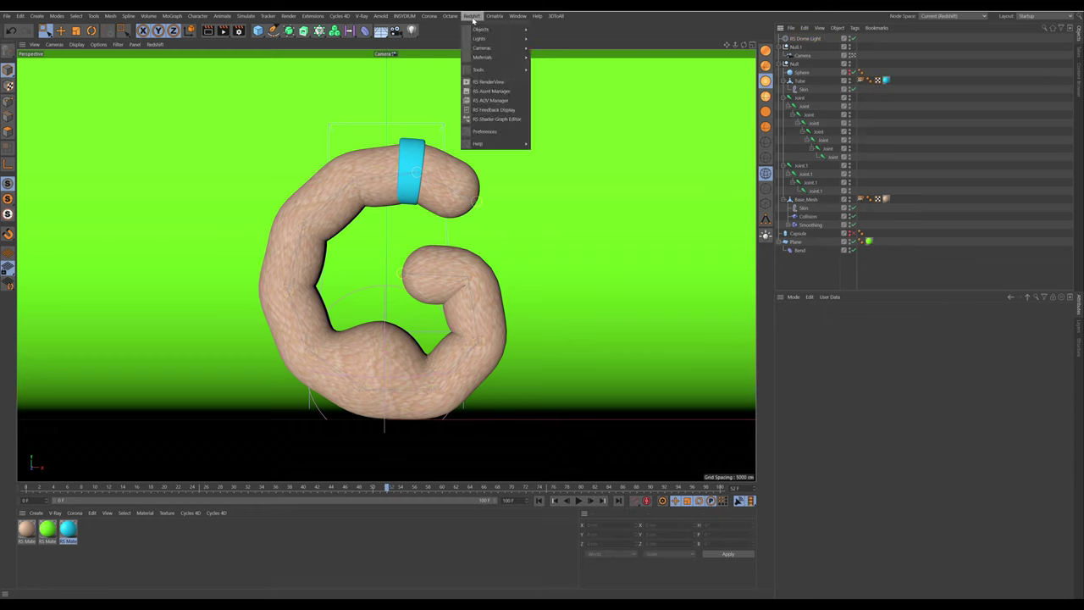
click(495, 83)
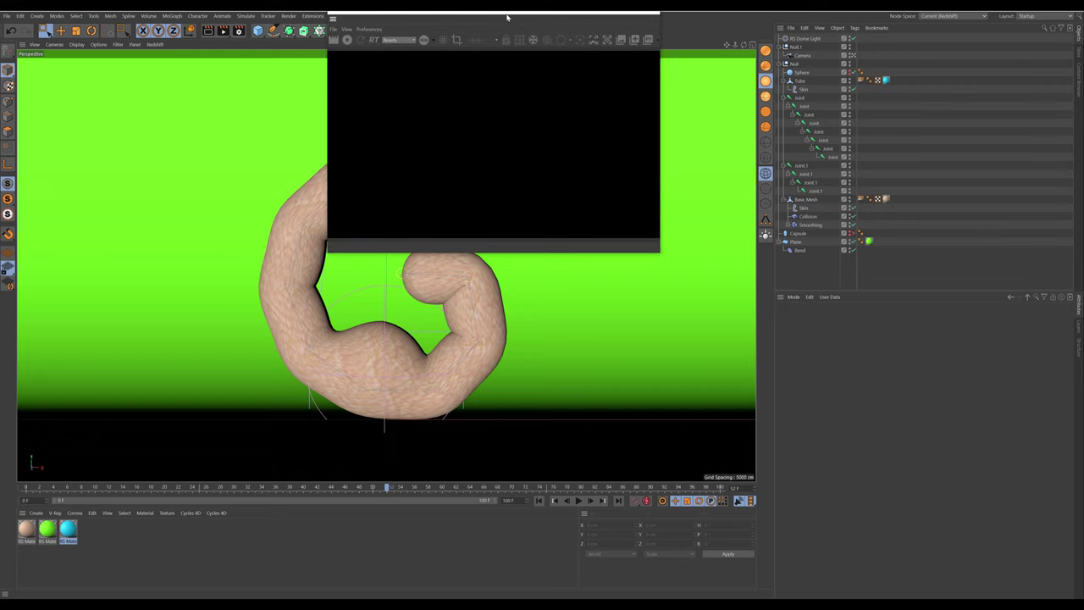
drag(506, 17, 508, 79)
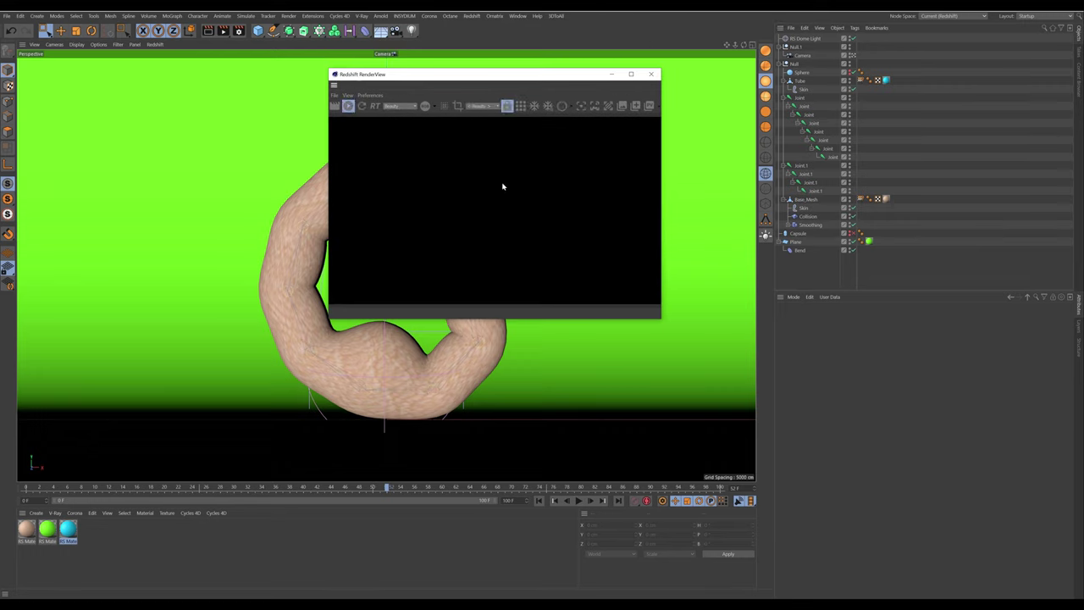
drag(662, 320, 754, 479)
drag(595, 73, 494, 42)
scroll(436, 243, up, 4)
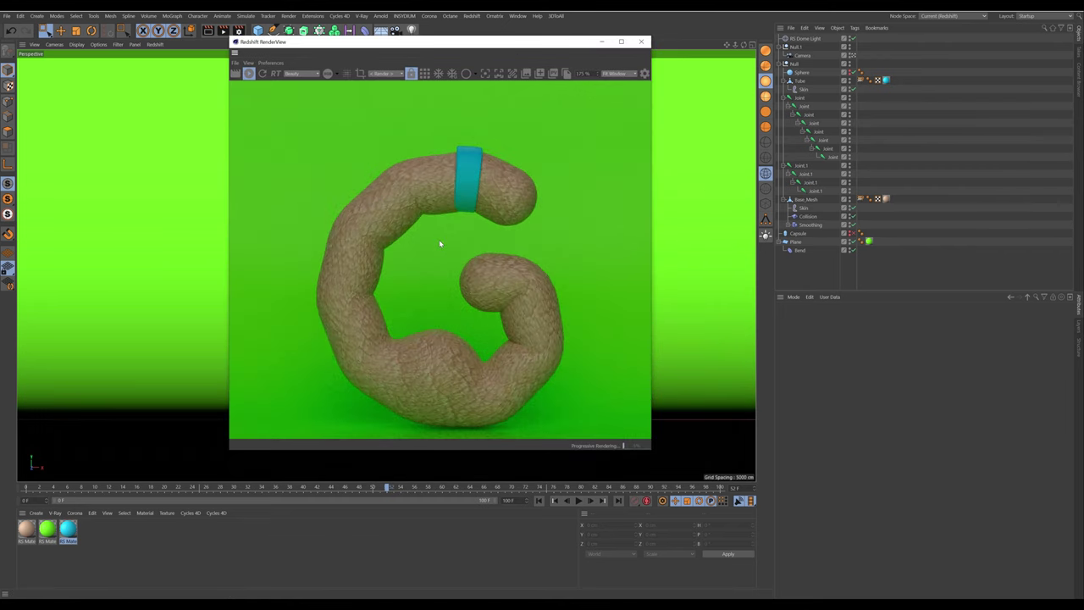
Set the human-skin texture's remap scale to 2 in both directions in the skin material's Shader Graph, and close the graph
double_click(27, 529)
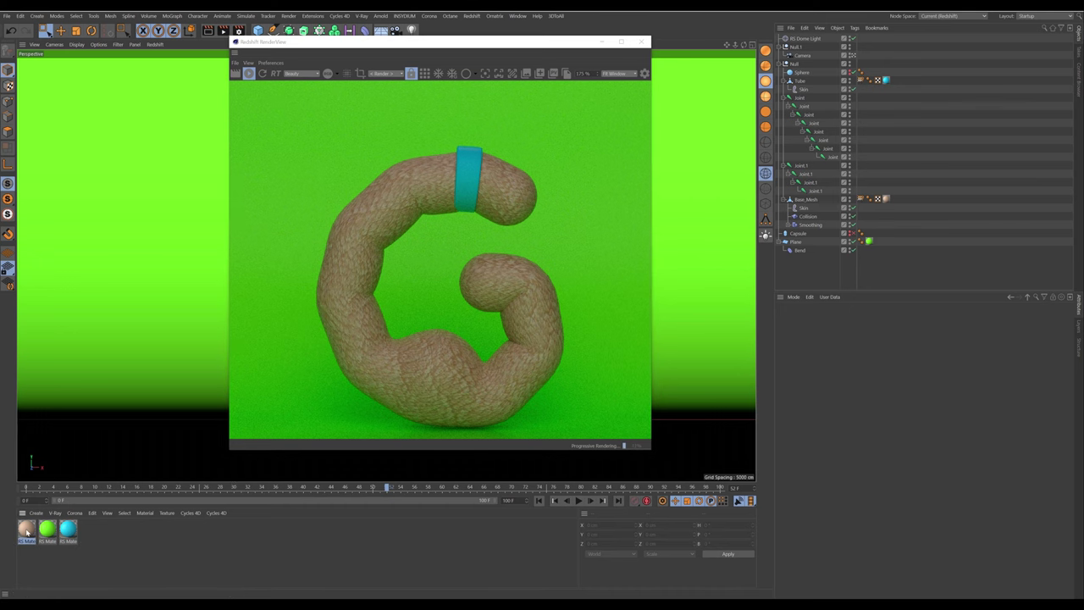
drag(559, 41, 765, 50)
drag(163, 142, 142, 133)
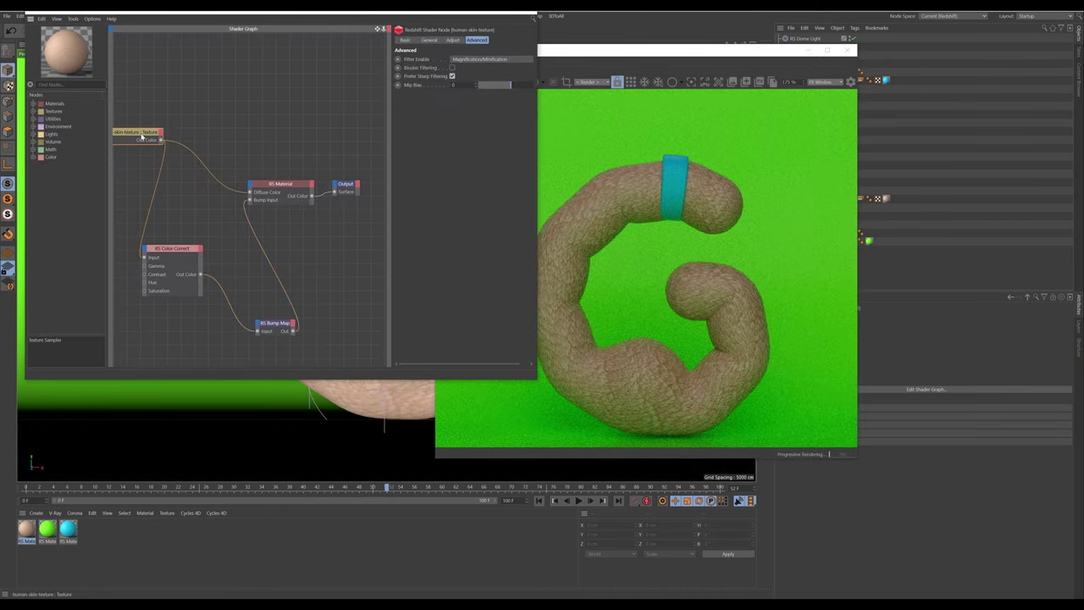
click(437, 40)
click(449, 148)
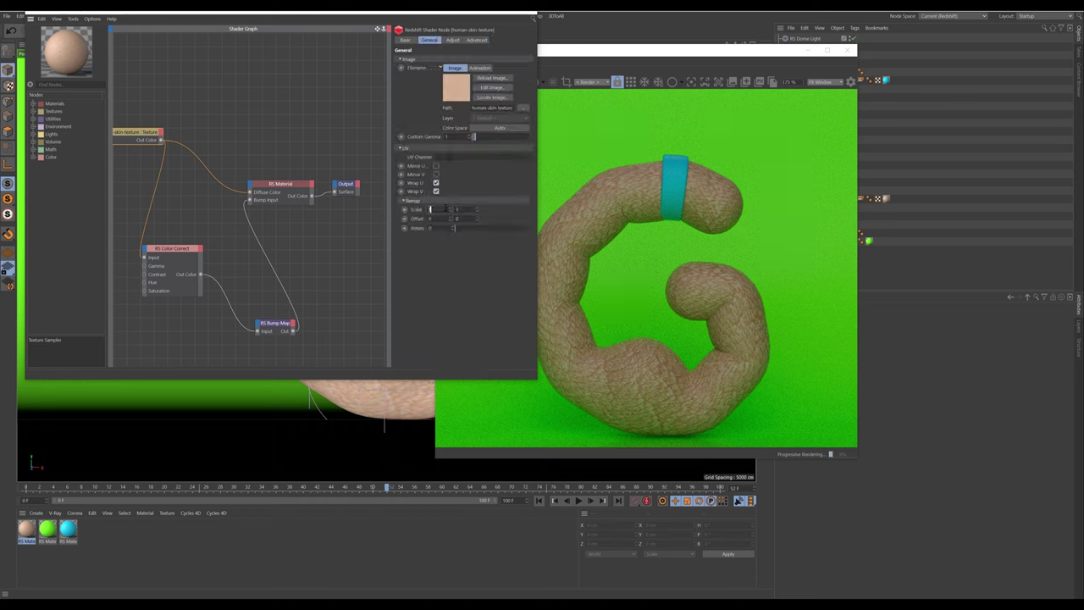
text(2)
key(Tab)
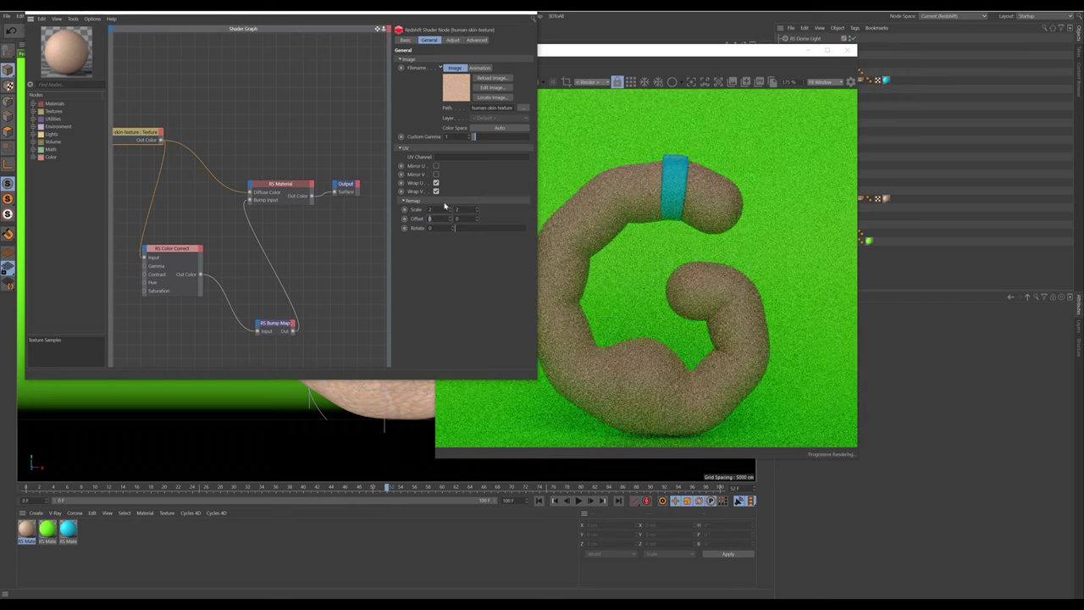
click(531, 15)
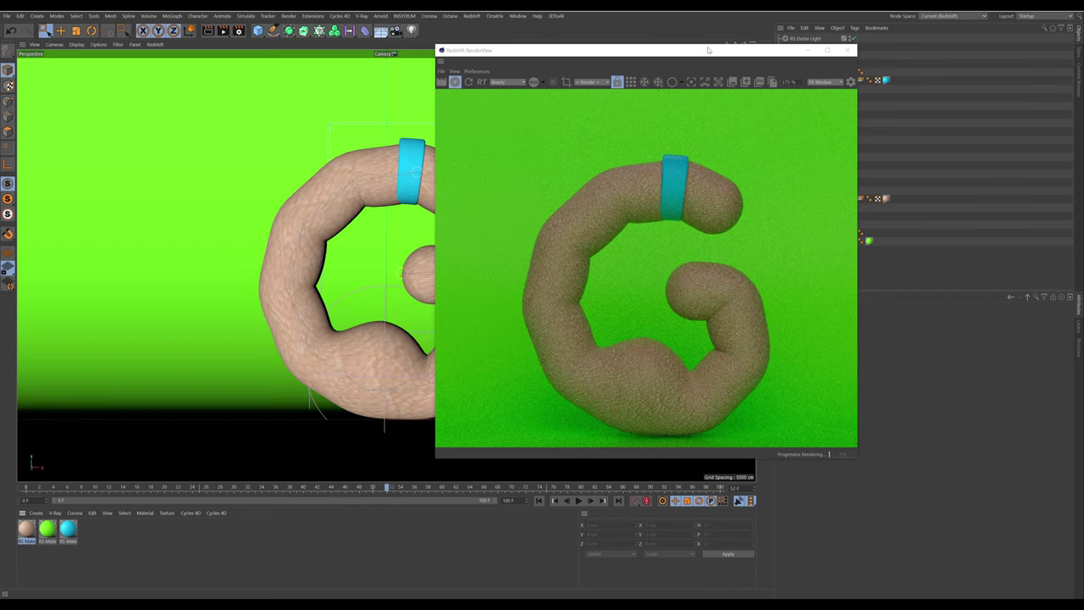
Raise the dome light's intensity slightly while keeping the live render in view
drag(693, 54, 509, 41)
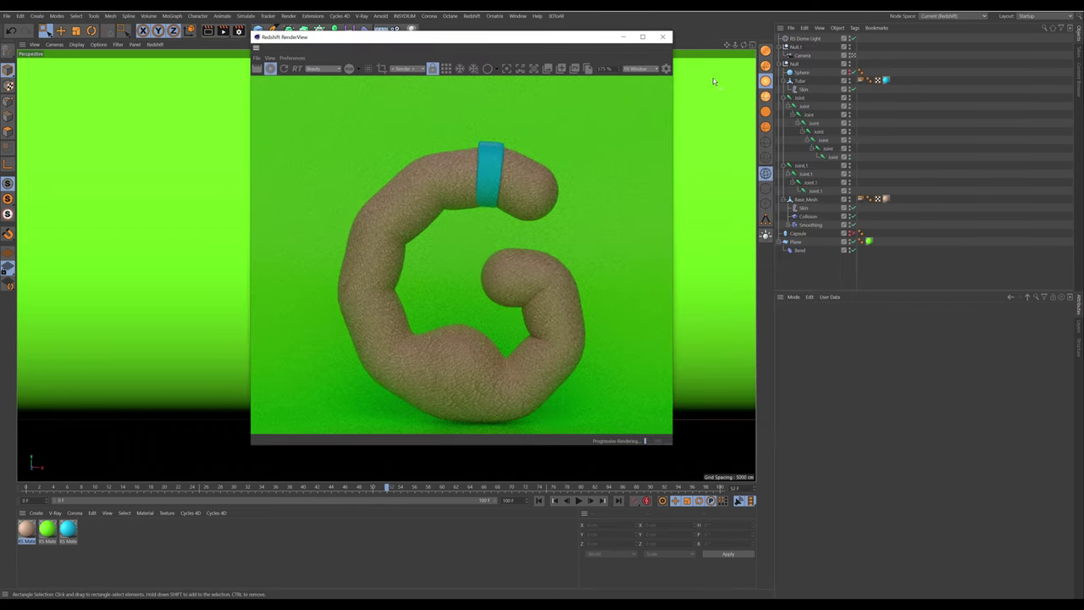
click(803, 39)
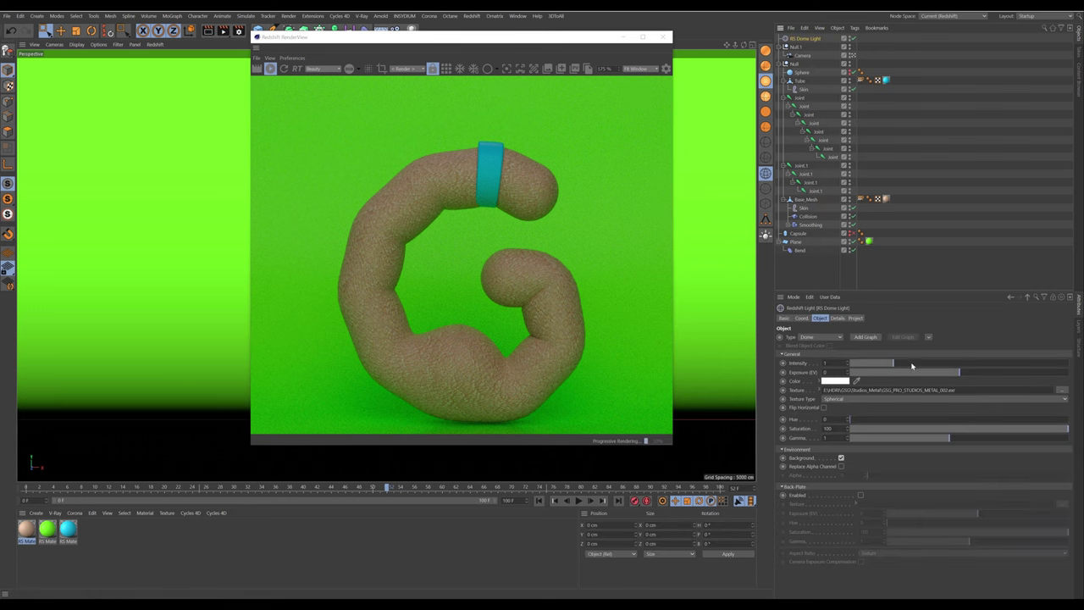
click(912, 364)
Try a 180° heading rotation on the dome light with the whole frame in view, and return it to 0°
click(801, 318)
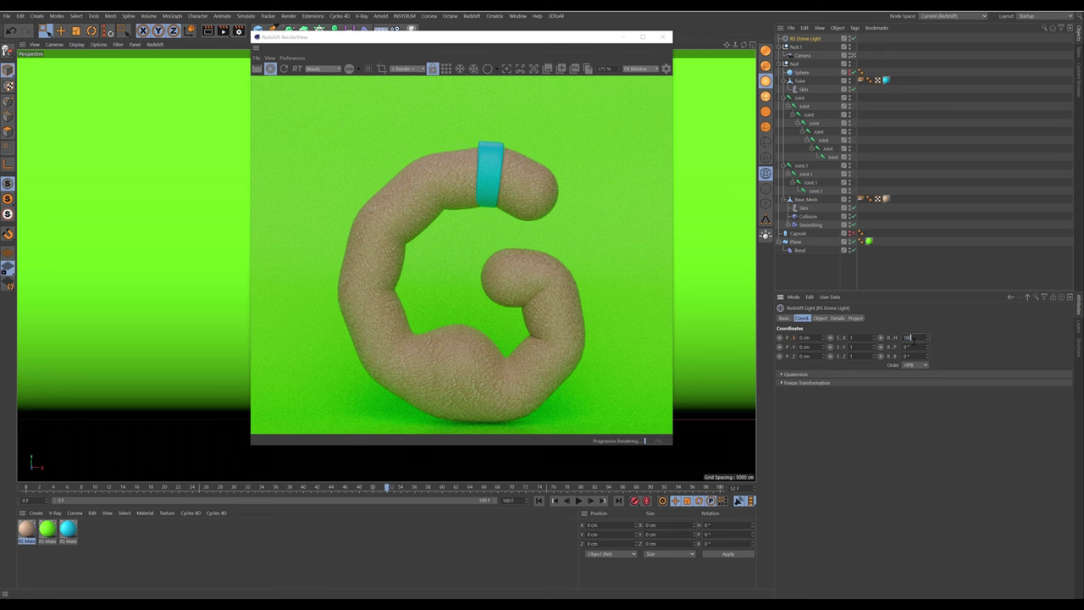
key(Return)
scroll(529, 306, down, 3)
mouse_move(568, 313)
middle_down()
mouse_move(515, 310)
mouse_move(548, 310)
middle_up()
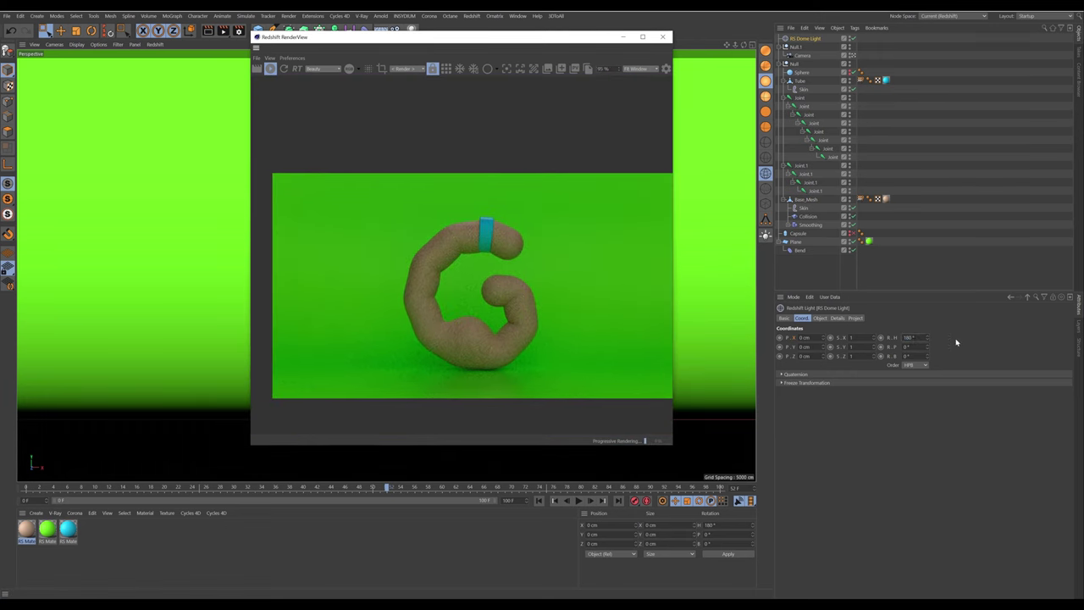
drag(927, 341, 928, 418)
Add a Redshift Area Light to the scene
drag(572, 36, 480, 35)
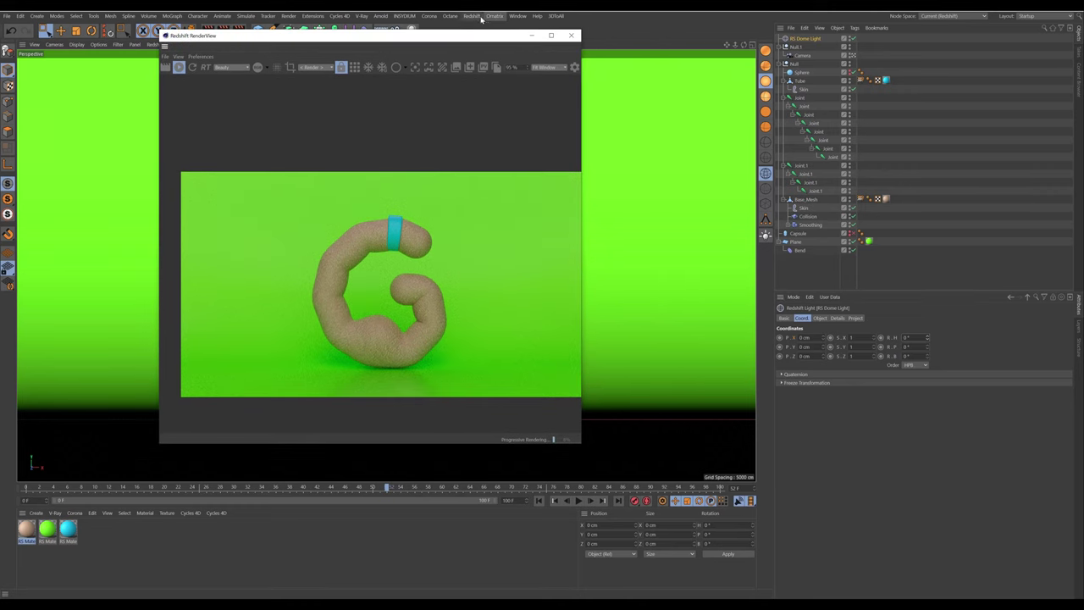
click(472, 15)
mouse_move(495, 38)
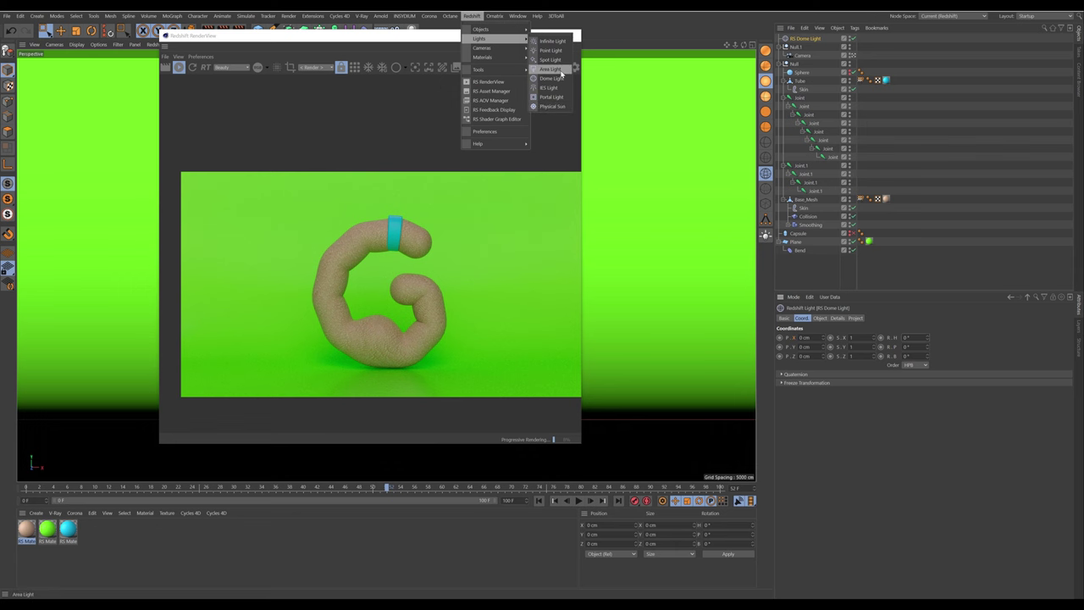
click(563, 69)
Place the area light above and in front of the arm at about Y 138 cm, Z -39 cm, pitched about -48°
middle_click(710, 61)
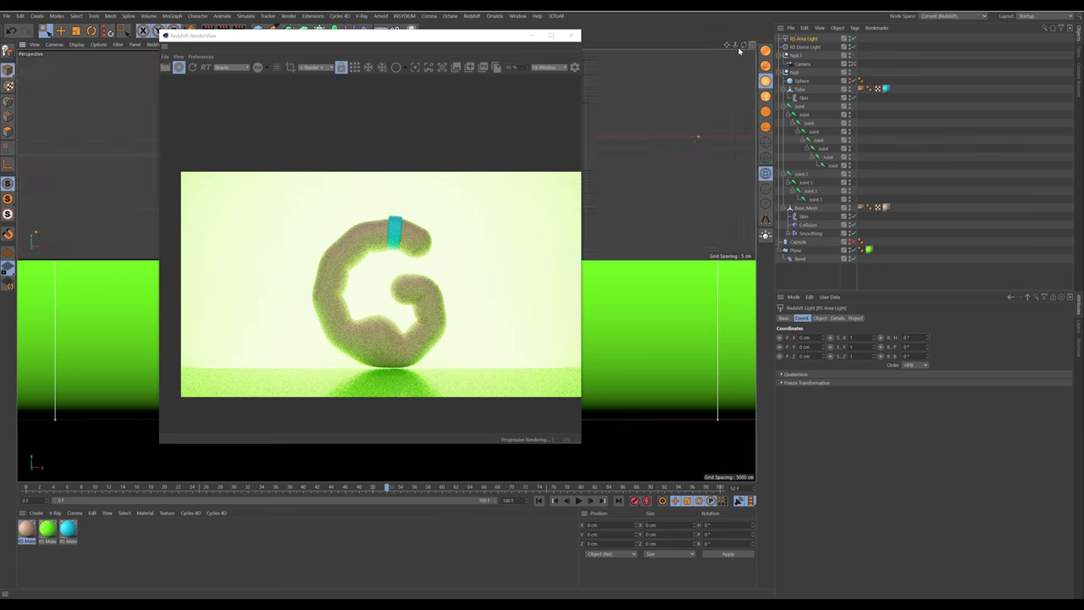
drag(461, 36, 623, 49)
scroll(207, 377, down, 5)
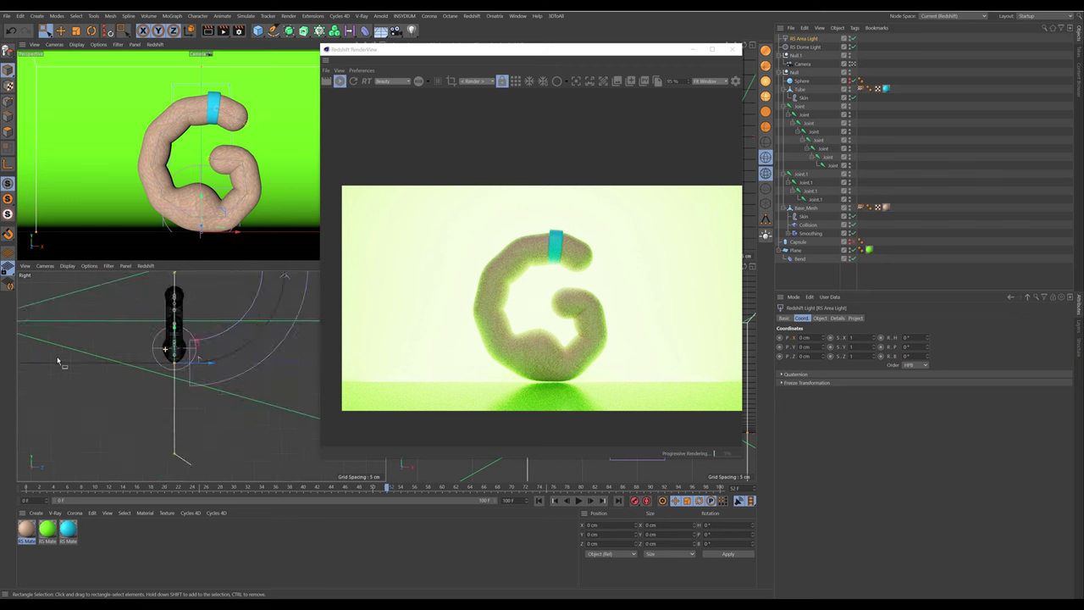
alt+middle_drag(205, 394, 211, 400)
drag(238, 382, 222, 328)
key(r)
key(e)
Review the lighting and finished G pose in the reference render G_Typo_001.mov, and close the video player
key(alt+Tab)
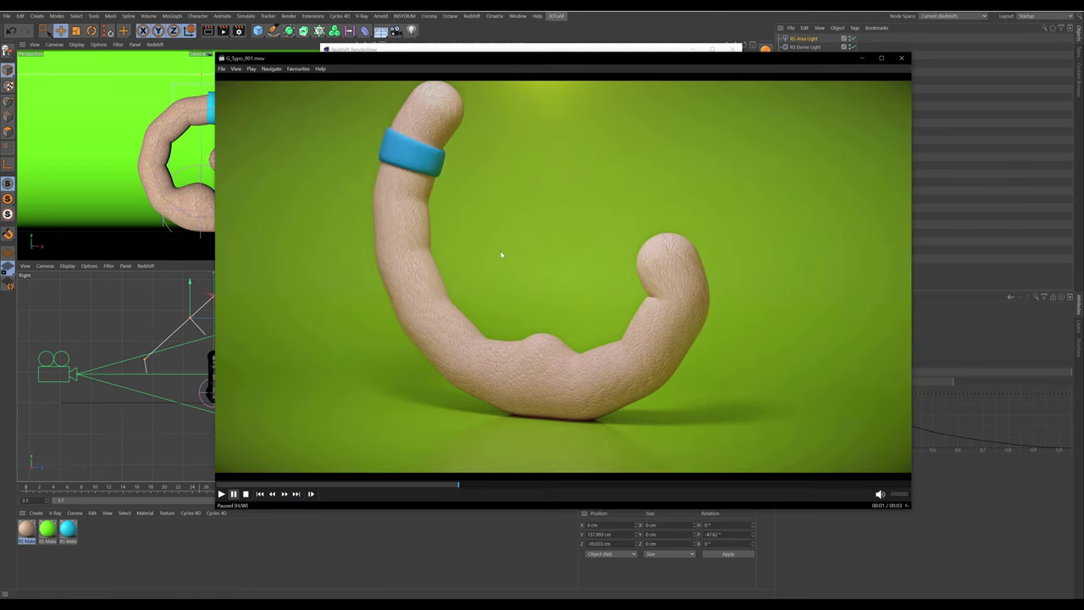
click(666, 322)
click(666, 322)
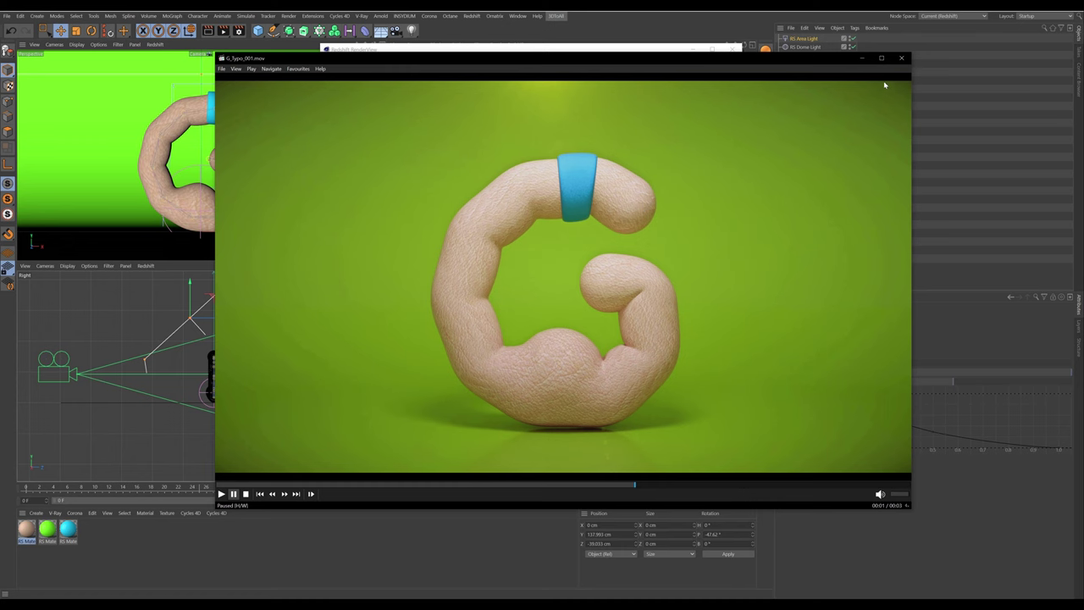
click(901, 58)
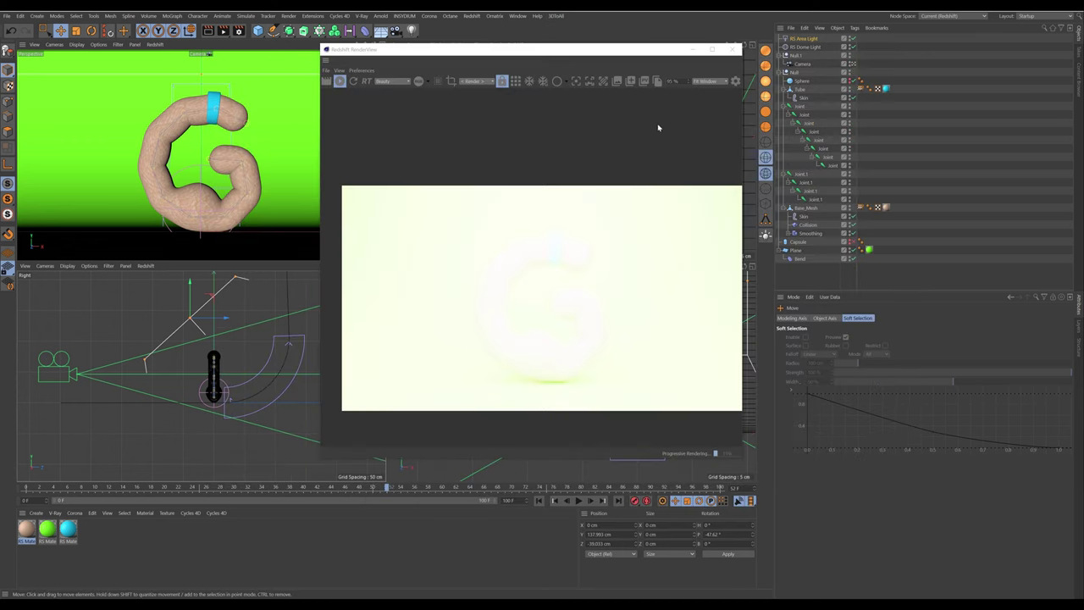
Resize the area light to 50 × 50 cm and move it toward the camera, to about Y 133 cm and Z -53 cm
click(803, 38)
click(836, 318)
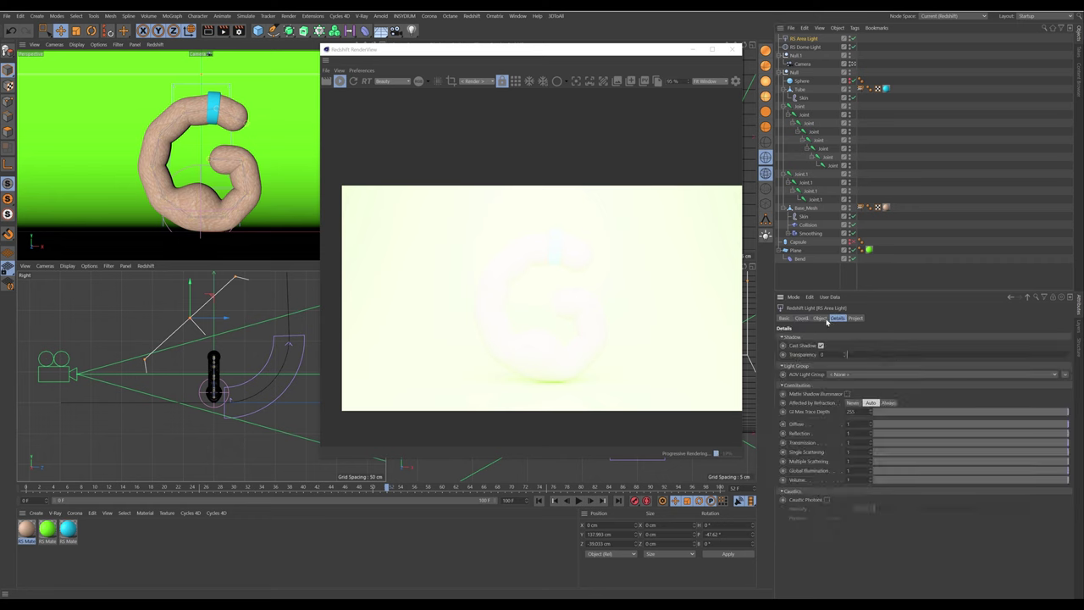
click(824, 319)
text(50)
key(Tab)
text(50)
key(Tab)
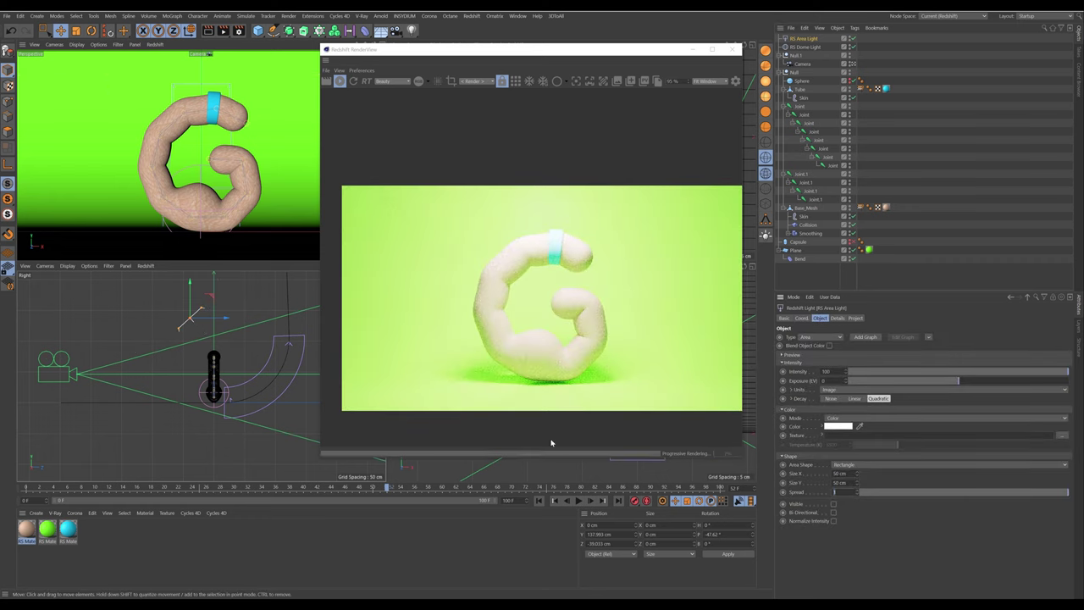
drag(211, 298, 203, 302)
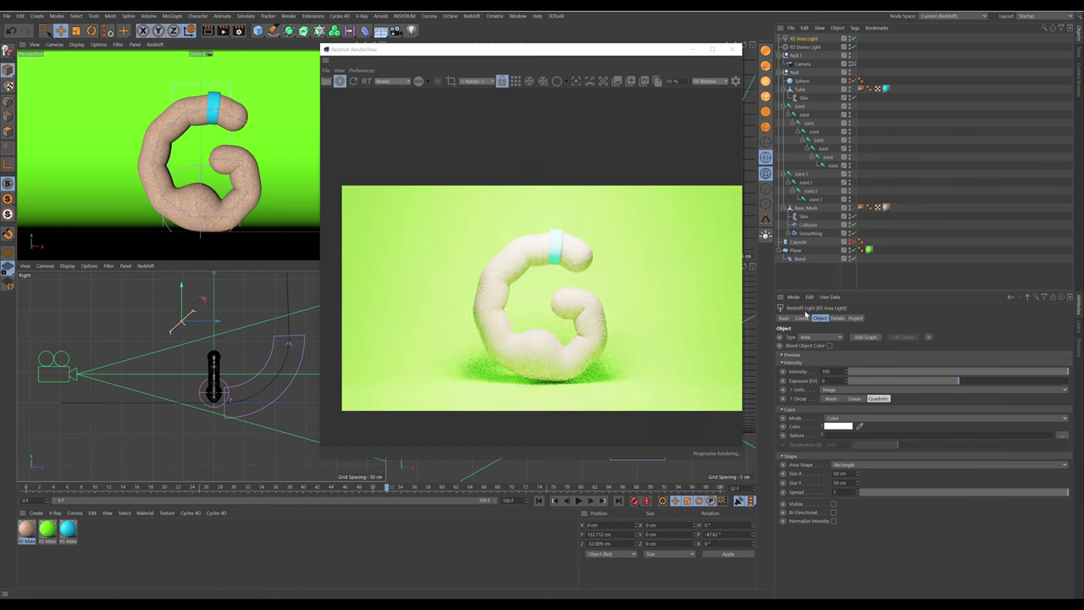
Set the area light's intensity to 10 and close the RenderView
text(10)
key(Return)
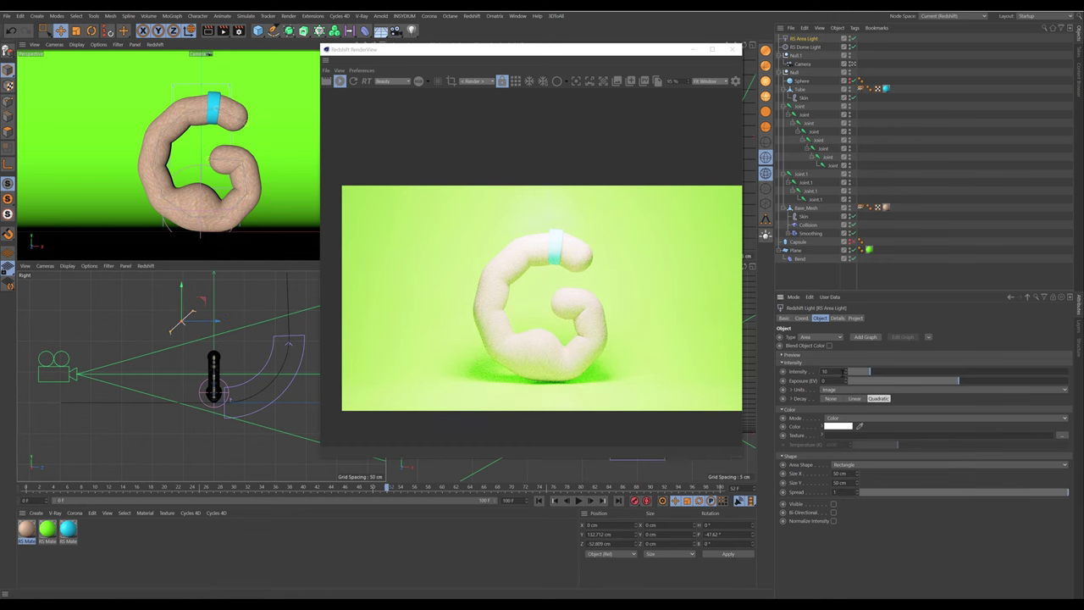
click(739, 52)
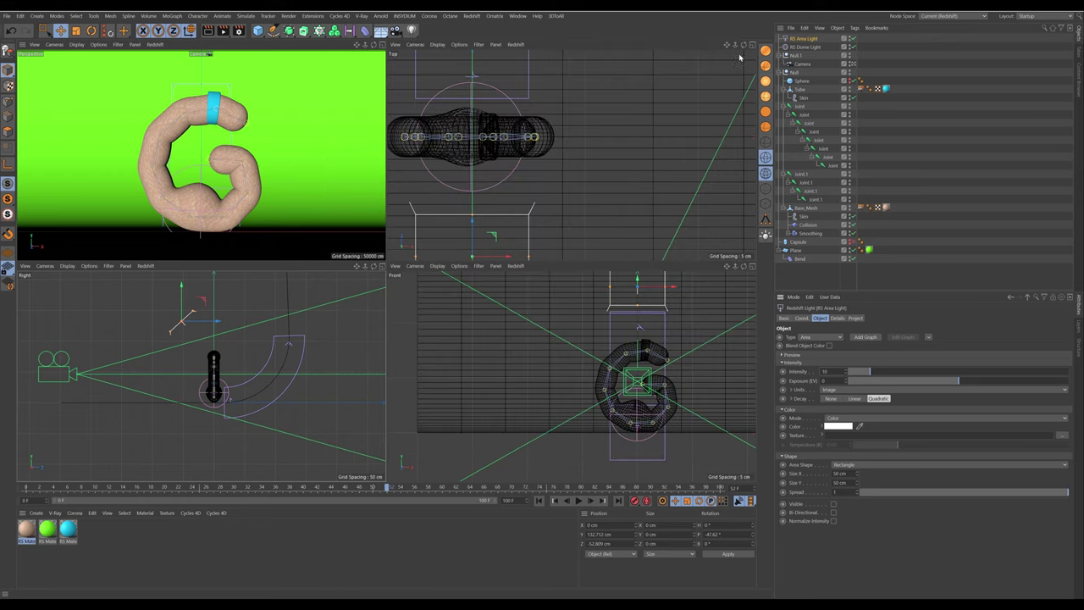
Add hair to the arm mesh Base_Mesh
click(822, 274)
middle_click(343, 157)
key(space)
click(474, 183)
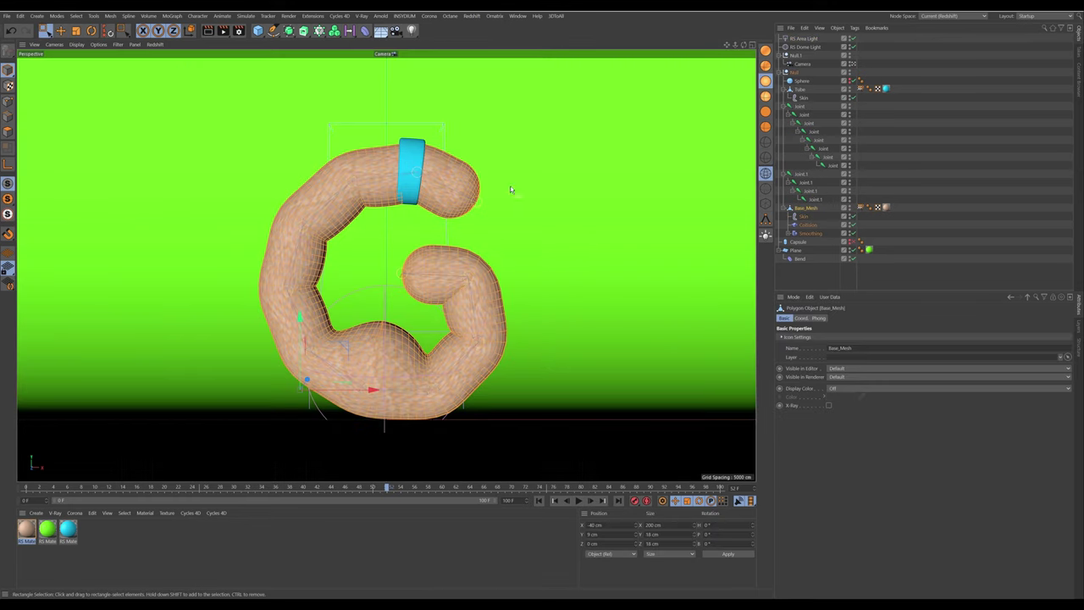
click(246, 15)
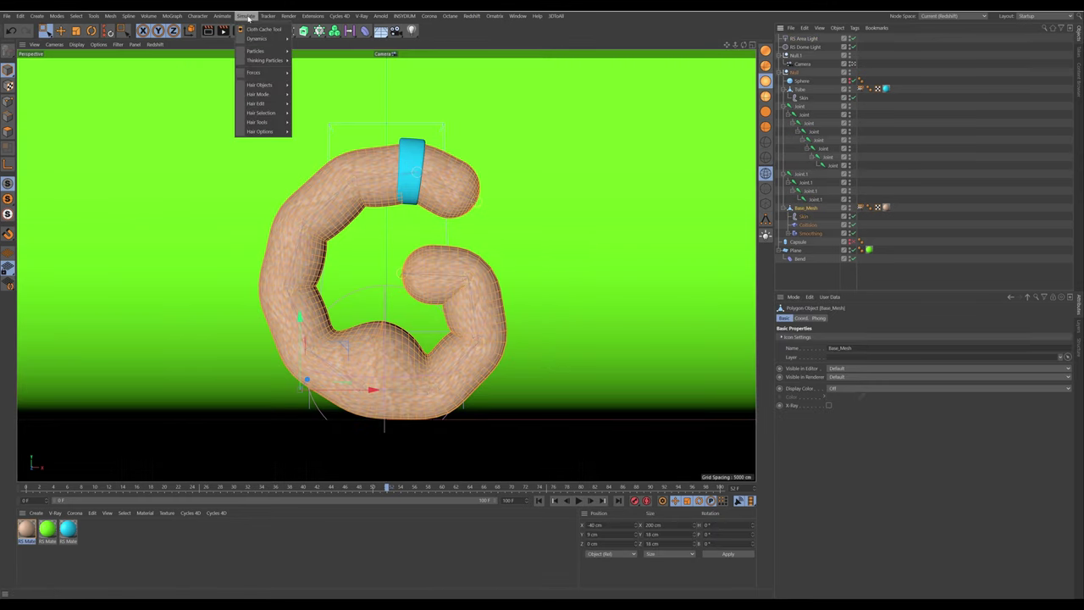
mouse_move(260, 85)
click(312, 88)
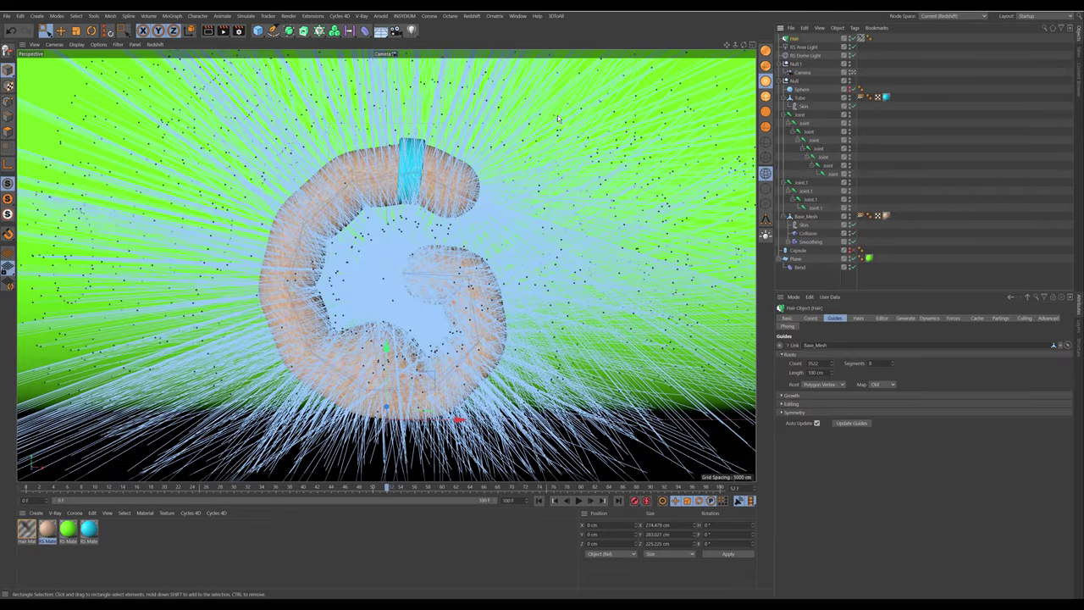
Leave the scene camera and shorten the hair guides on the arm to 5 cm
key(o)
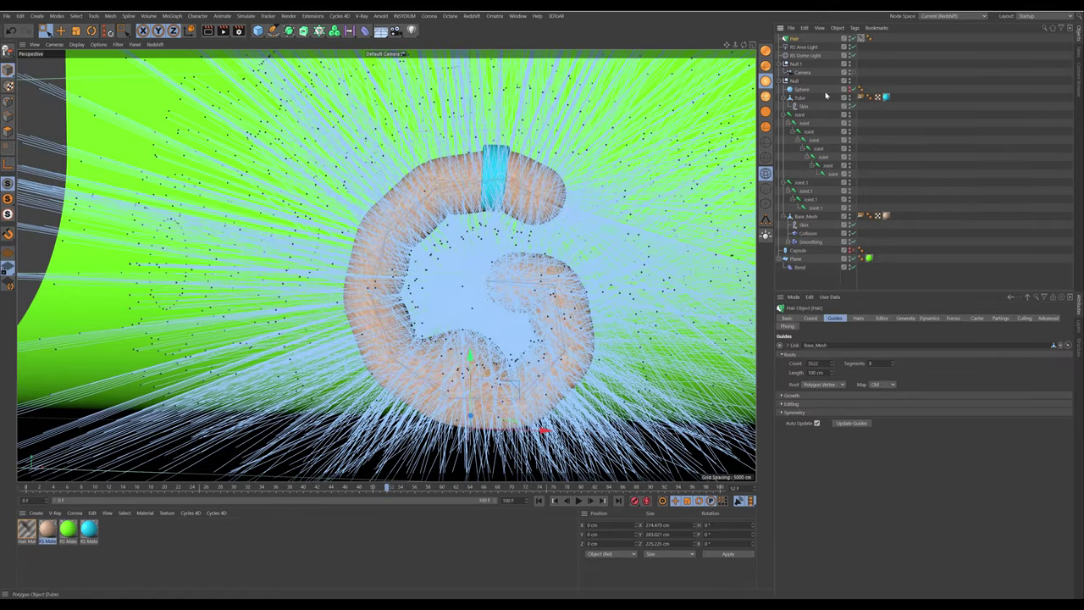
alt+drag(552, 200, 497, 191)
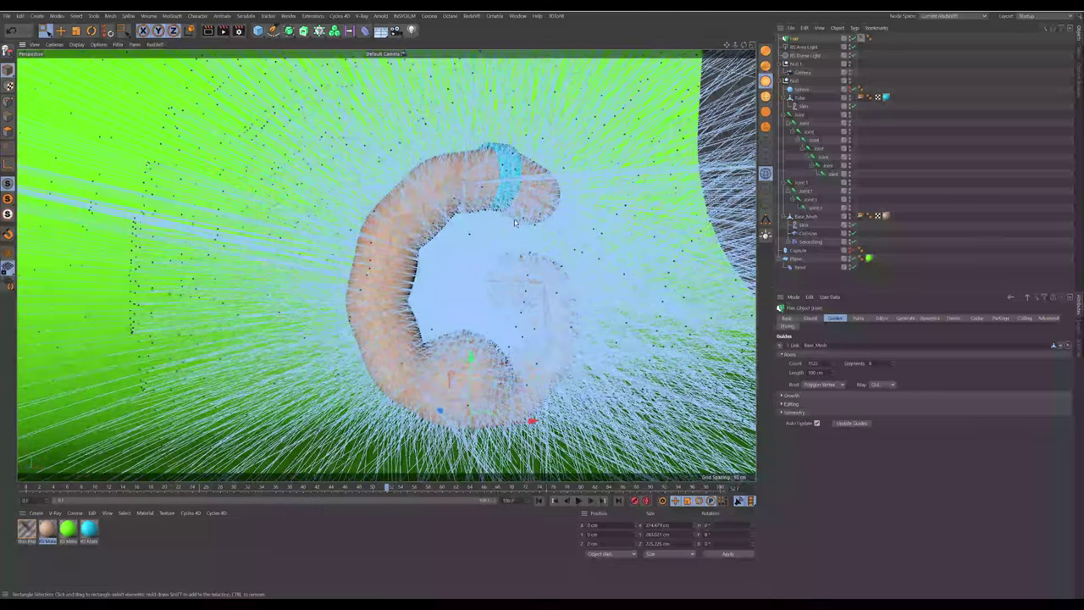
scroll(497, 192, up, 5)
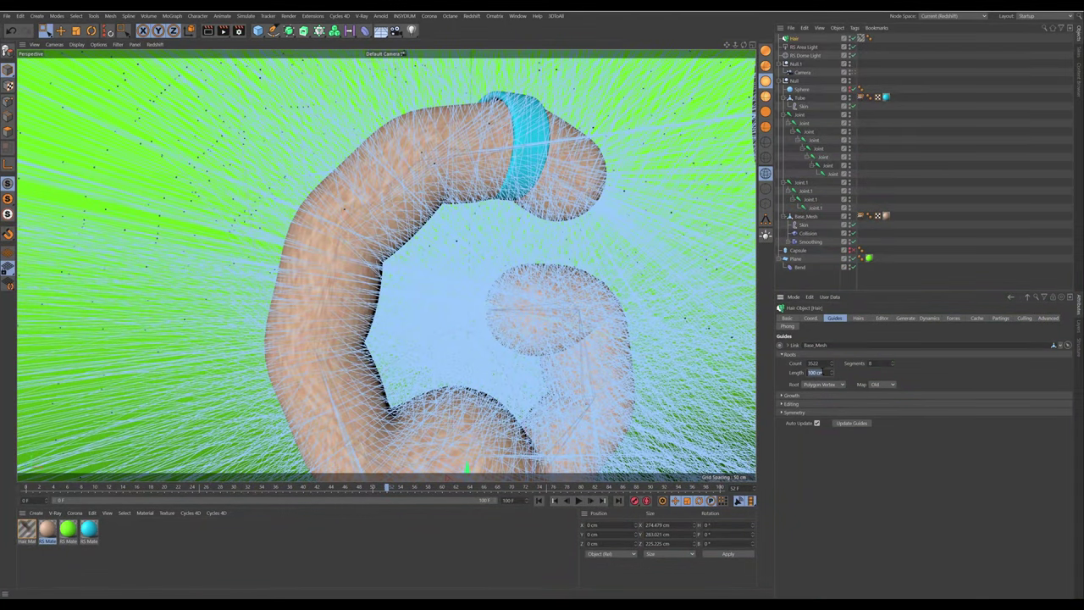
text(10)
key(Return)
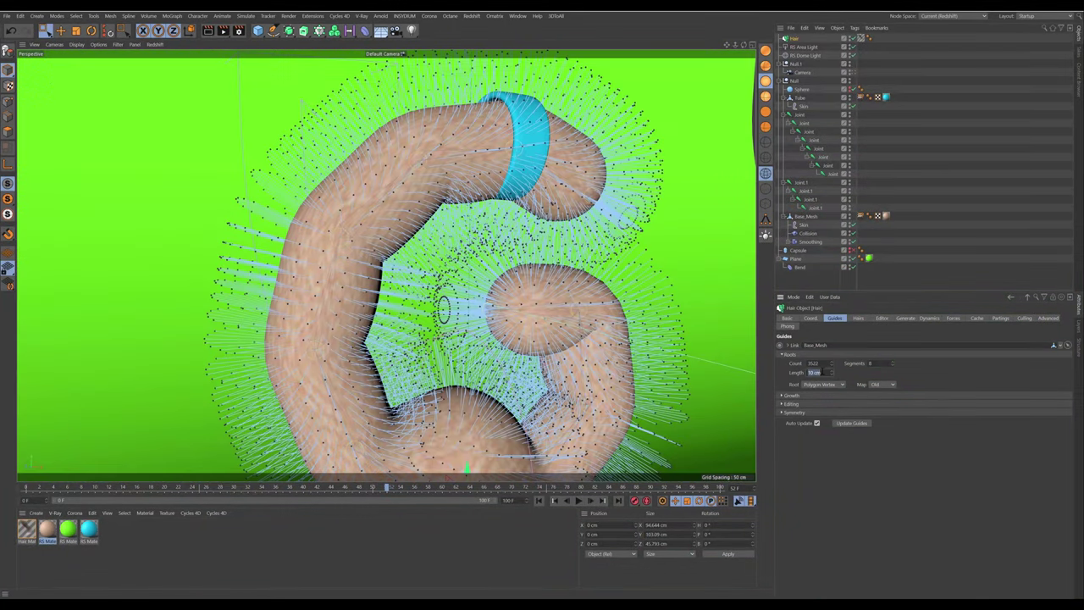
text(5)
key(Return)
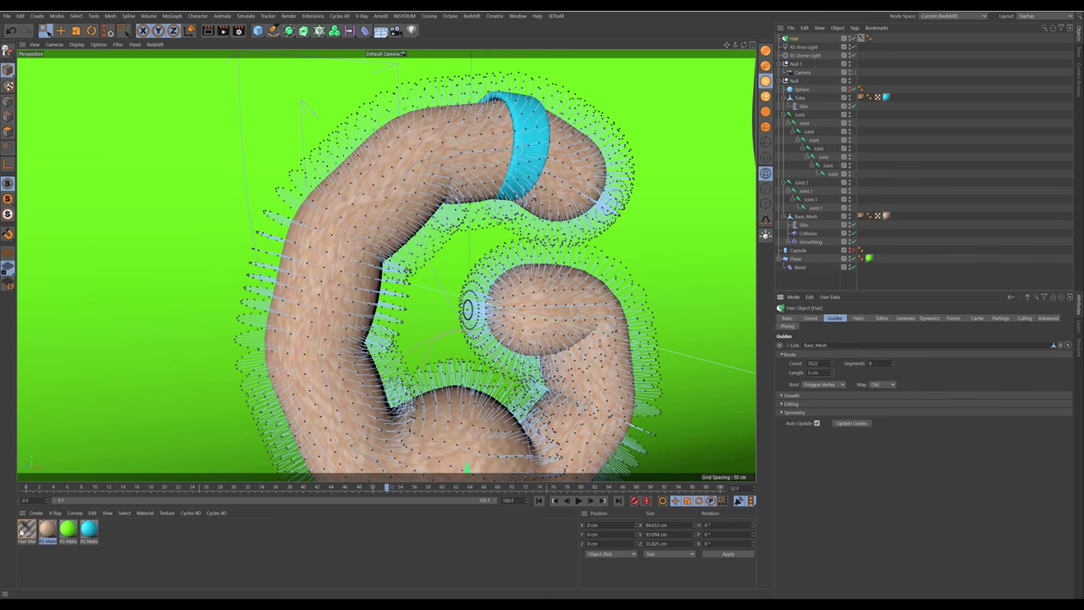
Root the hair guides by Polygon Area and set the hairs' root to As Guides
double_click(25, 531)
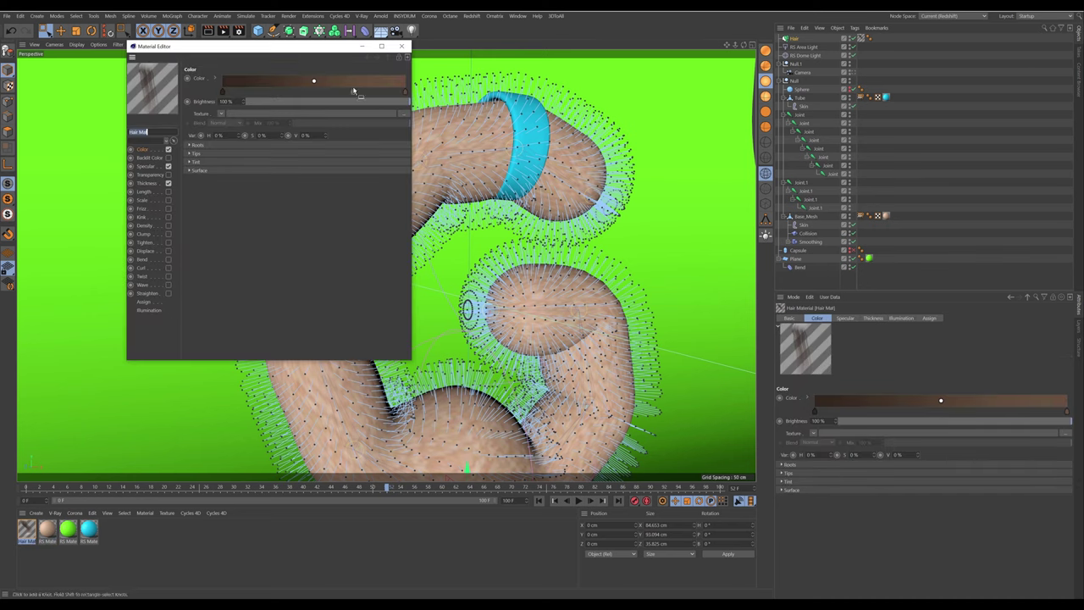
click(793, 38)
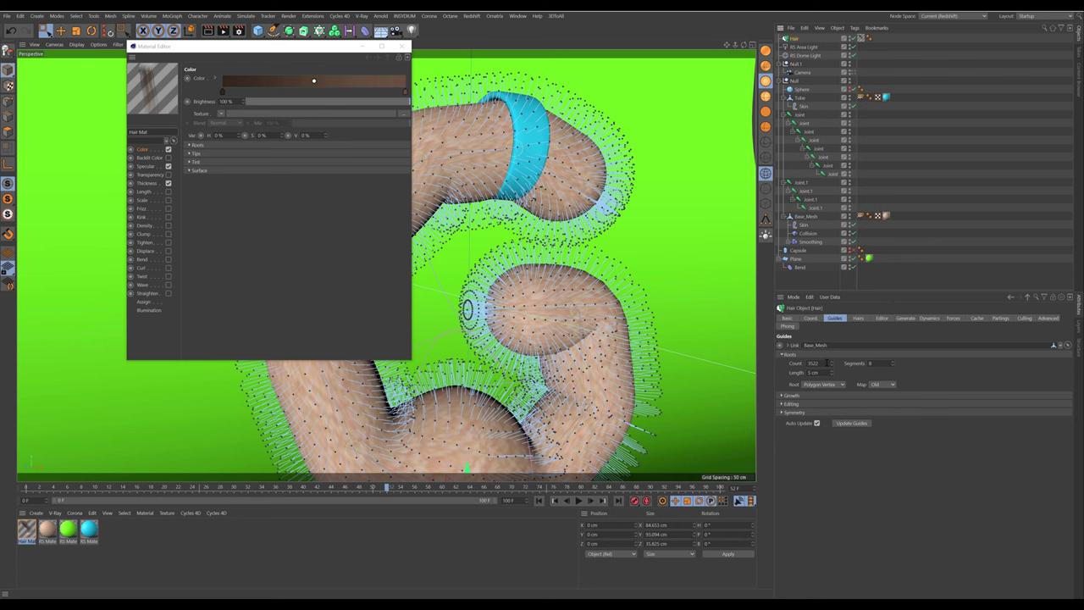
click(828, 385)
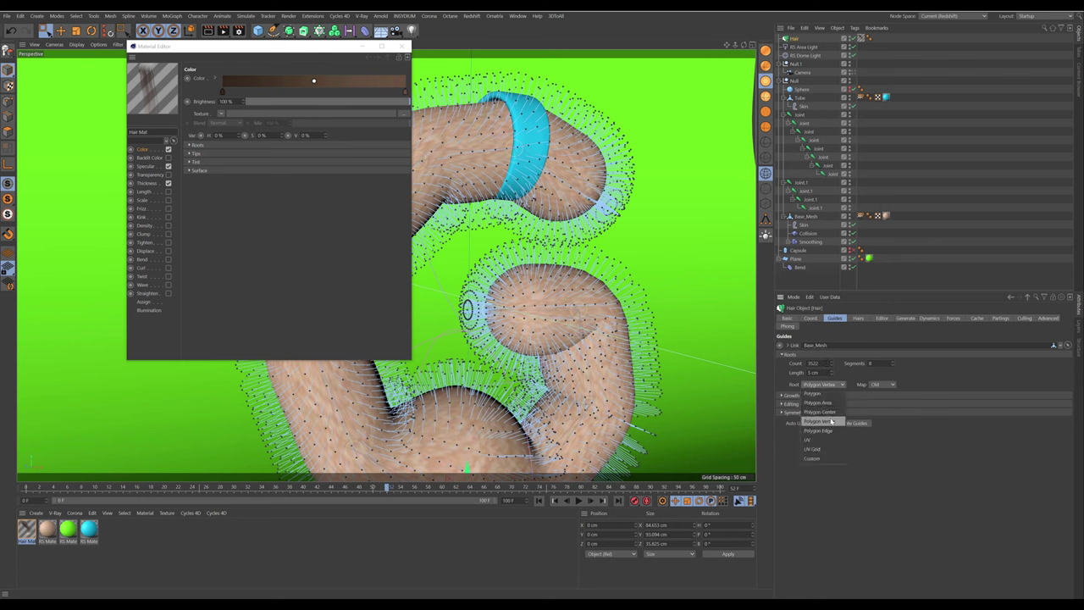
click(836, 409)
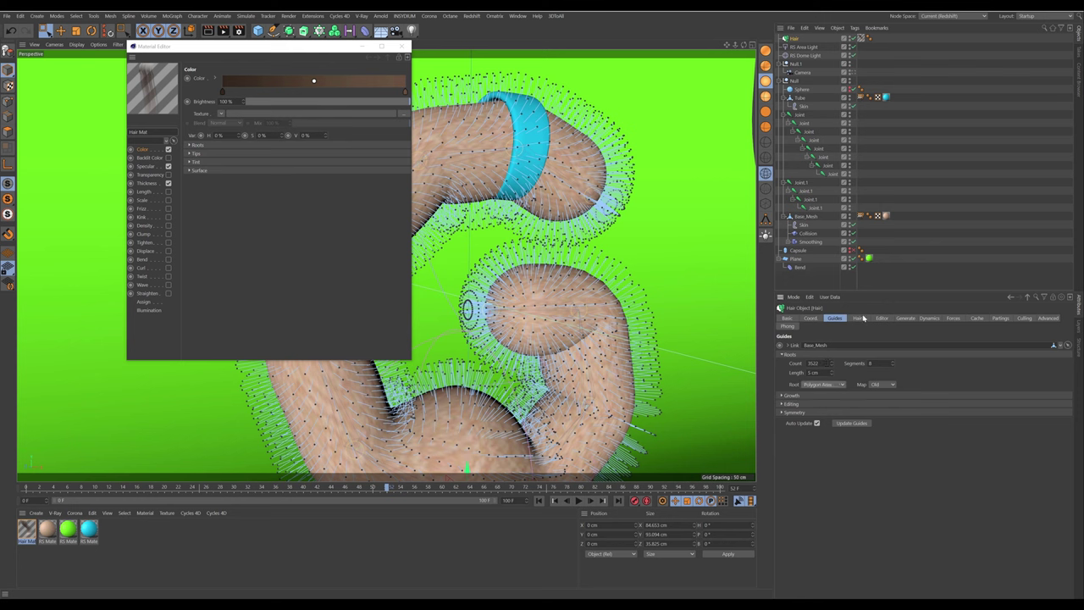
click(859, 320)
click(828, 356)
click(822, 363)
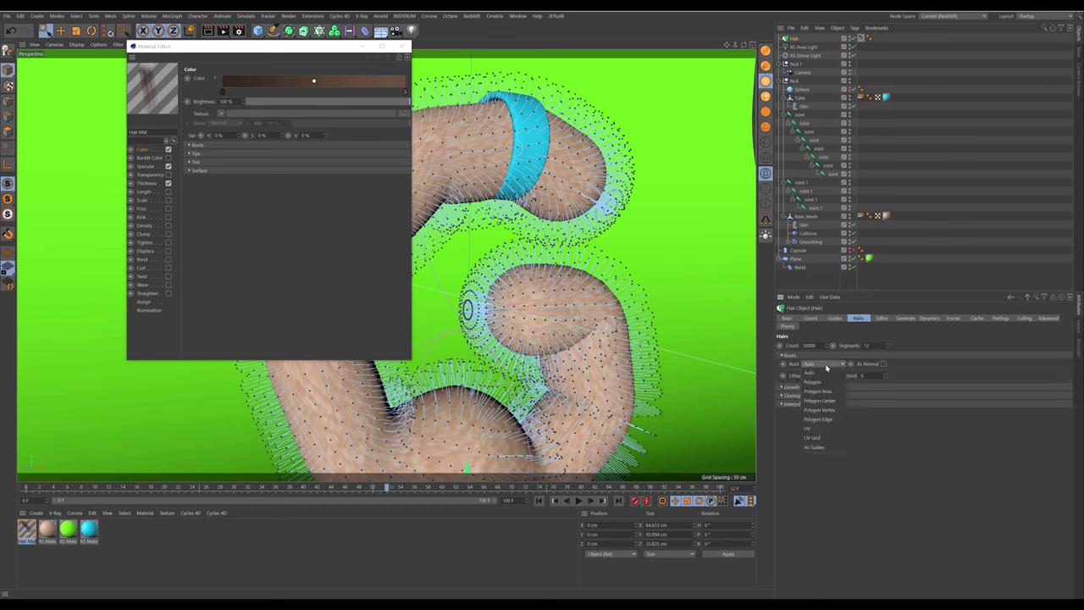
click(827, 448)
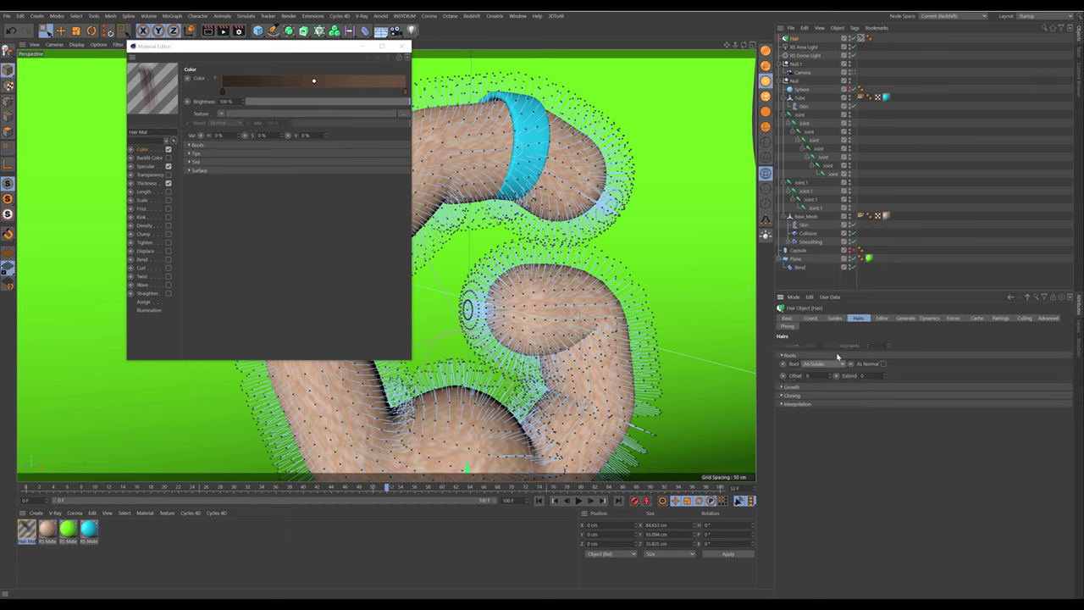
Reduce the hair guide count to 250
click(834, 320)
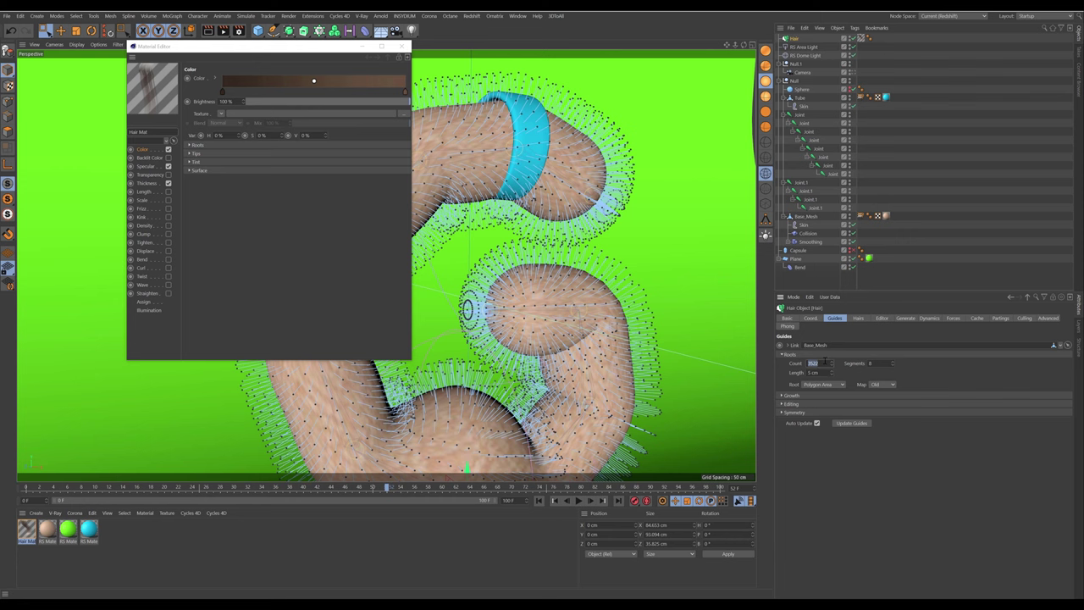
key(Return)
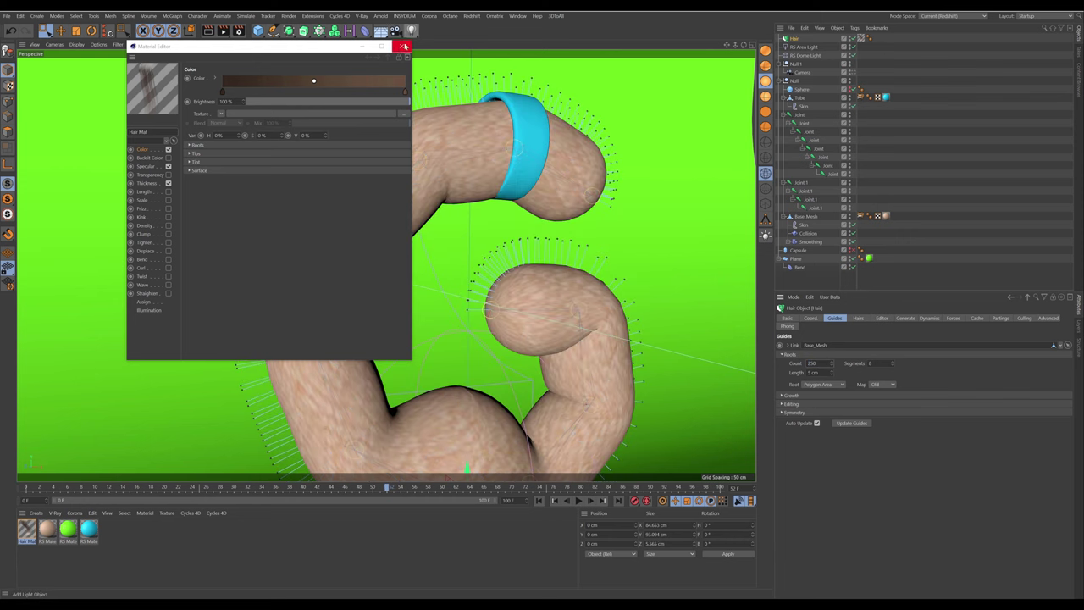
drag(320, 49, 173, 85)
alt+middle_drag(512, 279, 546, 210)
scroll(546, 210, down, 3)
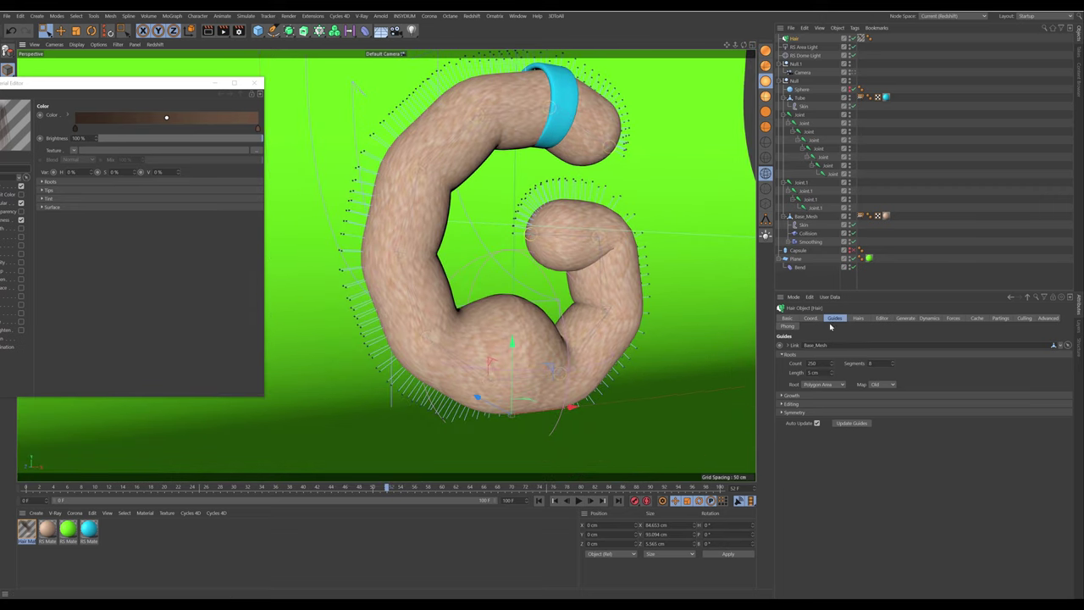
Regrow the hair guides so they are redistributed over the arm
click(791, 395)
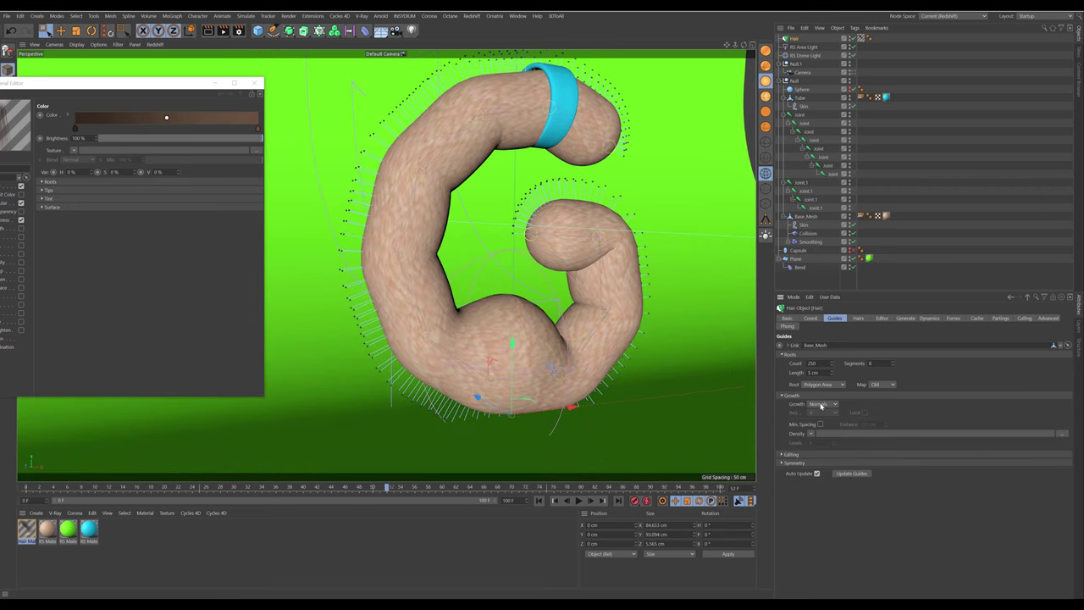
click(807, 455)
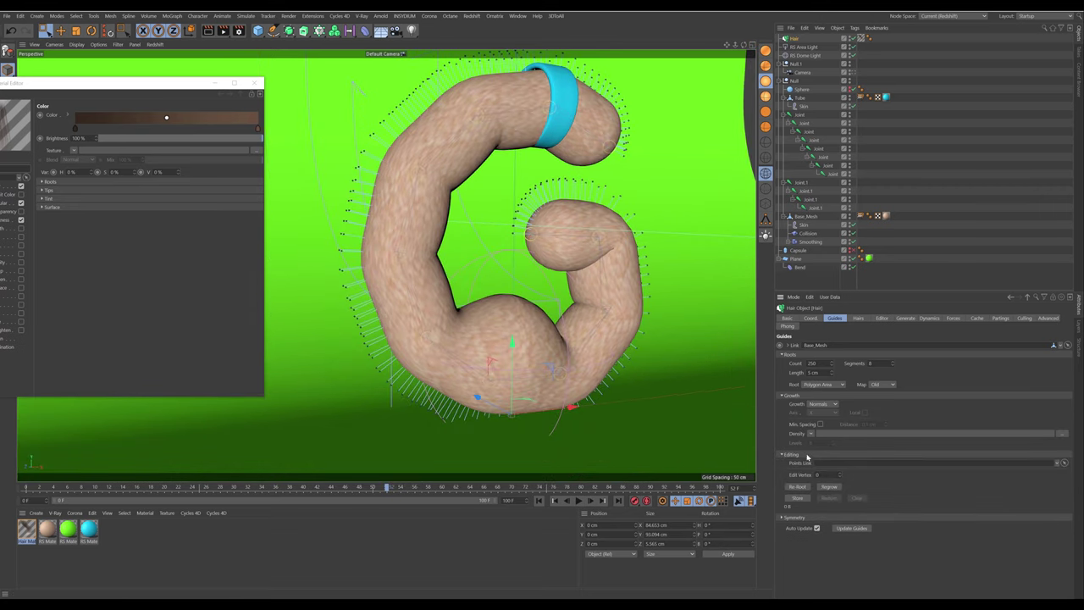
click(834, 491)
alt+drag(576, 254, 551, 283)
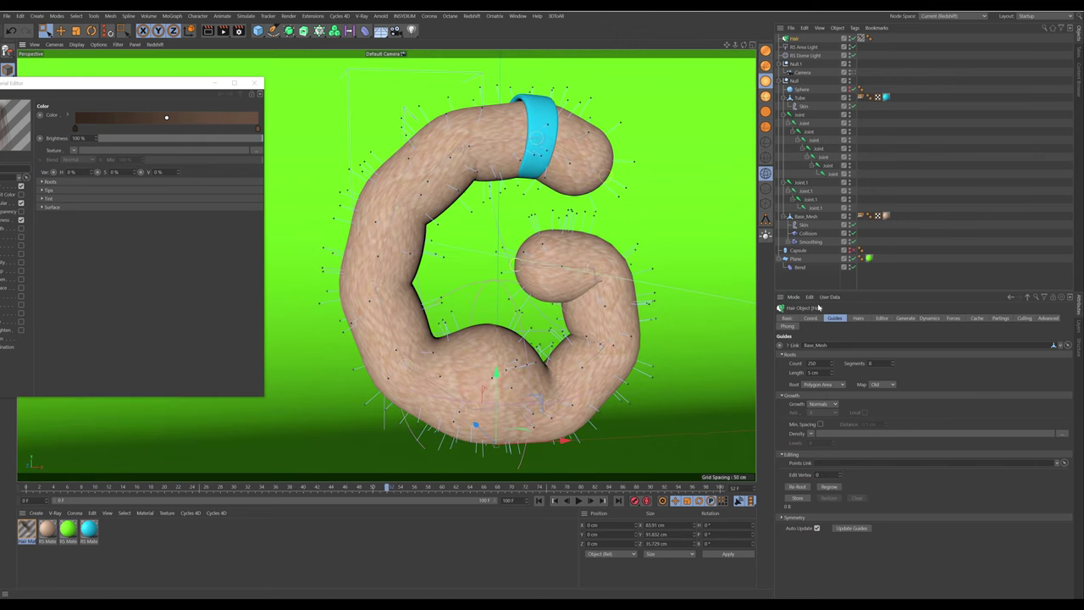
Set the hair's generated geometry type to Flat
click(929, 318)
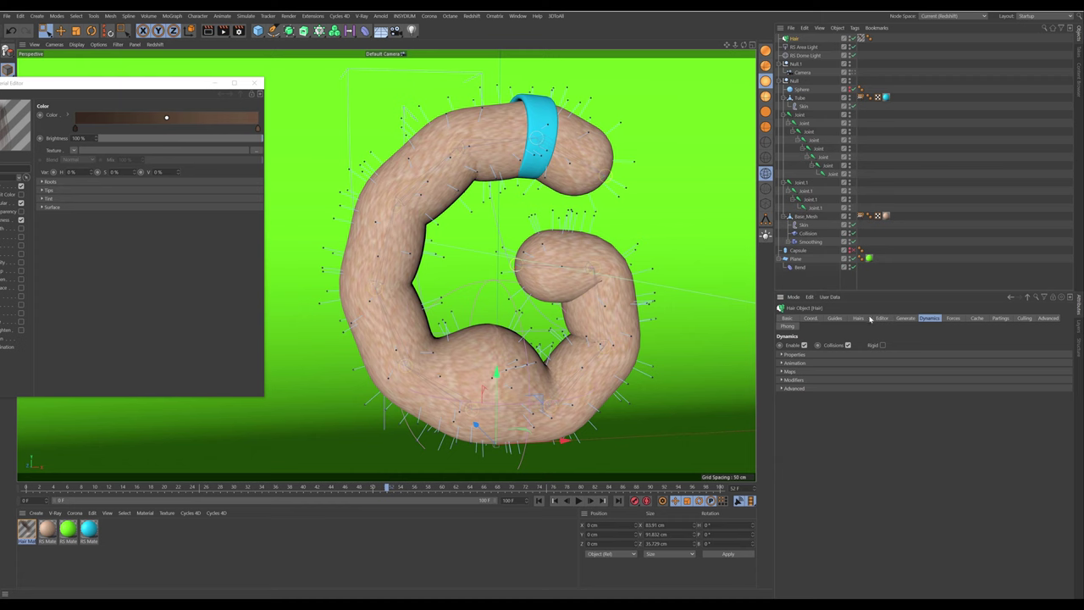
click(908, 319)
click(823, 356)
click(816, 390)
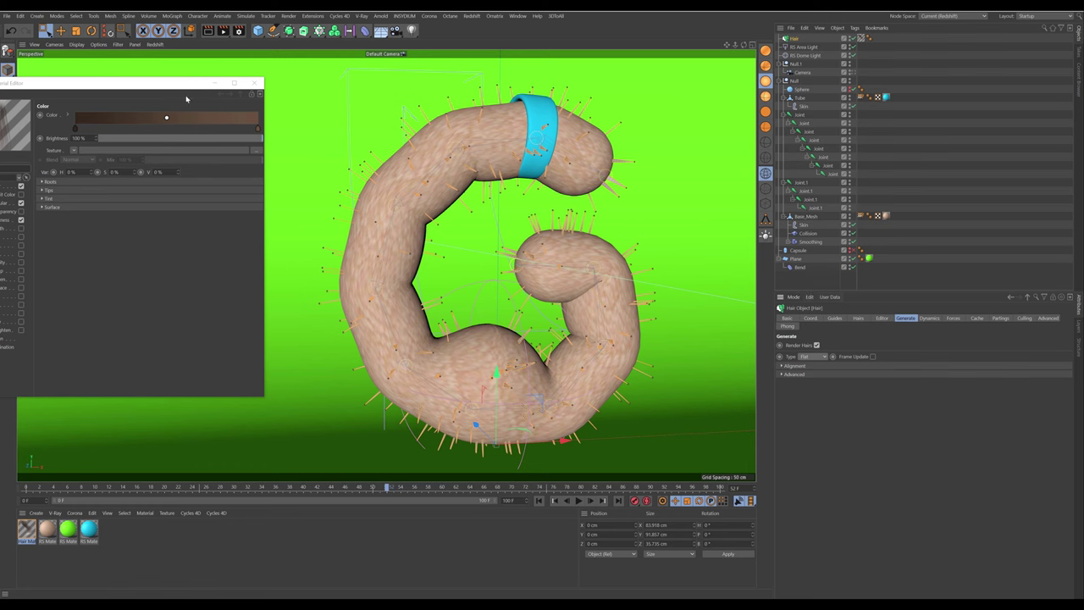
drag(182, 89, 250, 92)
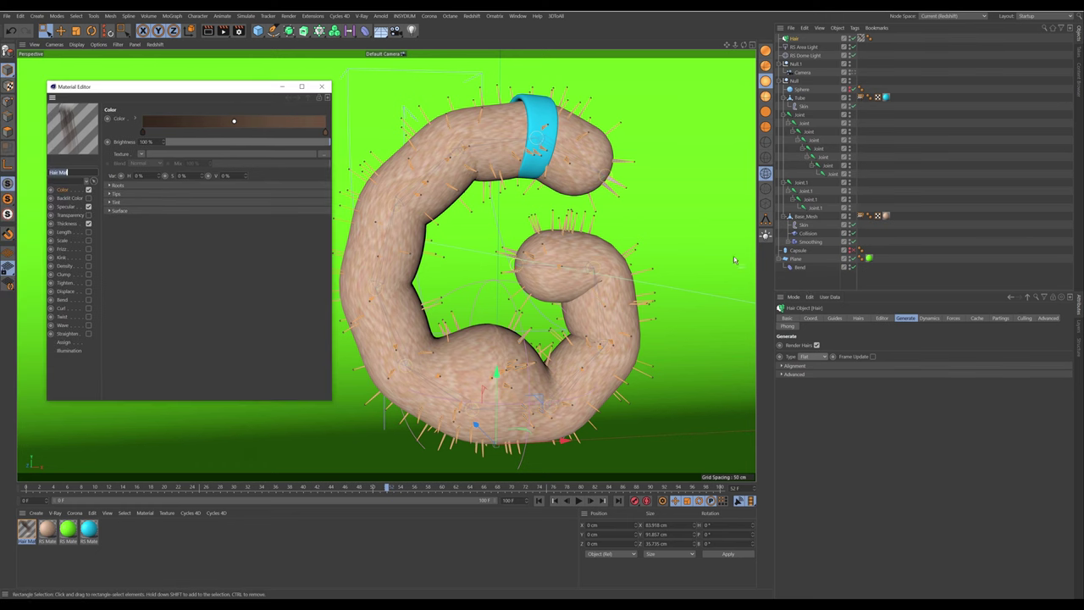
Disable the hair object's dynamics and deselect it
click(920, 319)
click(803, 346)
click(811, 282)
alt+middle_drag(467, 230, 524, 208)
mouse_move(525, 209)
alt+mouse_down()
mouse_move(499, 200)
mouse_move(549, 227)
mouse_move(532, 223)
alt+mouse_up()
Enable kink and frizz in the hair material
drag(184, 87, 245, 93)
click(127, 229)
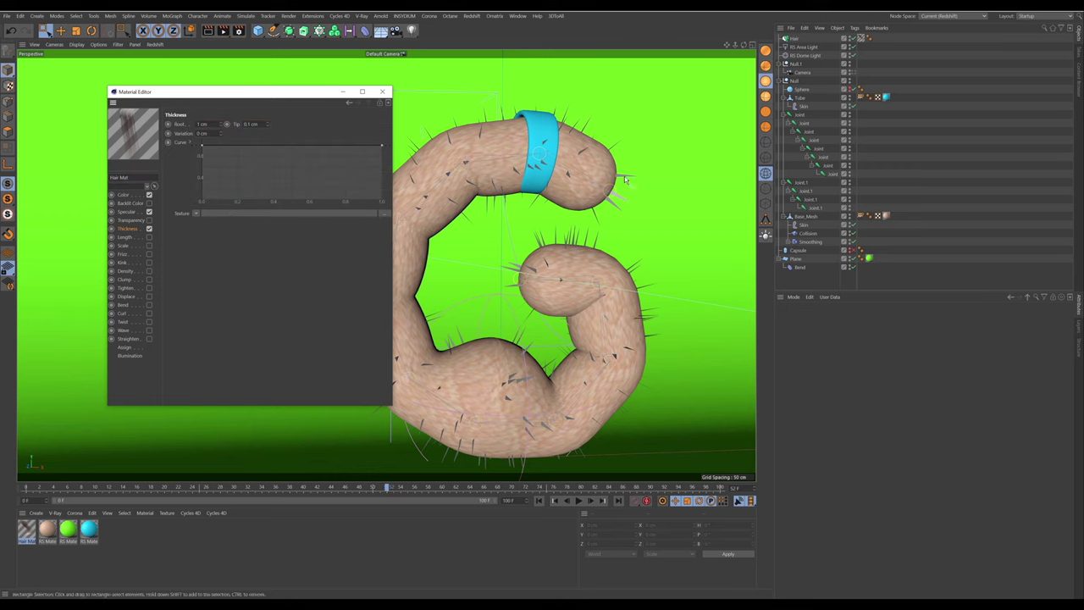
click(123, 263)
click(149, 254)
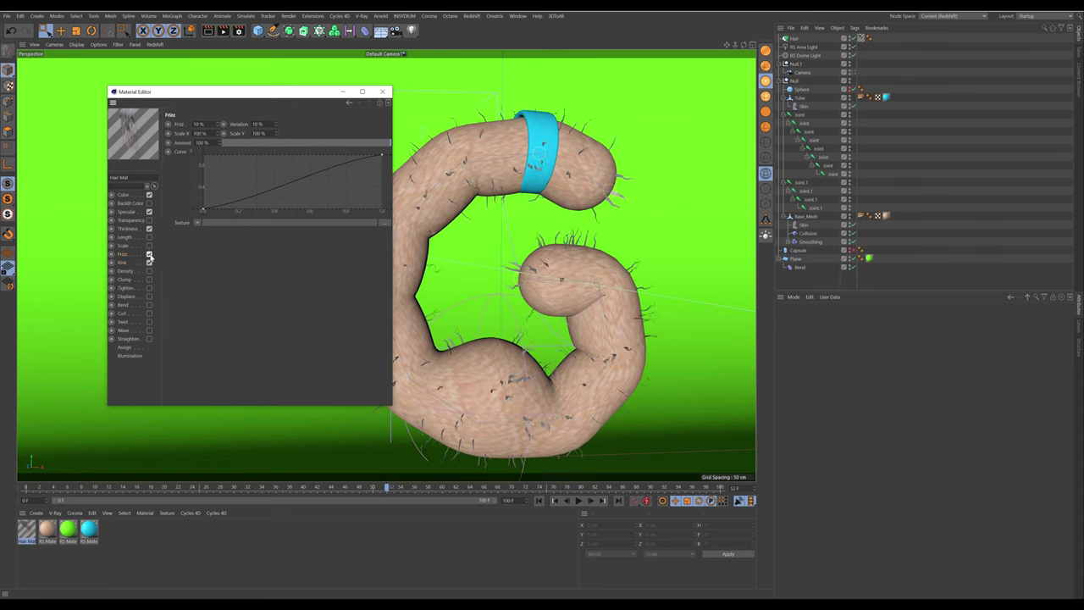
Set the hair material's root thickness to 0.2 cm, close its editor and check the finer hairs on the arm
click(129, 229)
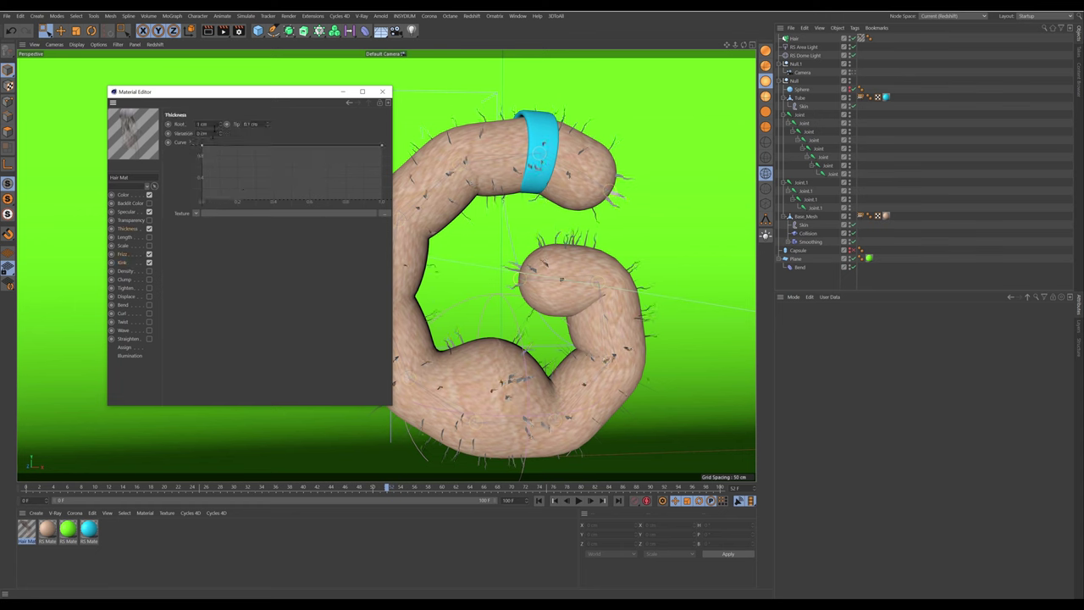
text(0.2)
key(Return)
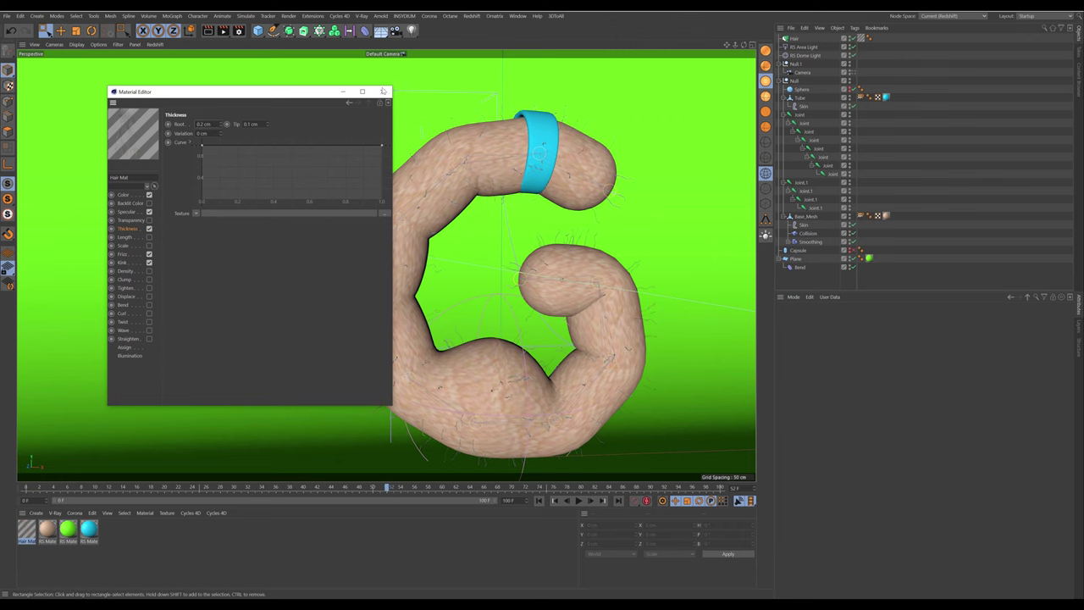
click(383, 92)
alt+drag(551, 182, 492, 233)
scroll(526, 190, up, 3)
scroll(473, 212, down, 5)
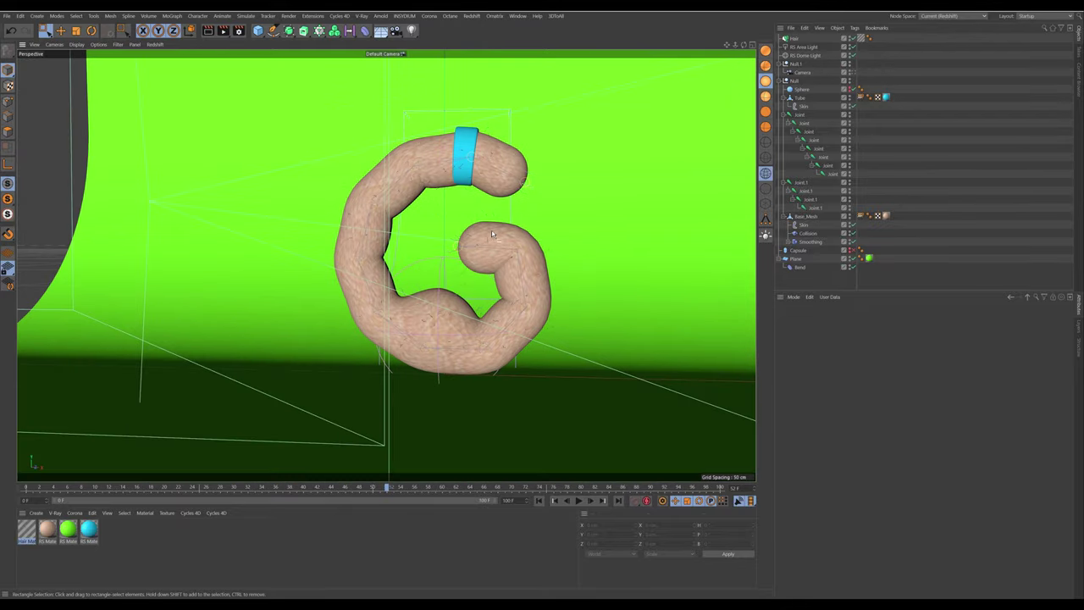
scroll(480, 259, up, 2)
alt+middle_drag(494, 253, 499, 266)
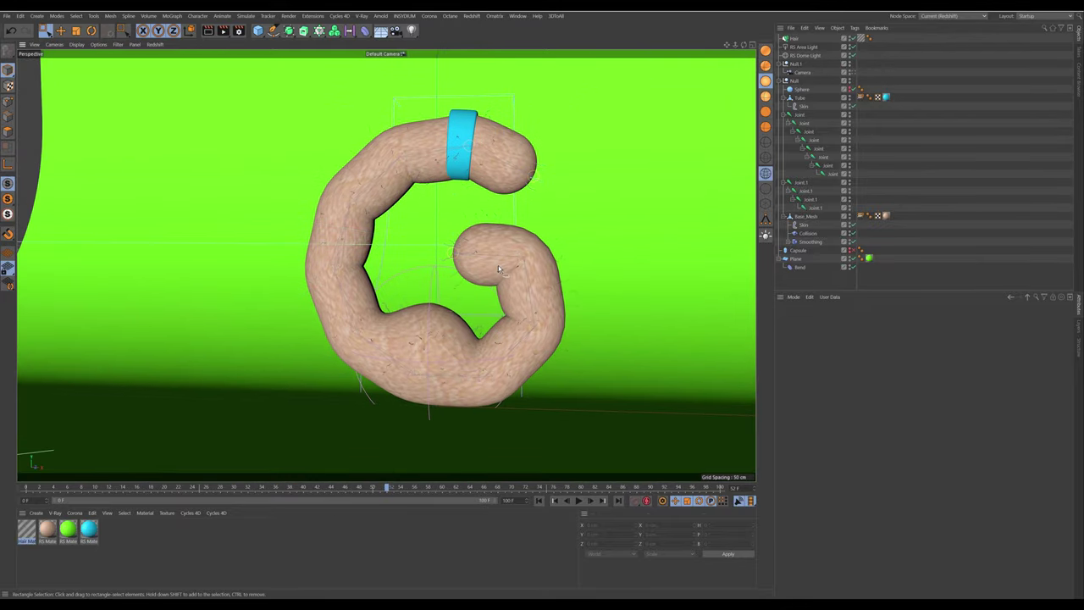
Duplicate the blue wristband material and name the copy Hair
click(124, 550)
ctrl+drag(91, 535, 136, 534)
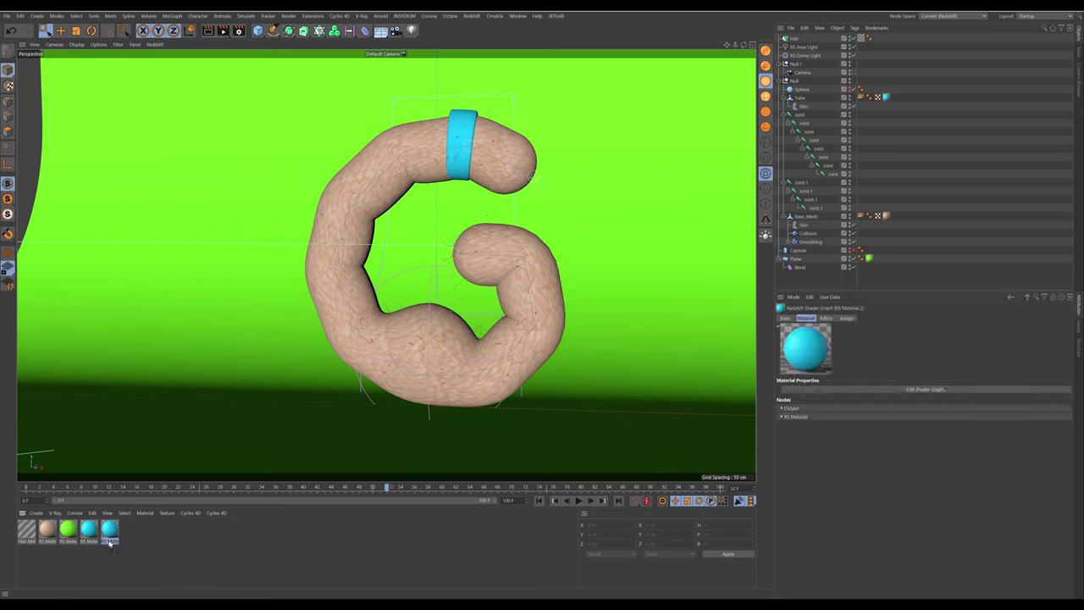
double_click(108, 542)
key(Return)
Give the Hair material a dark brown diffuse color and a reflection IOR of 1.5, and close its shader graph
double_click(109, 534)
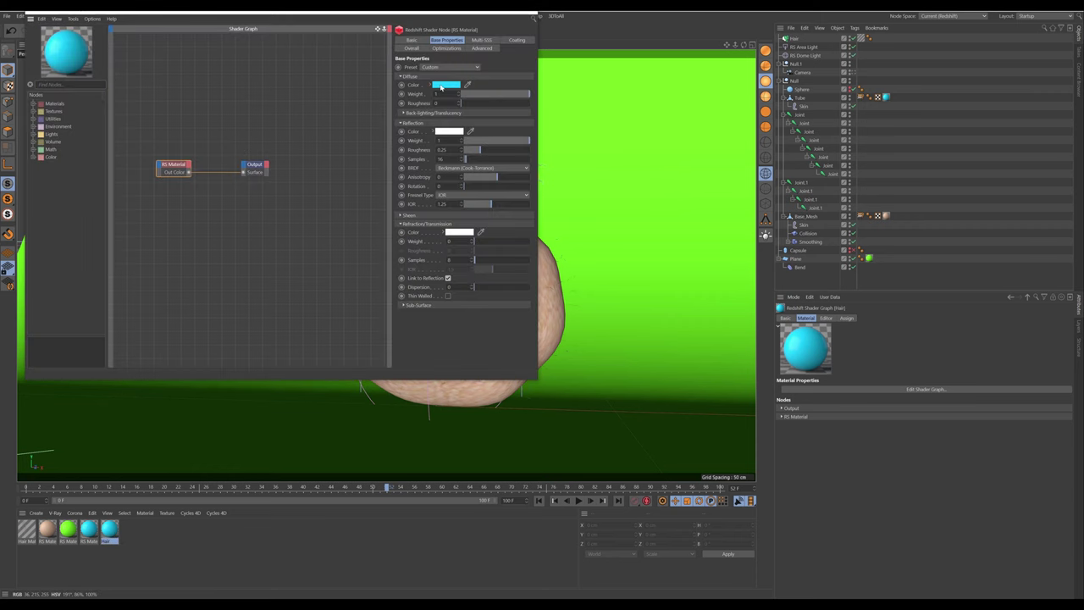
click(446, 86)
mouse_move(401, 92)
mouse_down()
mouse_move(389, 93)
mouse_move(442, 100)
mouse_move(398, 83)
mouse_up()
click(411, 93)
click(442, 102)
click(423, 92)
click(424, 115)
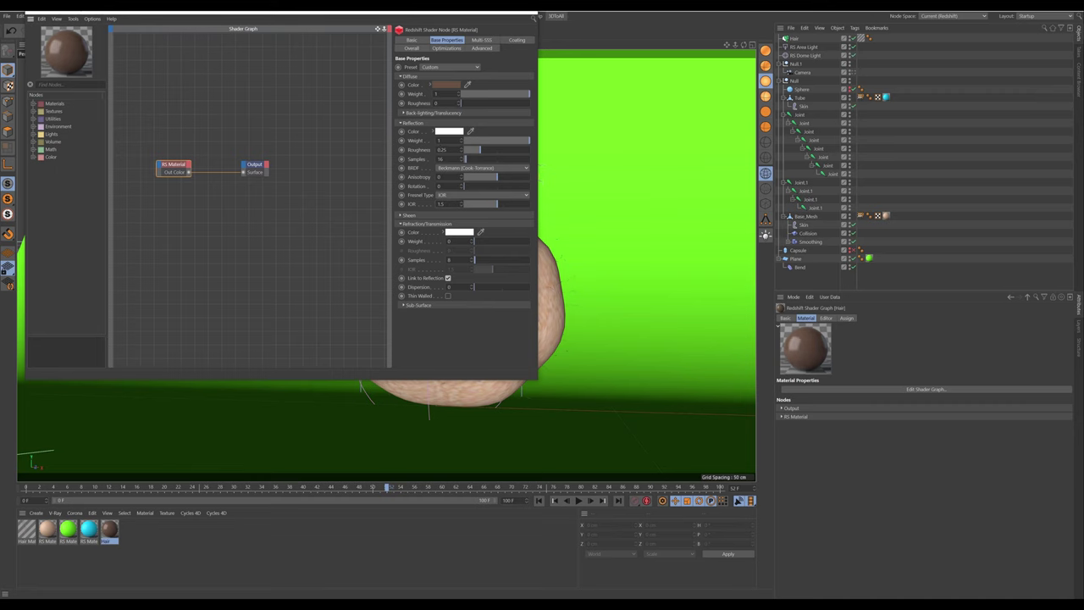
click(527, 13)
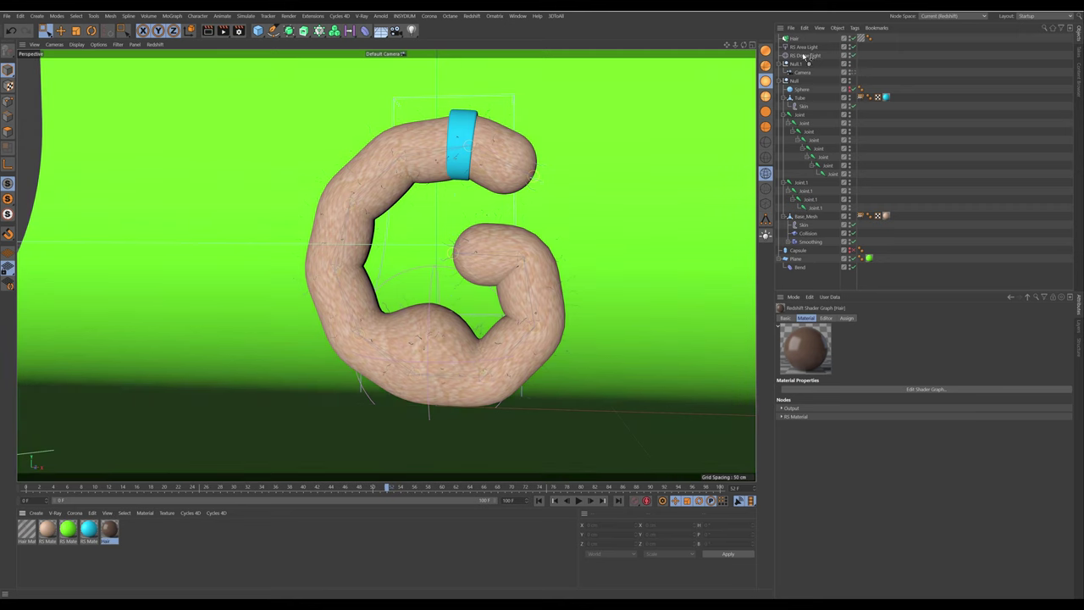
Assign the brown Hair material to the hair object and return to the scene camera's view
drag(806, 208, 808, 38)
click(820, 281)
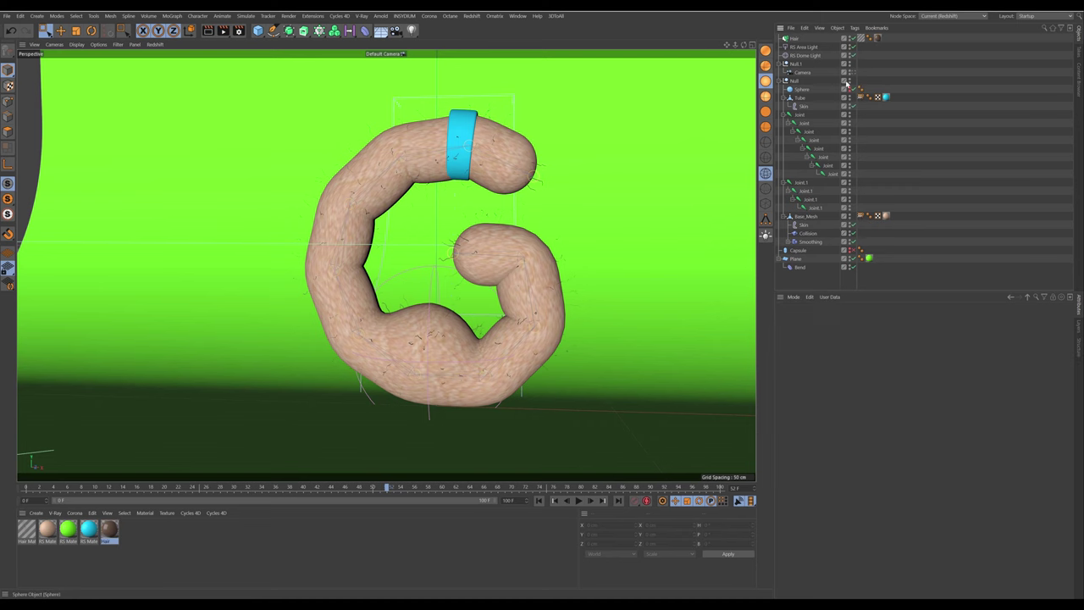
click(853, 73)
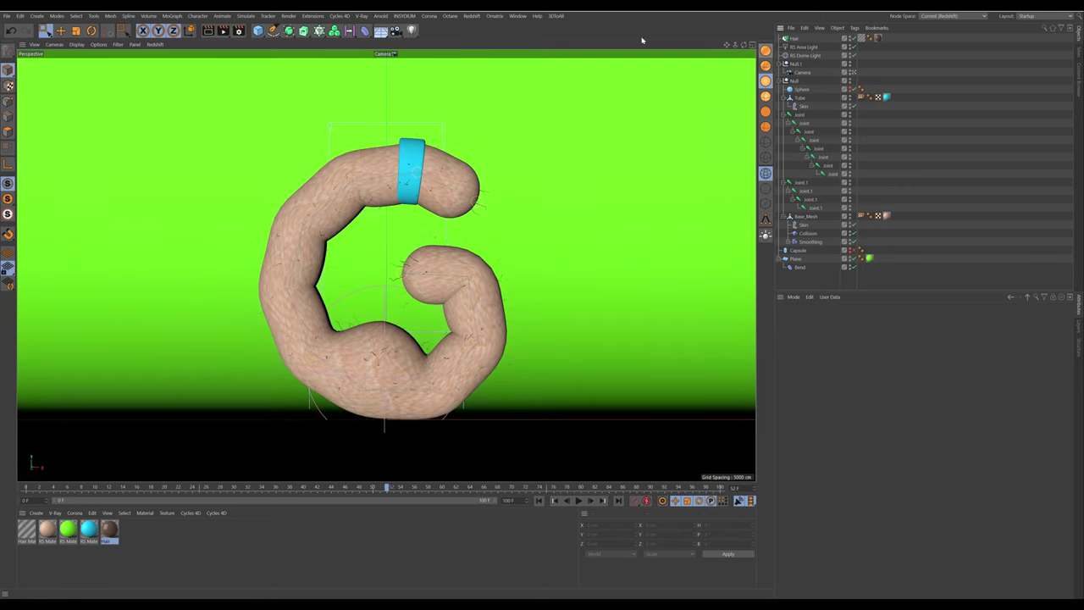
Render the current frame in the Redshift RenderView and enlarge its window to show the hairy arm bigger
click(517, 15)
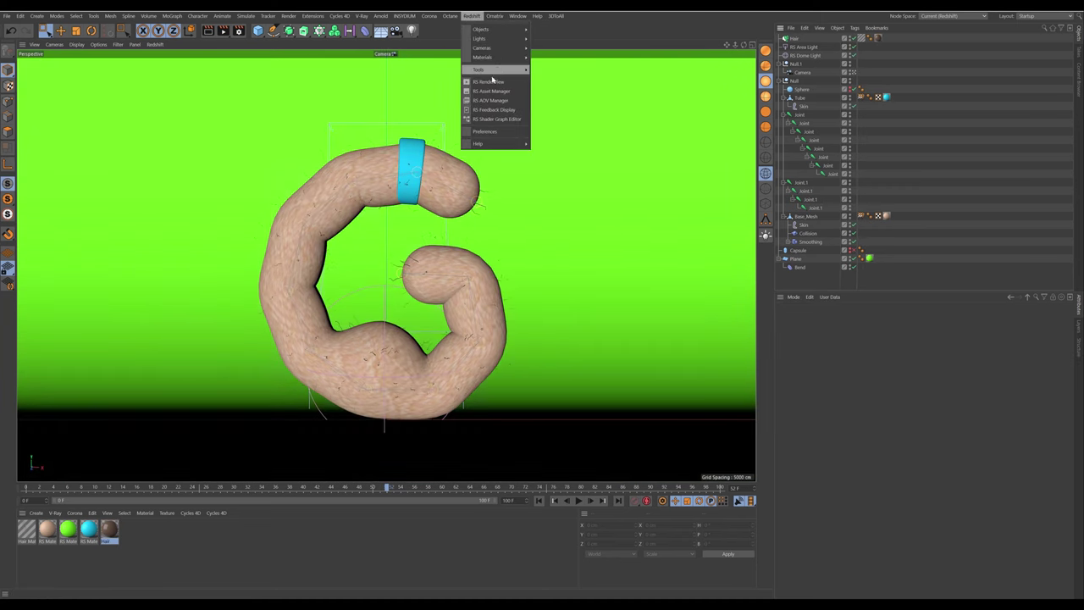
click(482, 105)
click(516, 108)
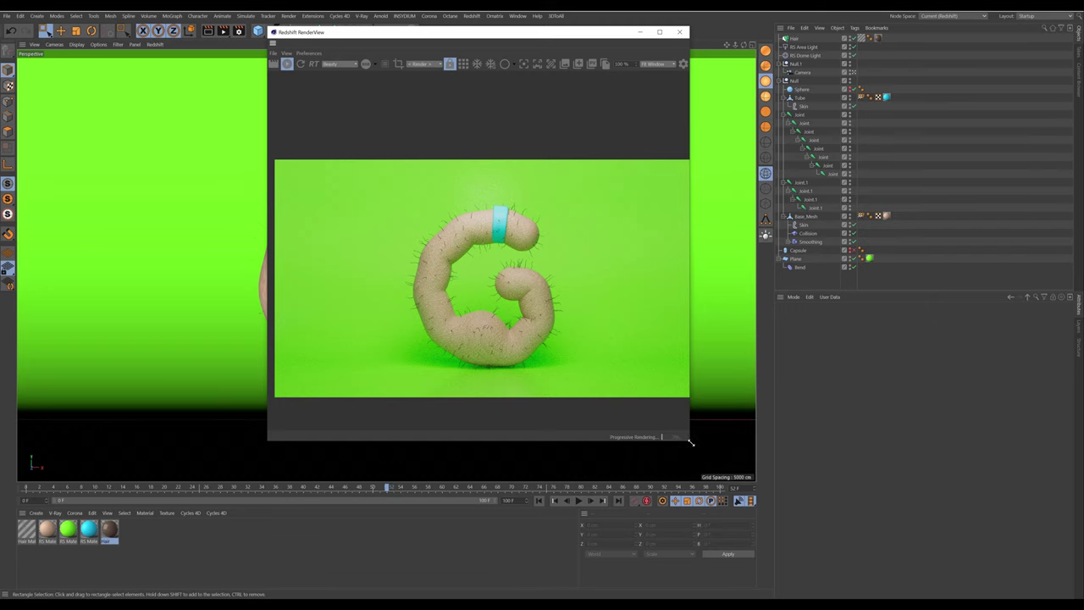
drag(690, 441, 951, 575)
drag(666, 28, 532, 14)
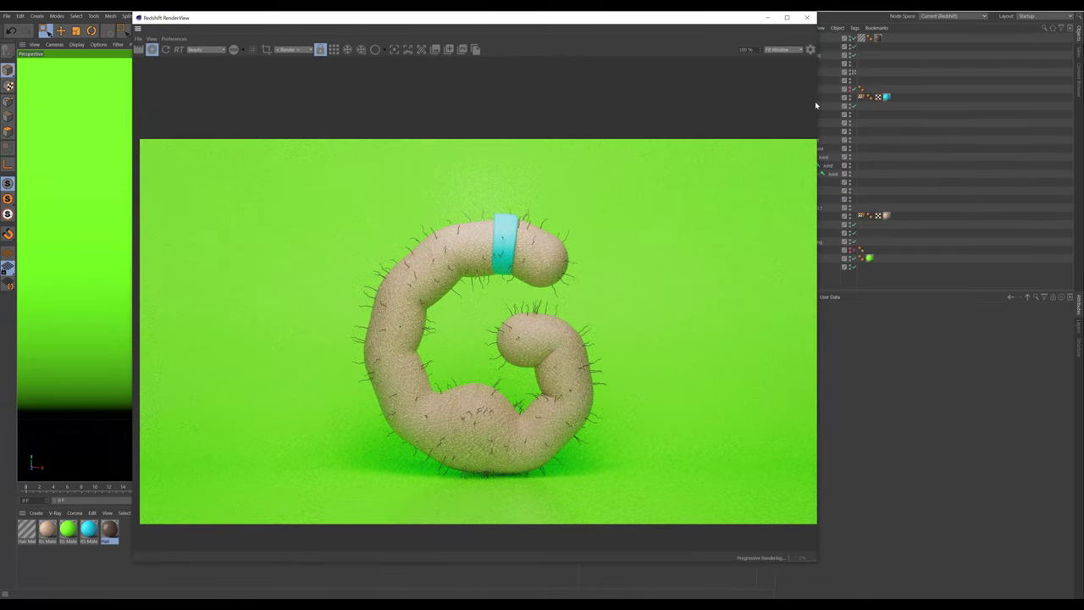
Enable the render's global Color Controls with exposure 0.25 and contrast 0.15, and hide the RenderView settings again
click(810, 49)
click(793, 152)
click(696, 152)
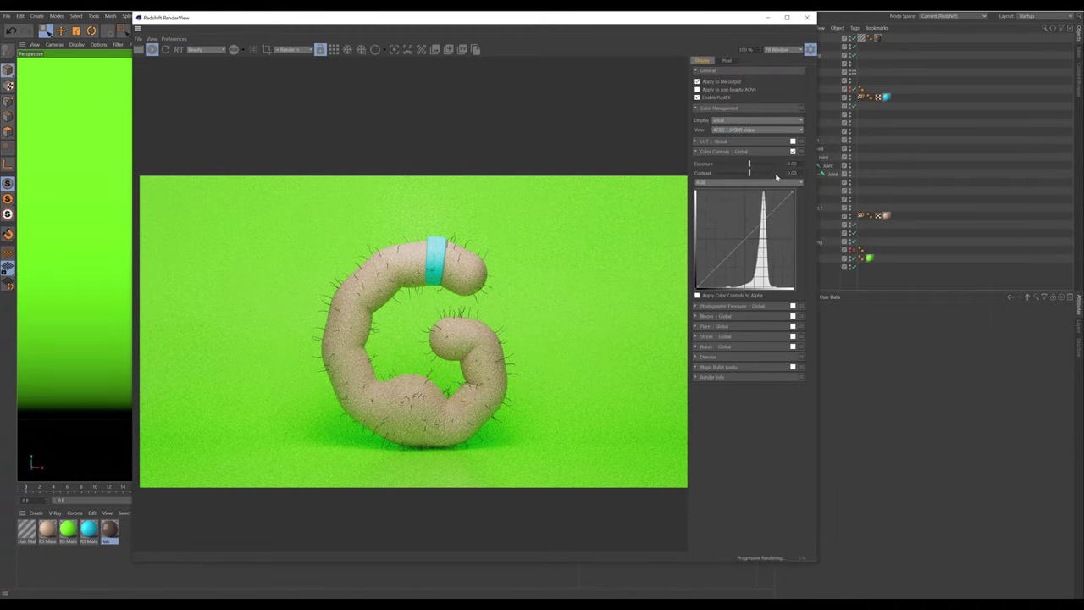
mouse_move(750, 164)
mouse_down()
mouse_move(762, 164)
mouse_move(752, 168)
mouse_up()
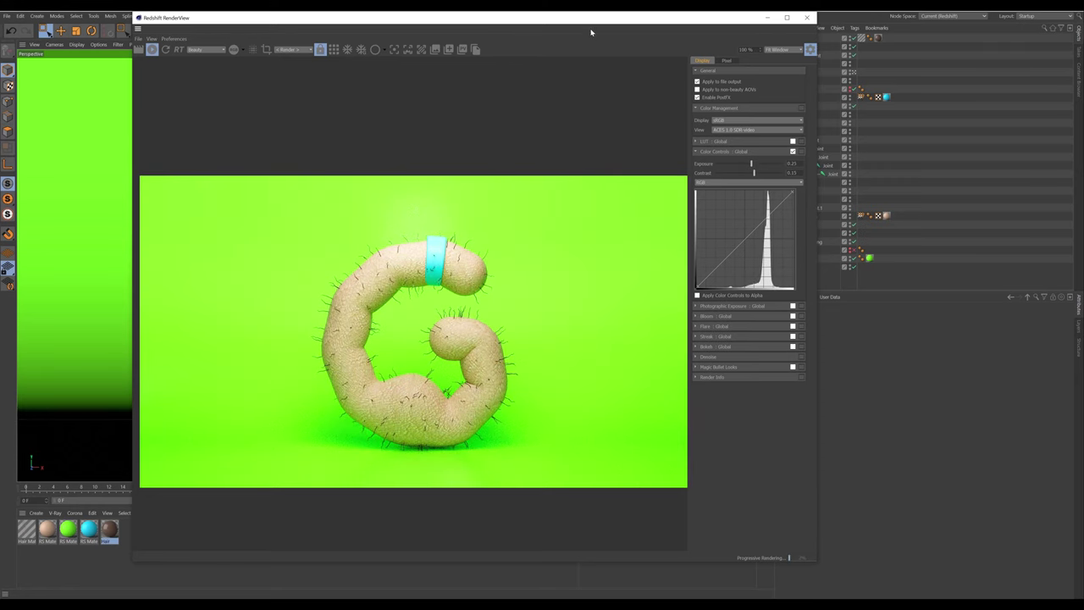
drag(592, 15, 593, 22)
click(810, 56)
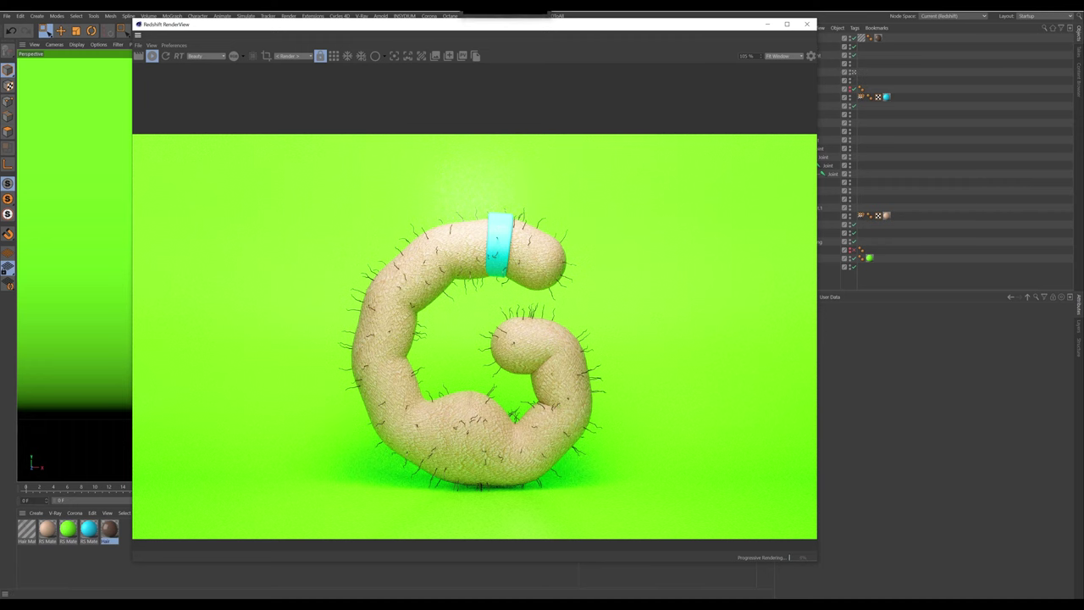
mouse_move(560, 24)
mouse_down()
mouse_move(561, 35)
mouse_move(578, 36)
mouse_up()
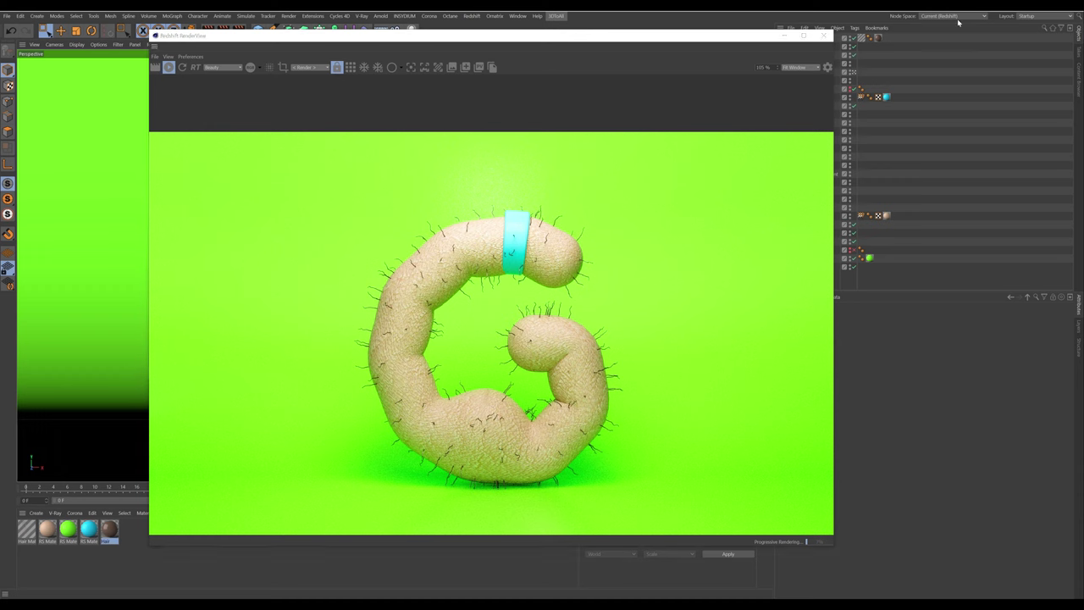